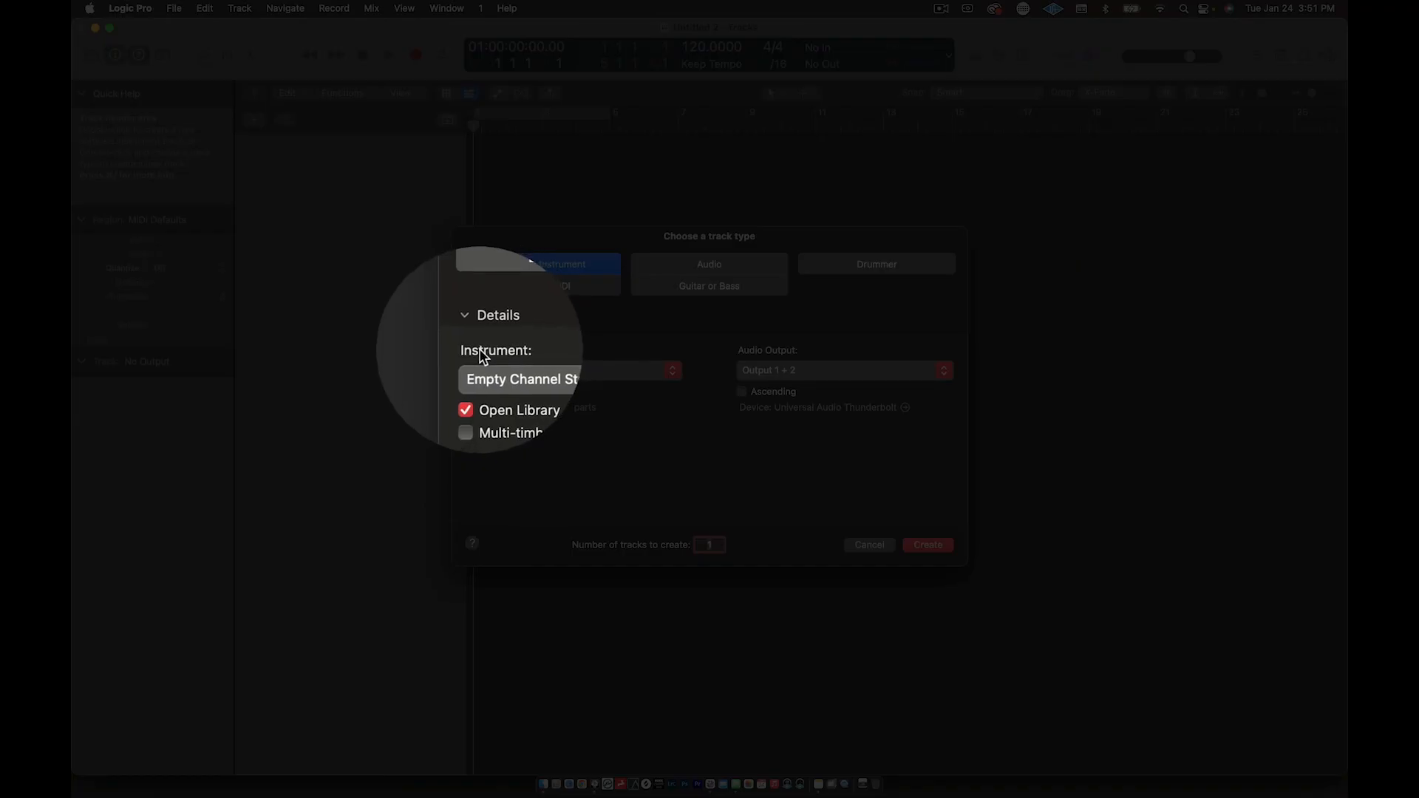
Create one software instrument track with the Empty Channel Strip as its instrument and the Library set to open.
click(511, 370)
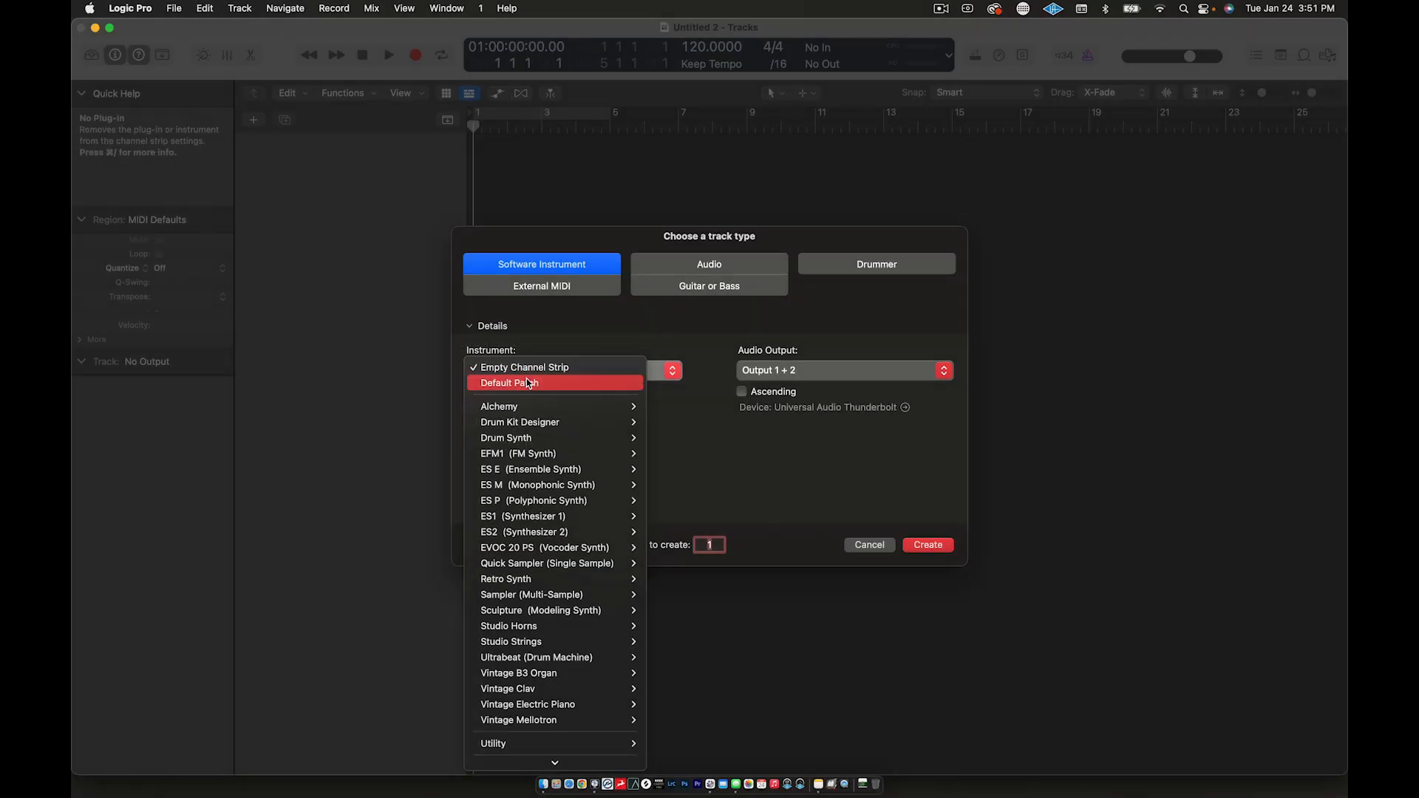
click(529, 370)
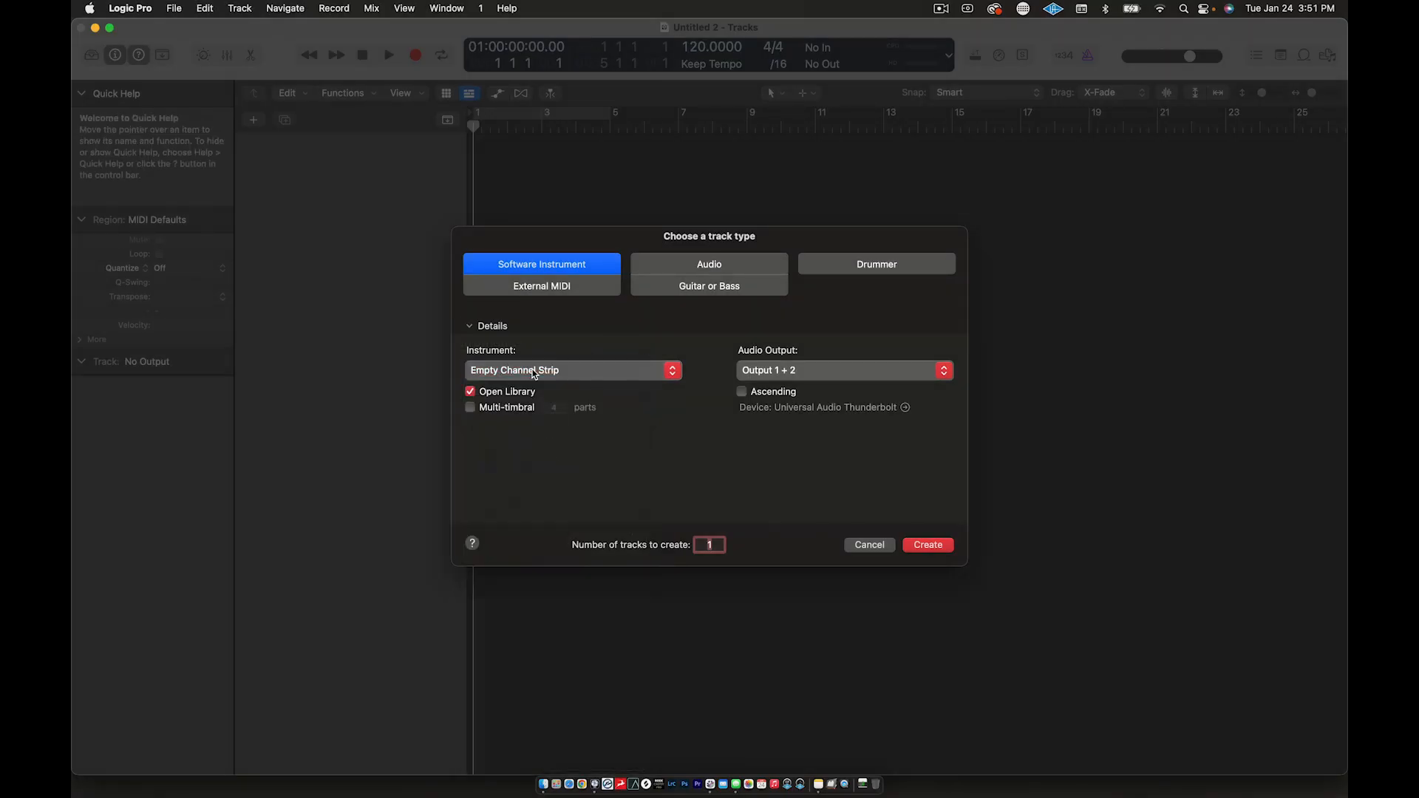
click(529, 370)
click(533, 383)
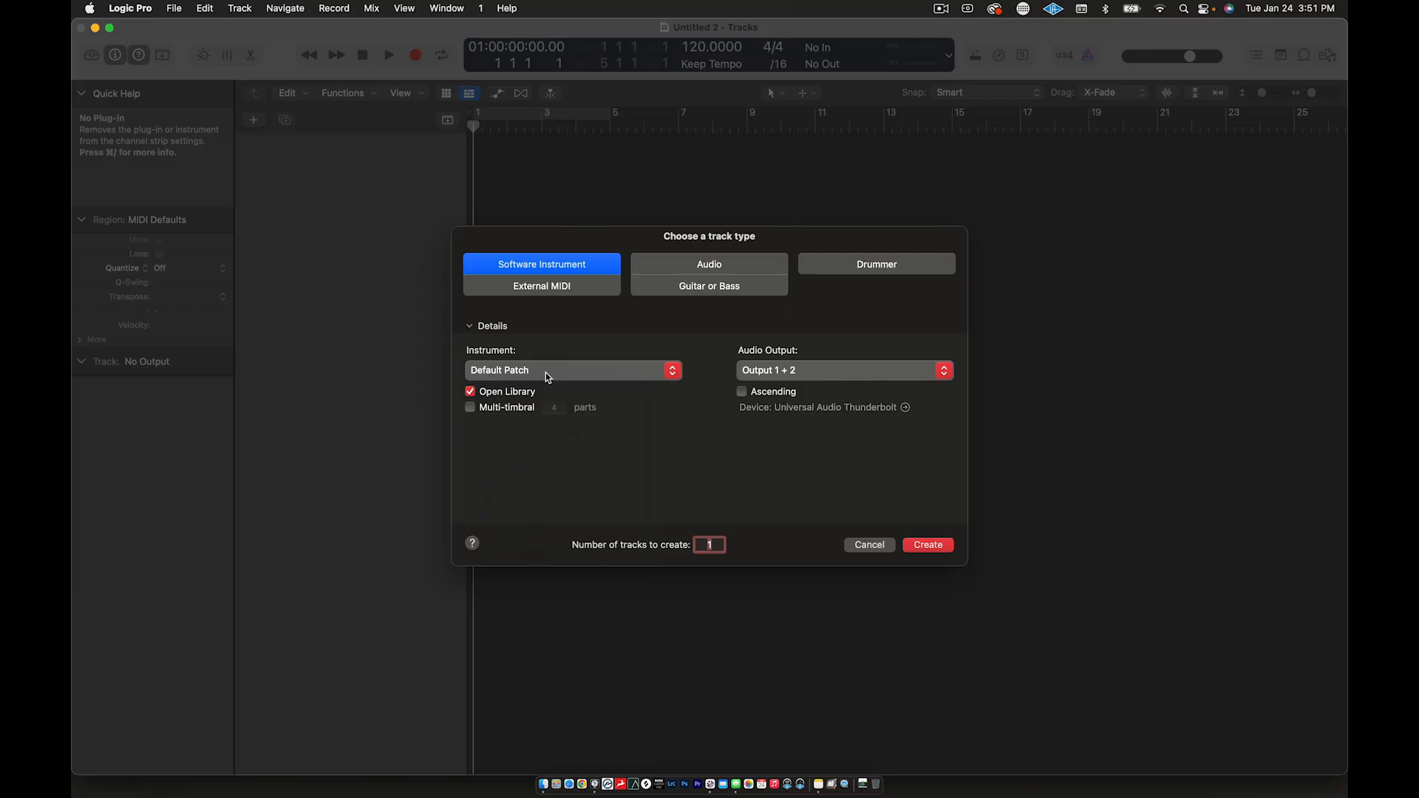
click(546, 372)
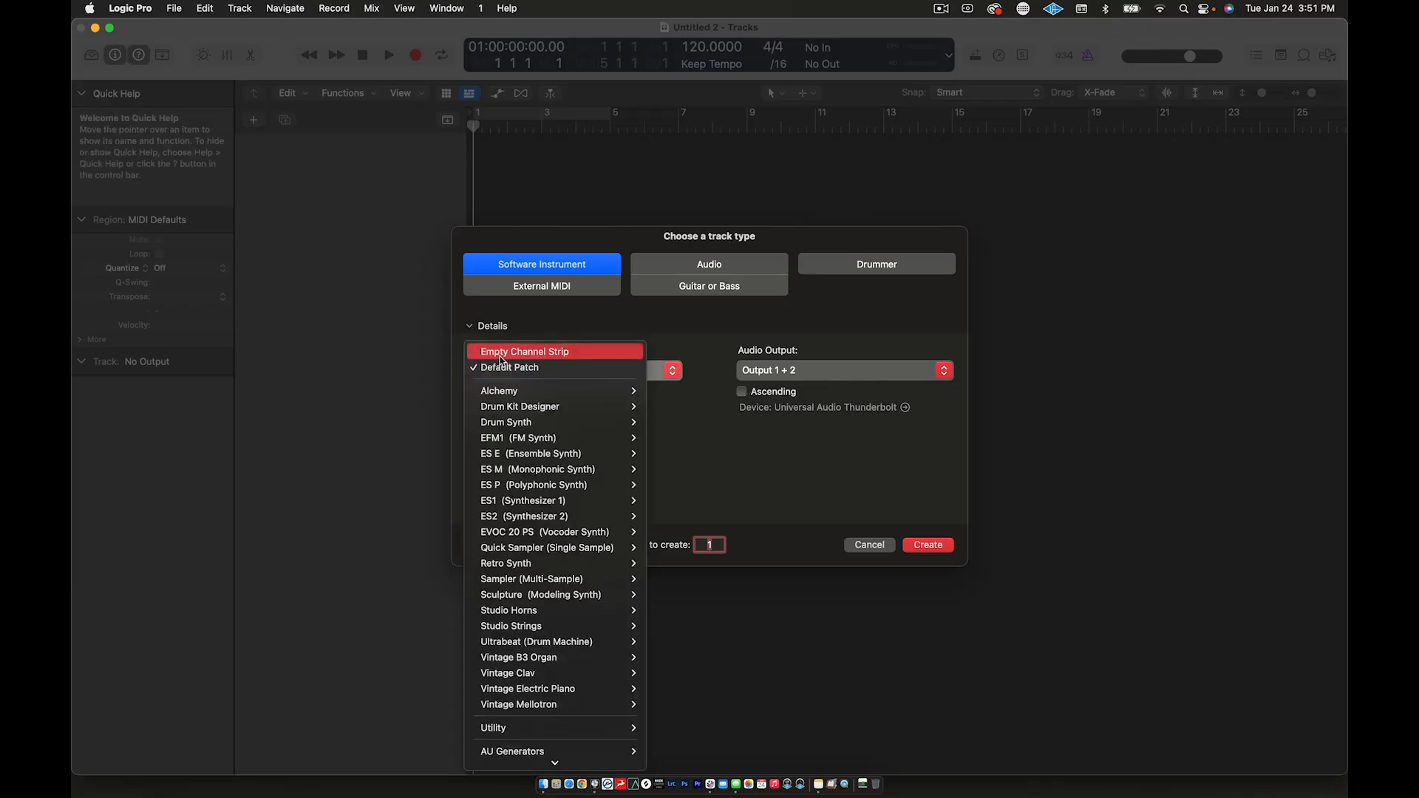
click(554, 373)
click(554, 373)
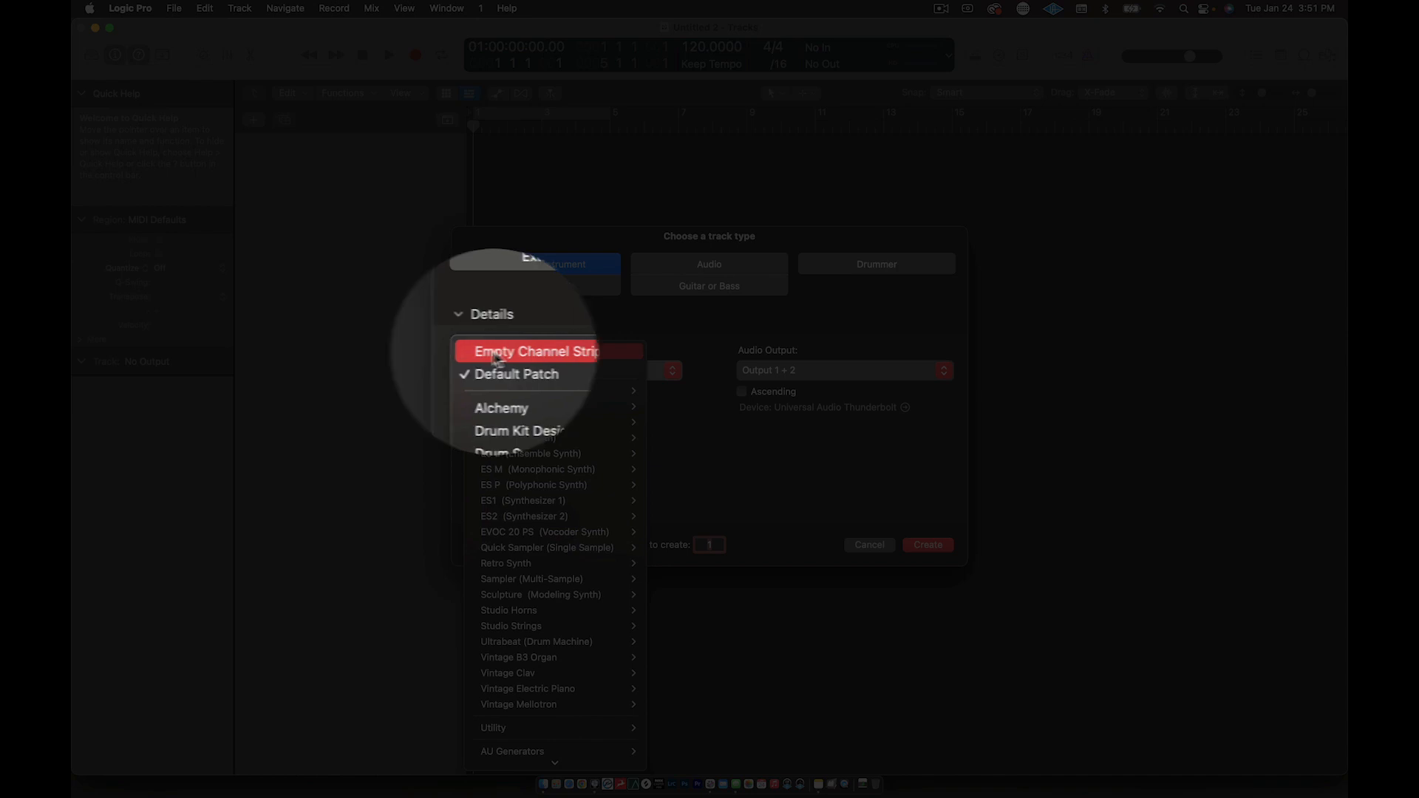
click(556, 351)
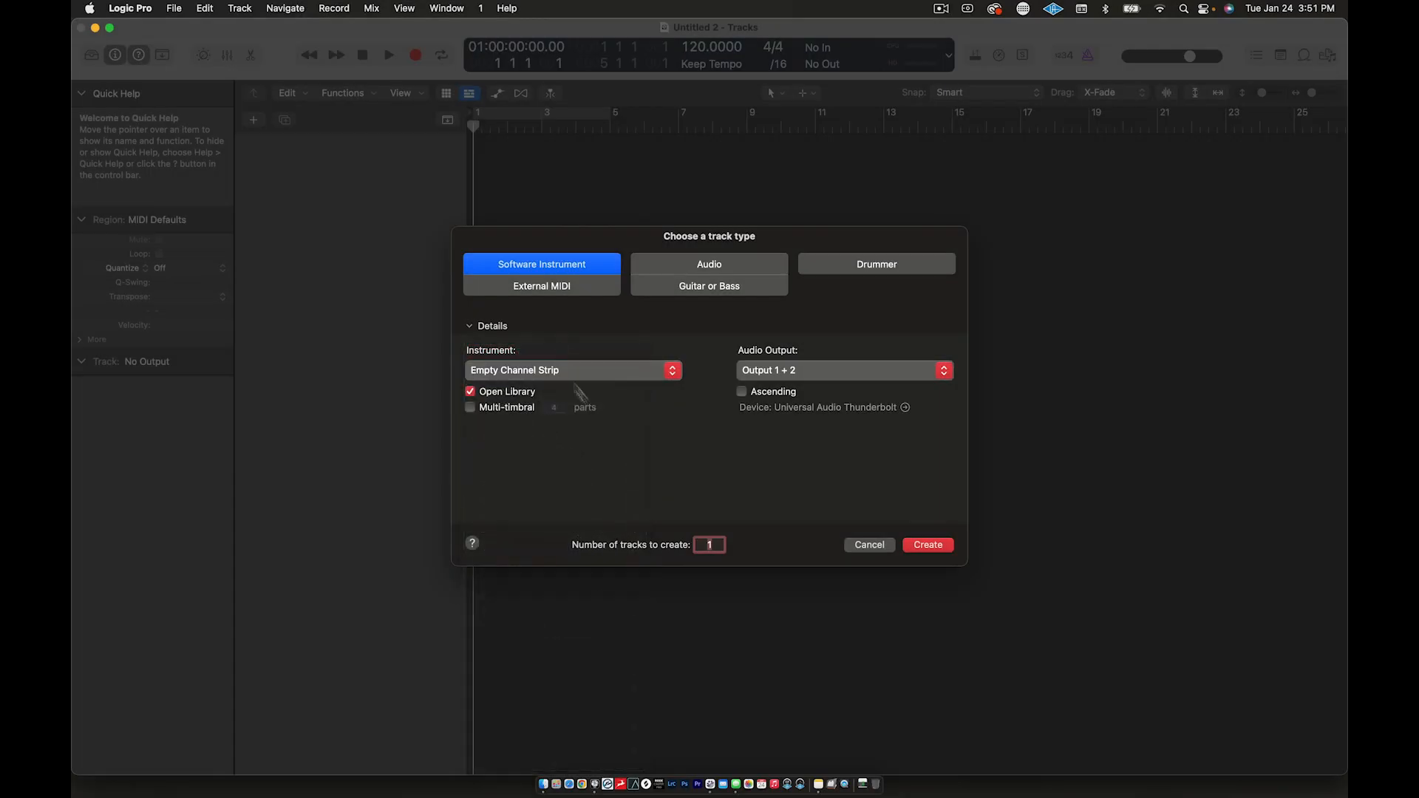
click(929, 548)
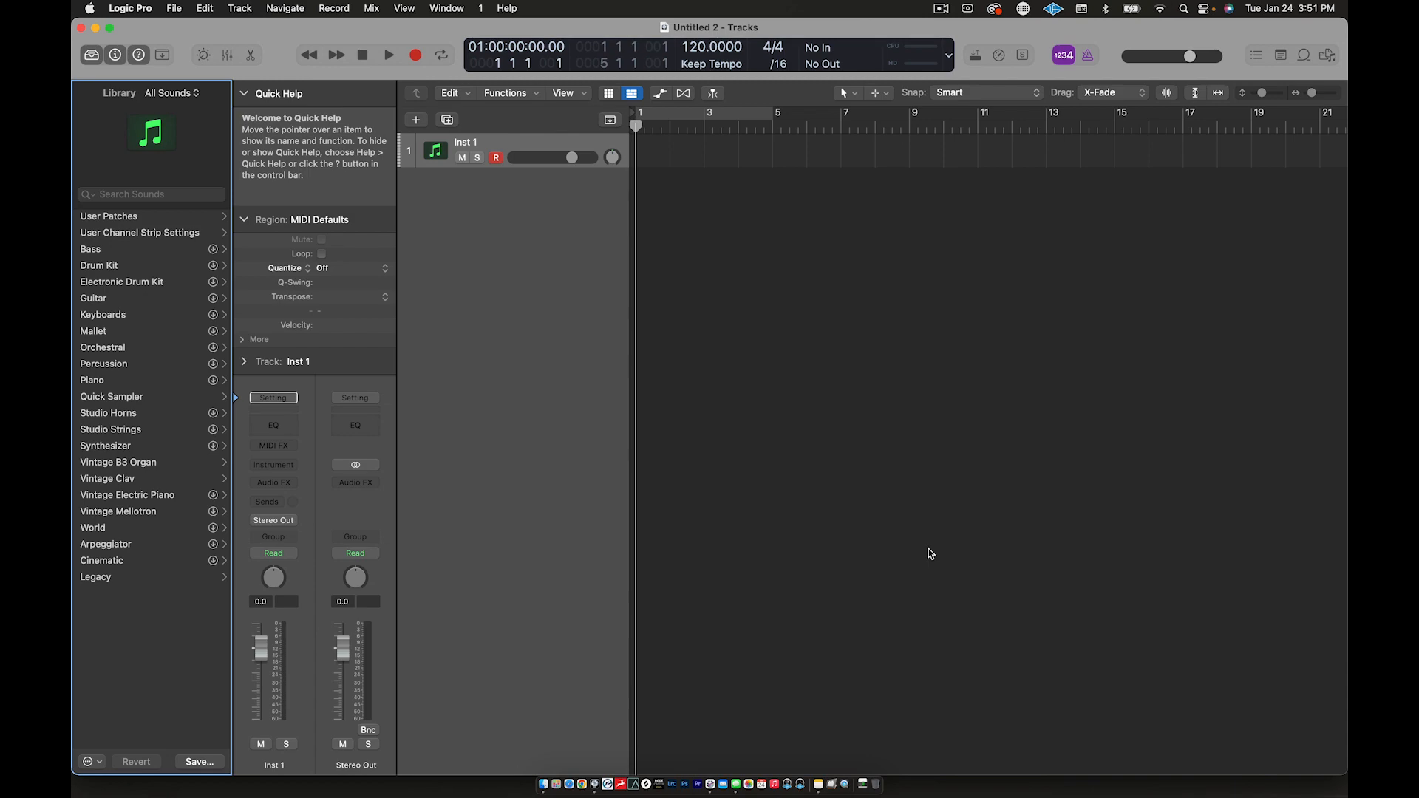
Save the project to the Desktop, named with the author's first name followed by "Intro to MIDI Draw".
click(930, 506)
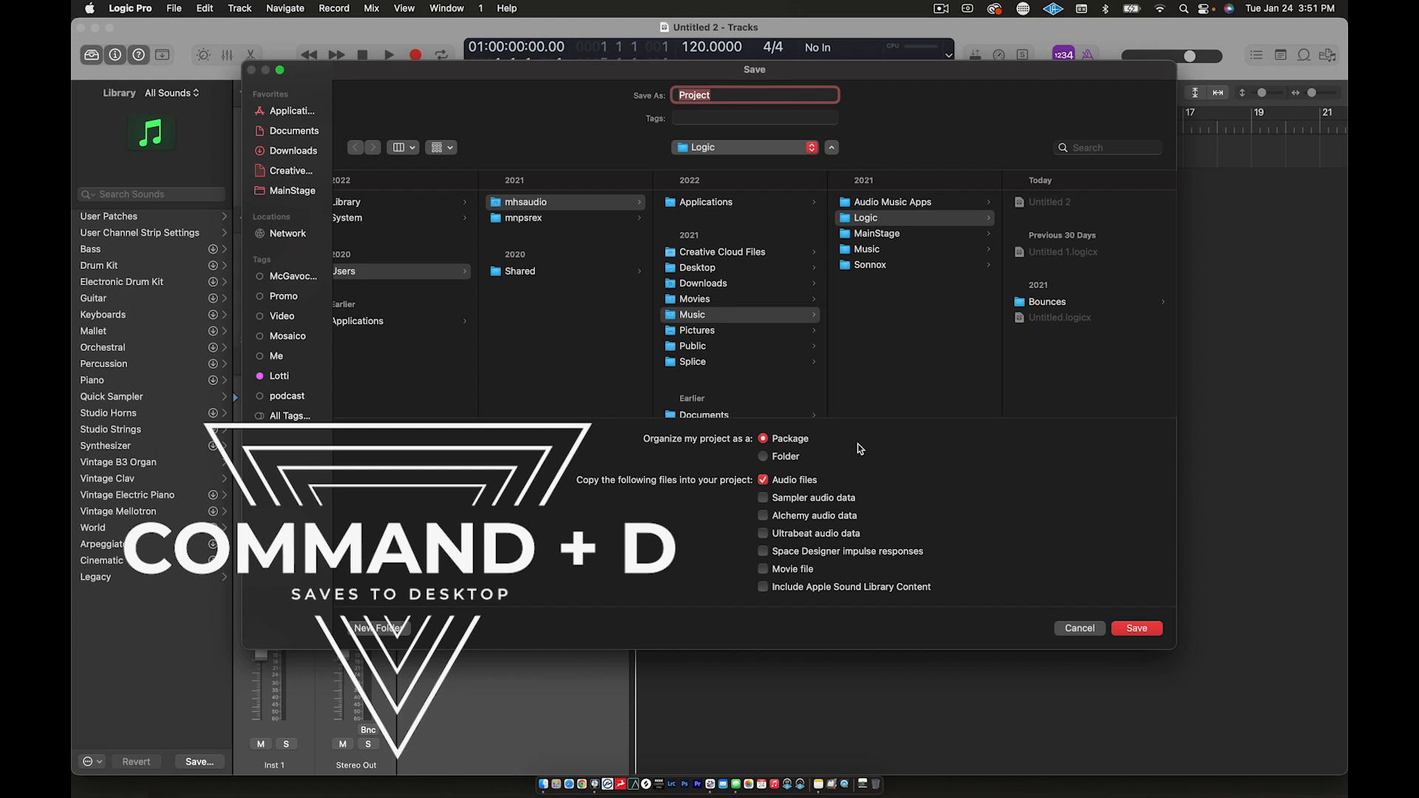
key(cmd+d)
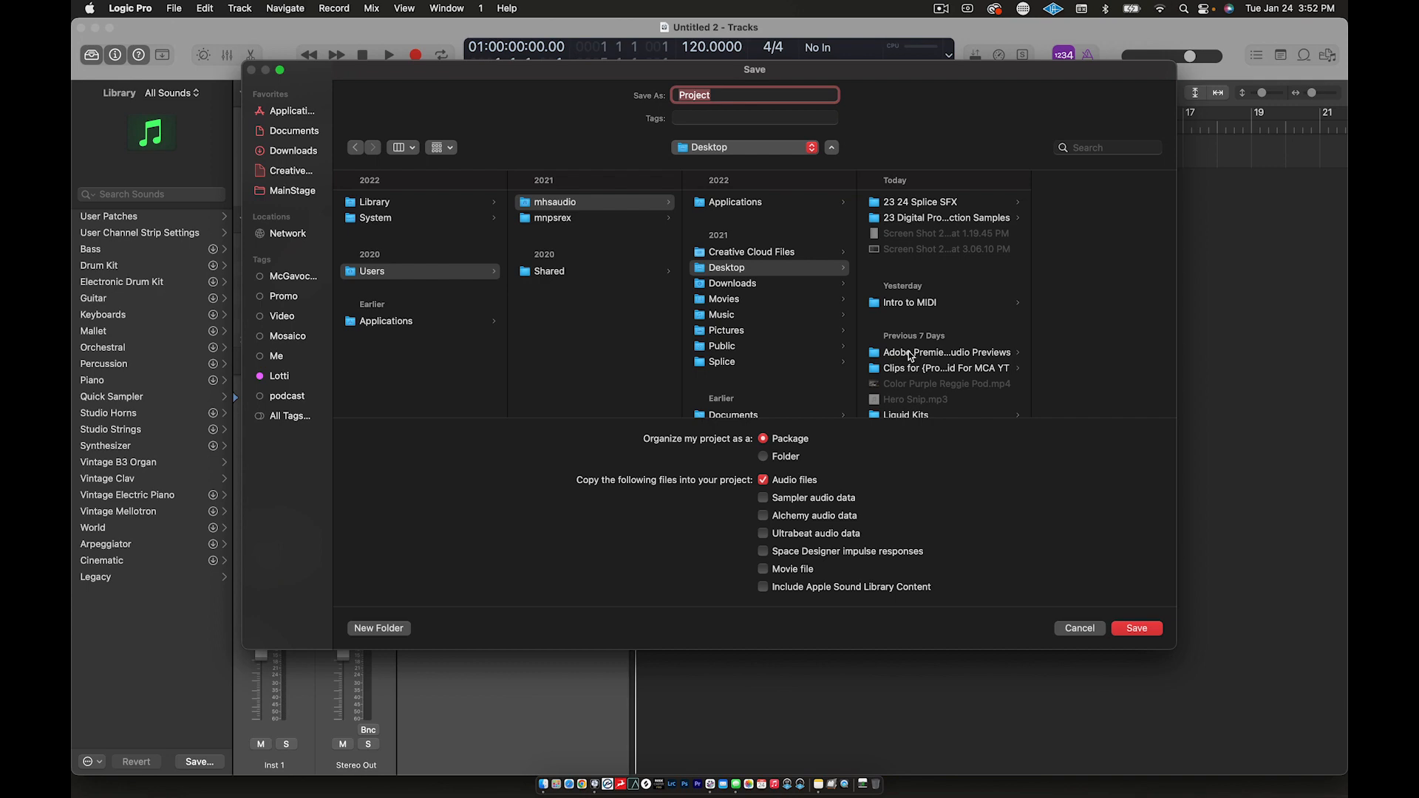
text(In)
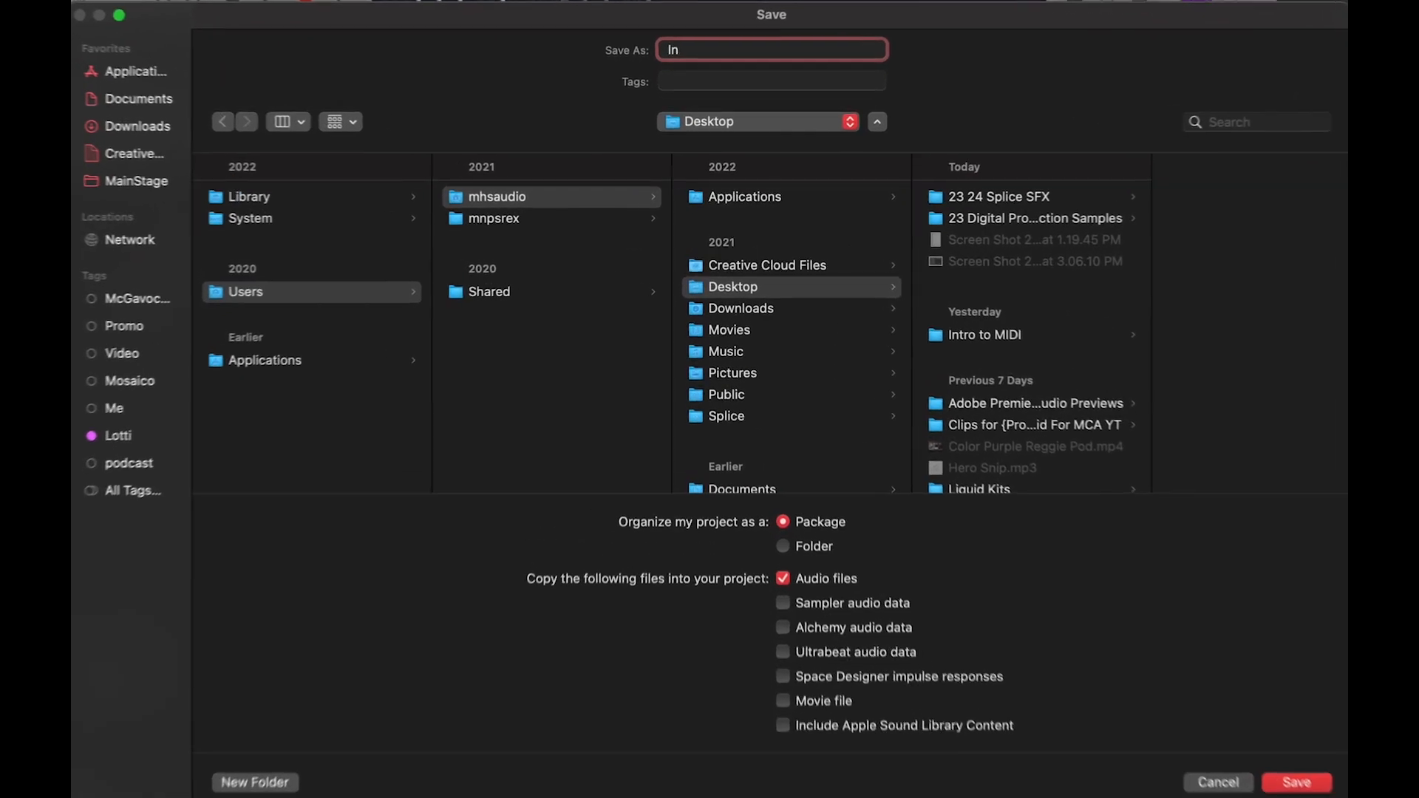
text(tr)
key(BackSpace)
key(BackSpace)
key(BackSpace)
key(BackSpace)
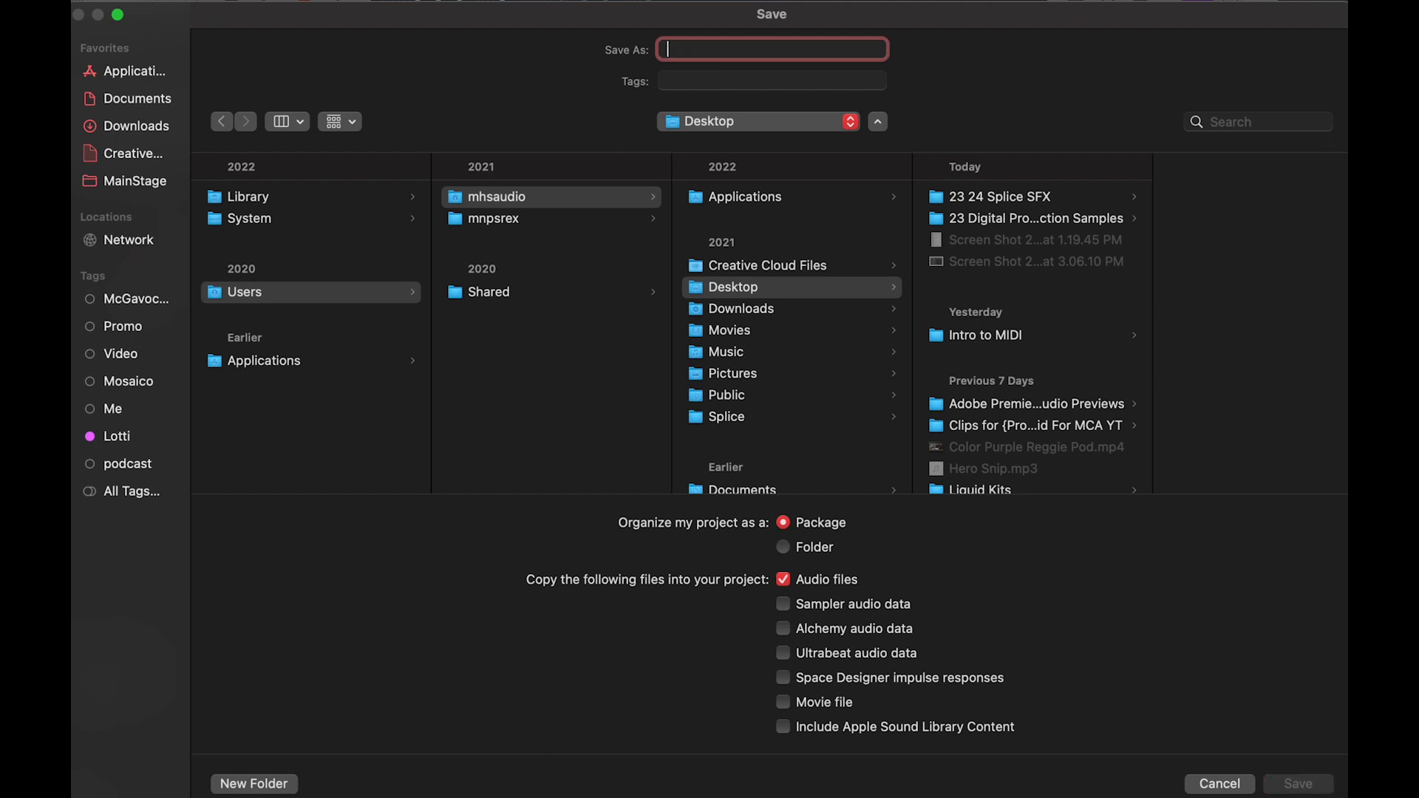
text(Victor)
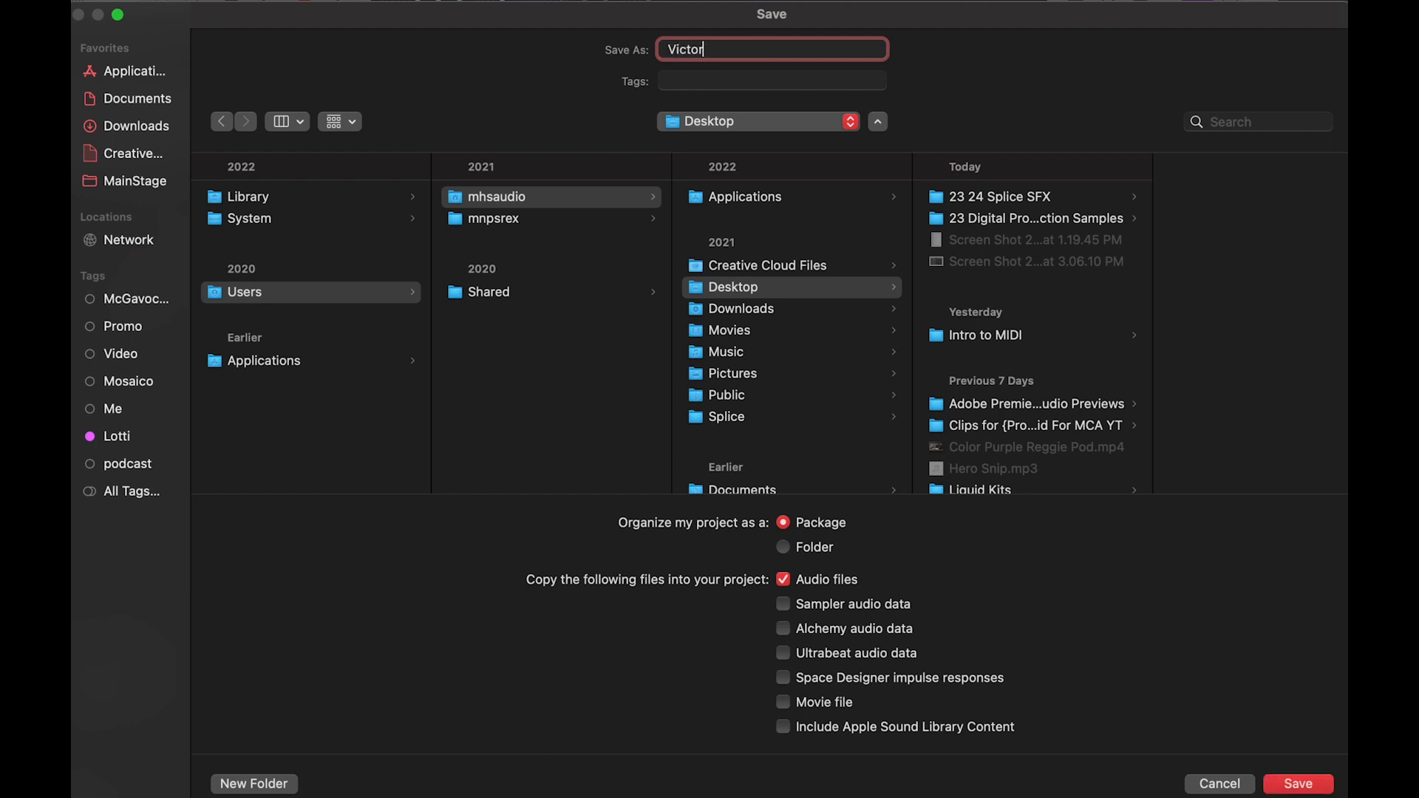
text( Intro to MIDI Draw)
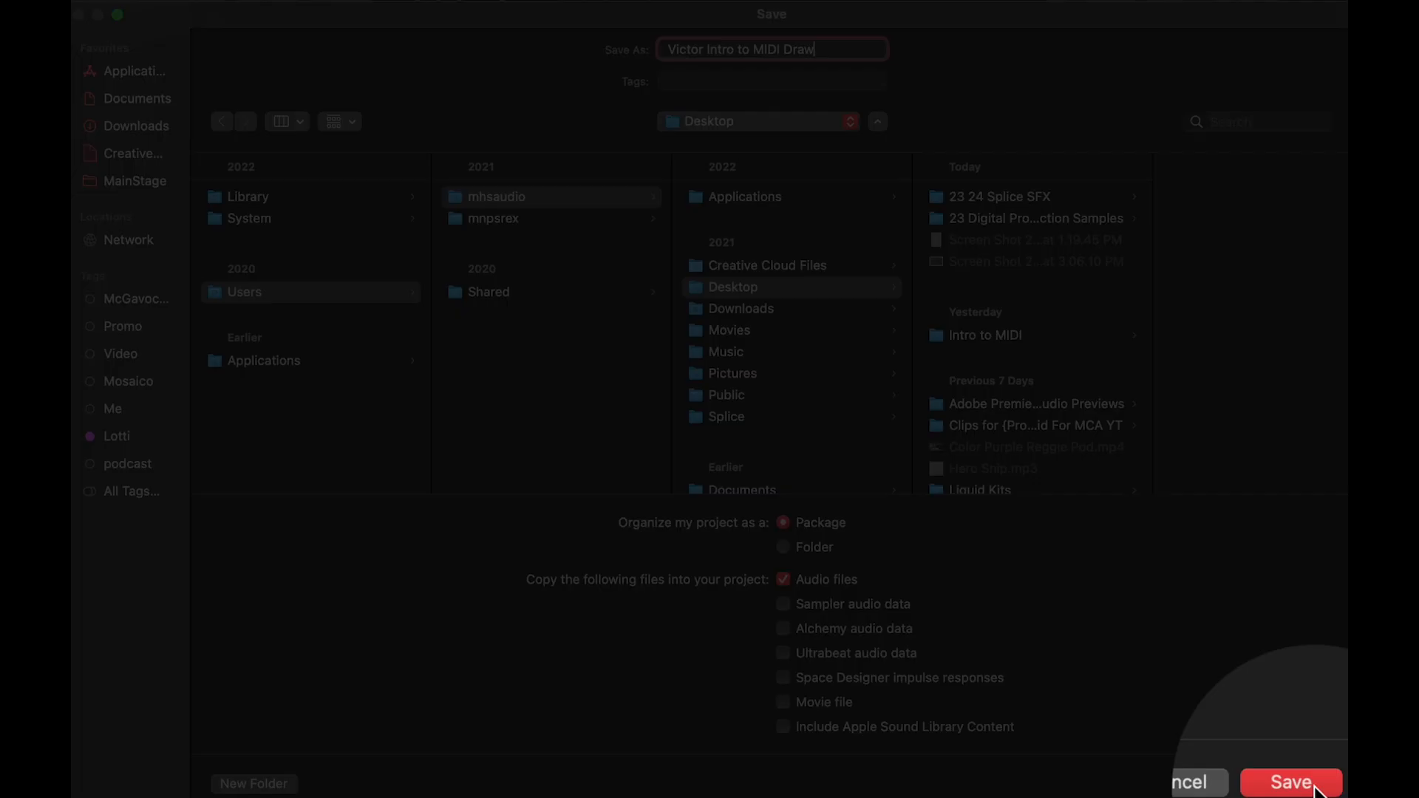
click(1320, 784)
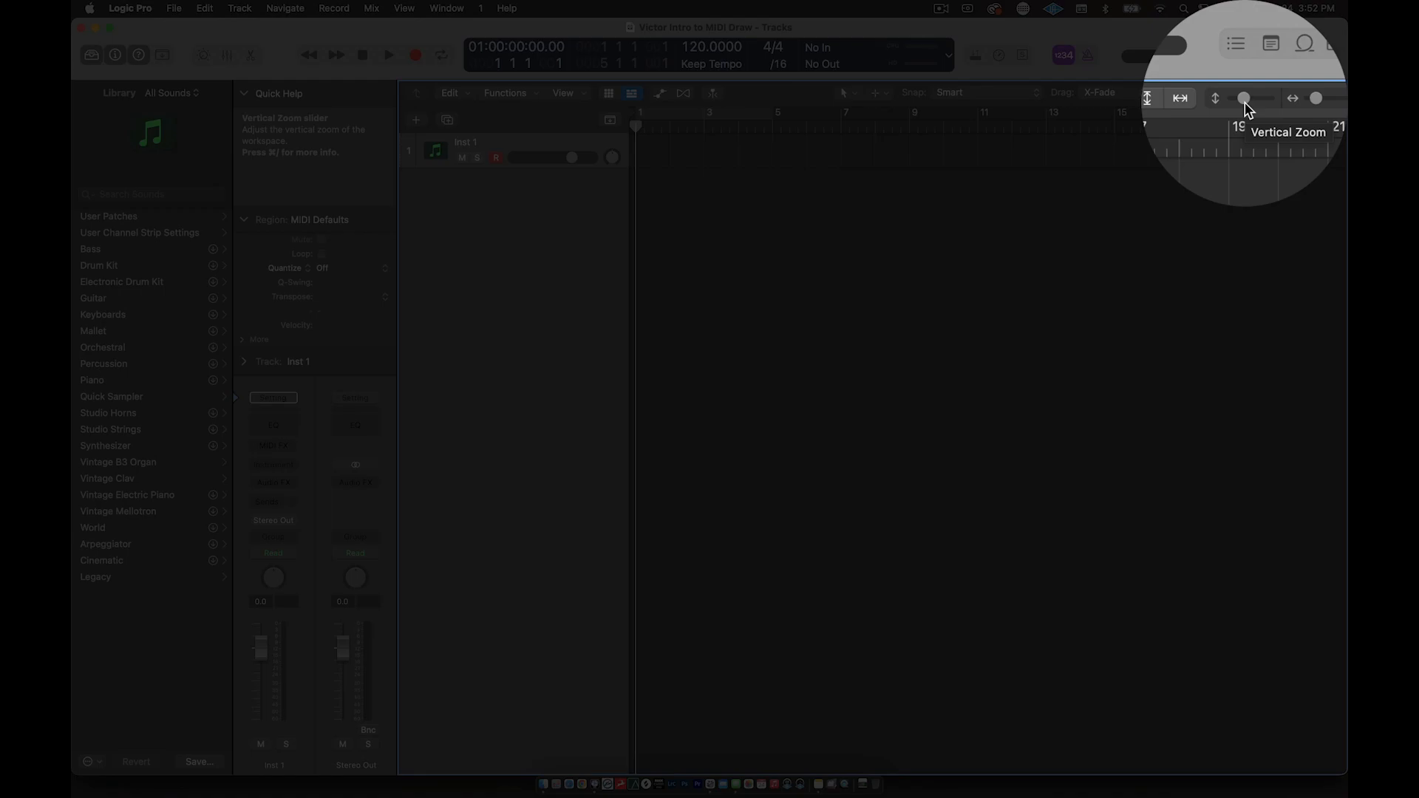
Set a one-bar cycle area from bar 1 to bar 2 in the ruler.
drag(1264, 94, 1287, 101)
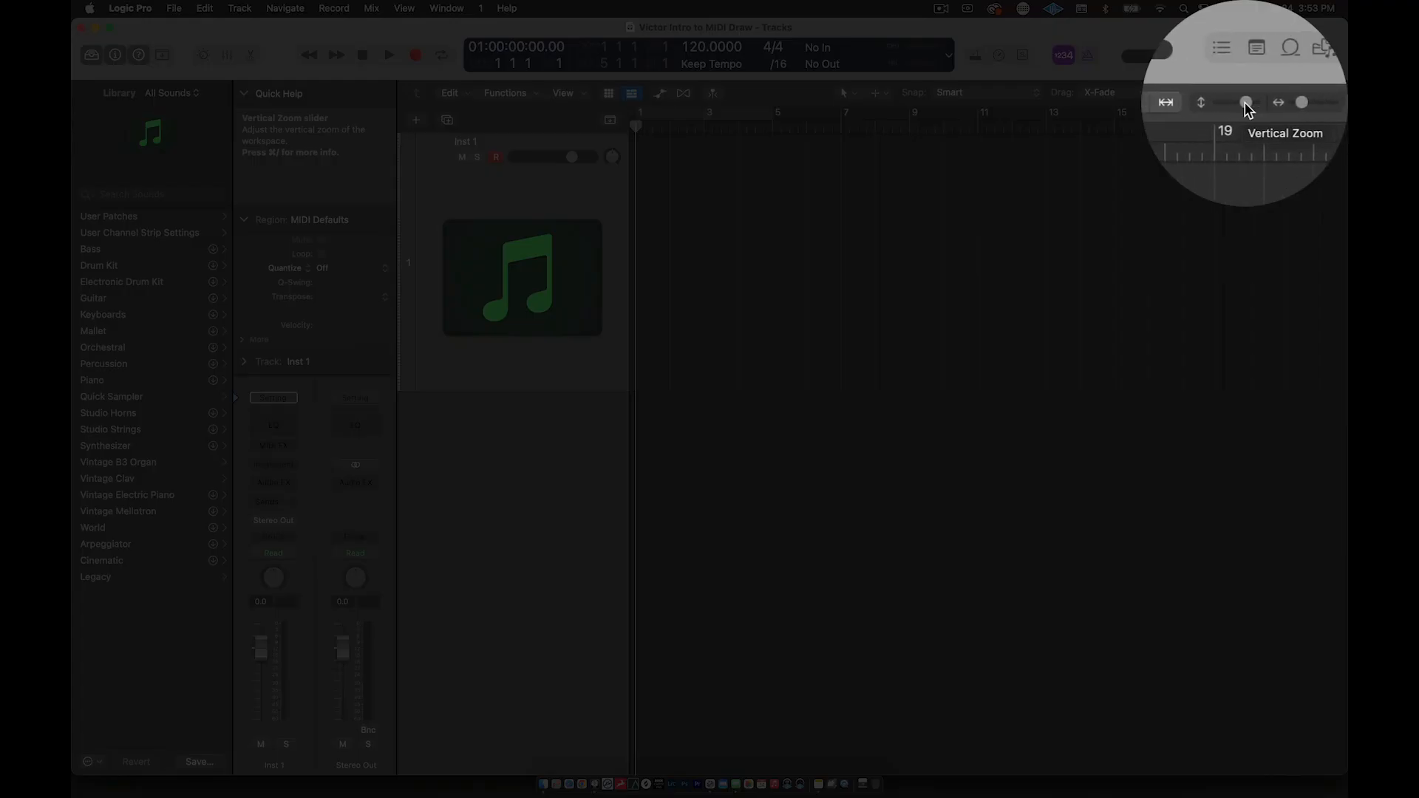
drag(1246, 103, 1334, 100)
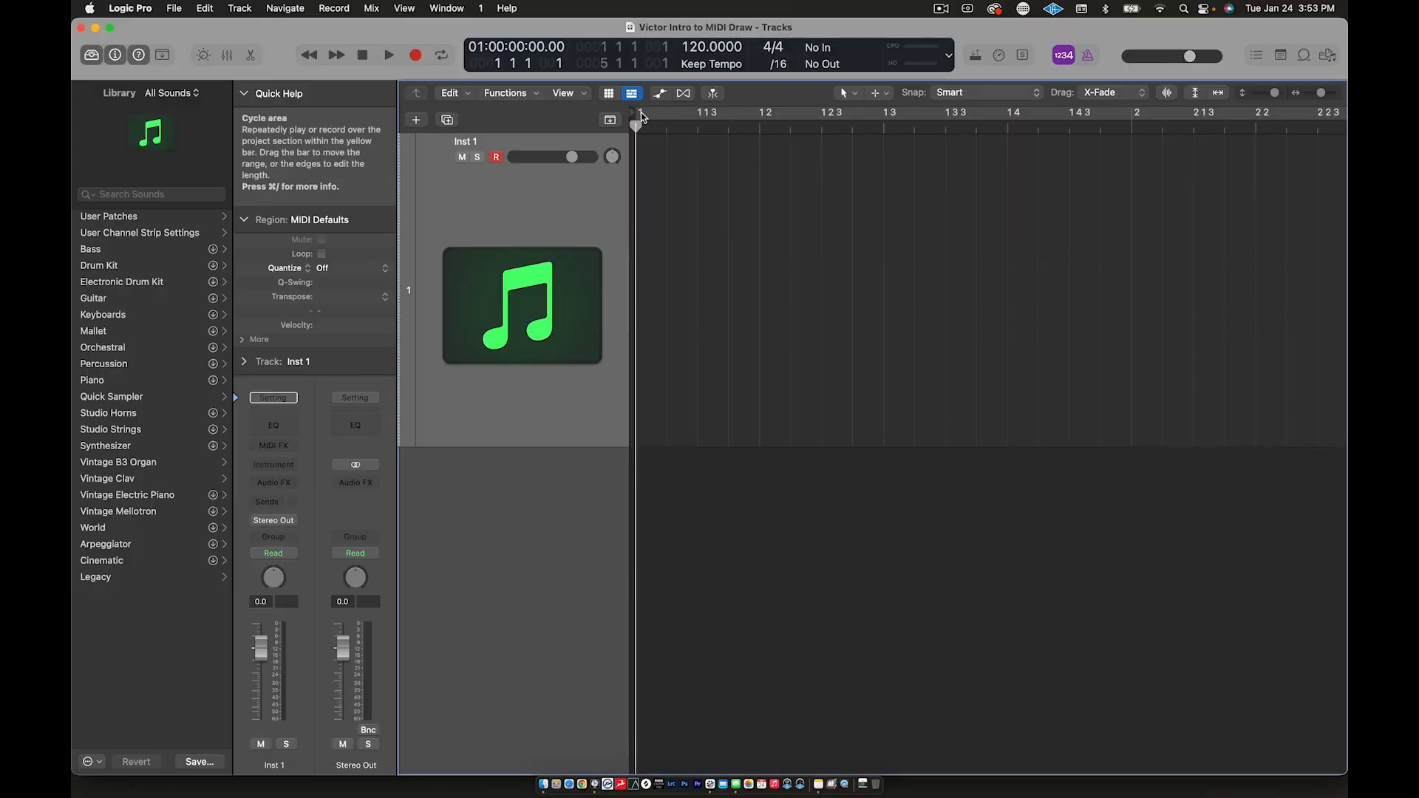
drag(642, 115, 1131, 115)
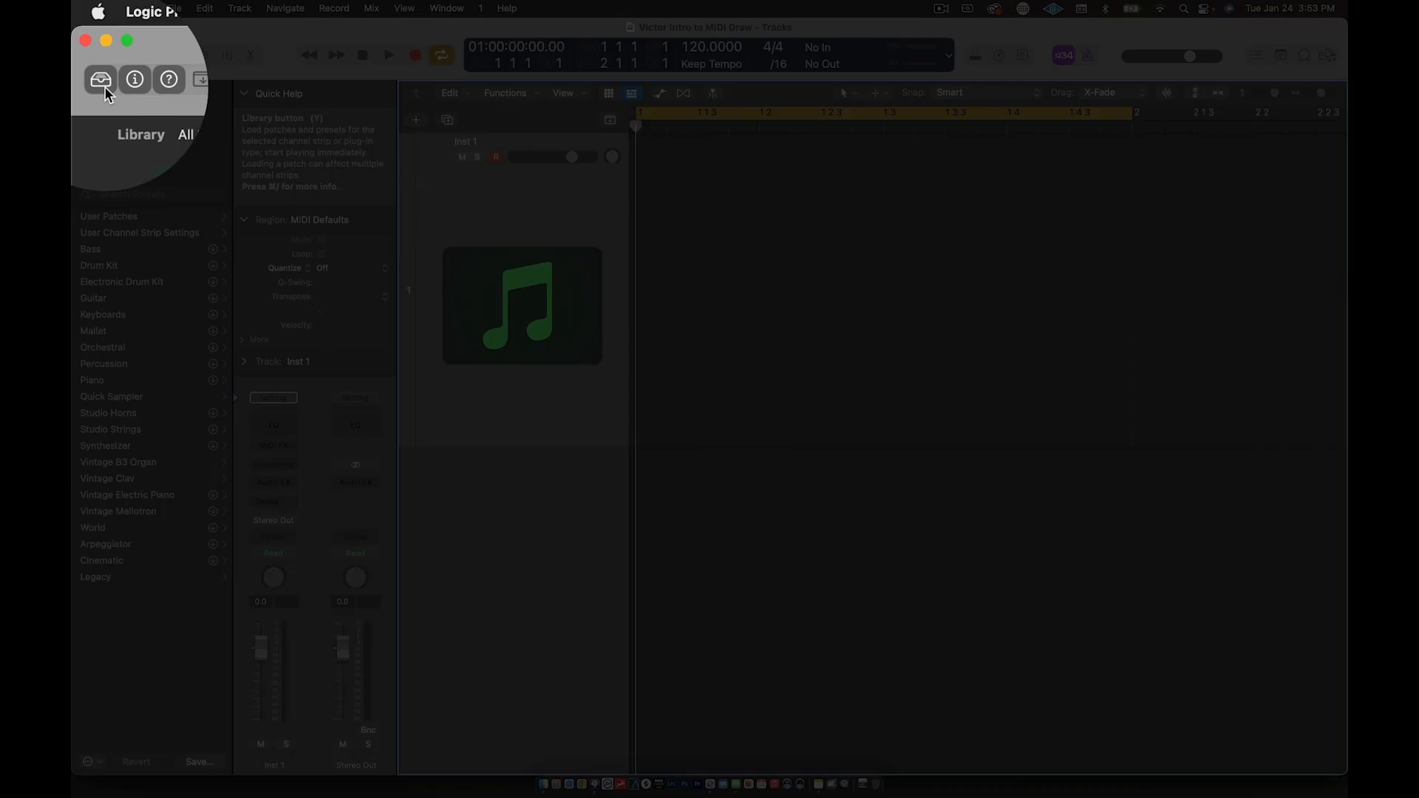
click(104, 86)
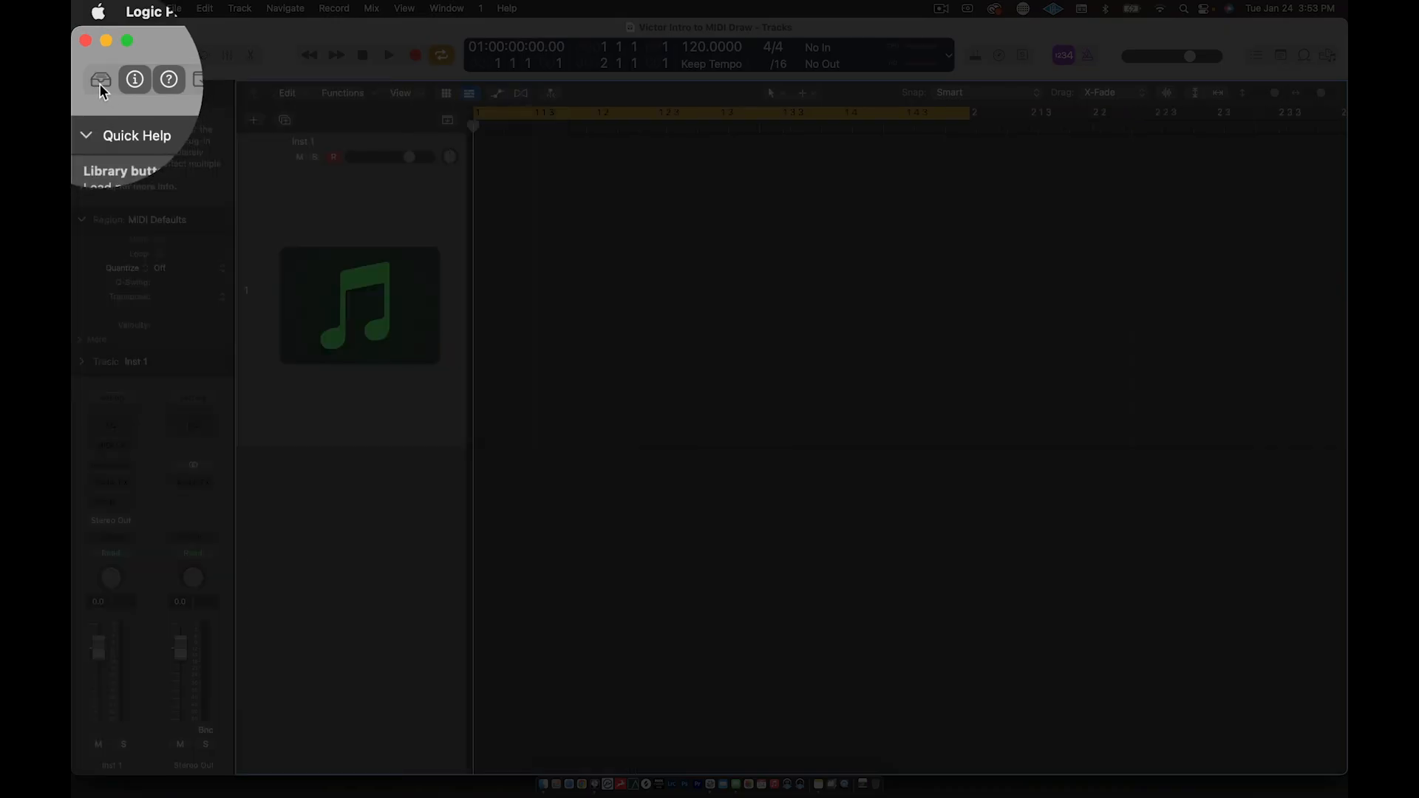
click(99, 83)
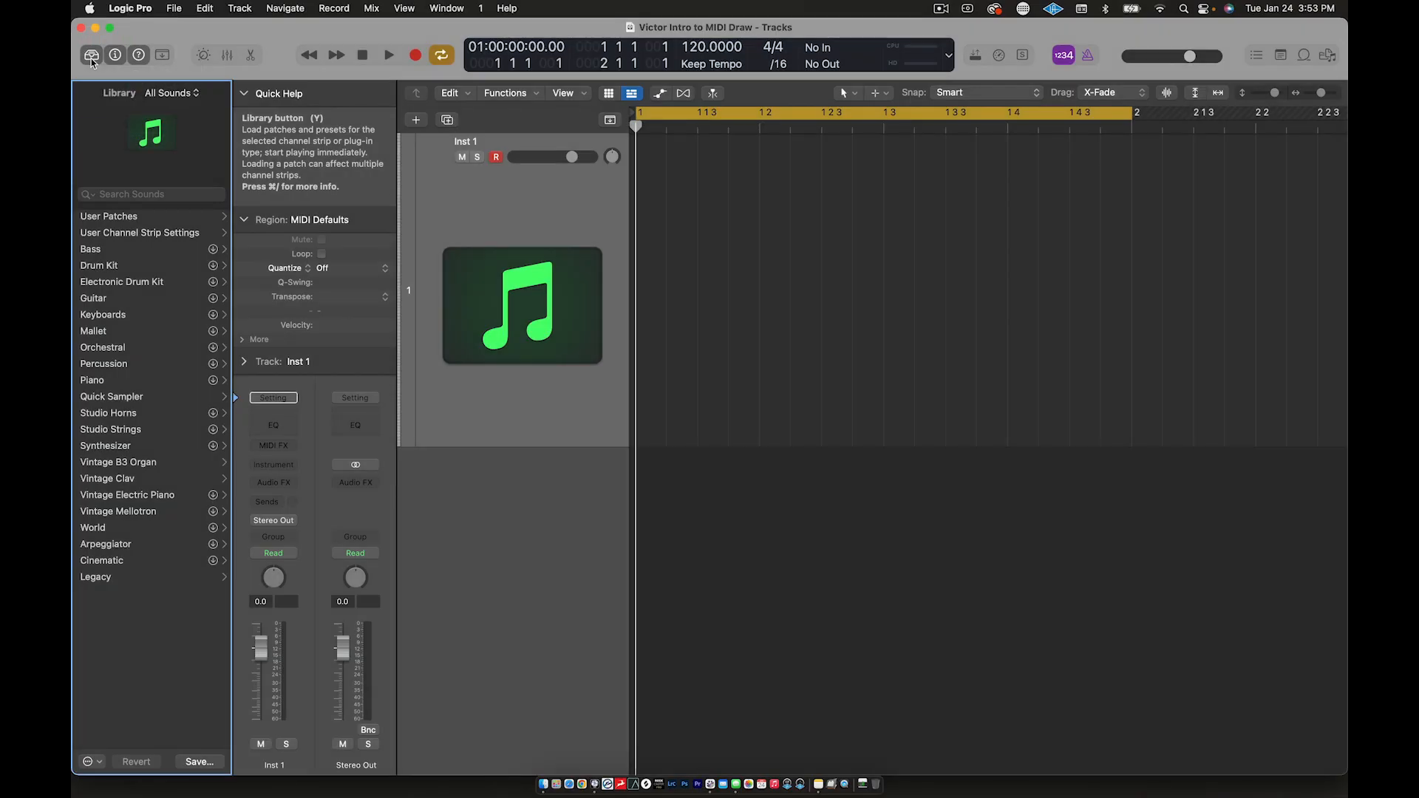
click(91, 56)
click(91, 56)
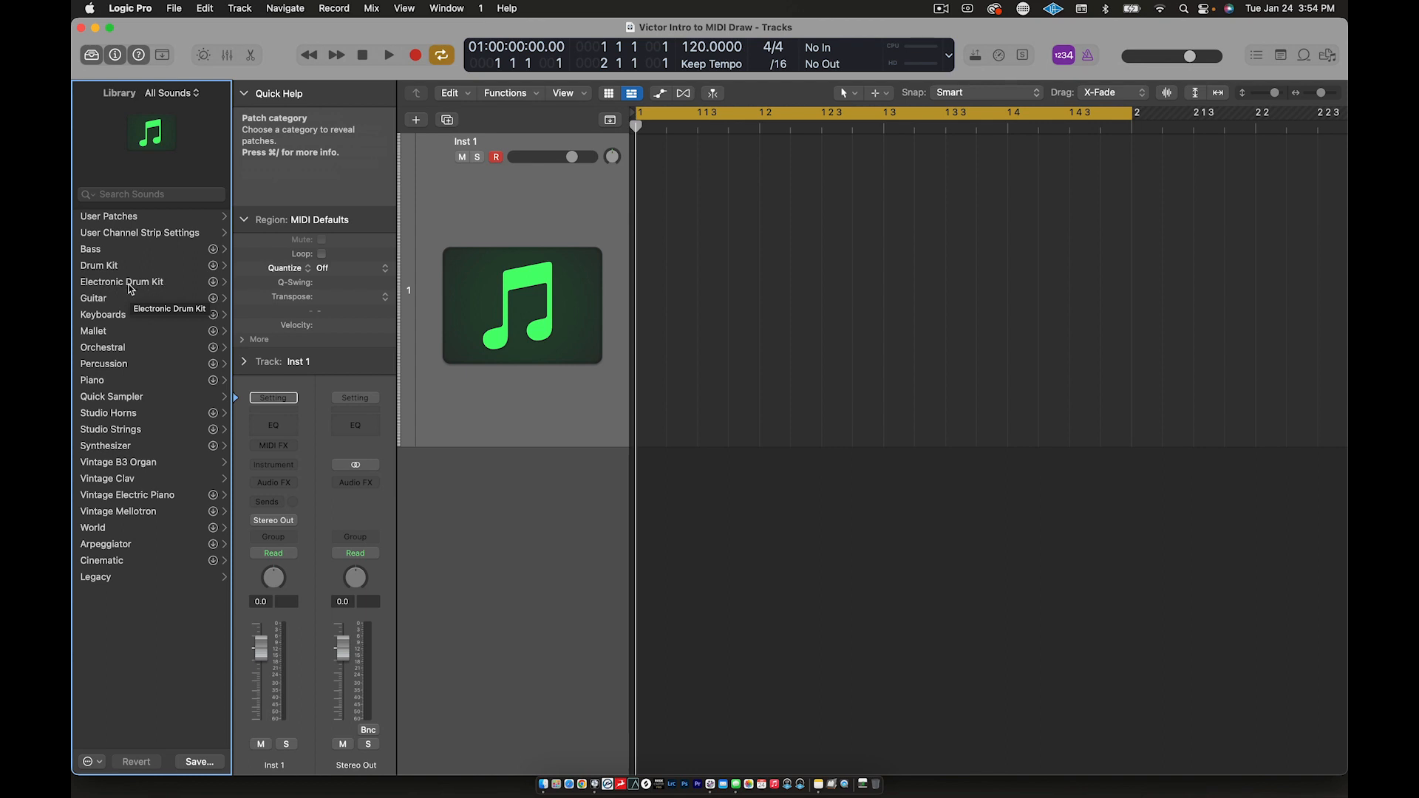
Load the Synthetic Bass House patch from the Library's Electronic Drum Kit category onto the instrument track.
click(122, 282)
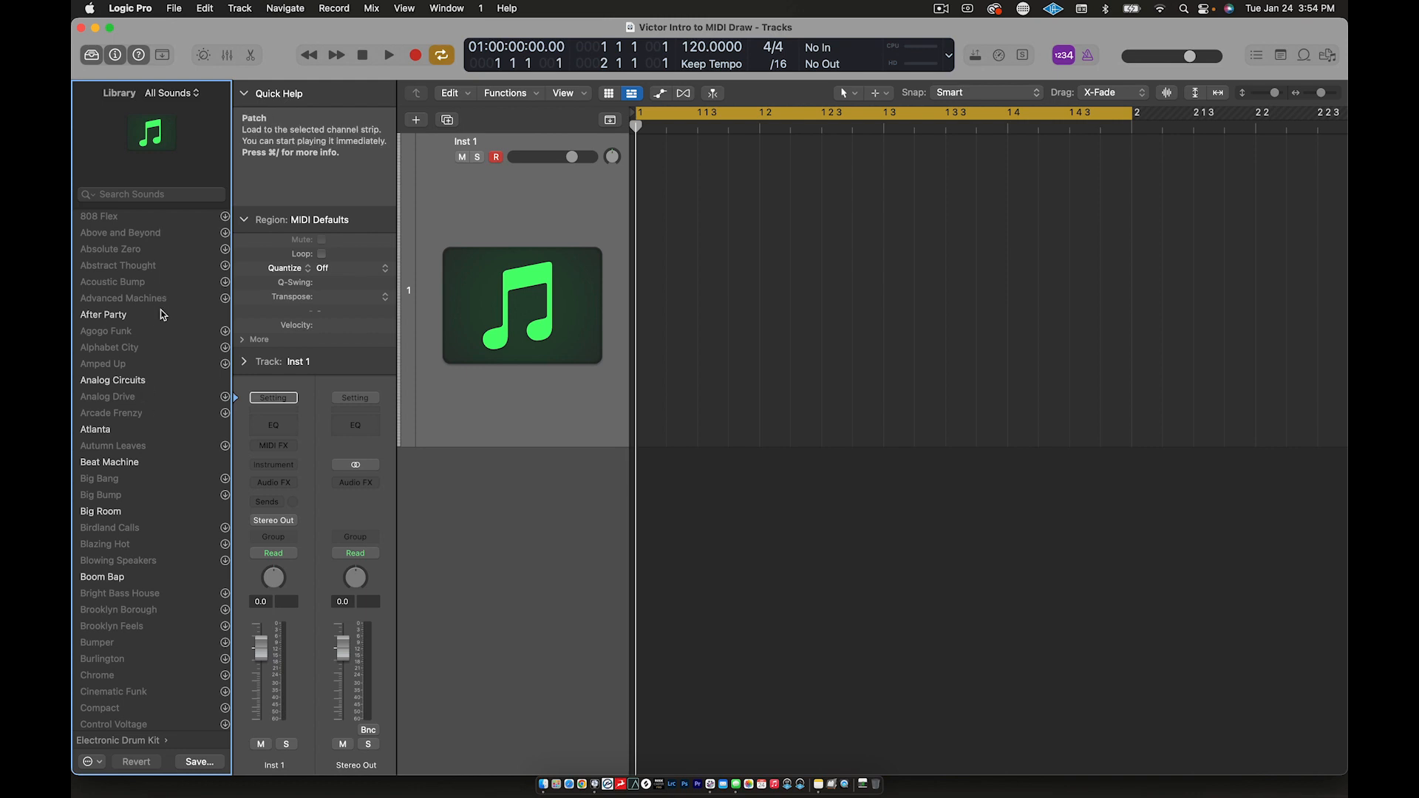
scroll(164, 315, down, 15)
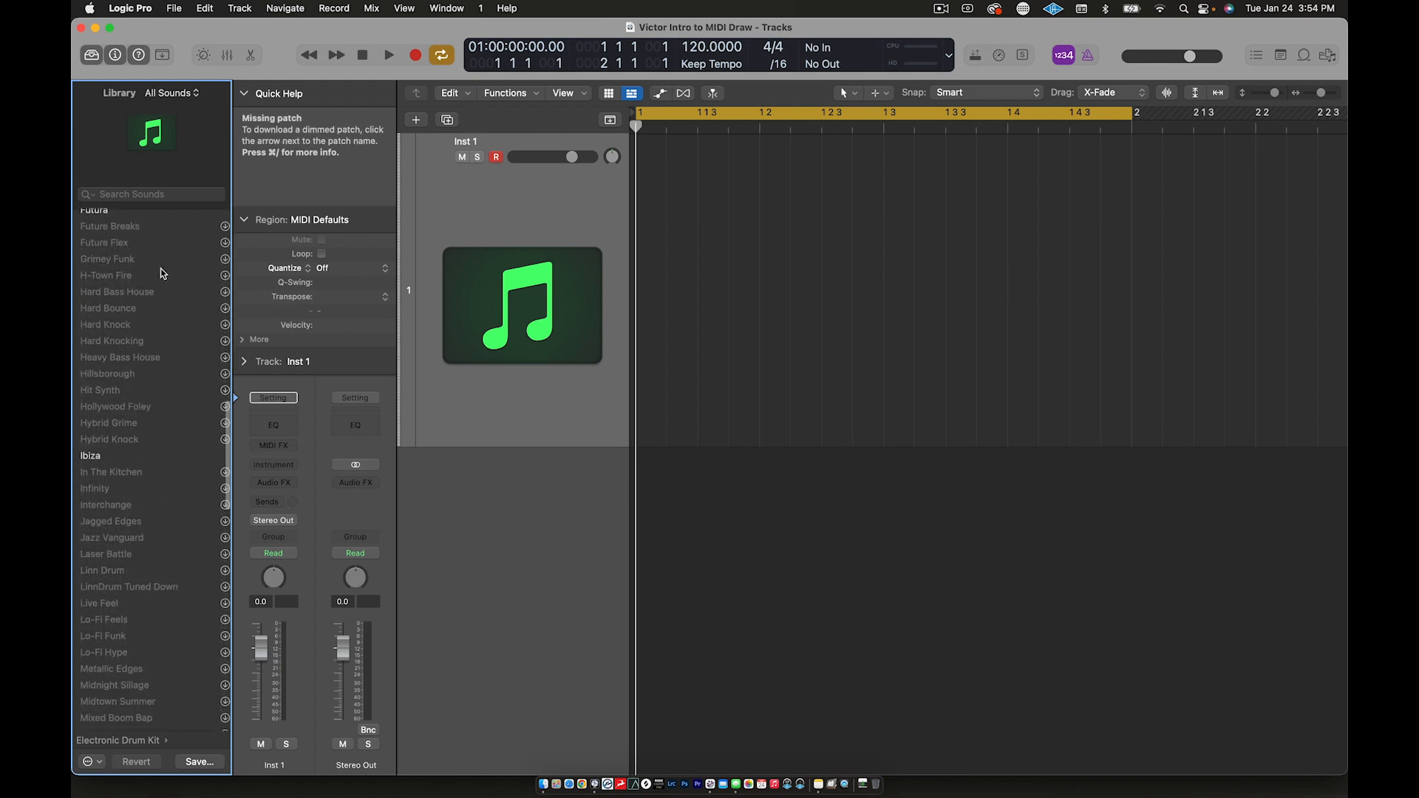
scroll(160, 274, down, 15)
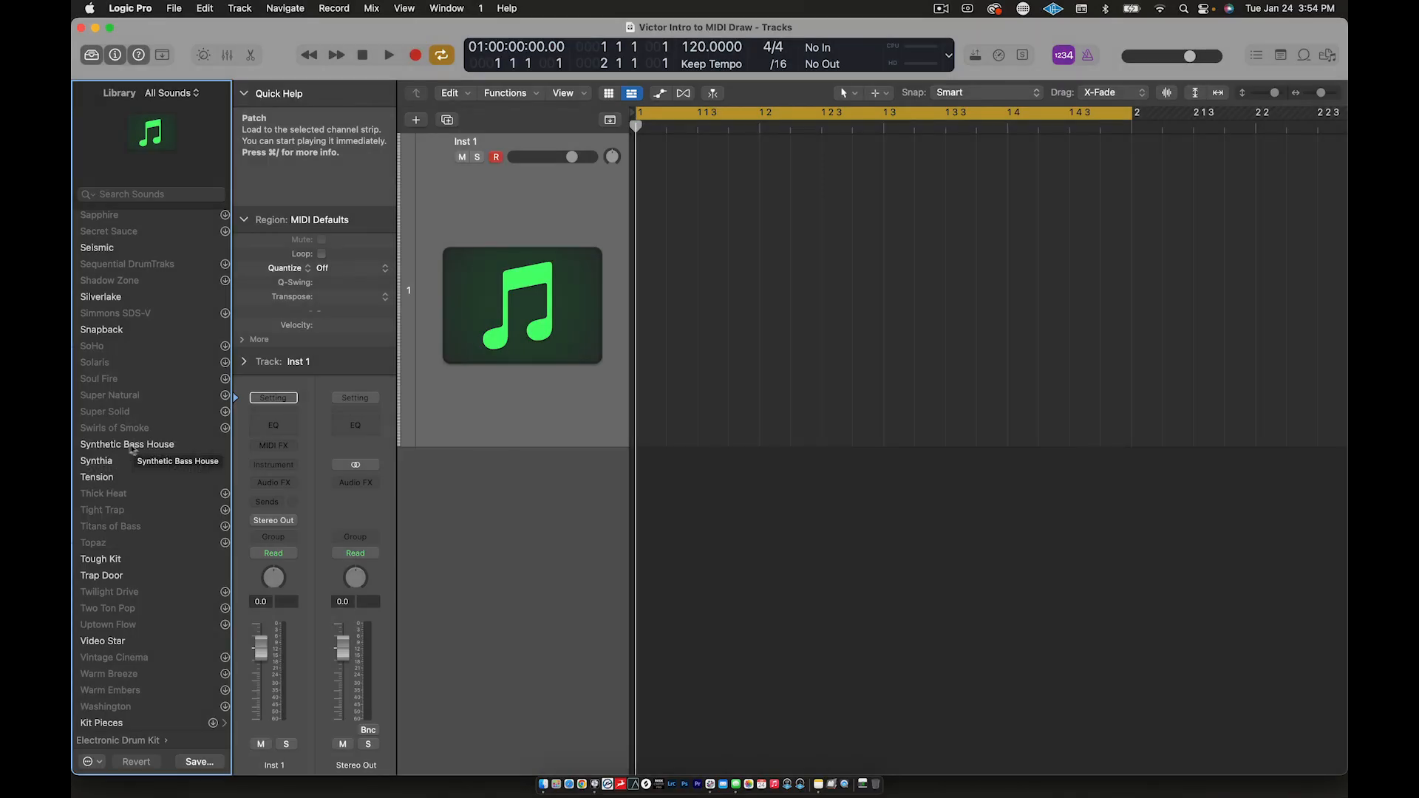
click(107, 446)
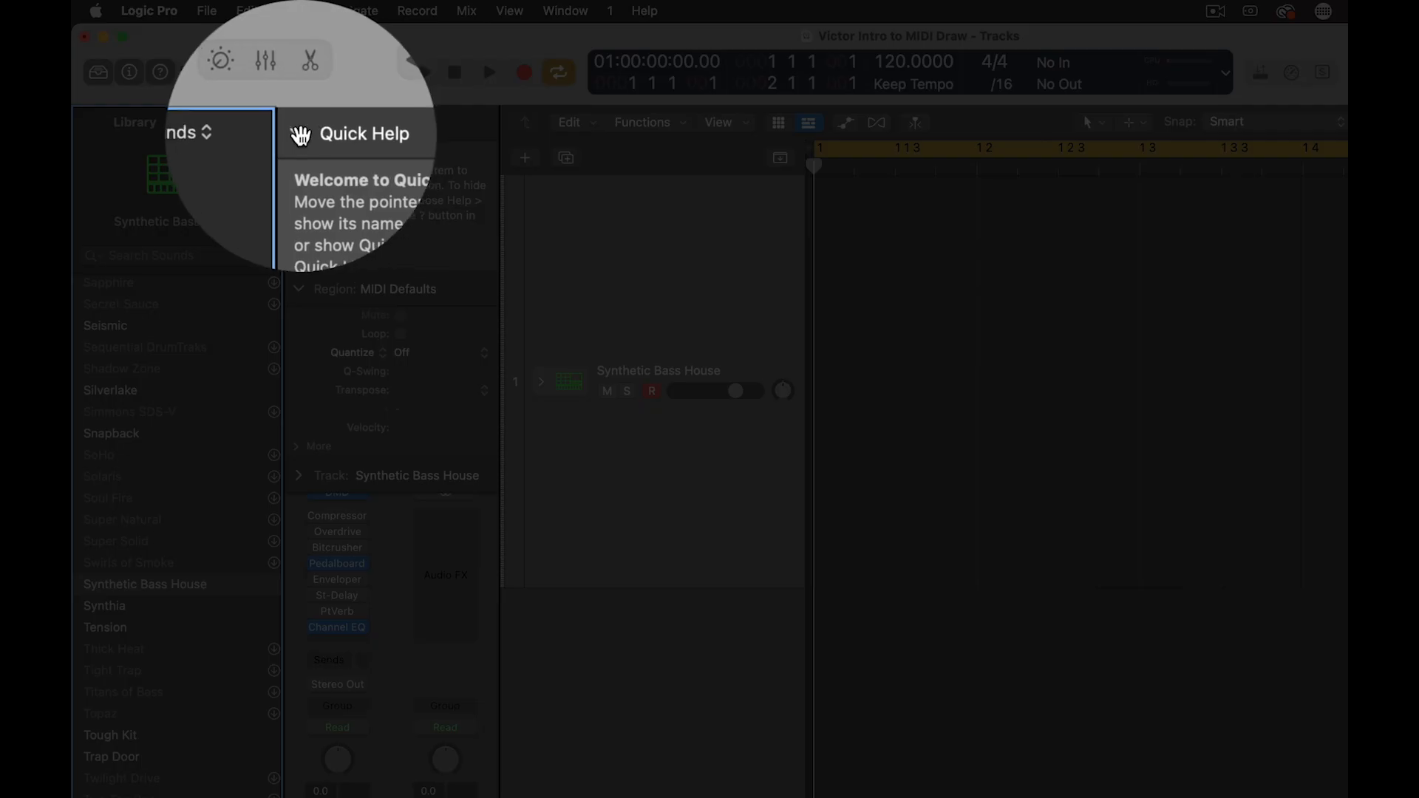
Collapse the Quick Help, Region and Track sections of the inspector.
click(300, 124)
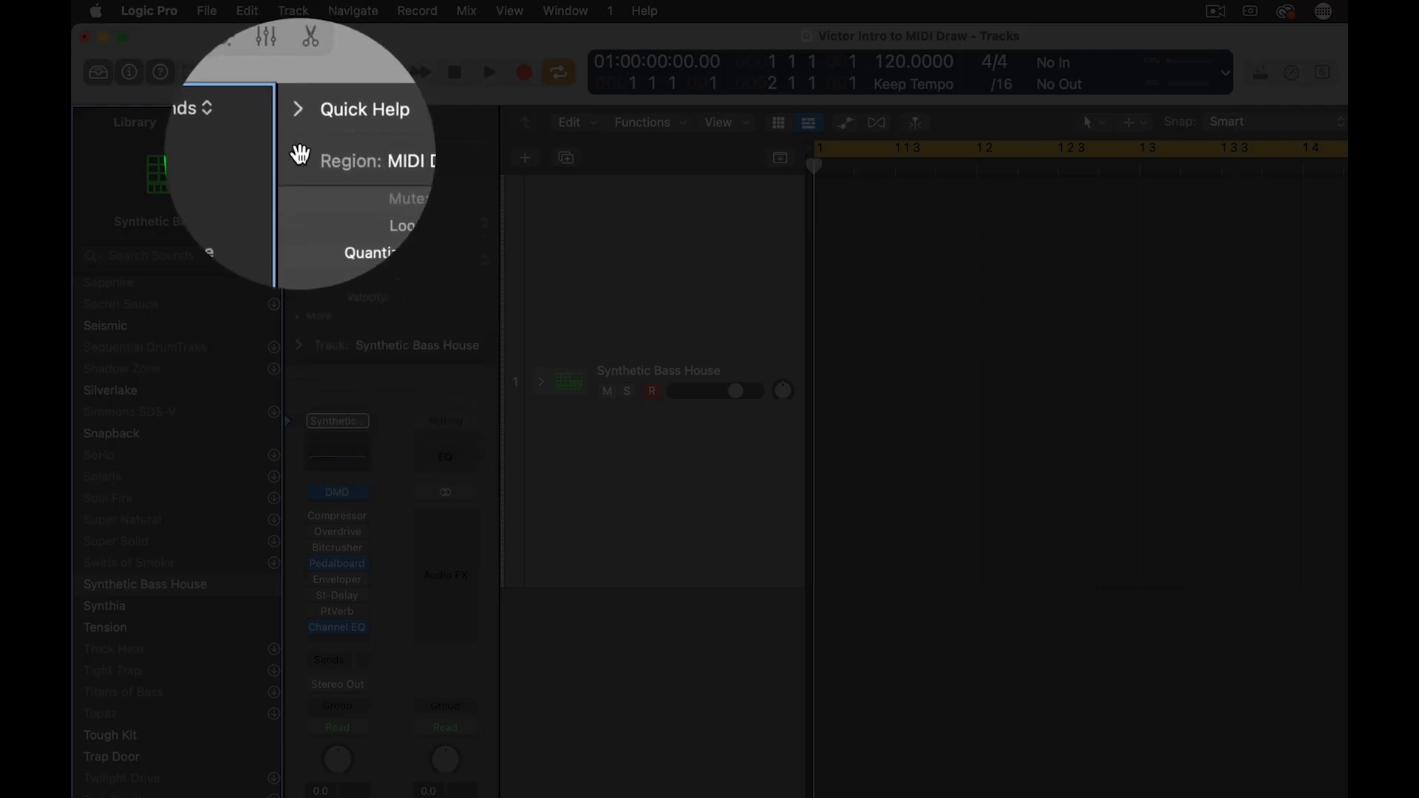
click(300, 158)
click(299, 195)
click(300, 194)
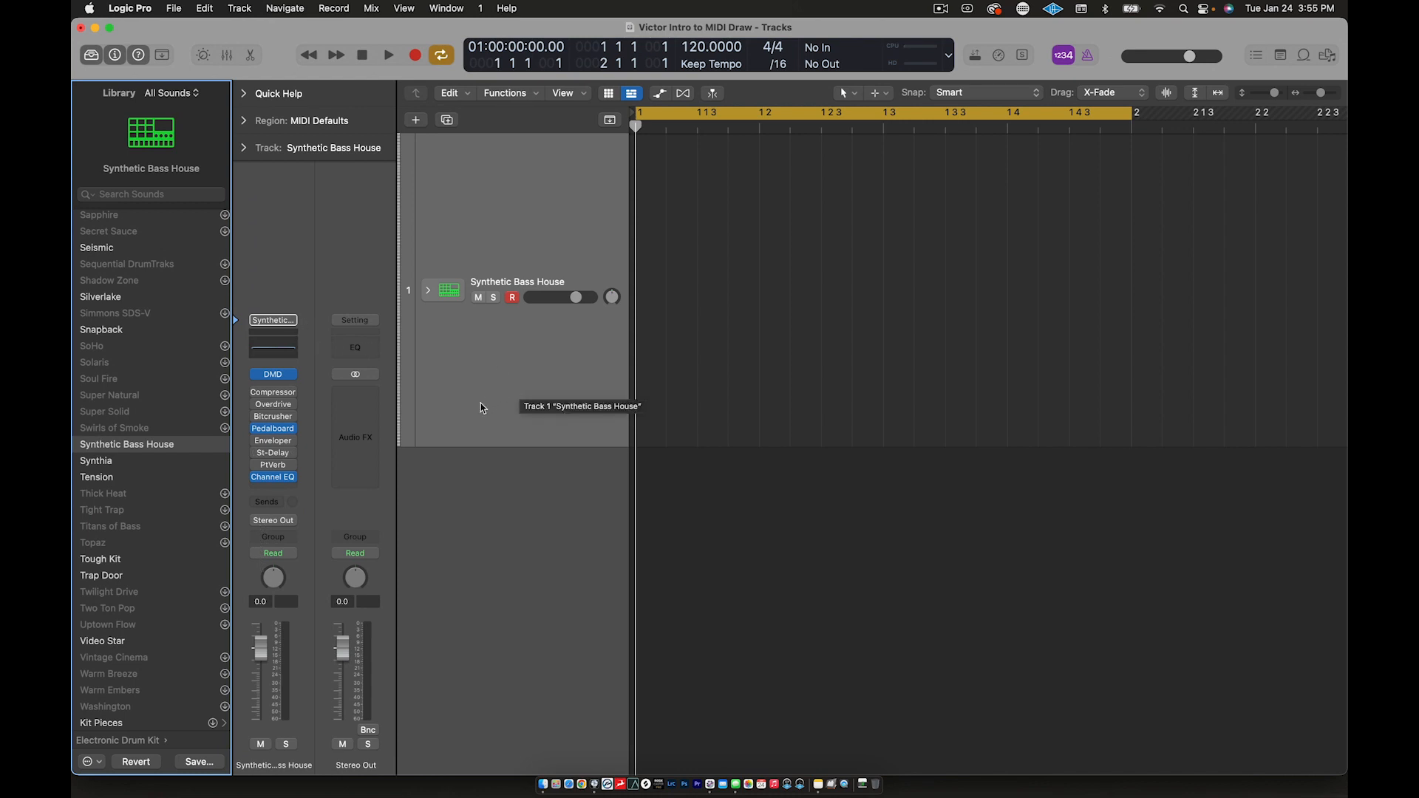
Open the track's Drum Machine Designer and audition the Kick 1, Hi-Hat Closed, Ride and Shaker pads.
click(525, 348)
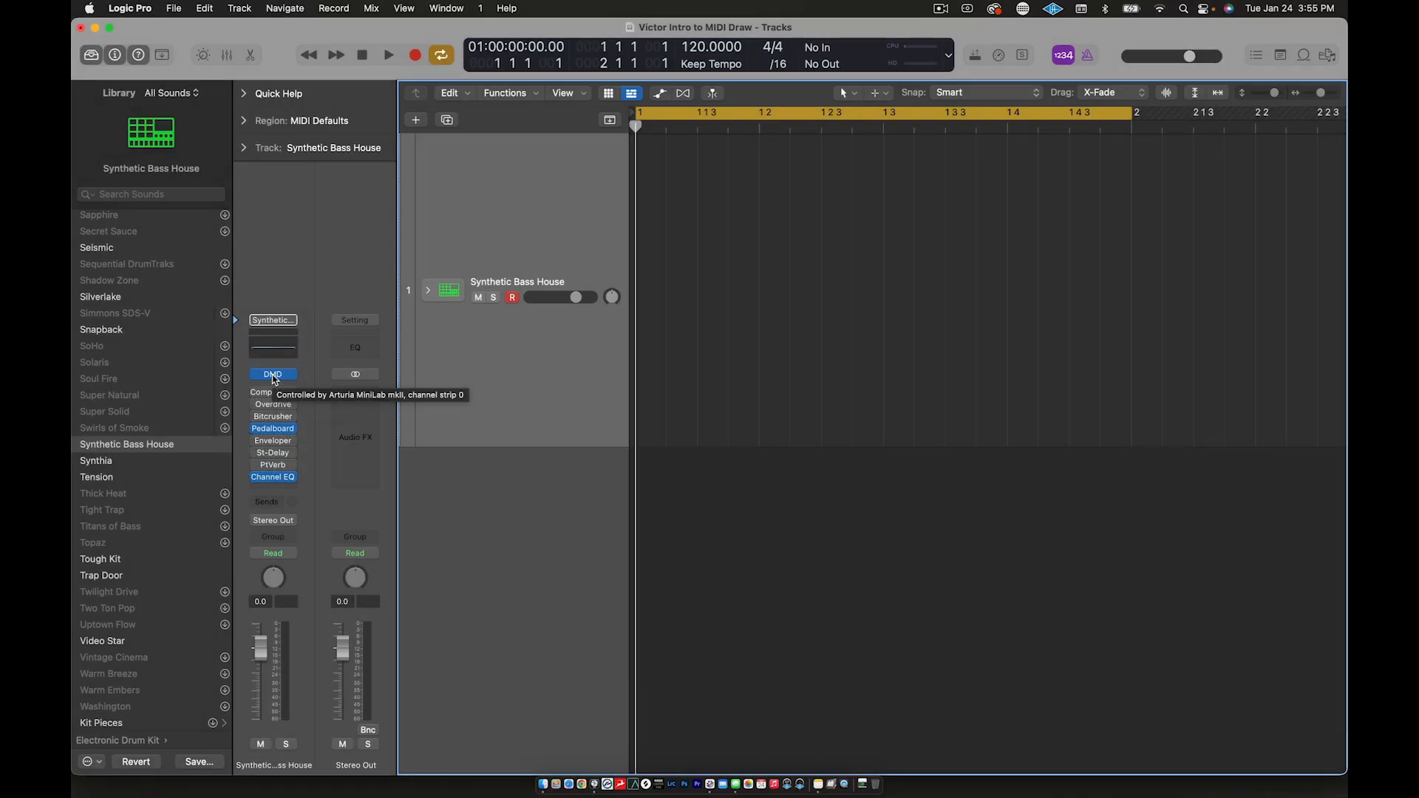
click(272, 374)
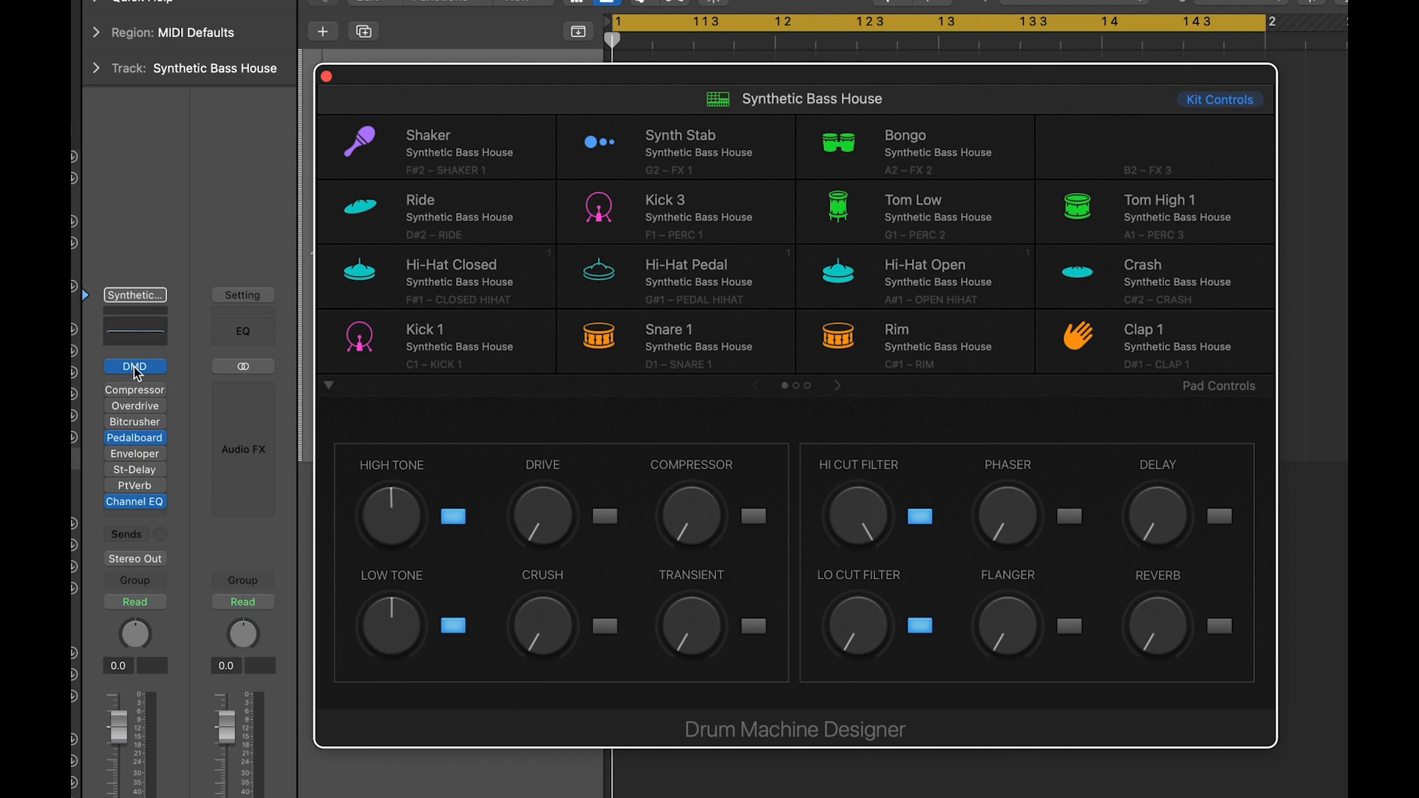
mouse_move(484, 152)
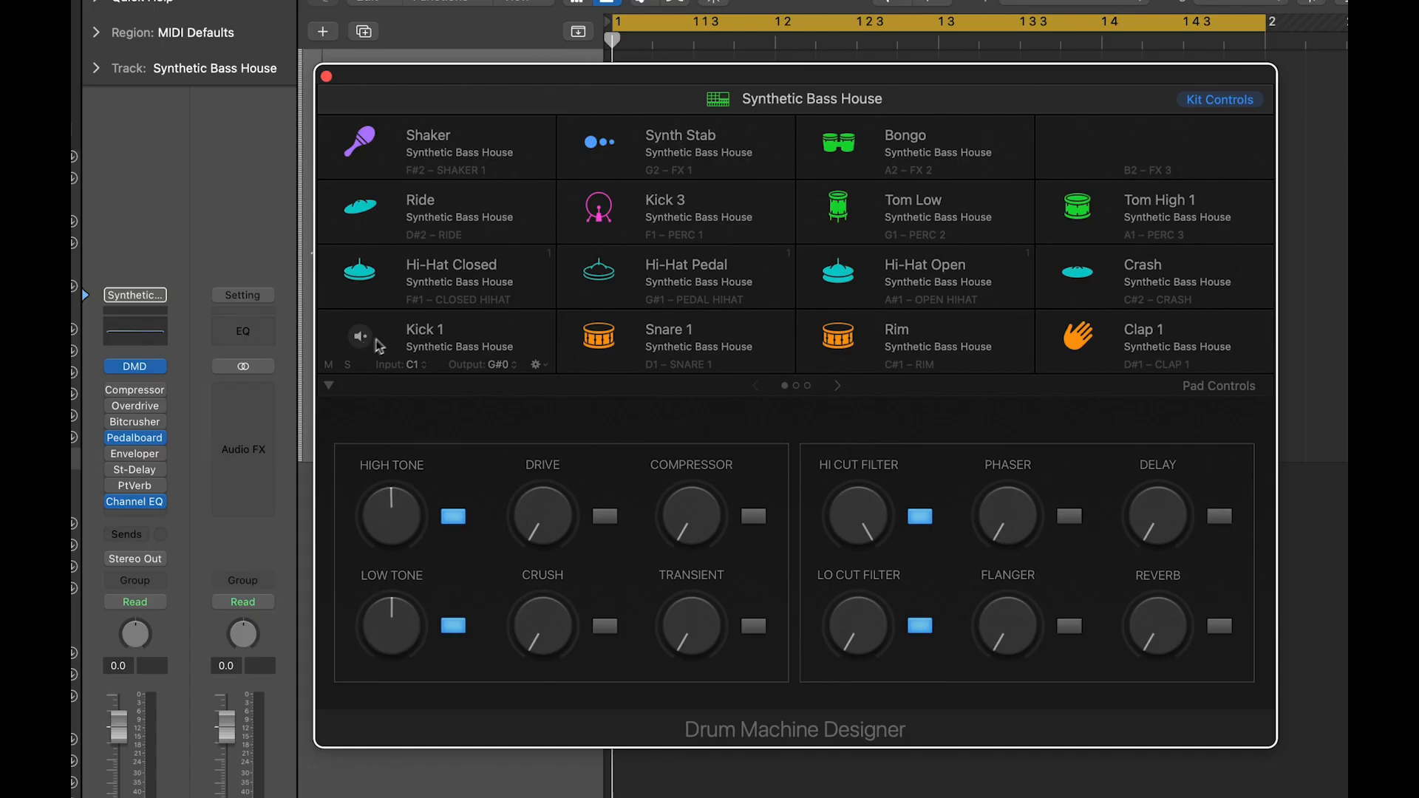
click(362, 340)
click(360, 336)
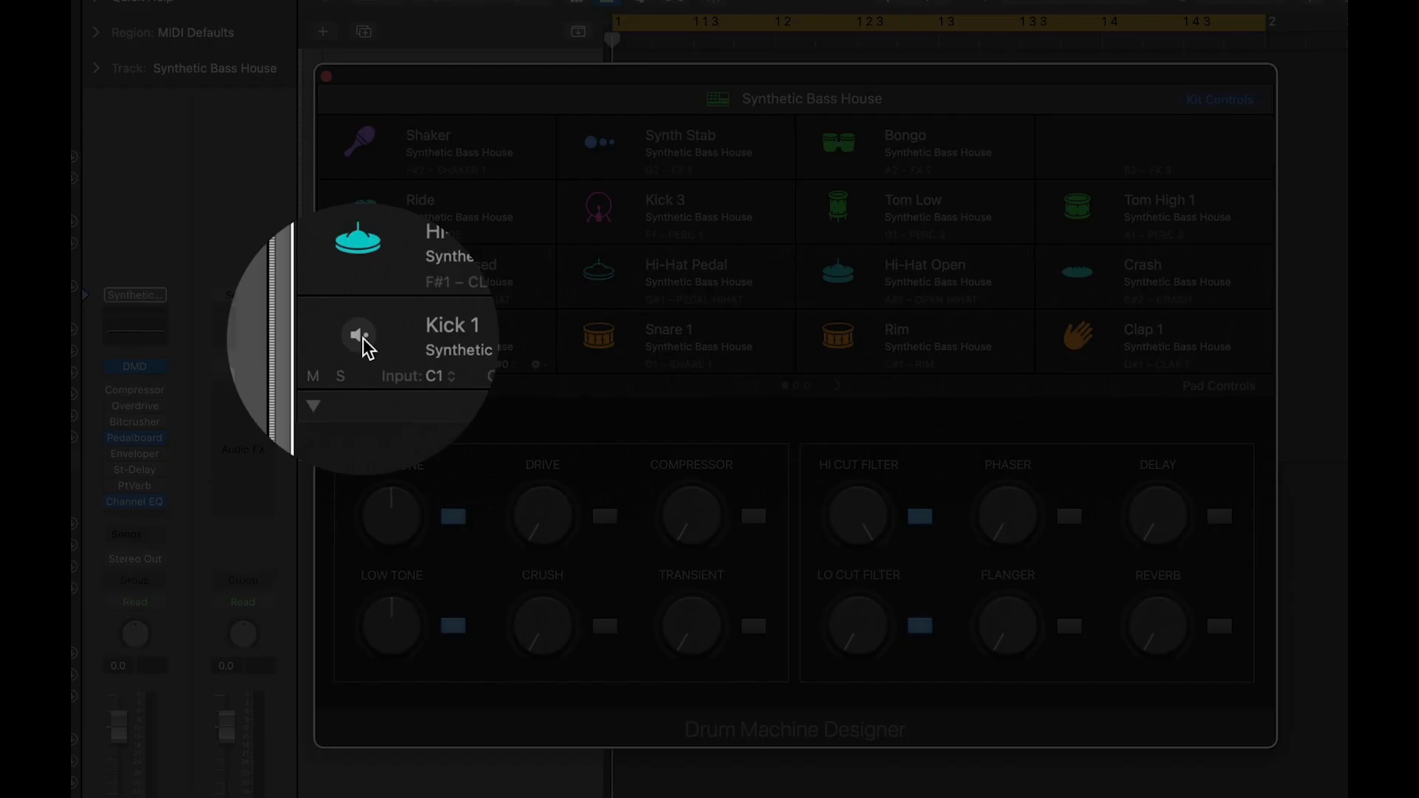
click(362, 339)
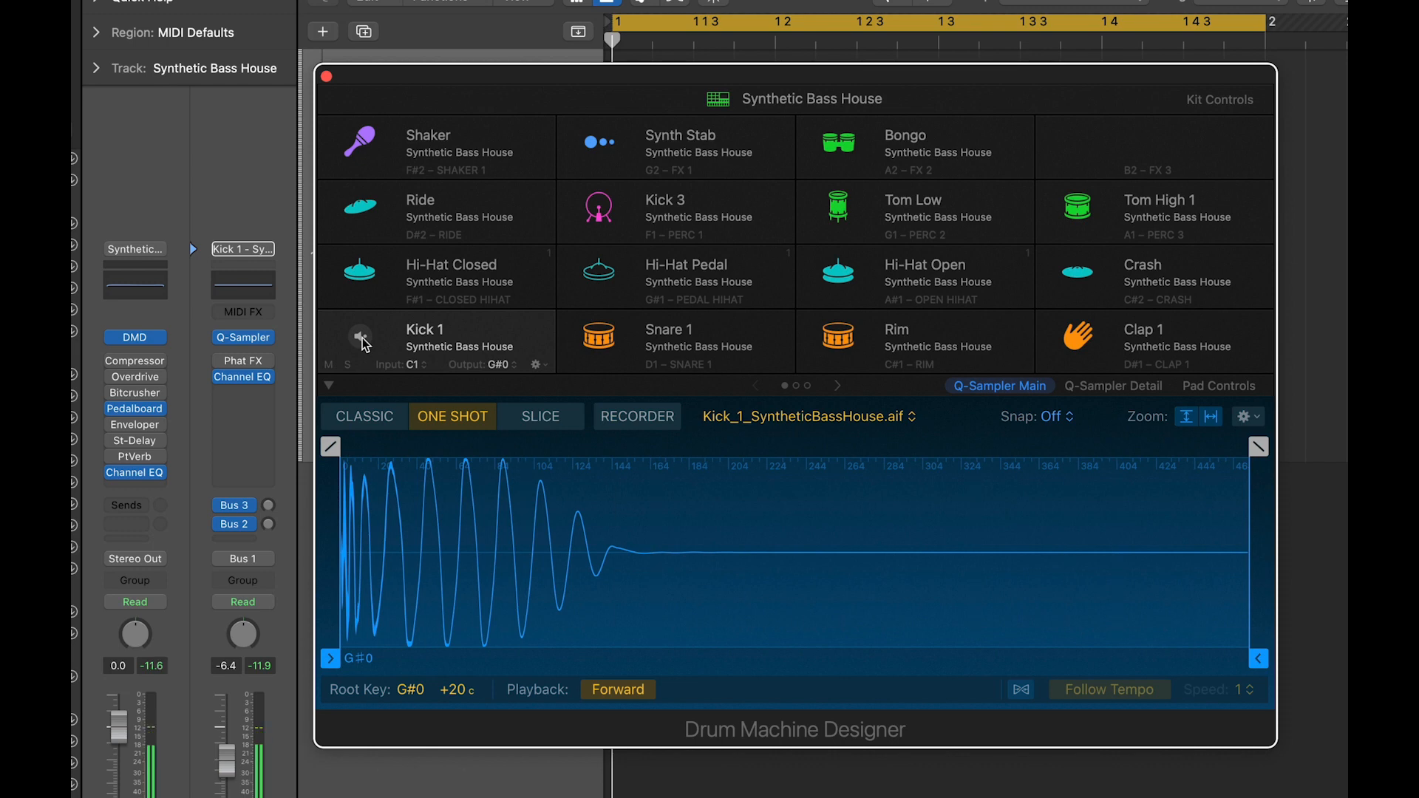
click(361, 273)
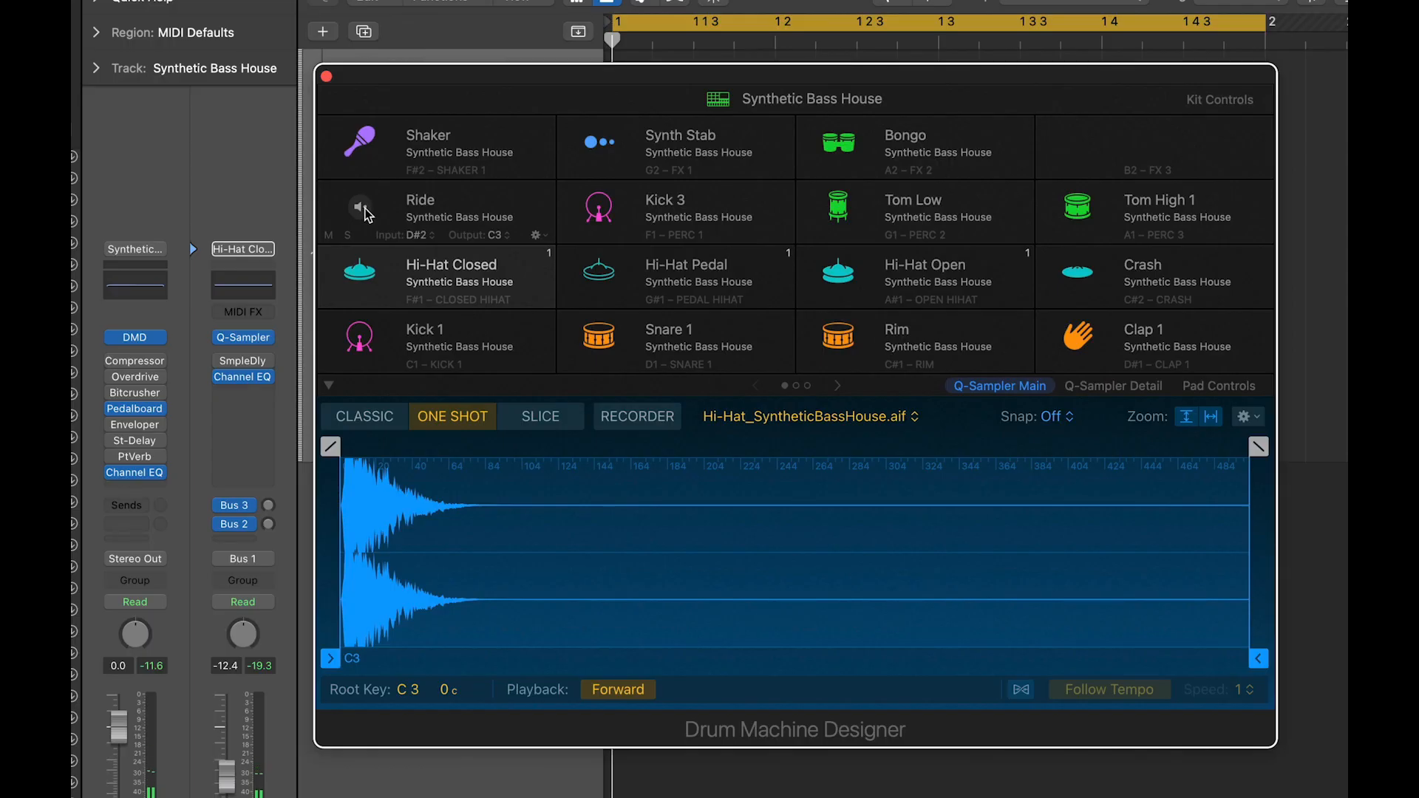
click(364, 211)
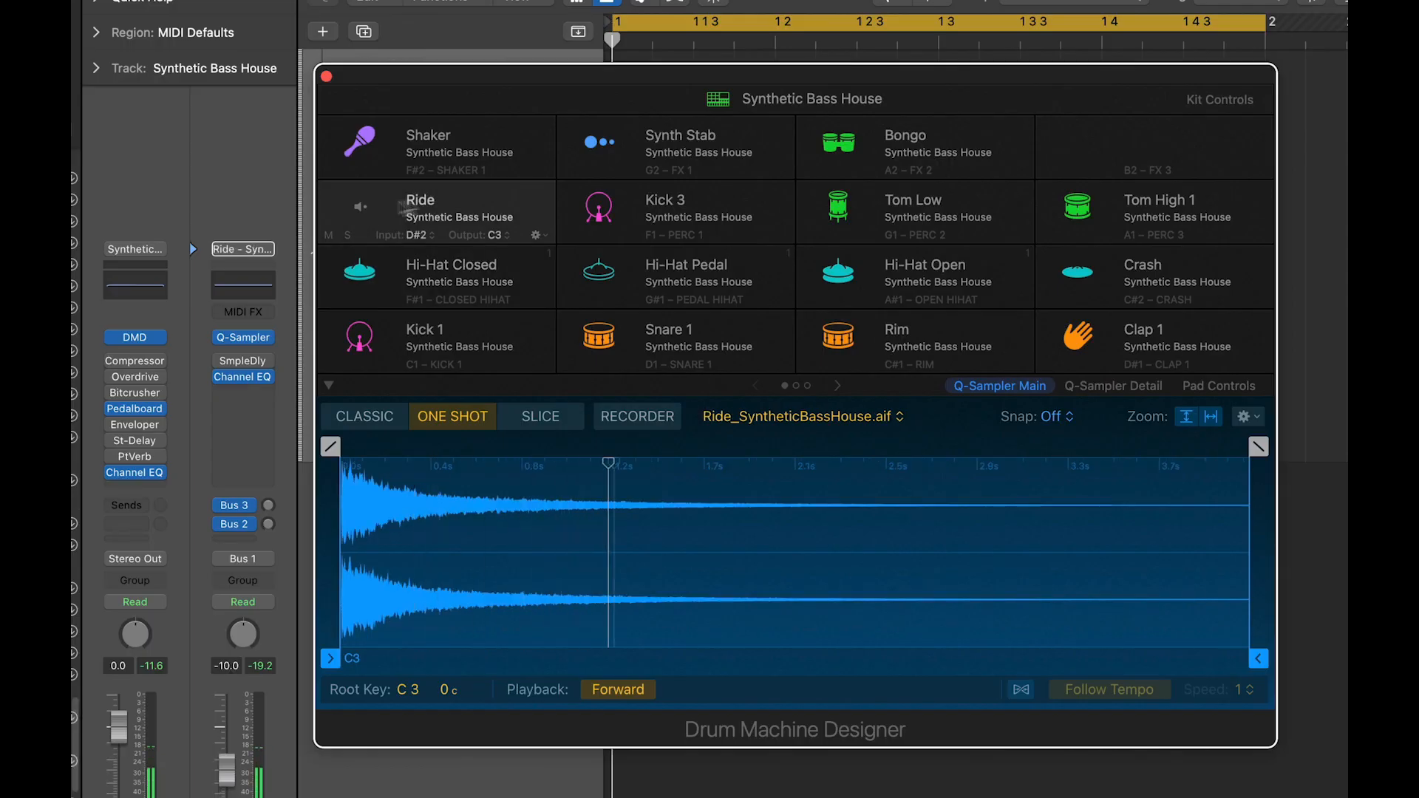
click(364, 152)
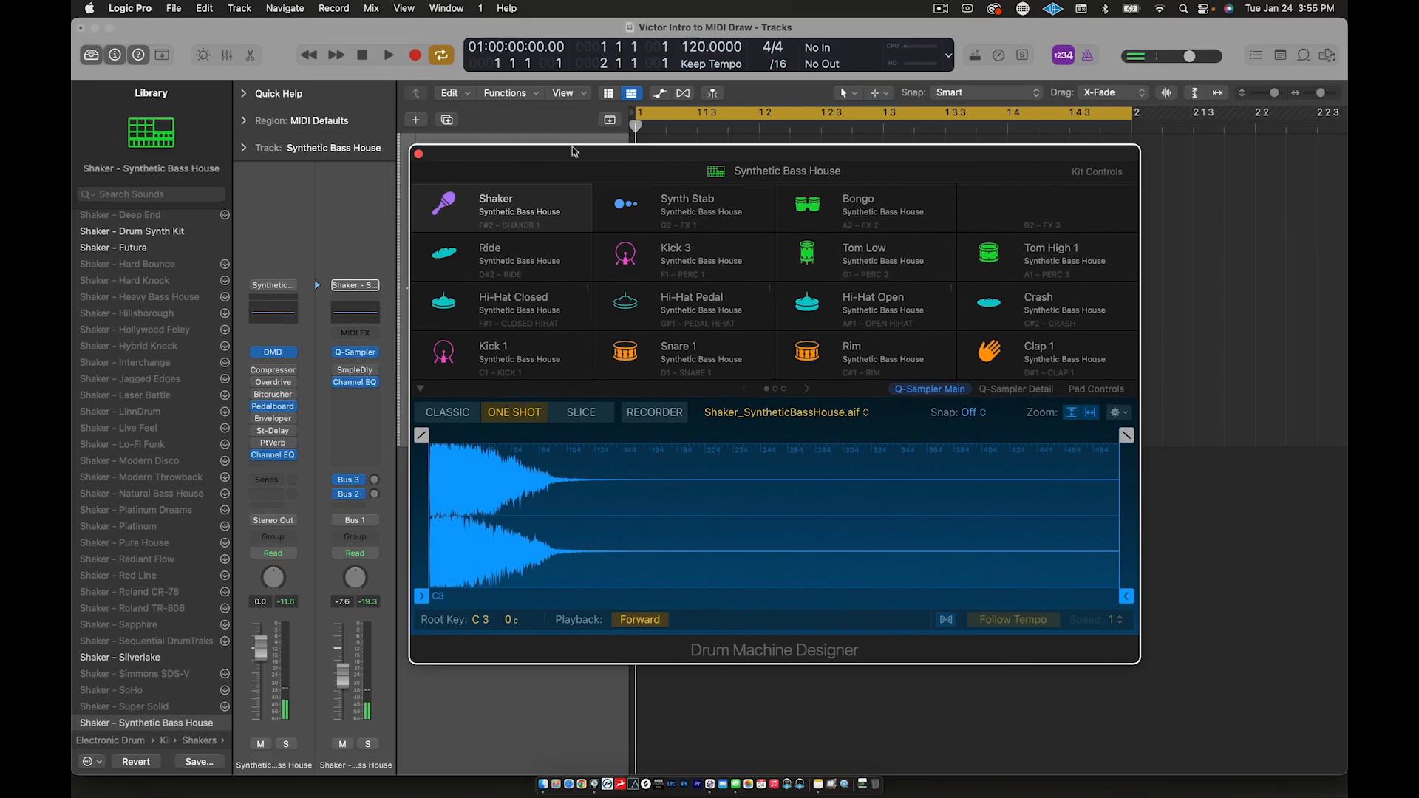
drag(566, 157, 796, 27)
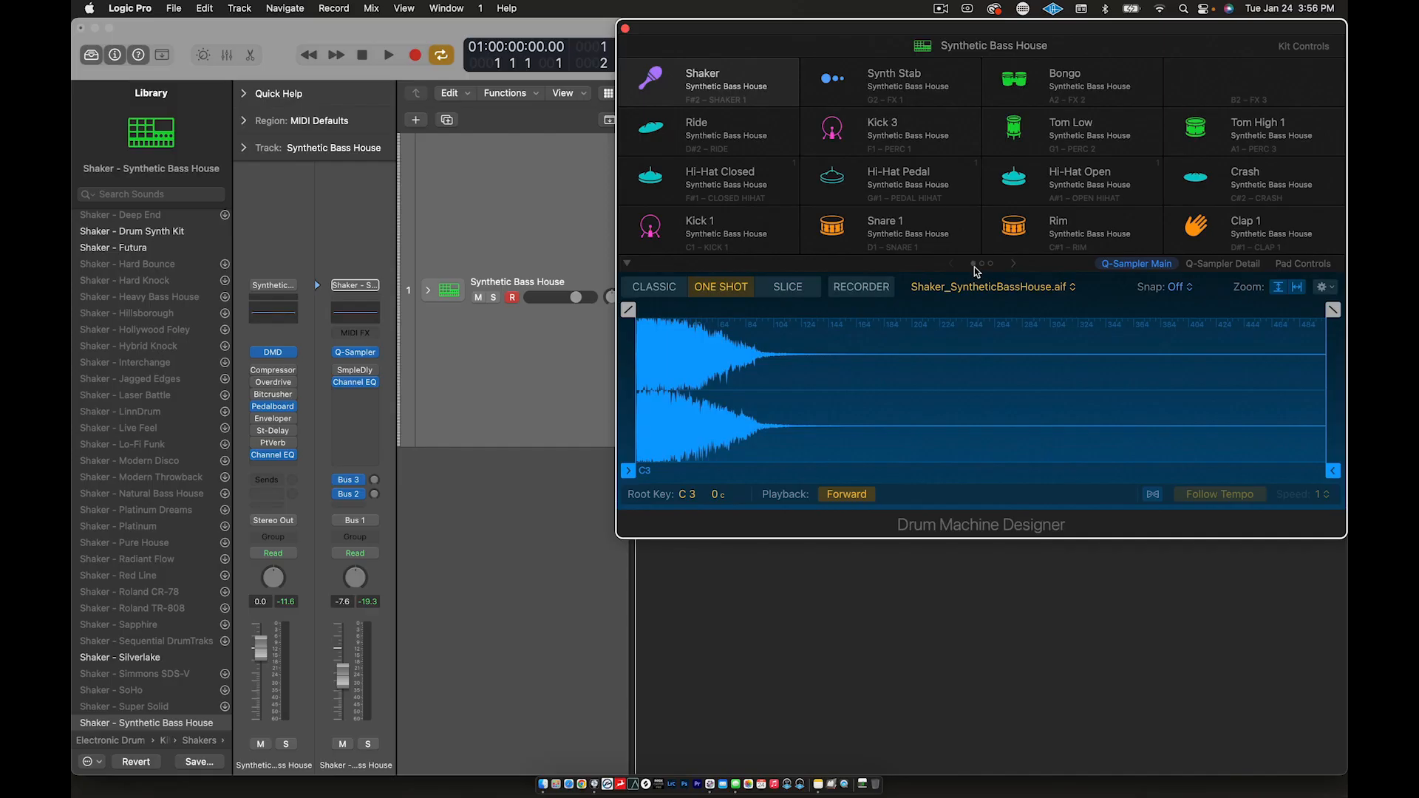
Look through all three pad pages of the Synthetic Bass House kit and return to the first page.
mouse_move(963, 150)
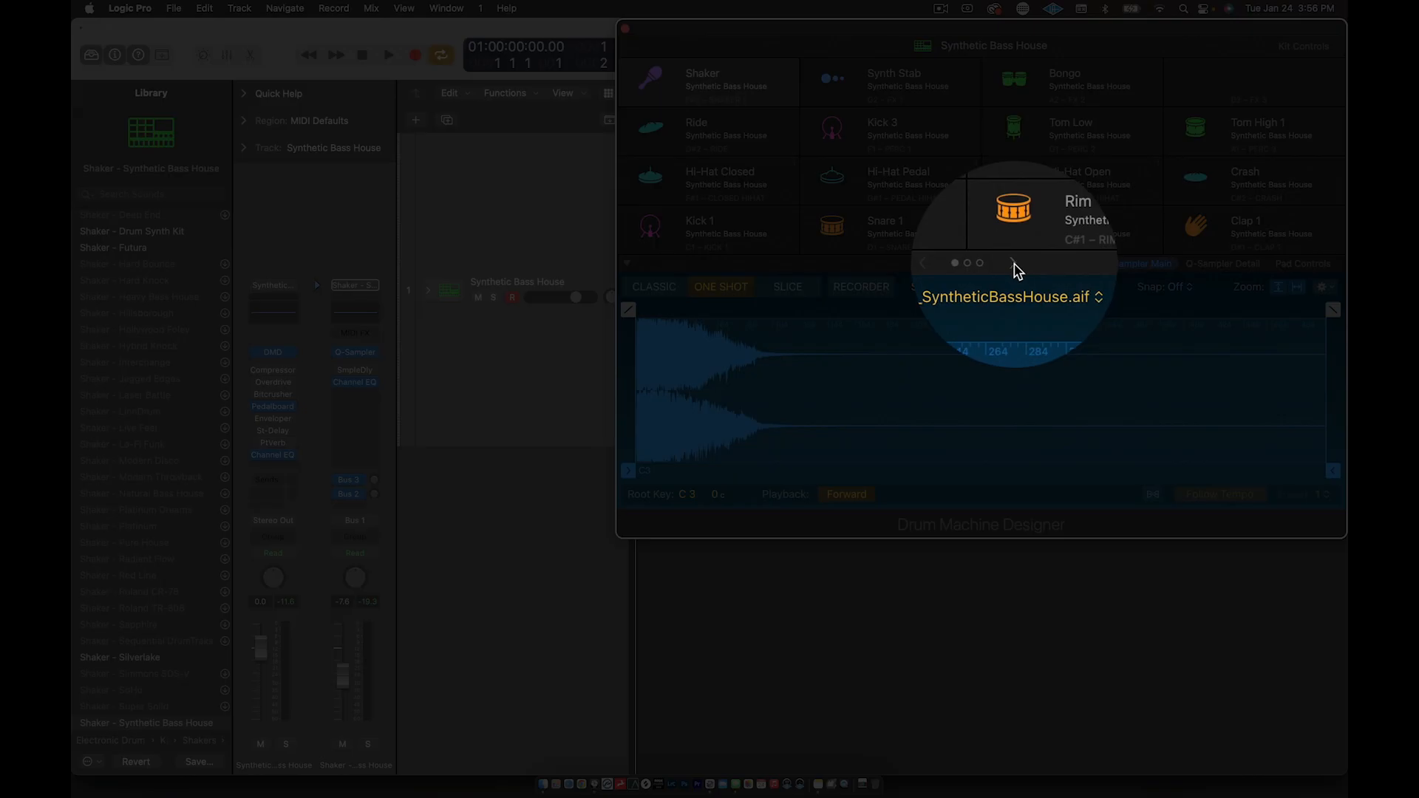
click(1013, 263)
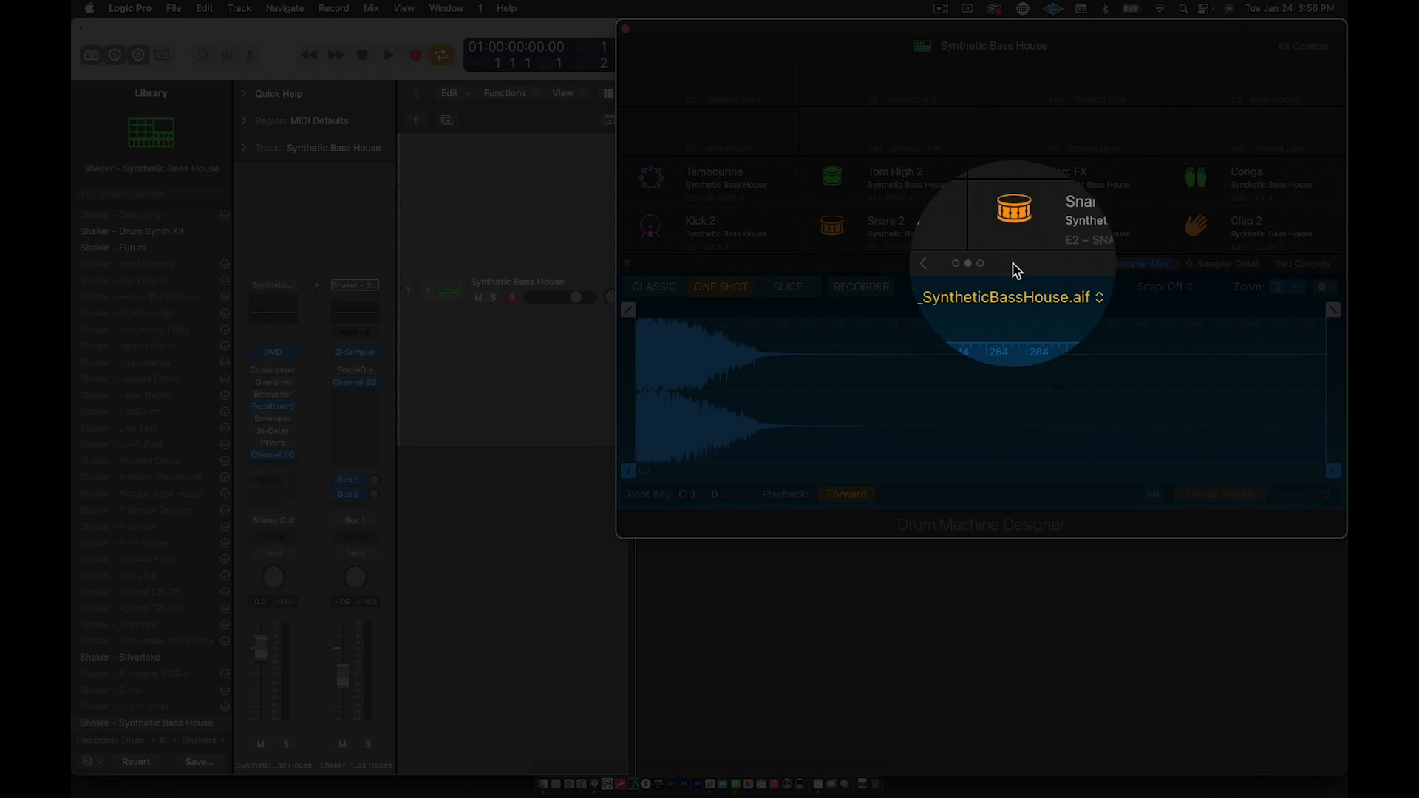
click(1015, 265)
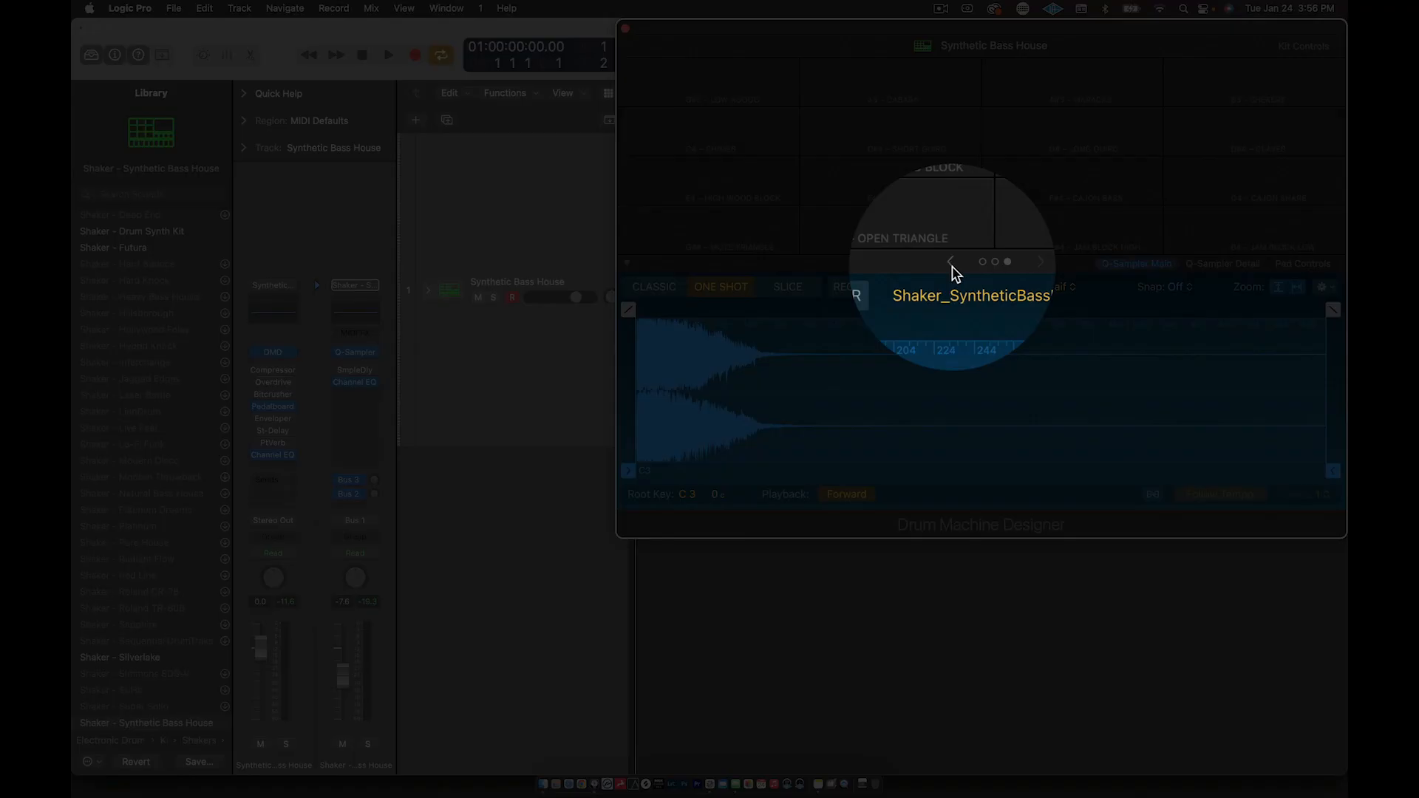
click(952, 266)
click(952, 266)
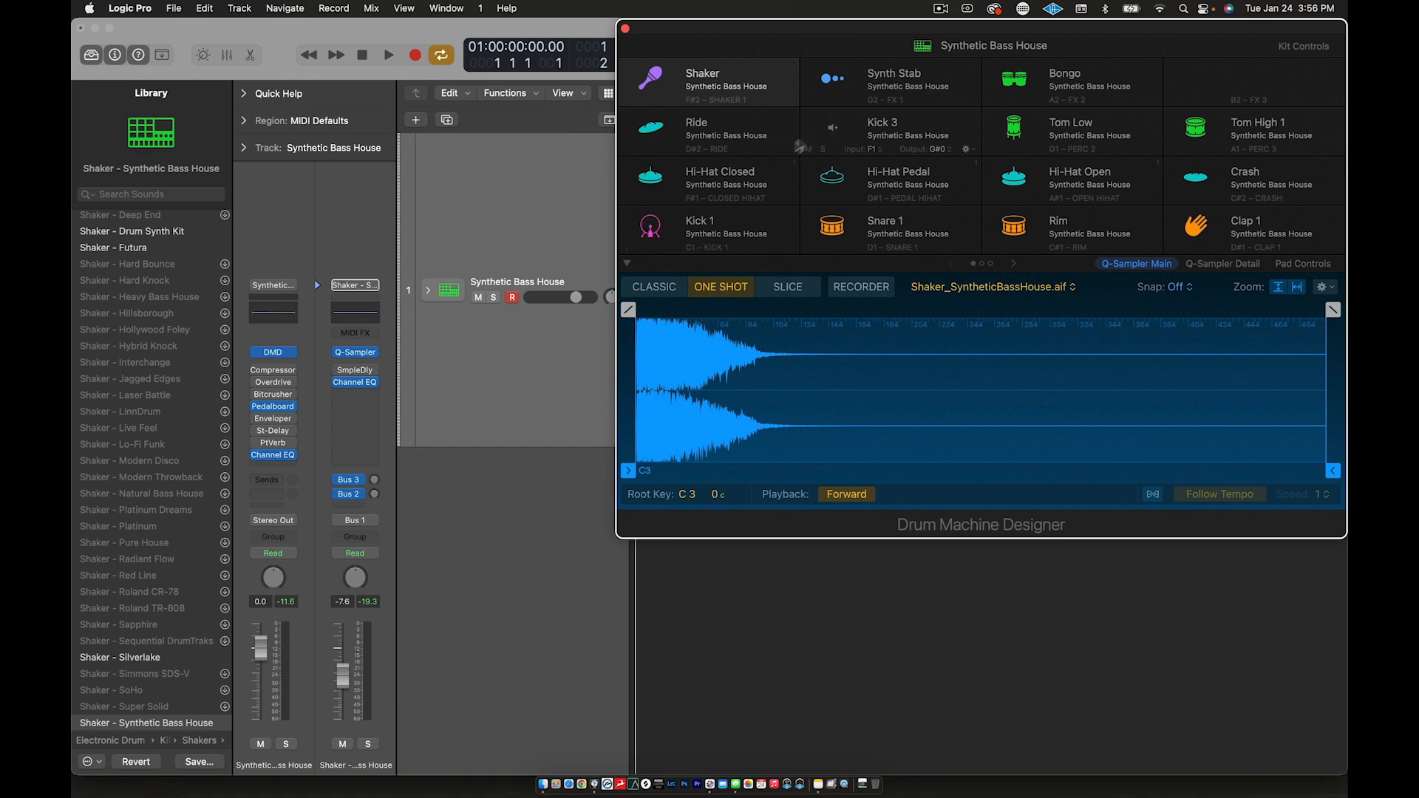
Audition the Kick 1, Kick 3 and Kick 2 pads, compare Kick 3 once more, and close the Drum Machine Designer.
click(652, 234)
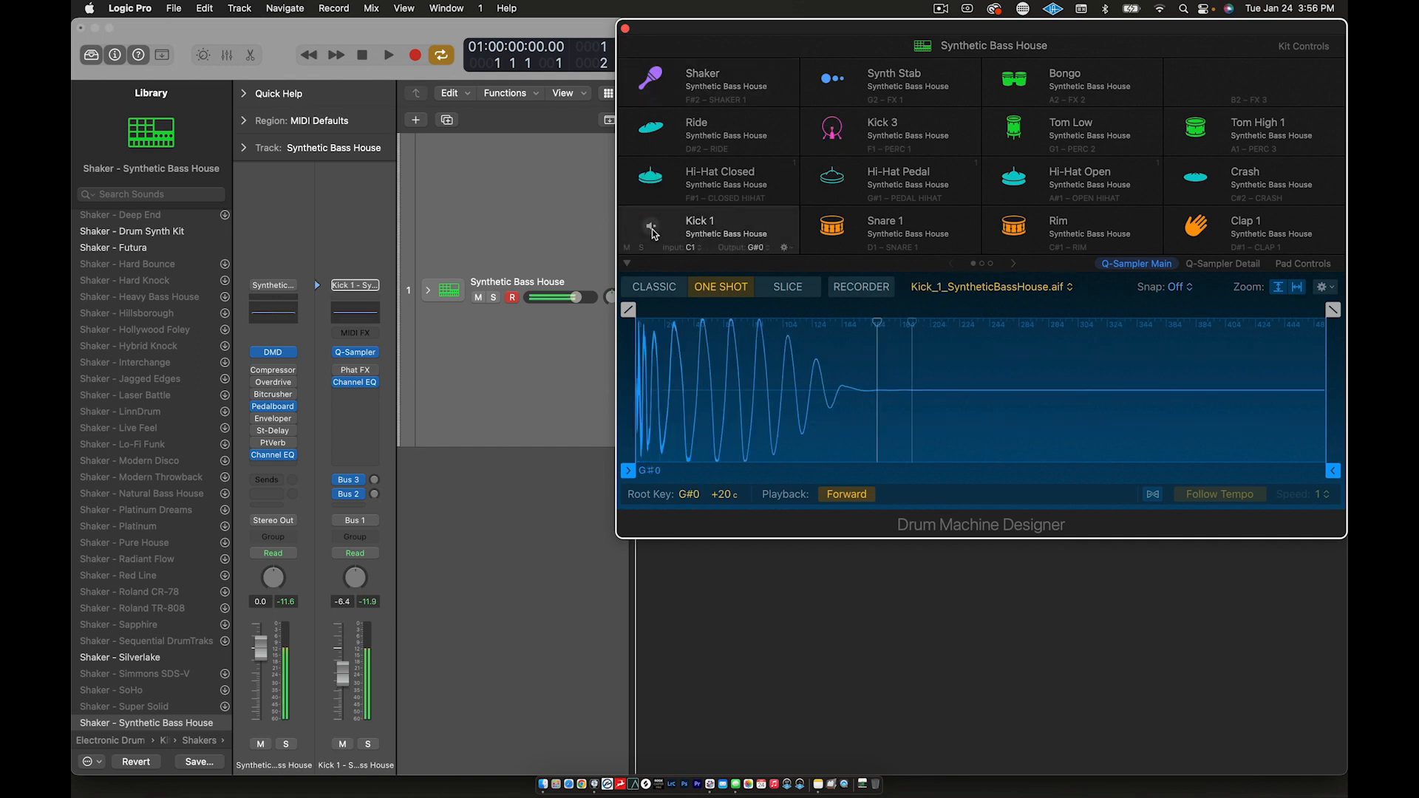
click(833, 131)
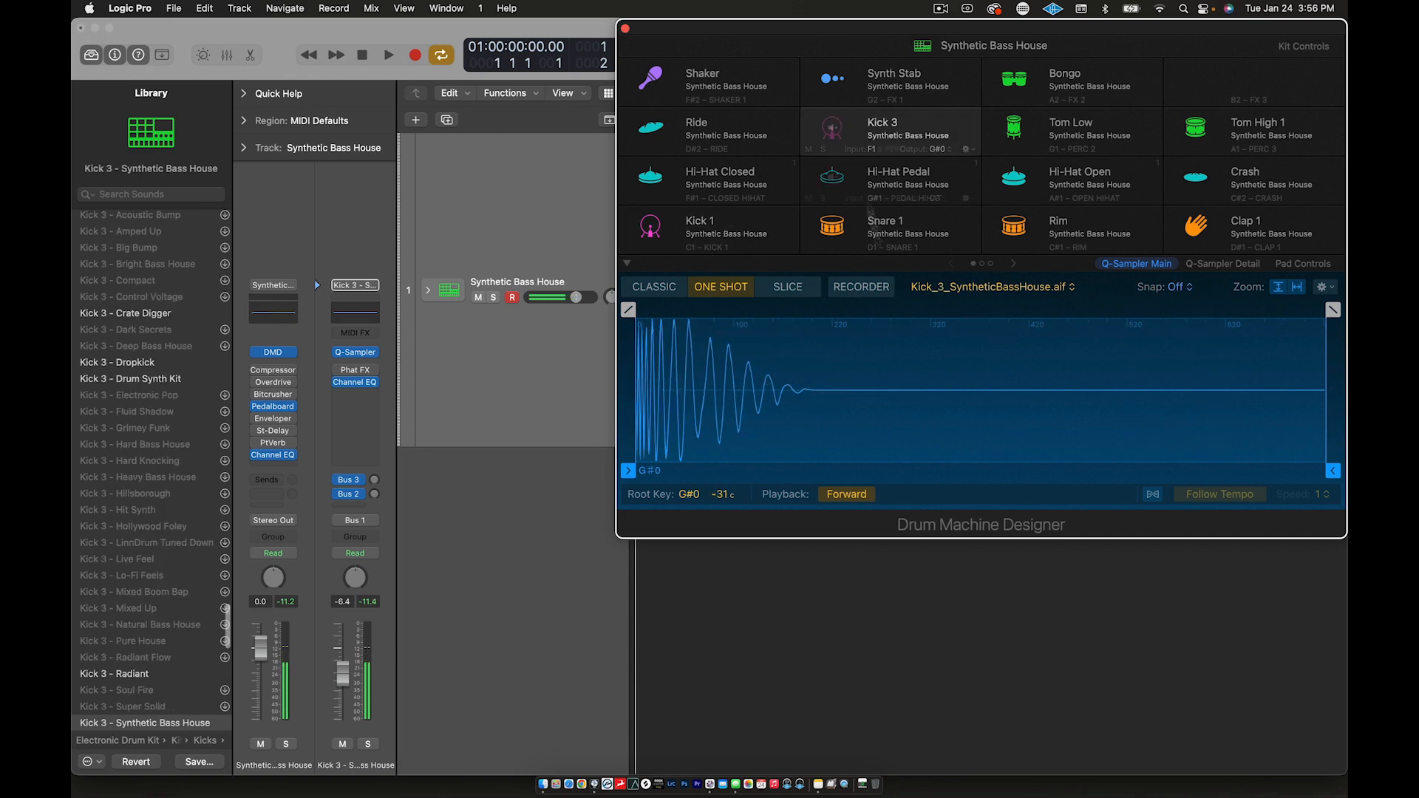
click(1012, 264)
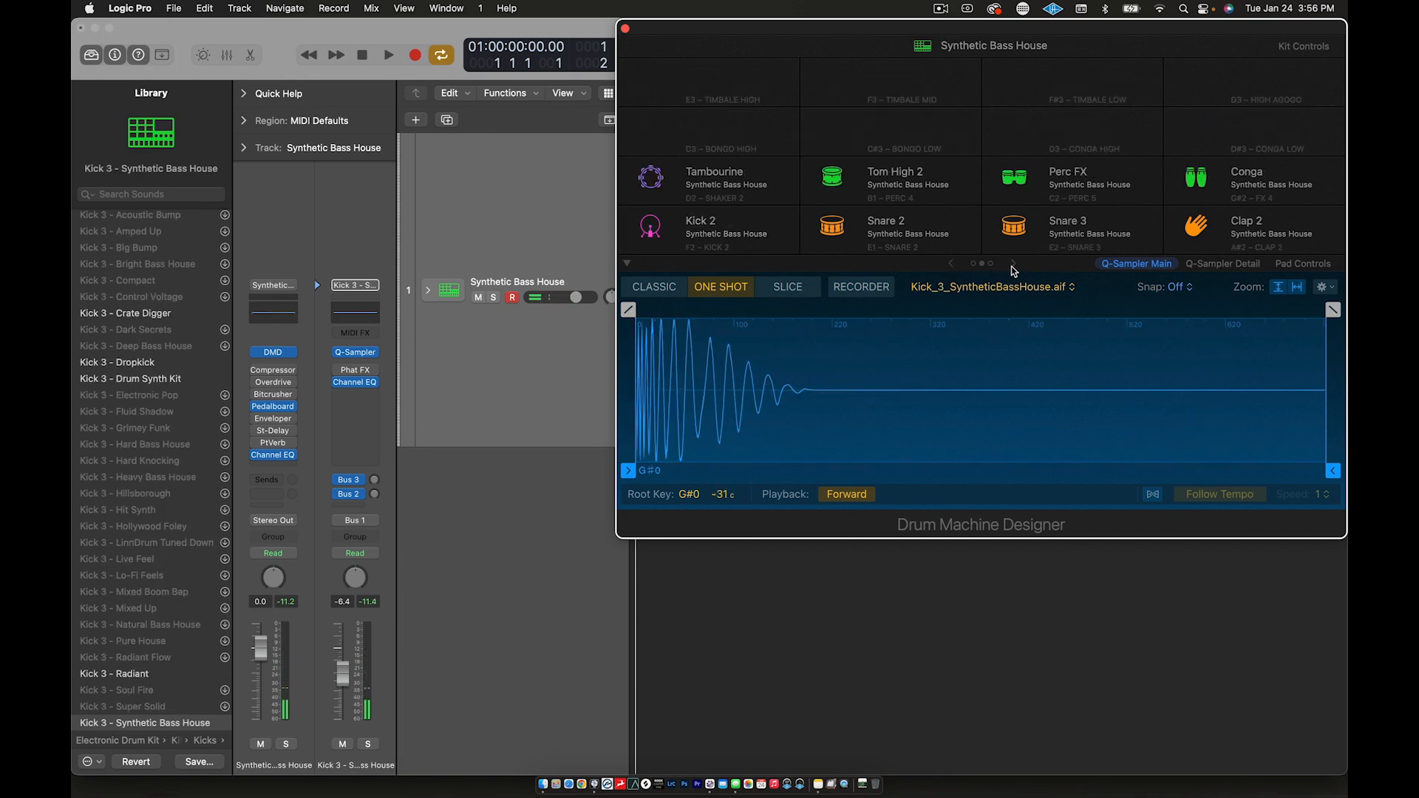
click(655, 230)
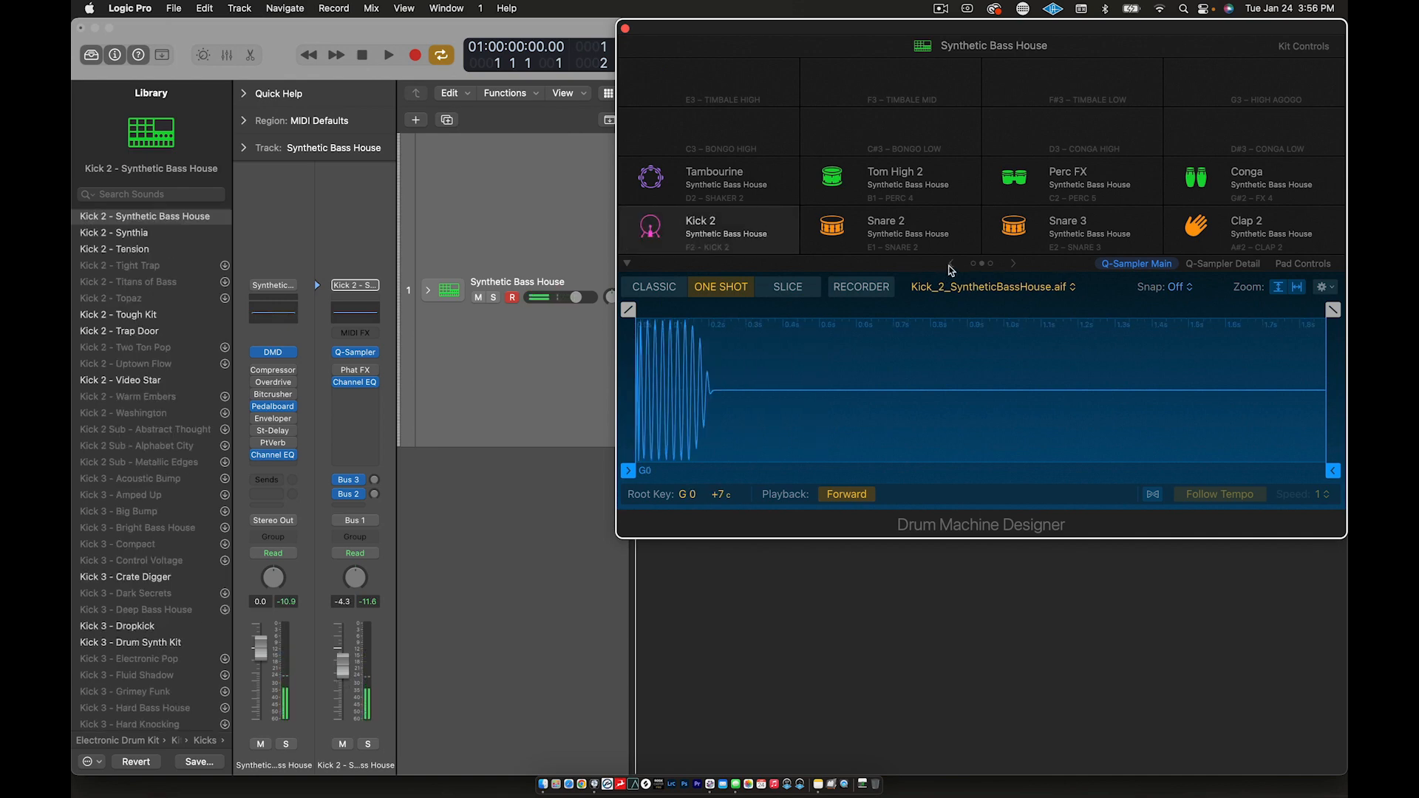
click(951, 265)
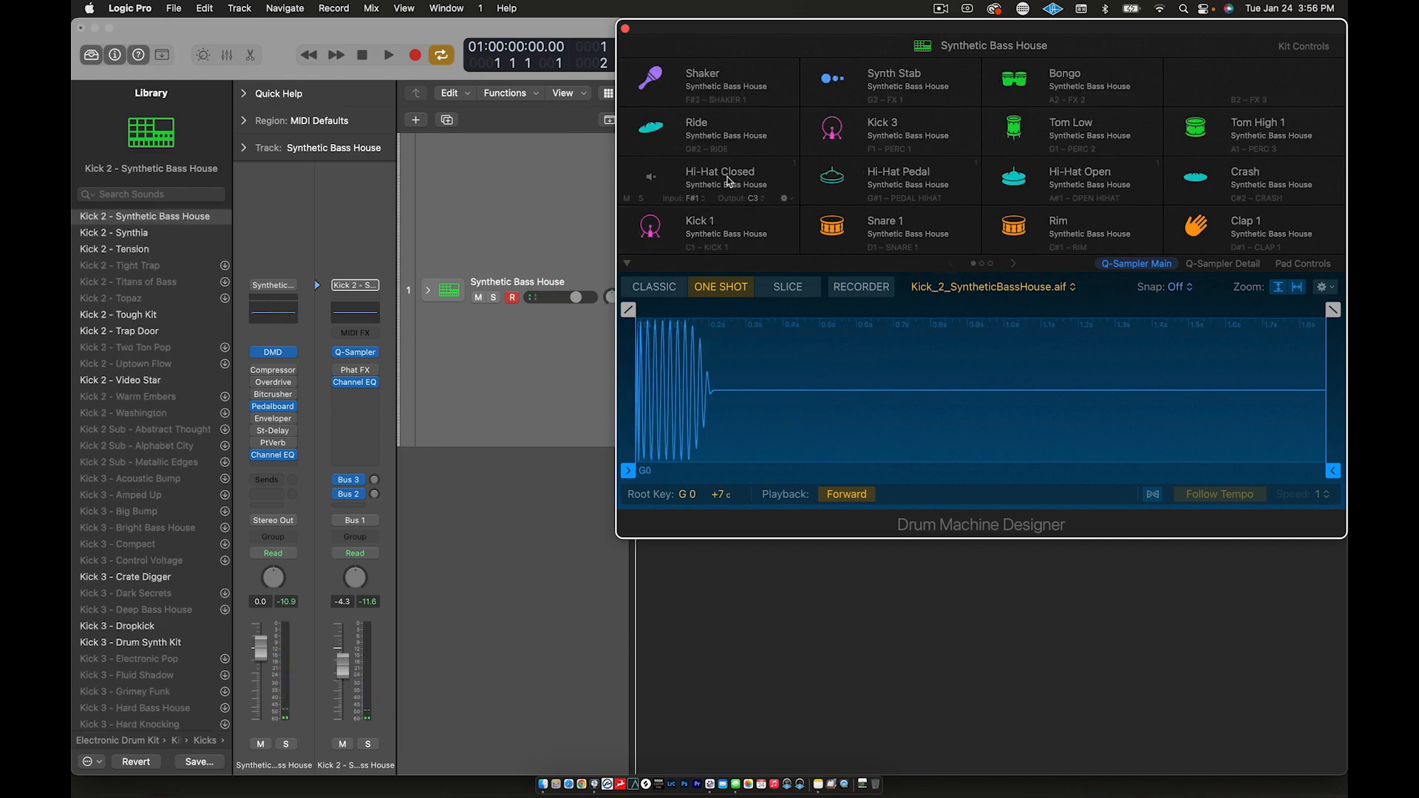
click(836, 133)
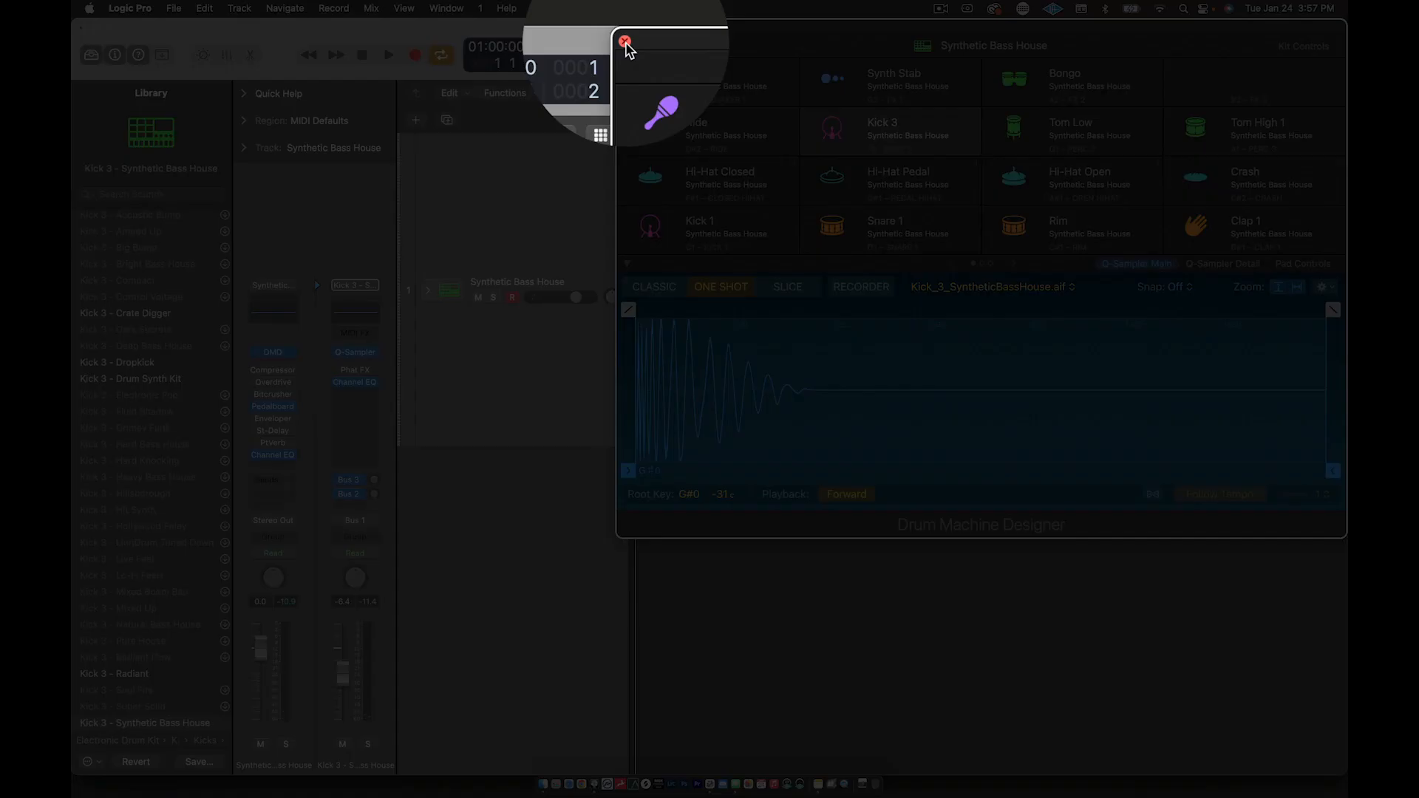
click(625, 42)
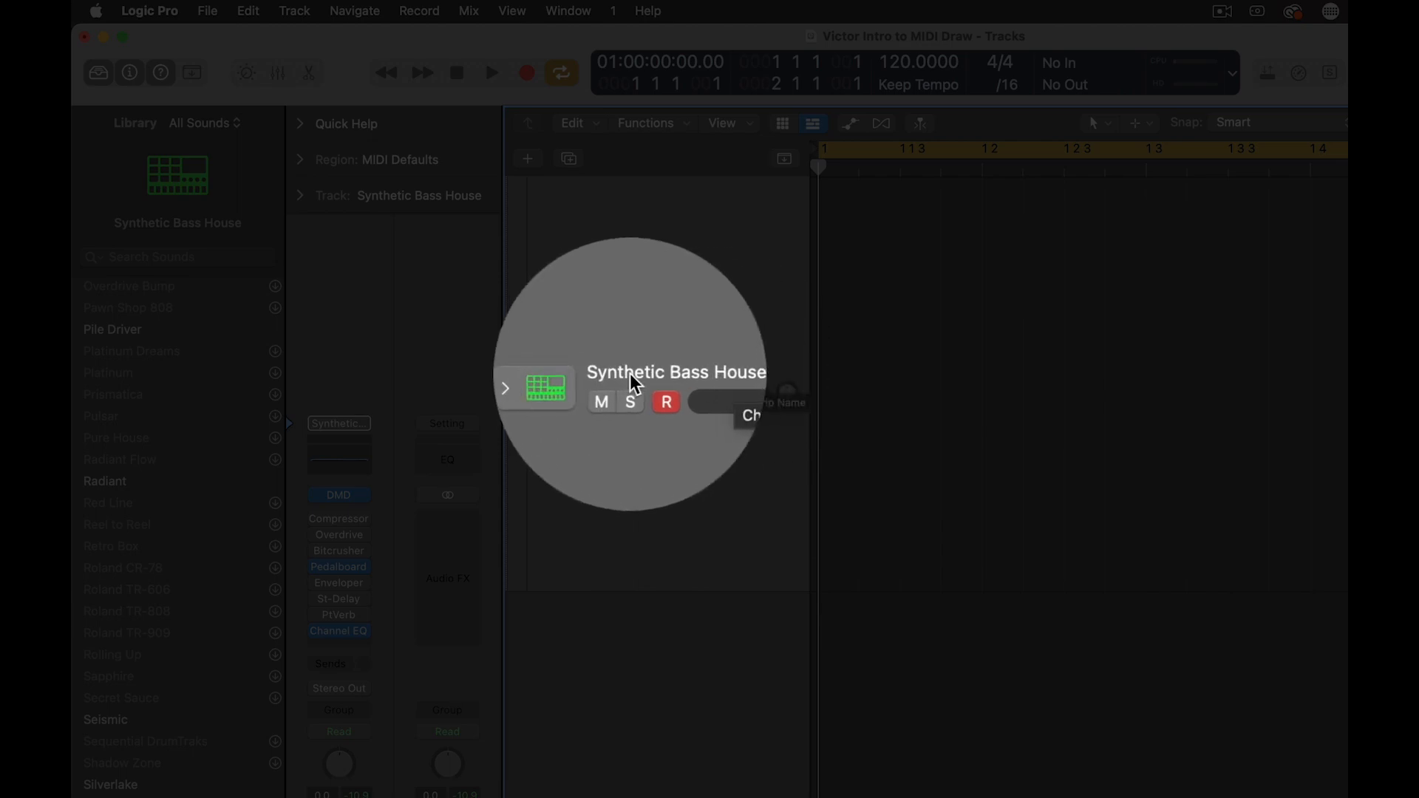
Rename the Synthetic Bass House track to Kick and give it the grey drum machine picture from the Drums icon category.
double_click(631, 374)
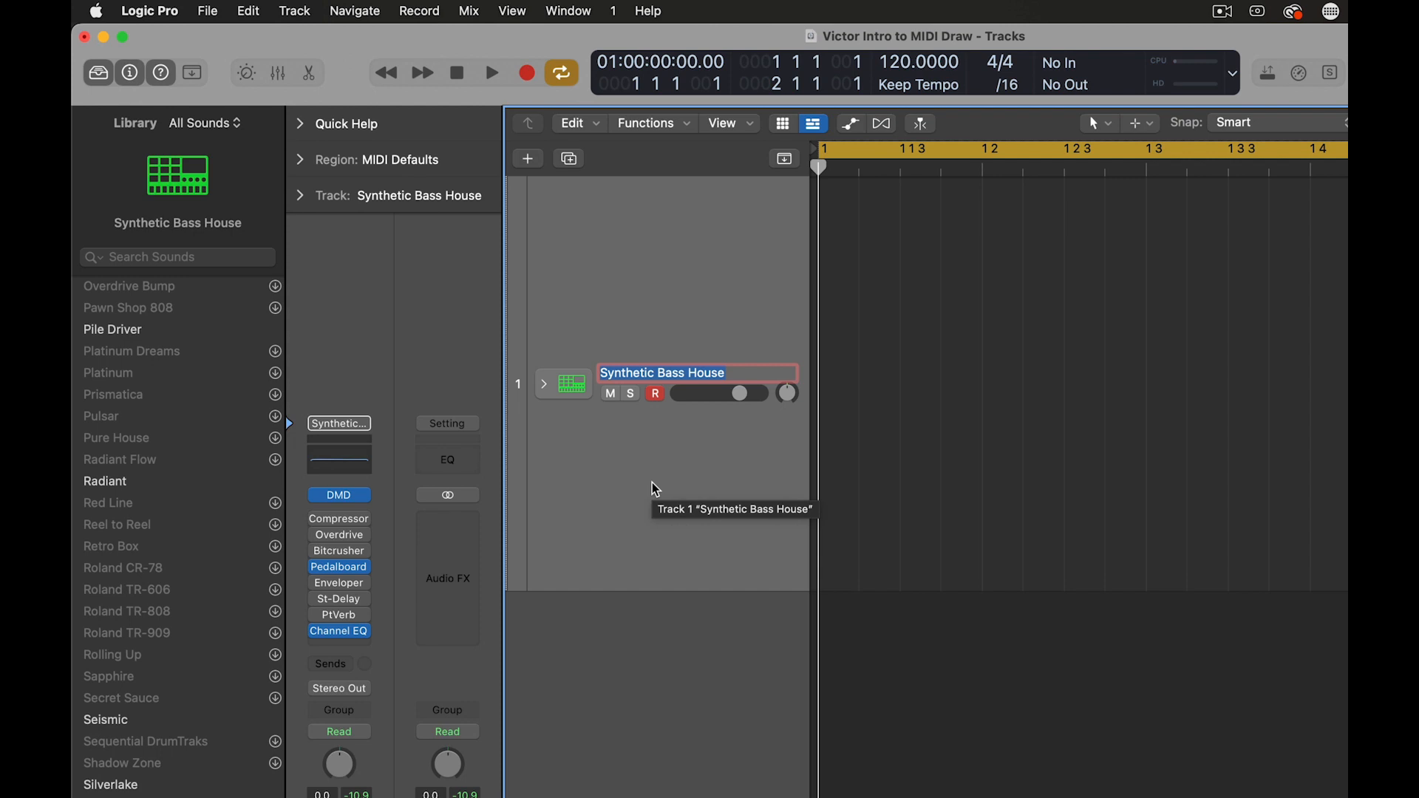
text(Kick)
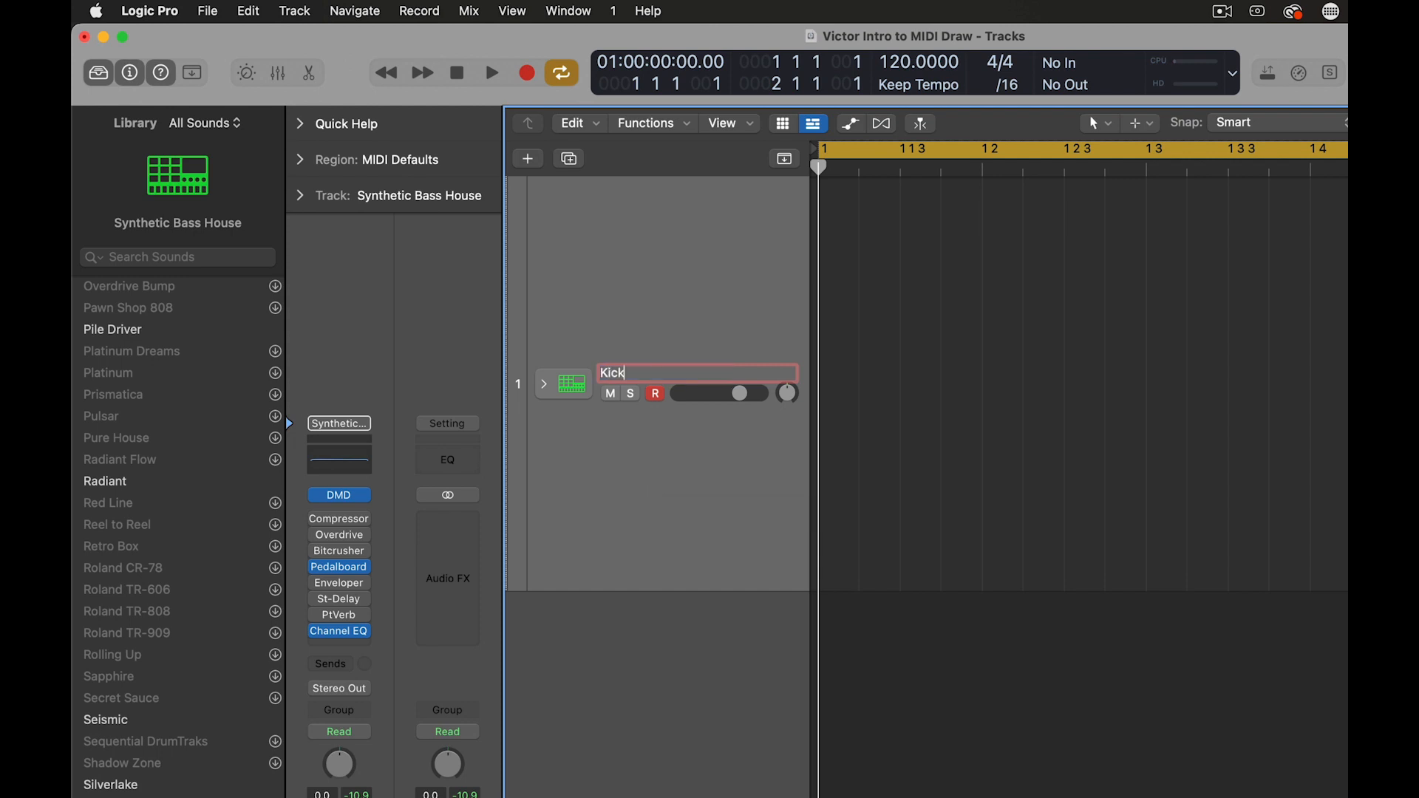
key(Return)
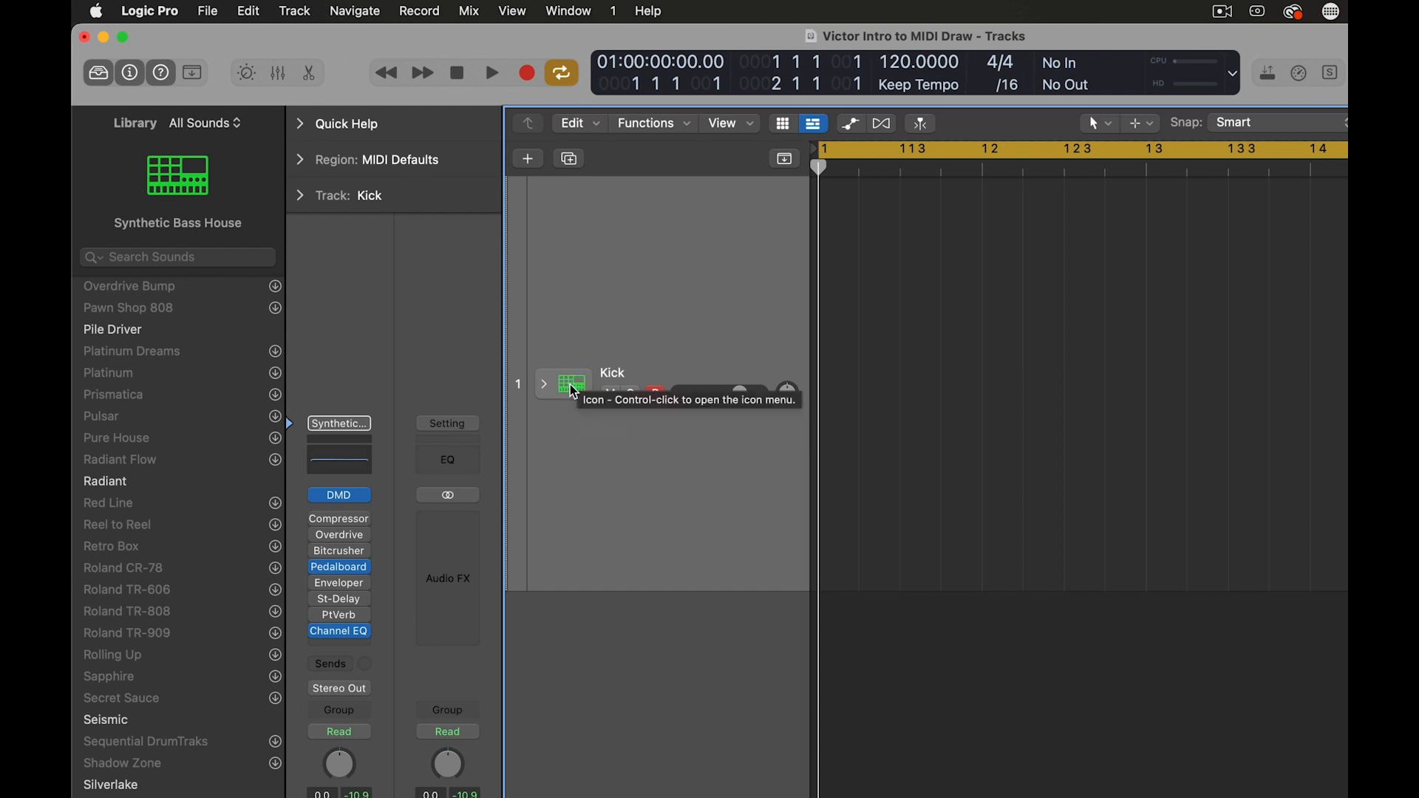
ctrl+click(573, 390)
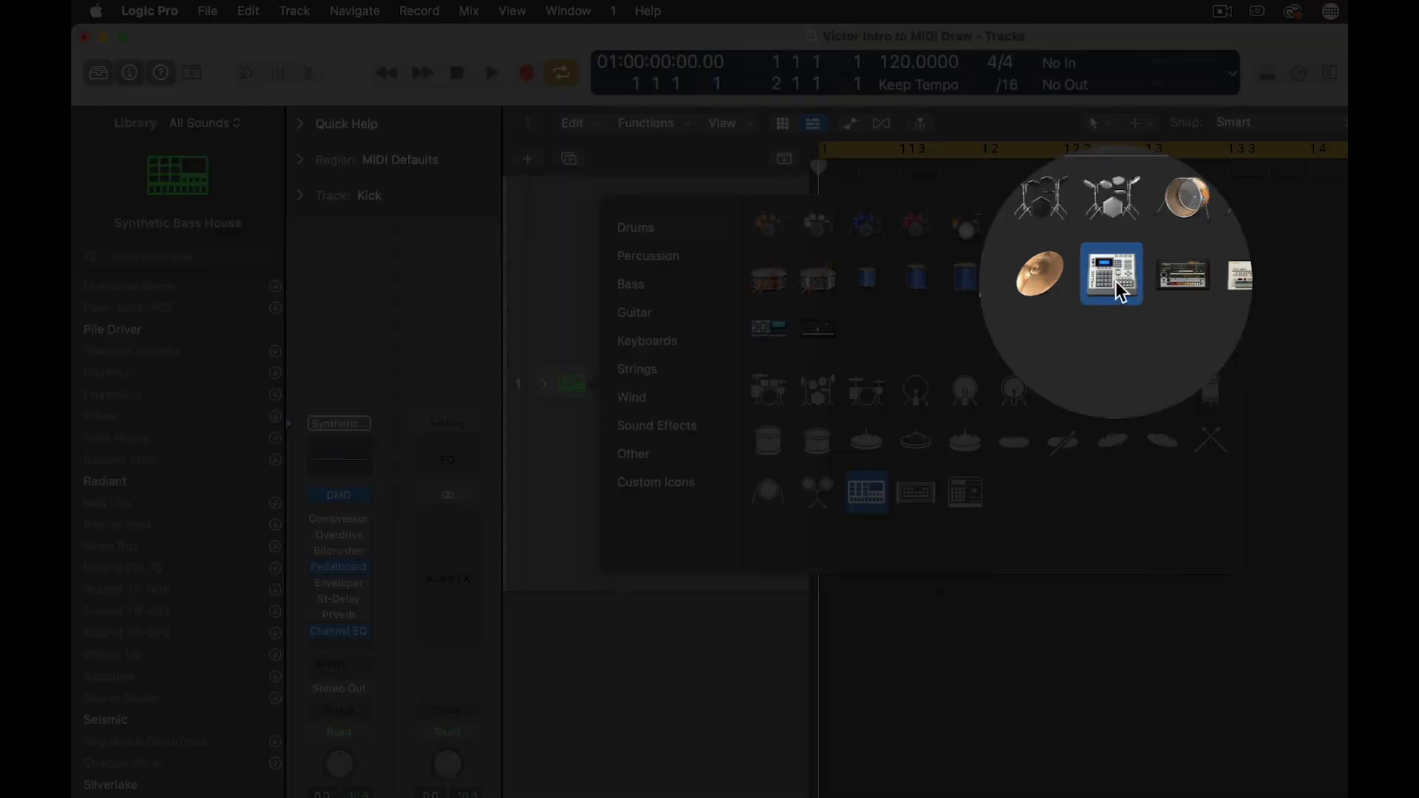
click(1115, 282)
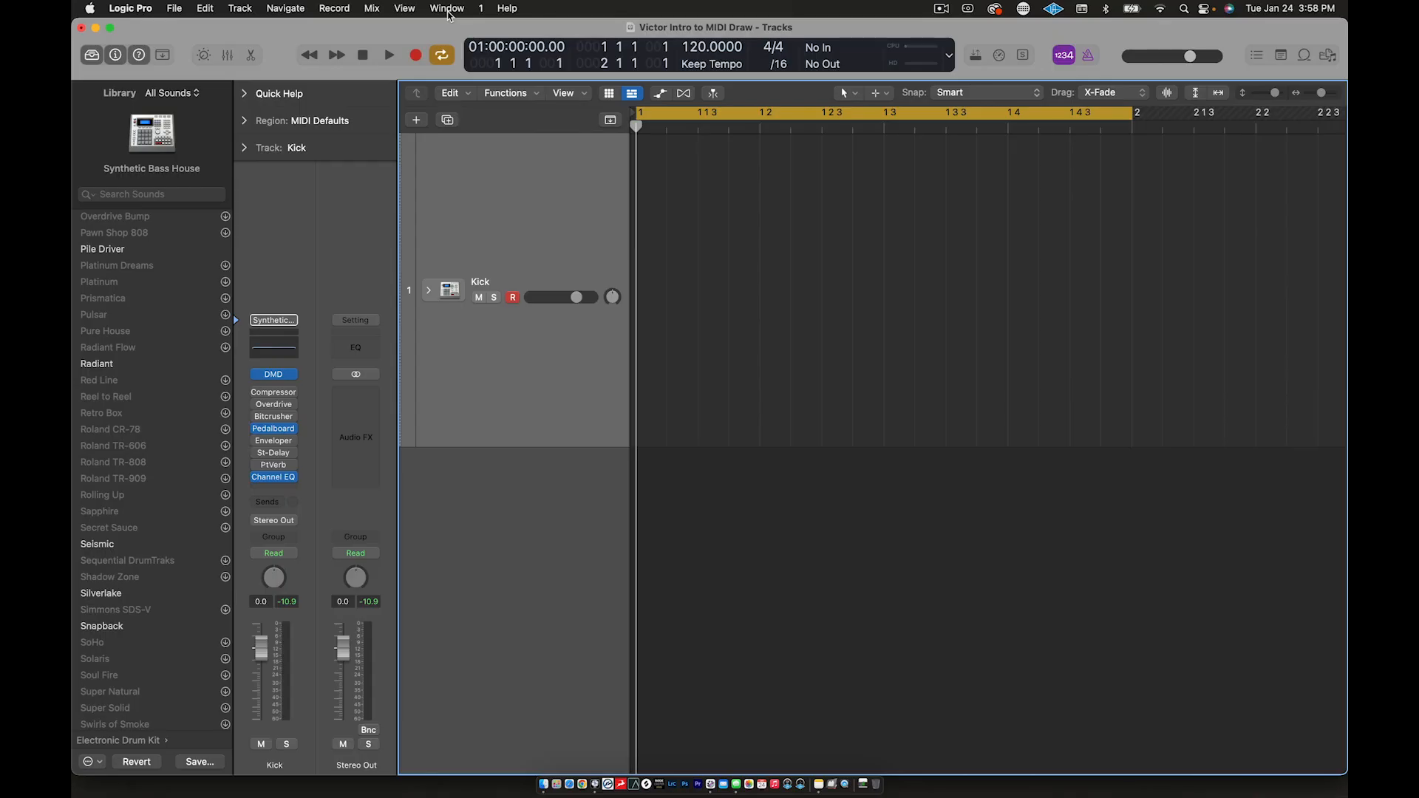
Open the Kick track's Piano Roll in a separate window, enlarge it and reposition it with the drum note names in view.
click(447, 9)
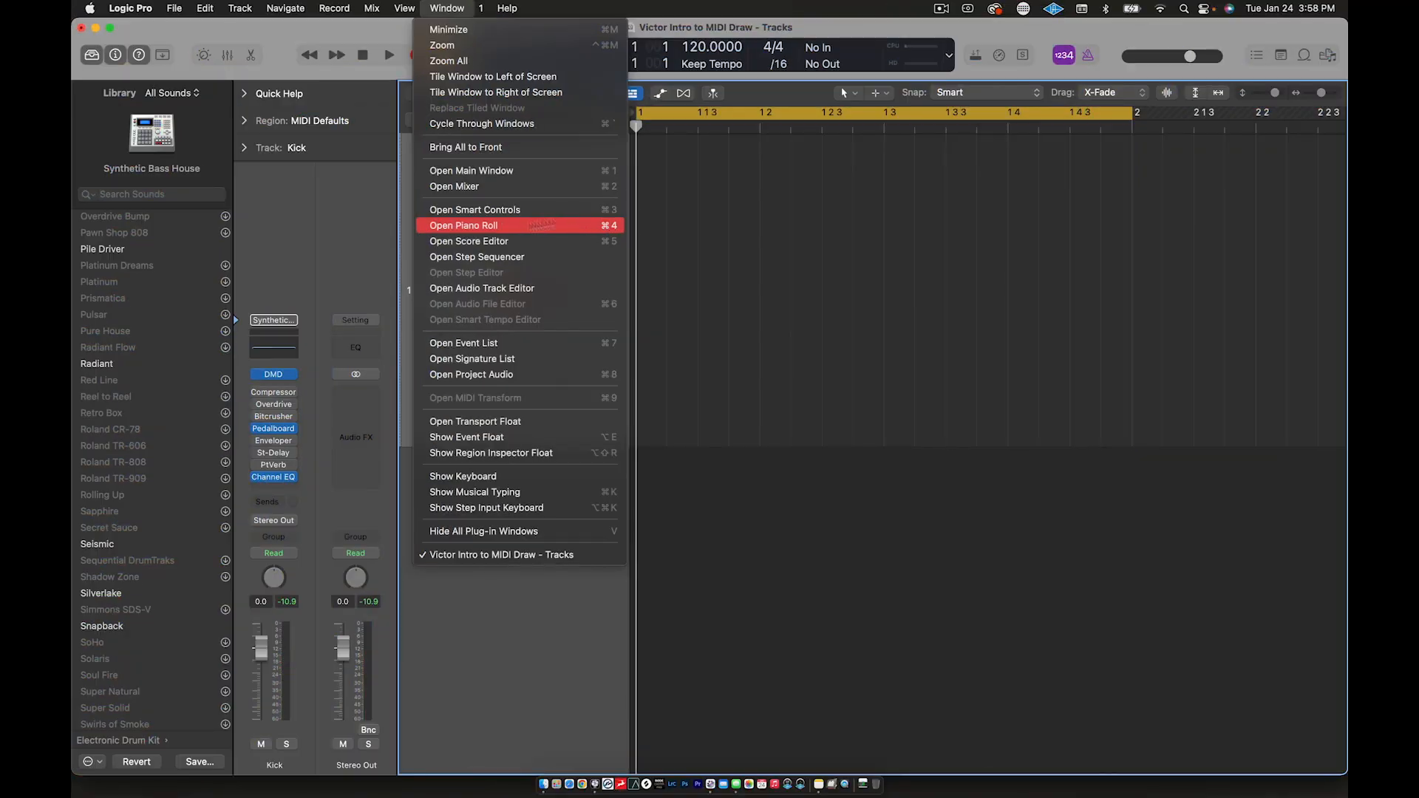
click(752, 244)
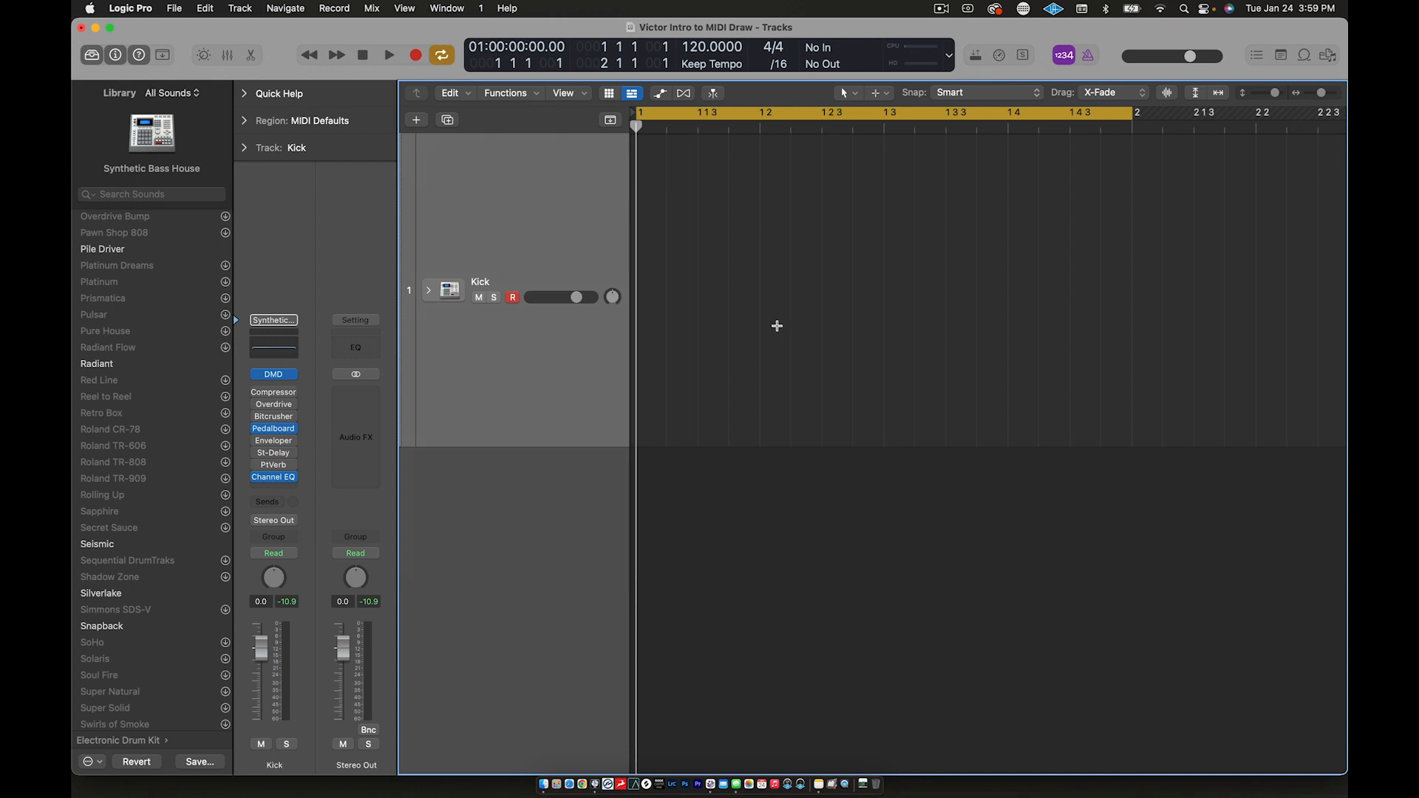
key(super+4)
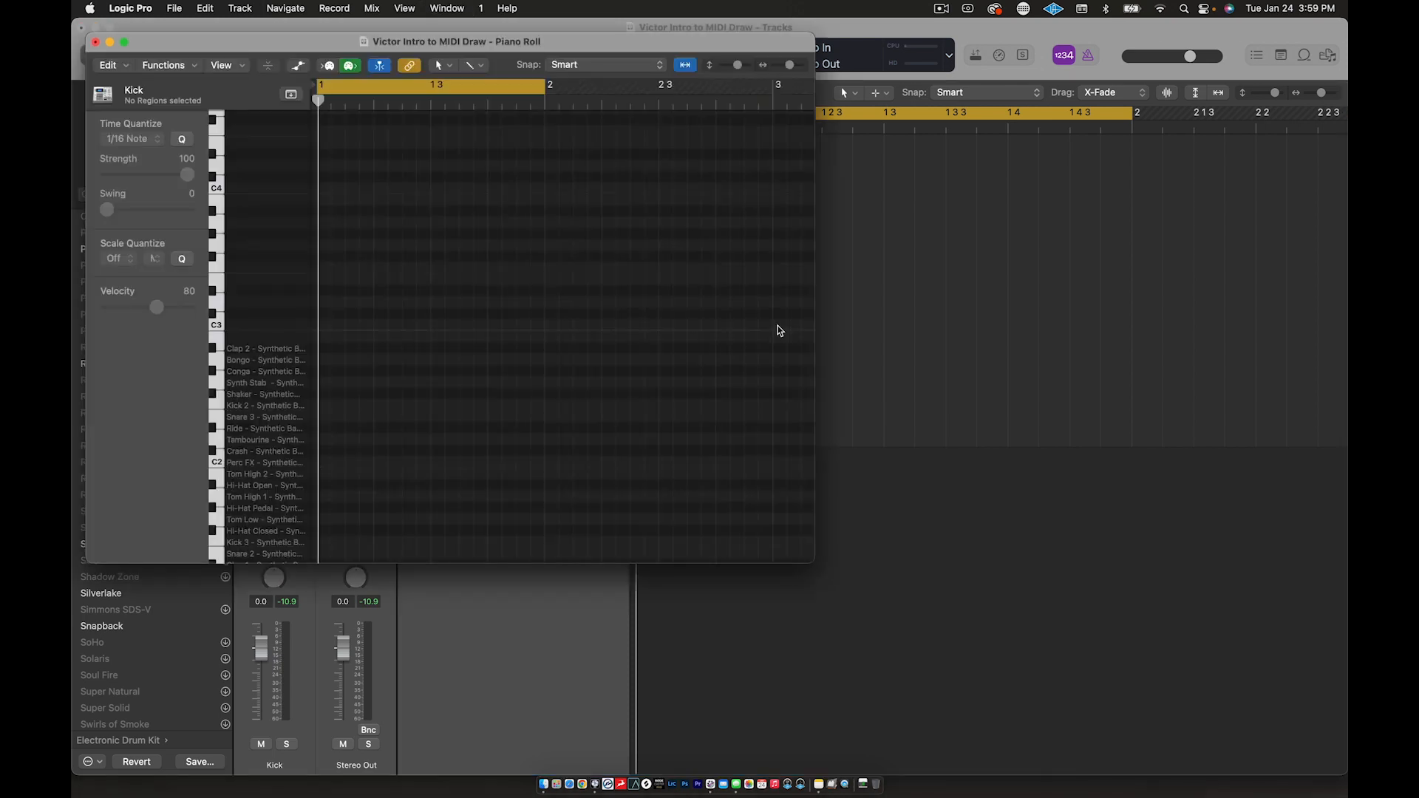
drag(813, 563, 1216, 706)
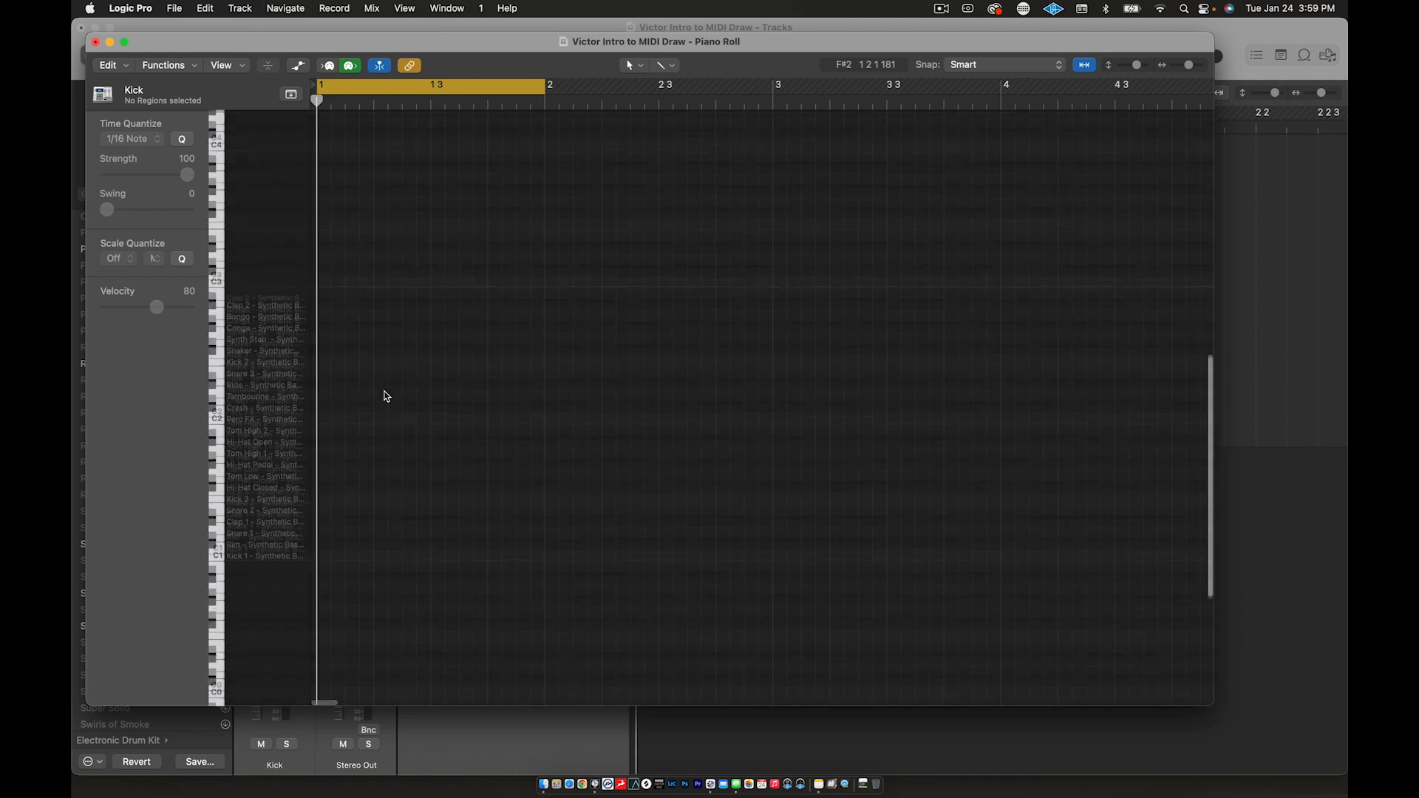
scroll(385, 397, down, 5)
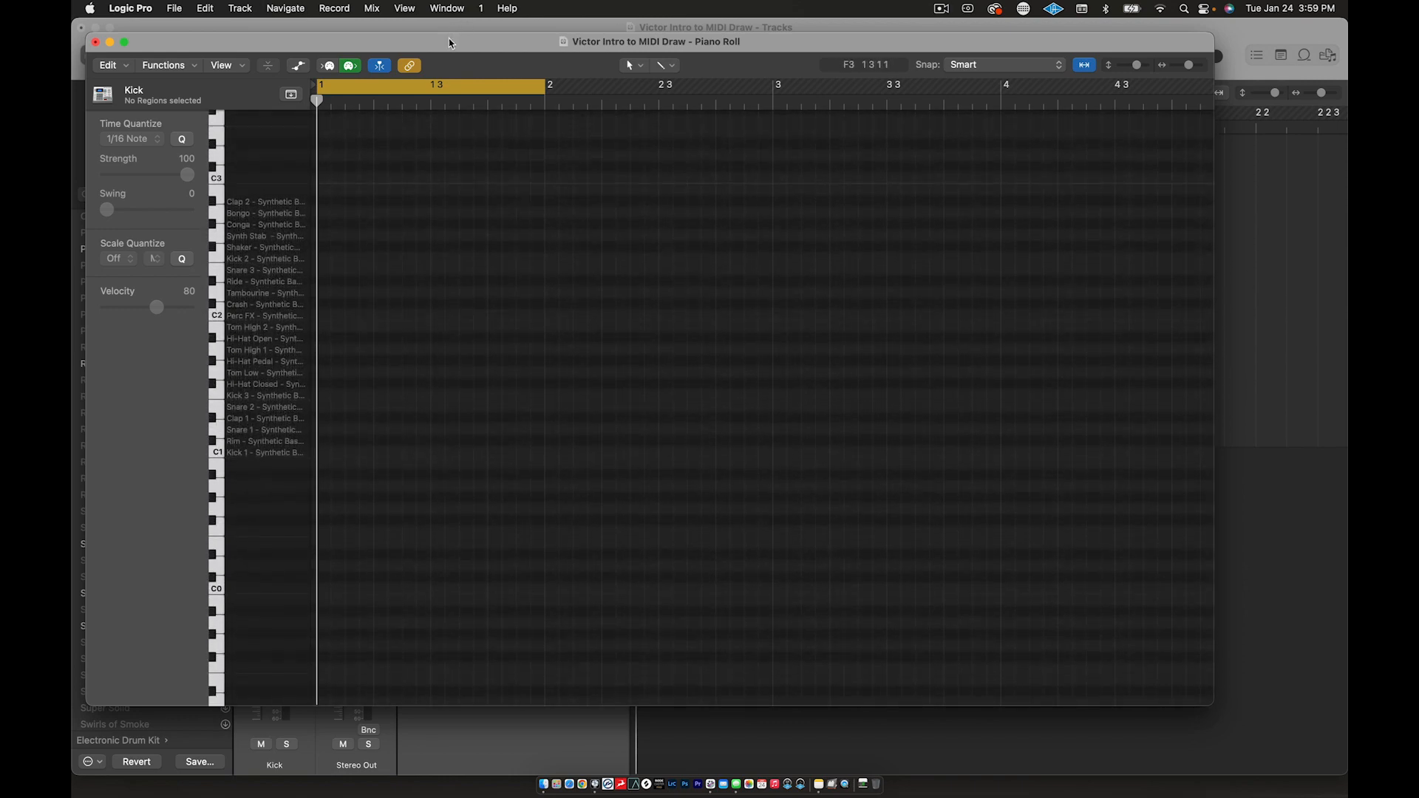
drag(450, 43, 541, 36)
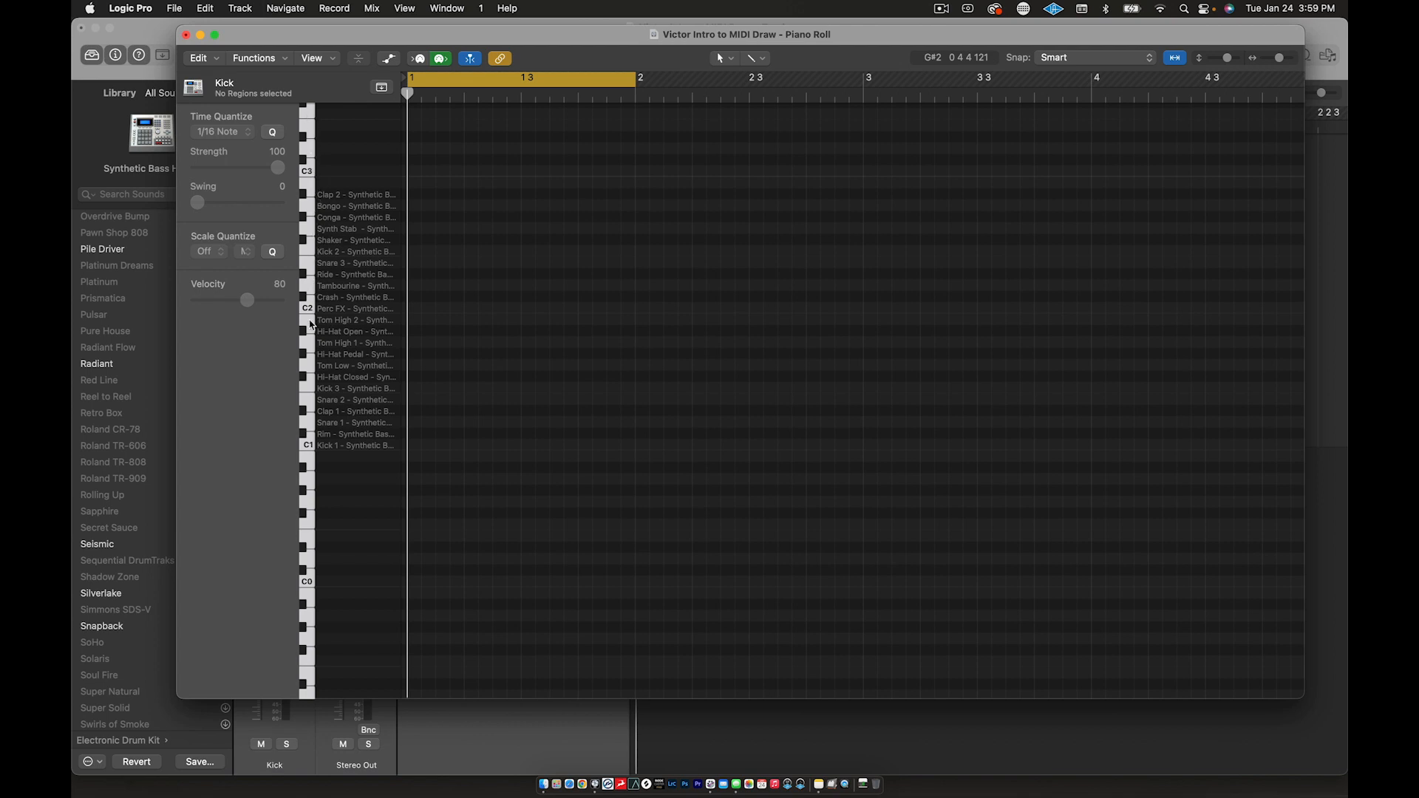
Audition unassigned keys below C1 and the Kick 1 and Kick 3 notes on the Piano Roll keyboard.
click(311, 558)
click(308, 534)
click(335, 449)
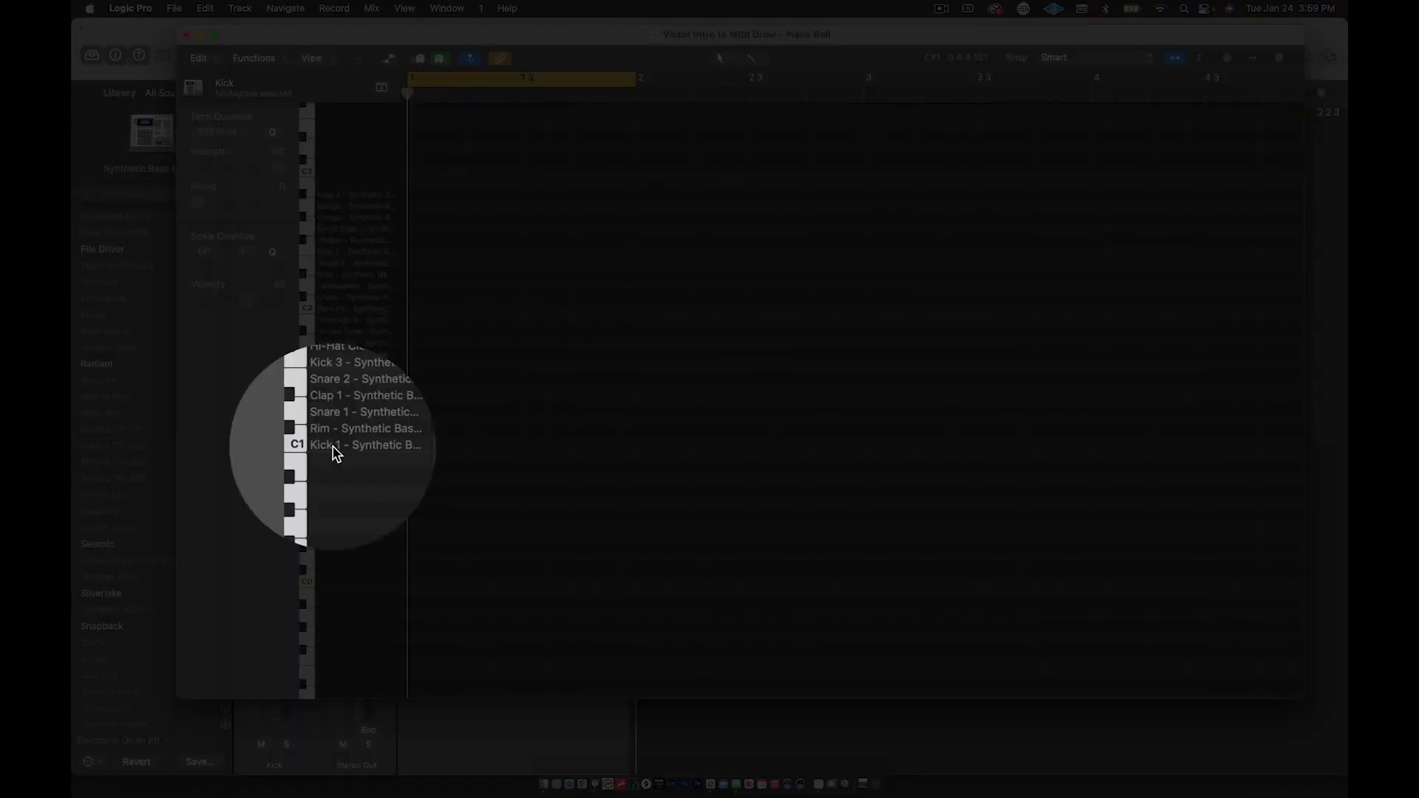
click(333, 448)
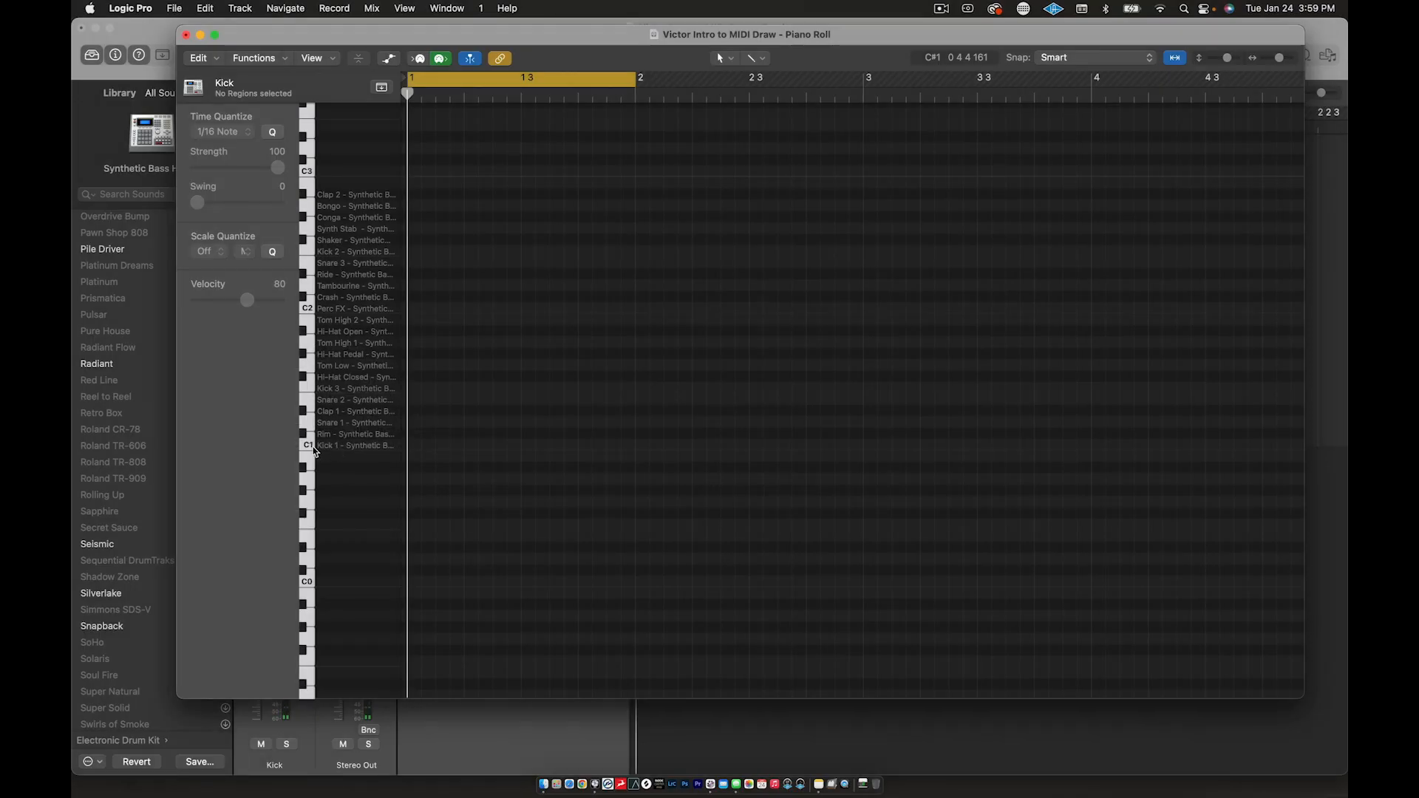
click(310, 446)
click(310, 446)
click(331, 392)
click(309, 391)
Zoom the Piano Roll in horizontally by two levels to enlarge the one-bar cycle, and adjust the window's position.
mouse_move(558, 39)
mouse_down()
mouse_move(571, 86)
mouse_move(563, 33)
mouse_up()
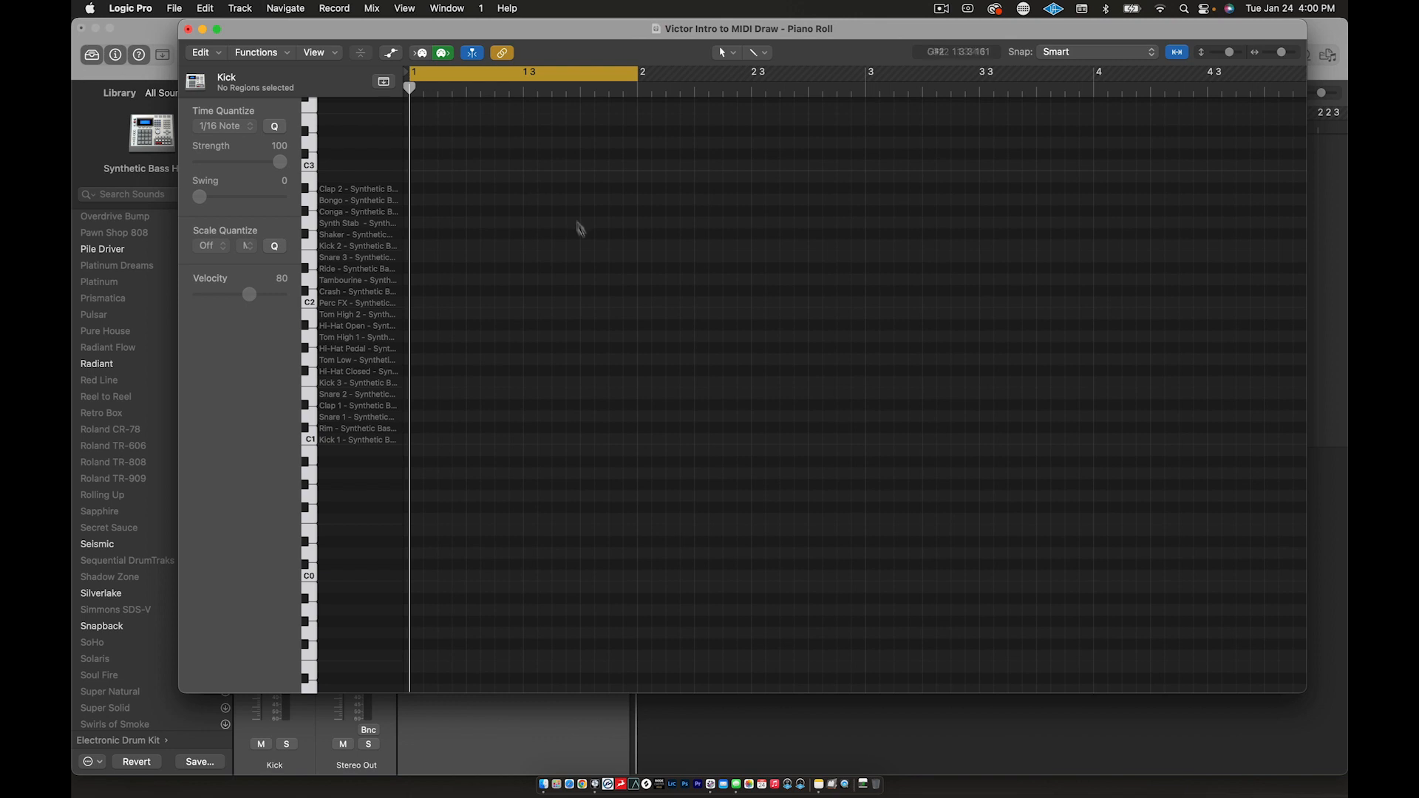
key(super+Right)
key(super+Right)
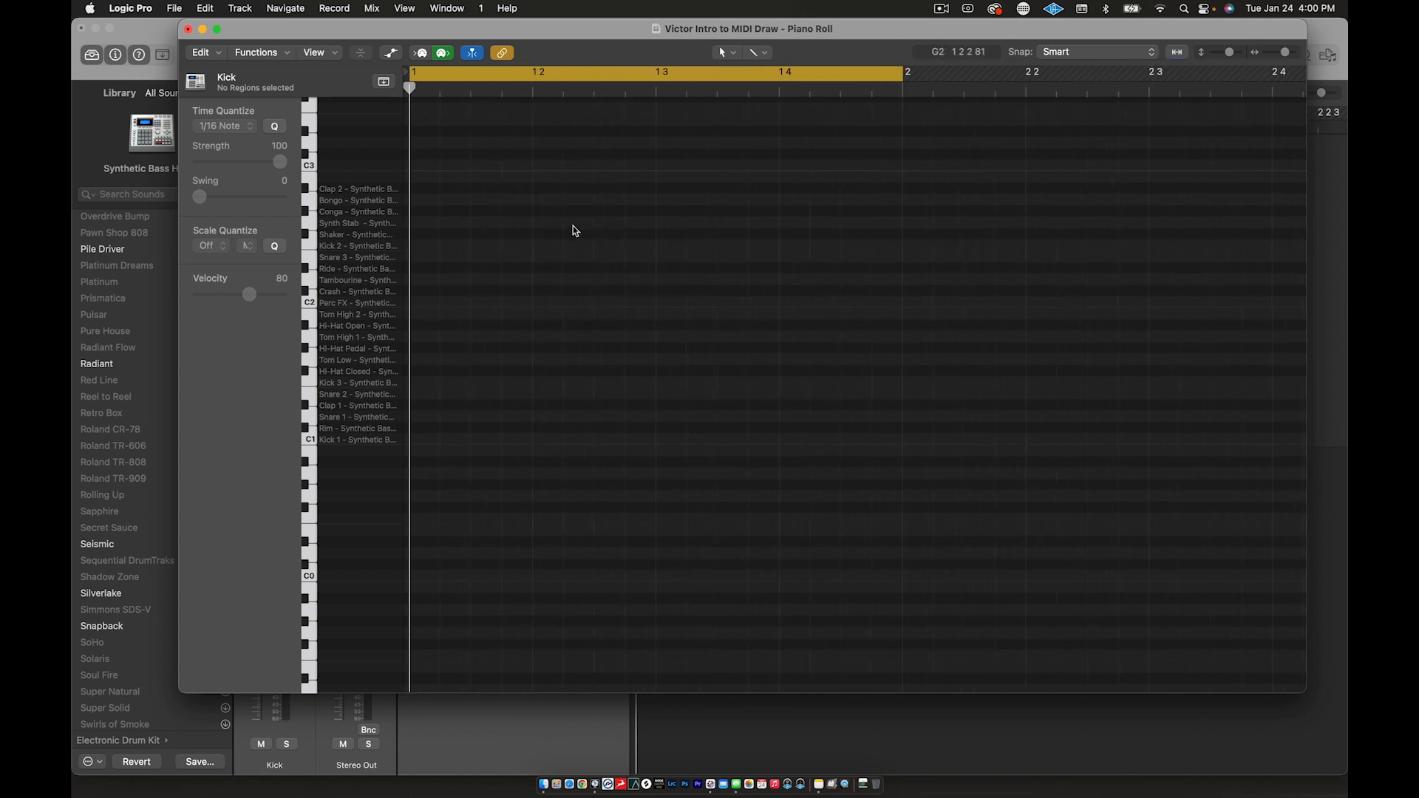
mouse_move(561, 36)
mouse_down()
mouse_move(560, 64)
mouse_move(570, 42)
mouse_up()
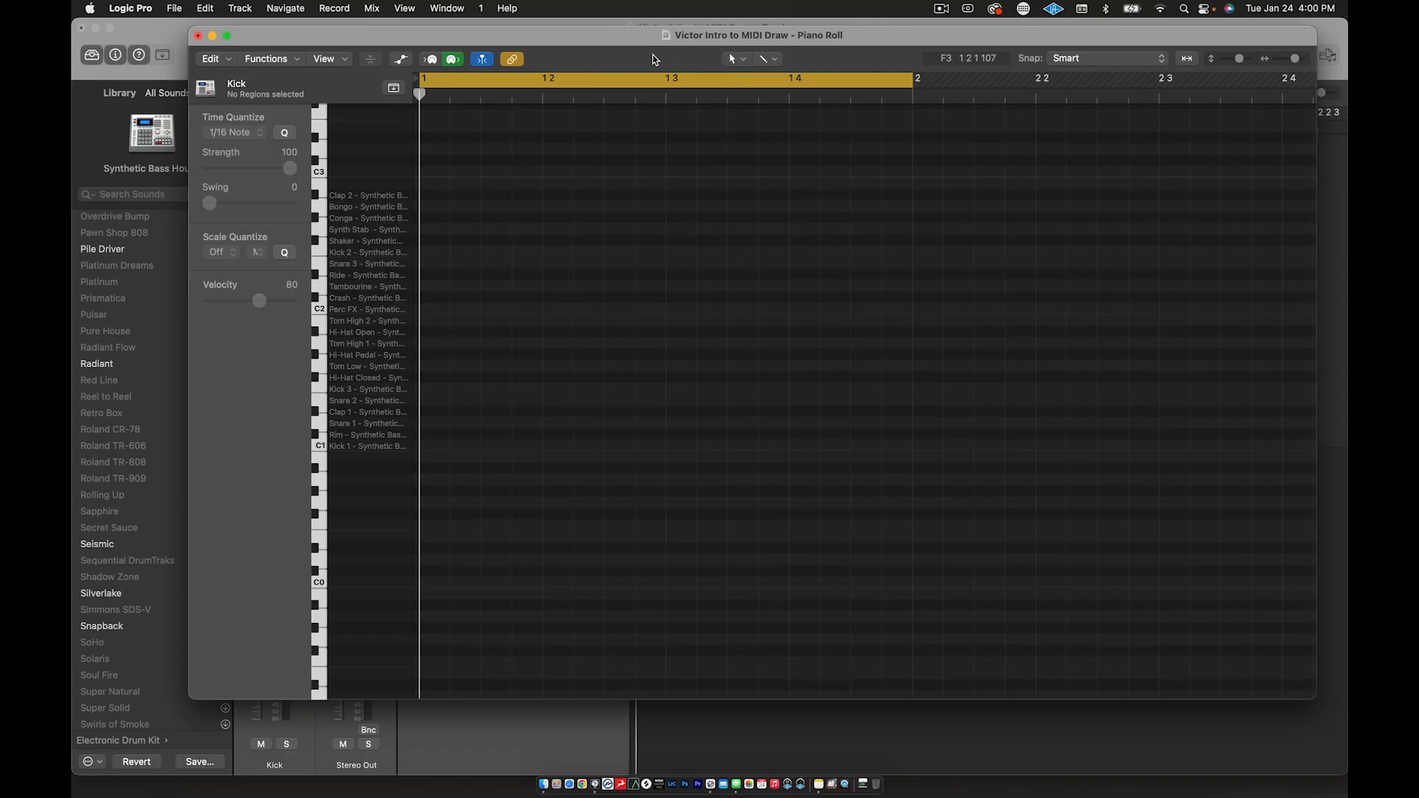
Review the Piano Roll's primary and Command-click tool choices, keeping Pointer Tool as primary and choosing Pencil Tool for Command-click.
drag(636, 37, 634, 191)
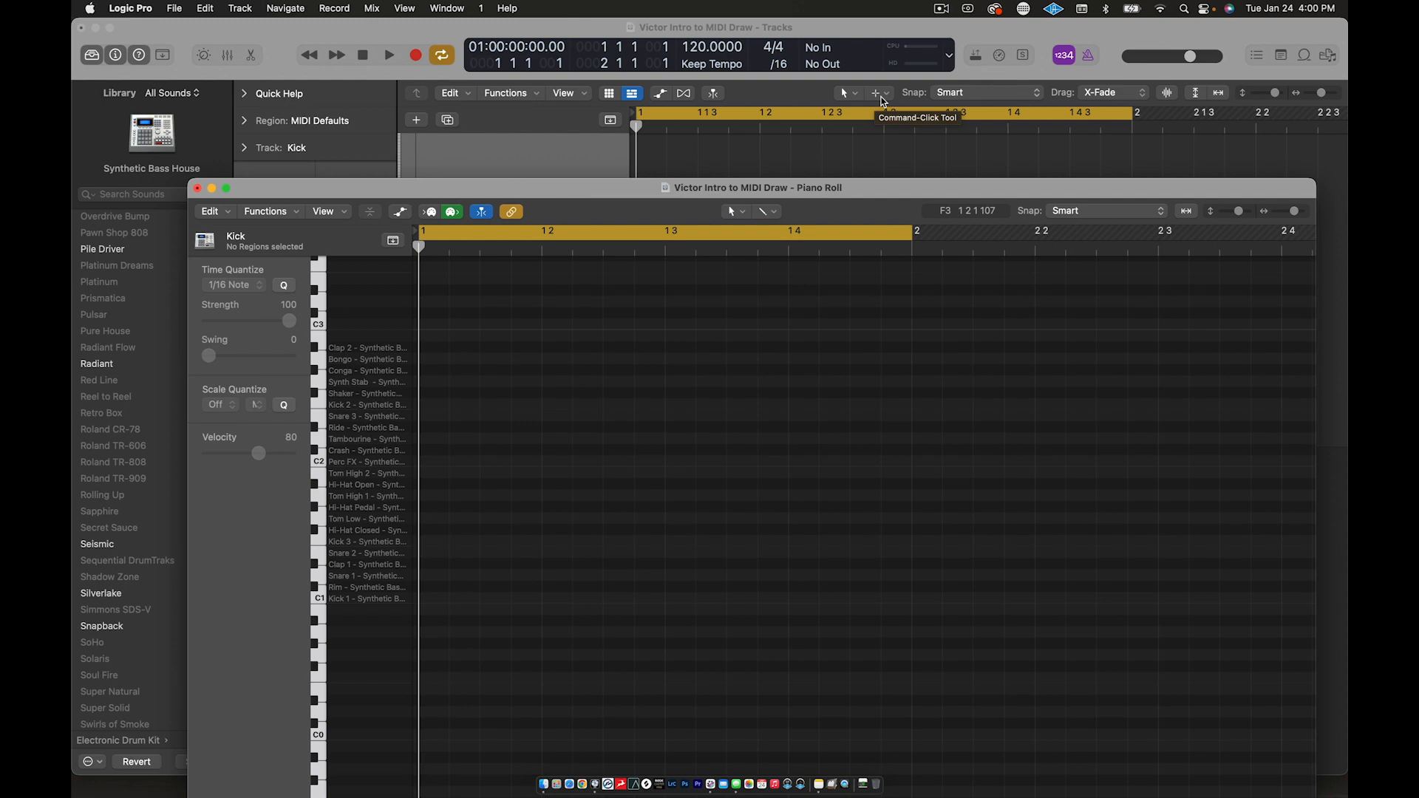
drag(864, 187, 842, 26)
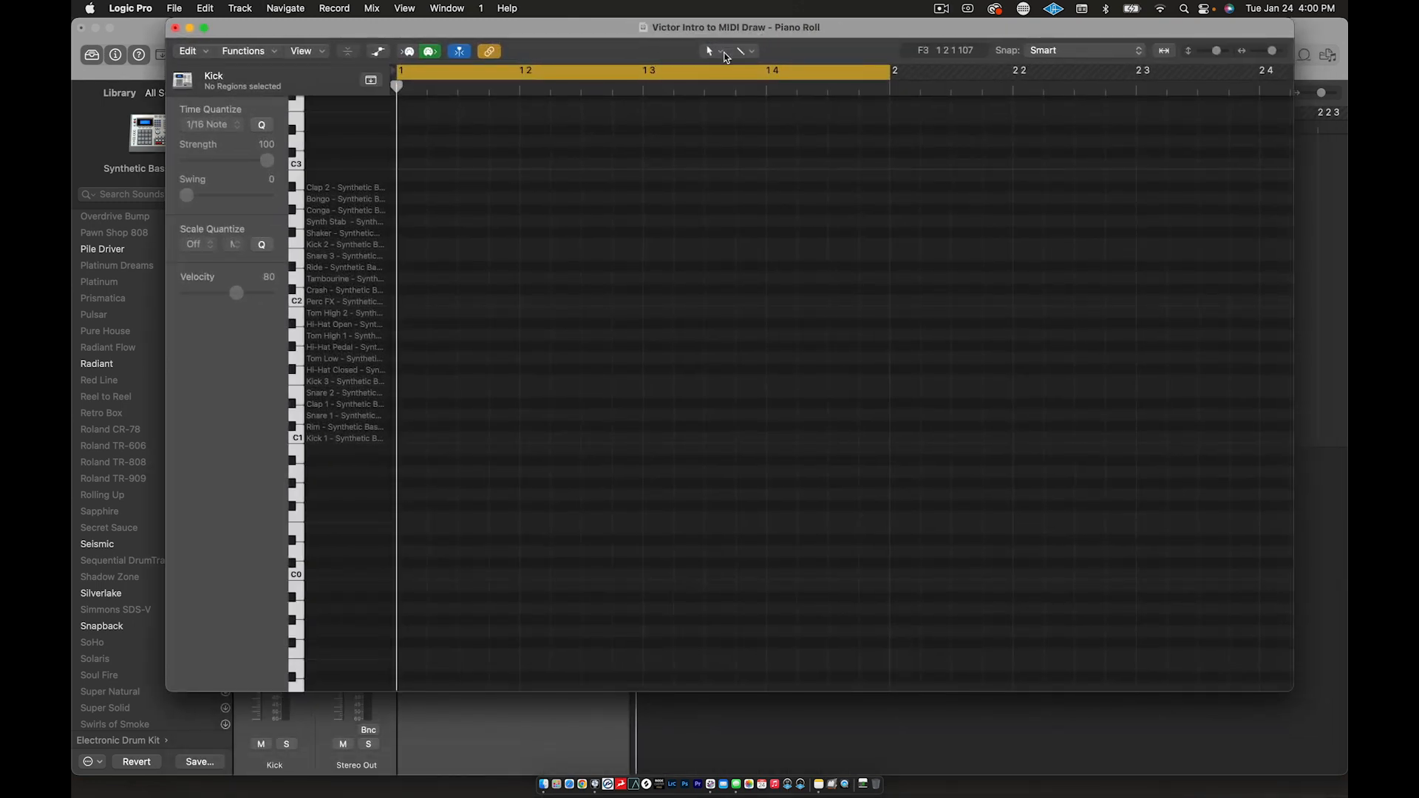
click(722, 57)
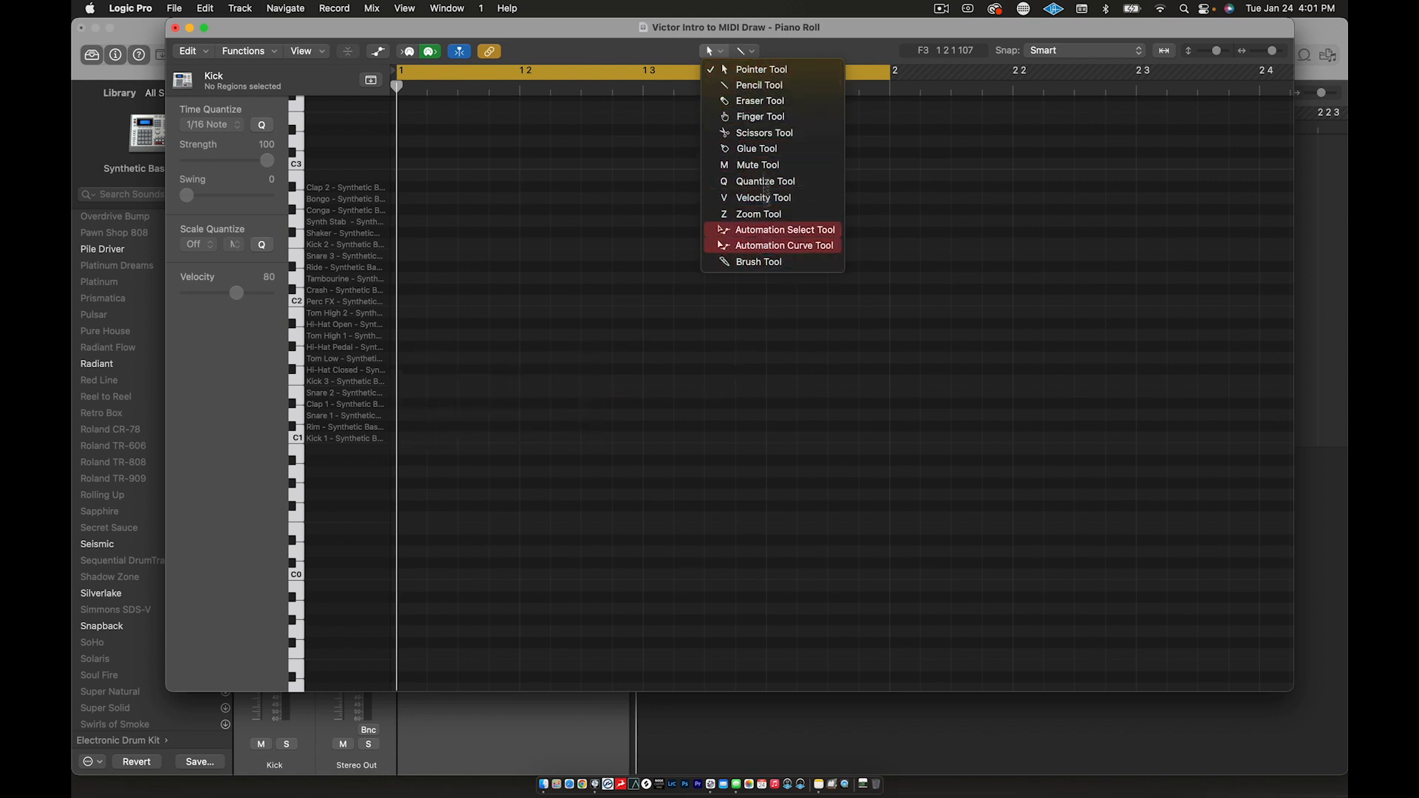
click(772, 25)
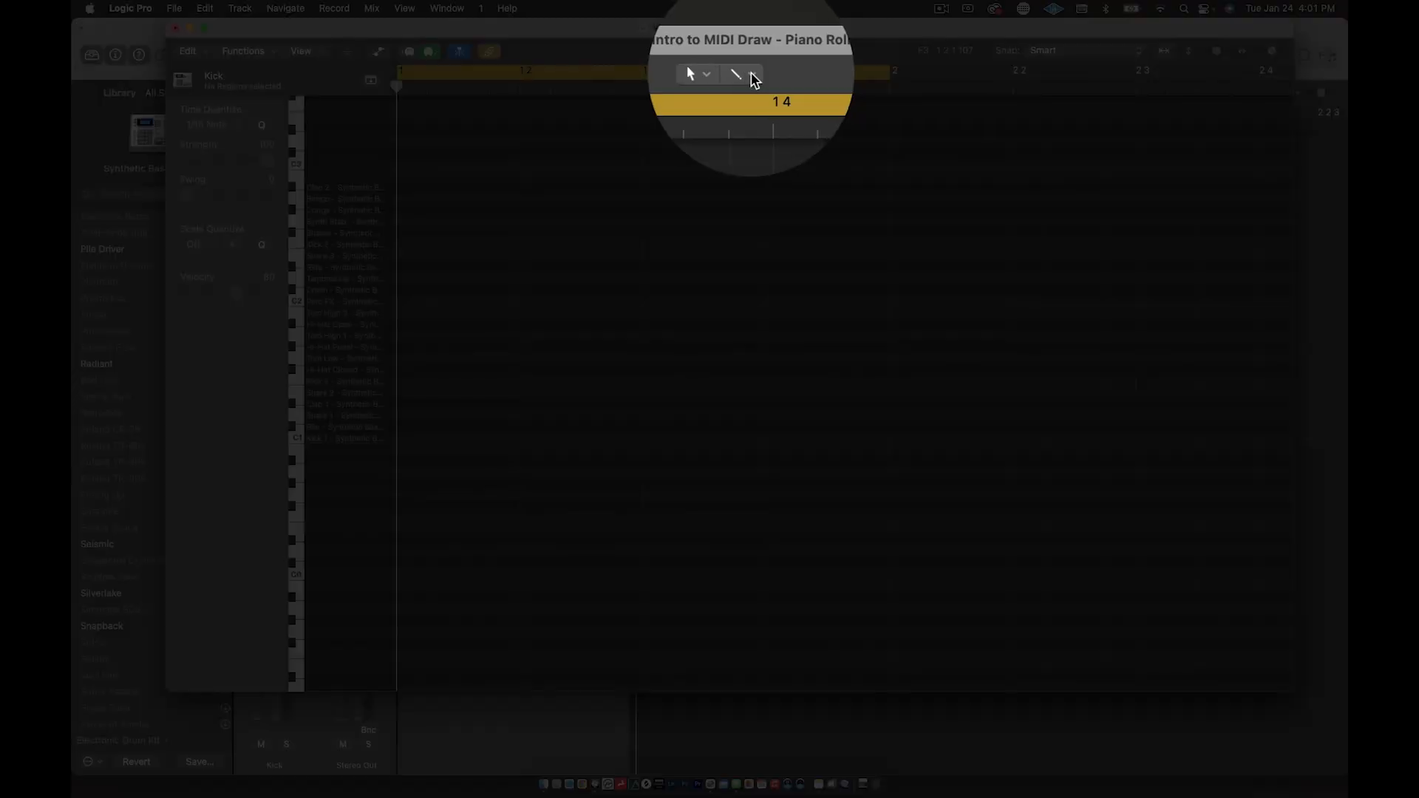
click(747, 50)
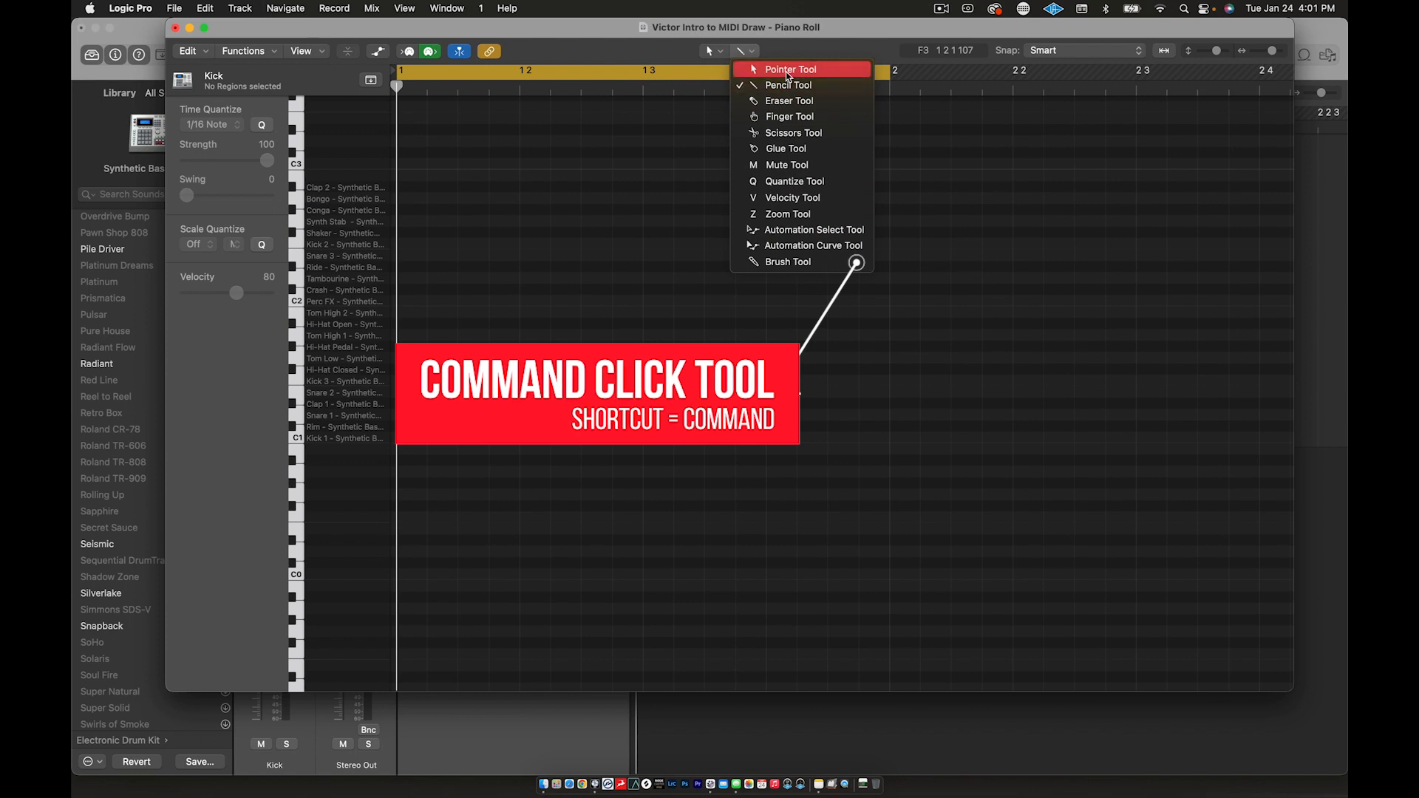
click(790, 33)
click(722, 53)
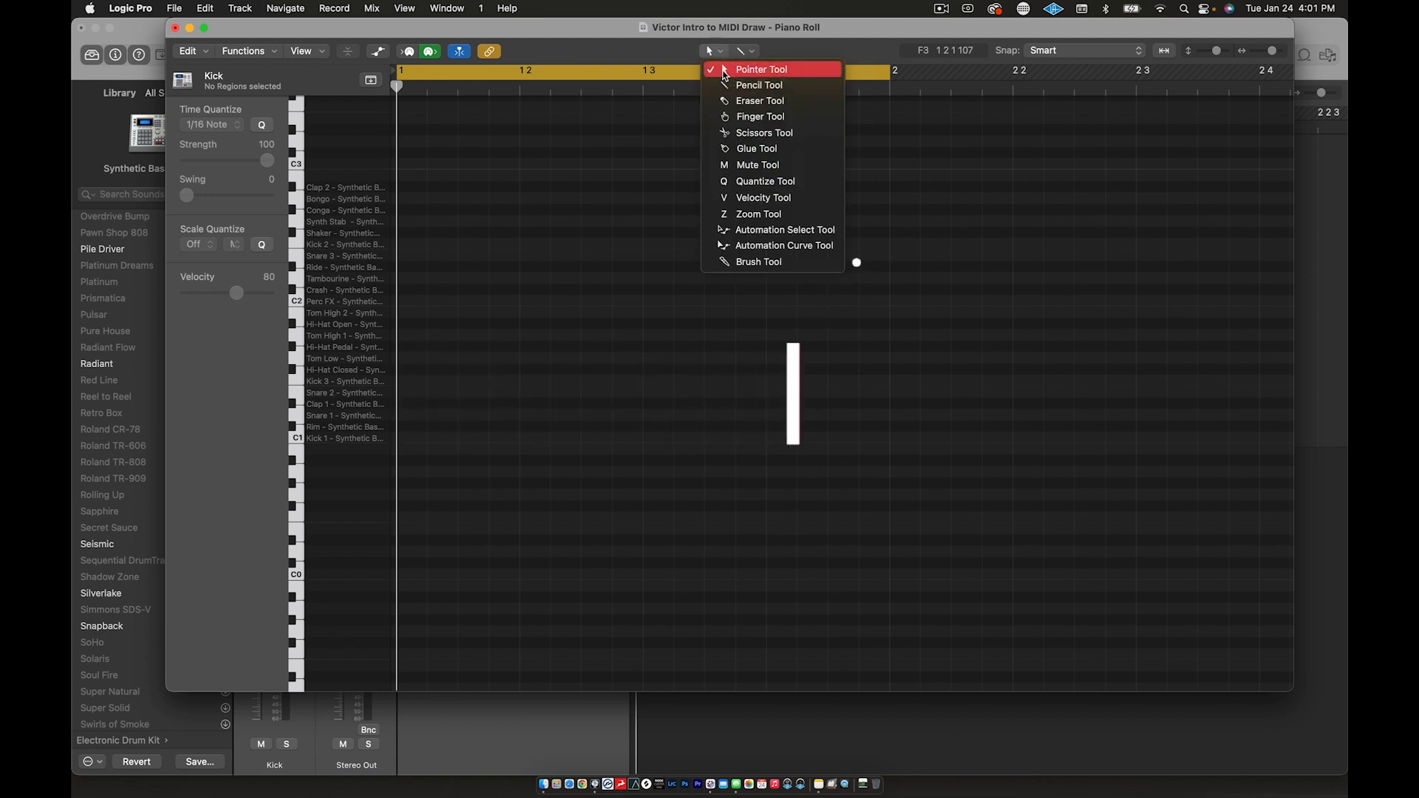
click(747, 34)
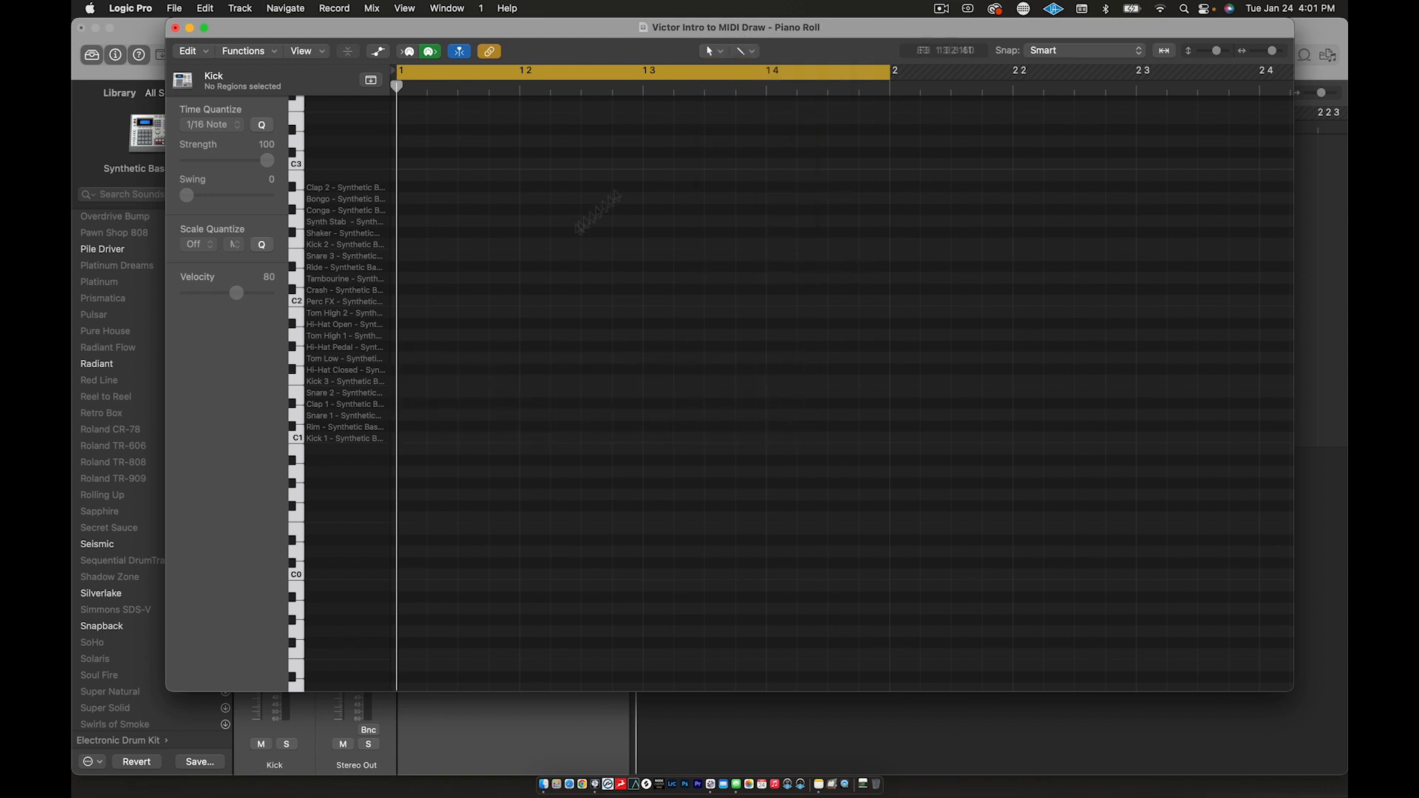
click(745, 52)
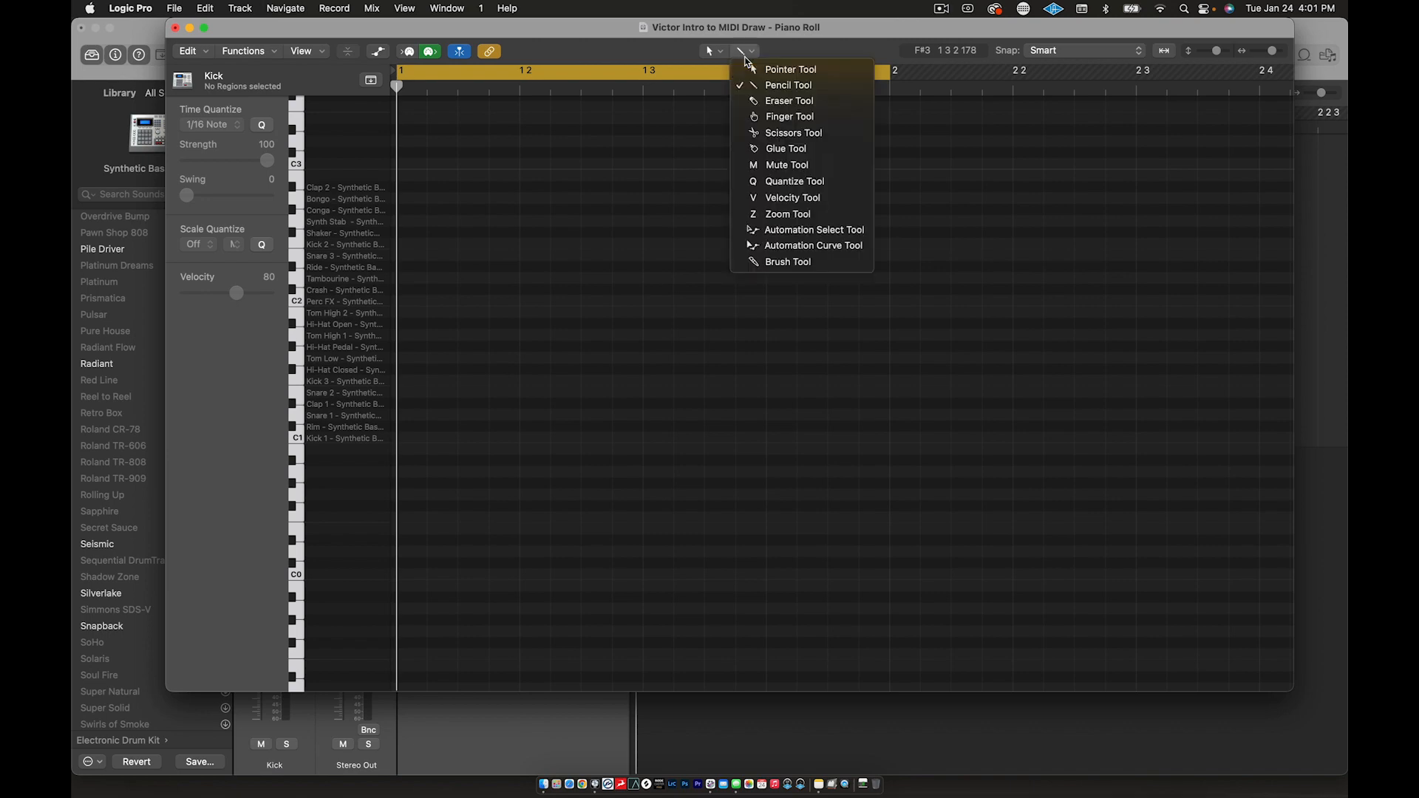
click(777, 89)
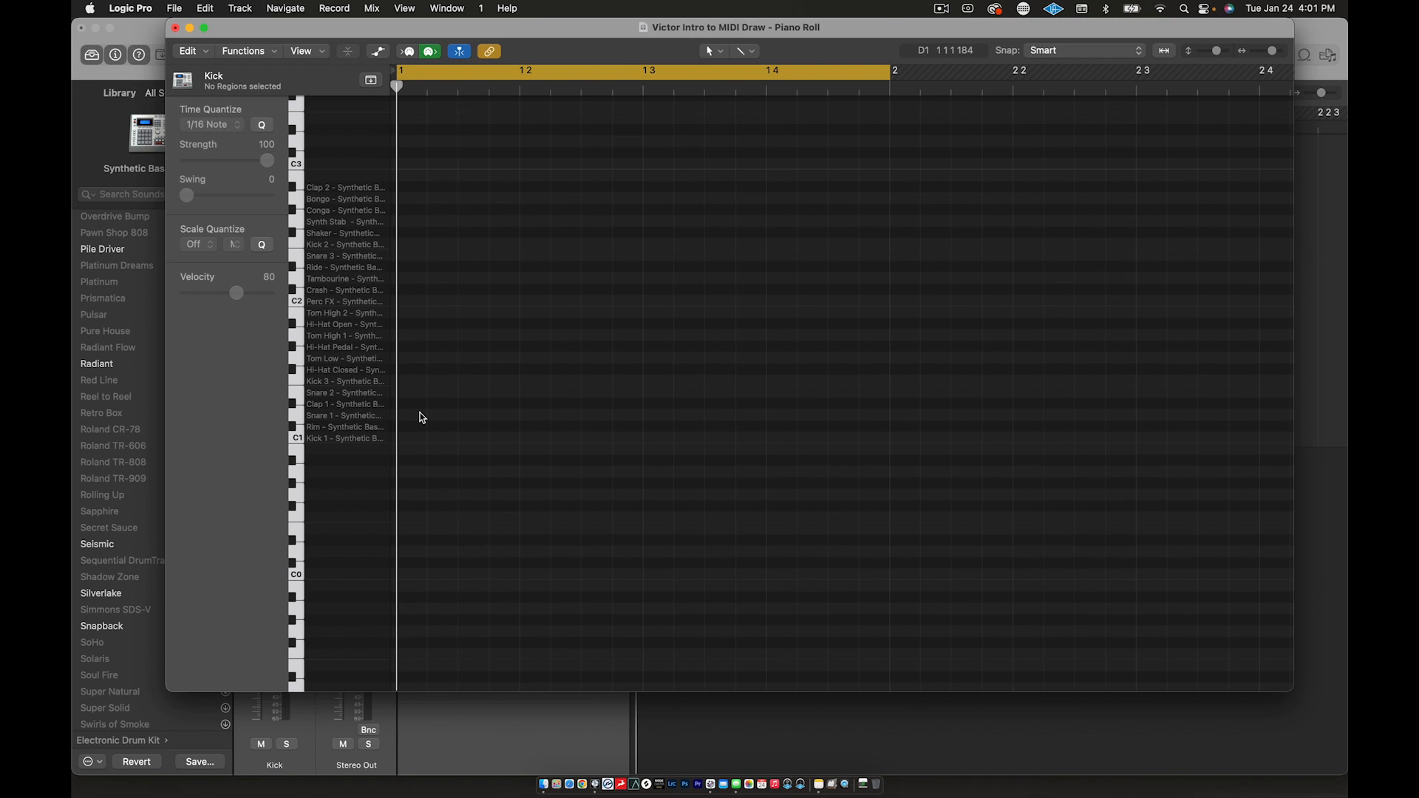
Move the playhead to beat 2 of bar 2 and check the project tempo behind the Piano Roll window.
click(318, 388)
drag(397, 86, 1010, 167)
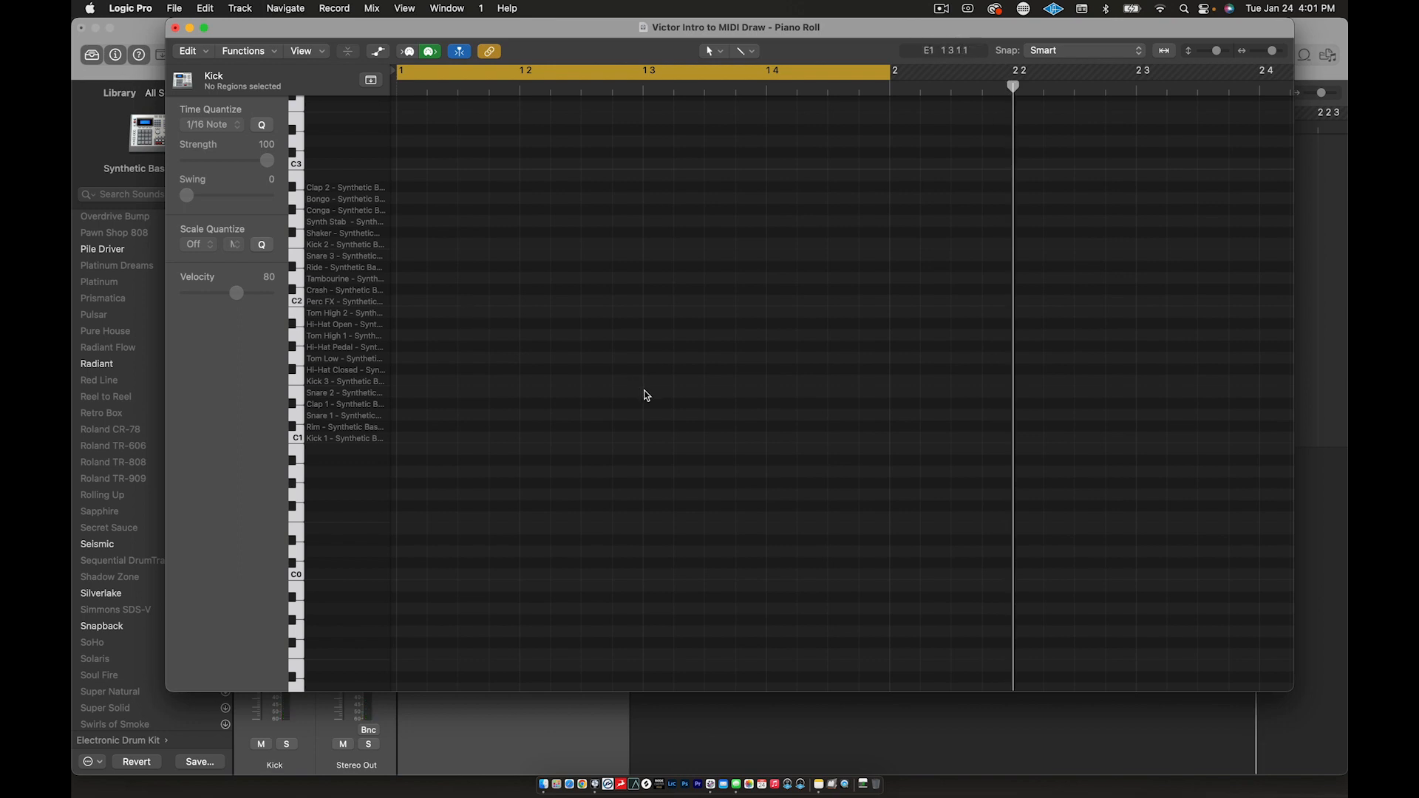
drag(592, 28, 592, 96)
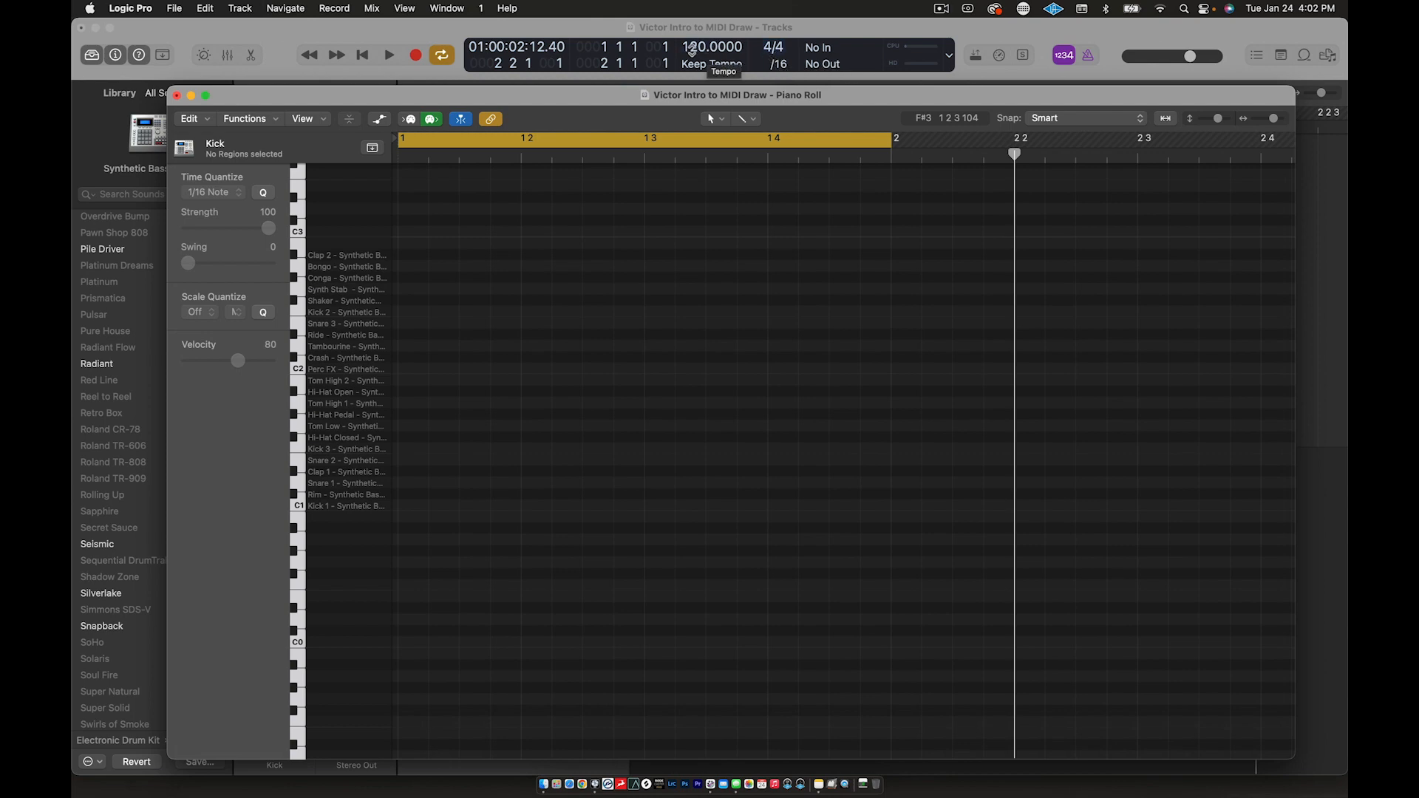
drag(600, 97, 594, 30)
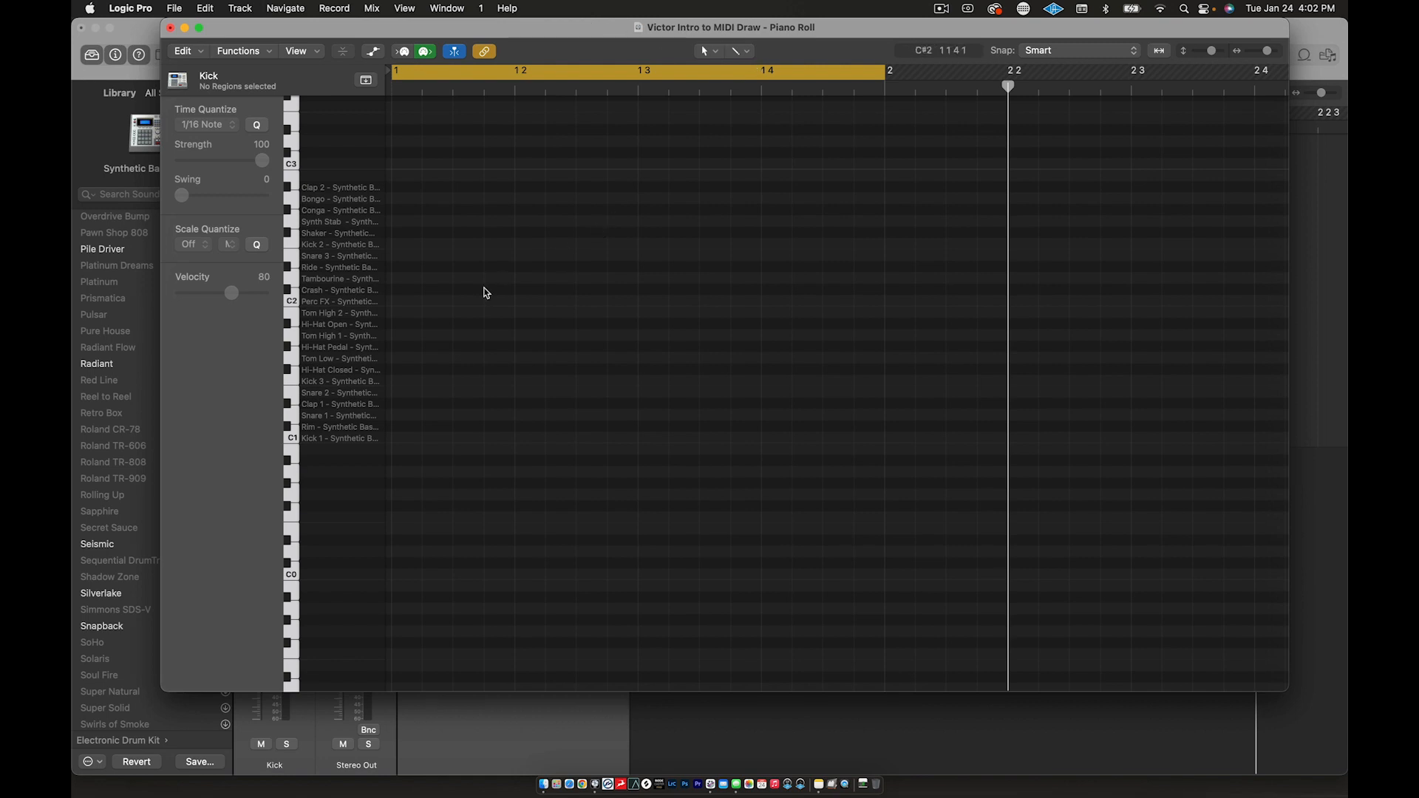
Draw one Kick 3 note on each of the four beats of bar 1 and play back the cycle.
click(405, 382)
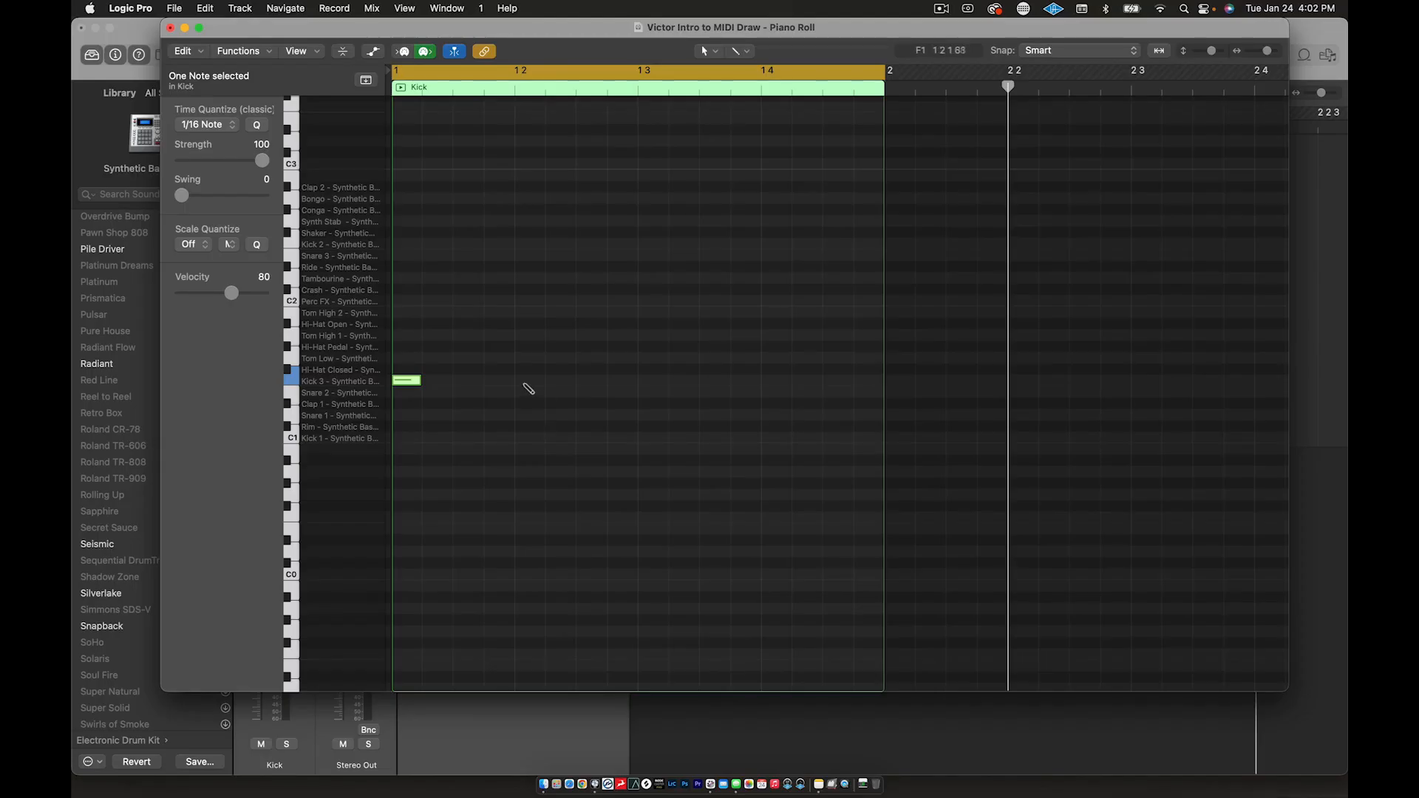
click(530, 381)
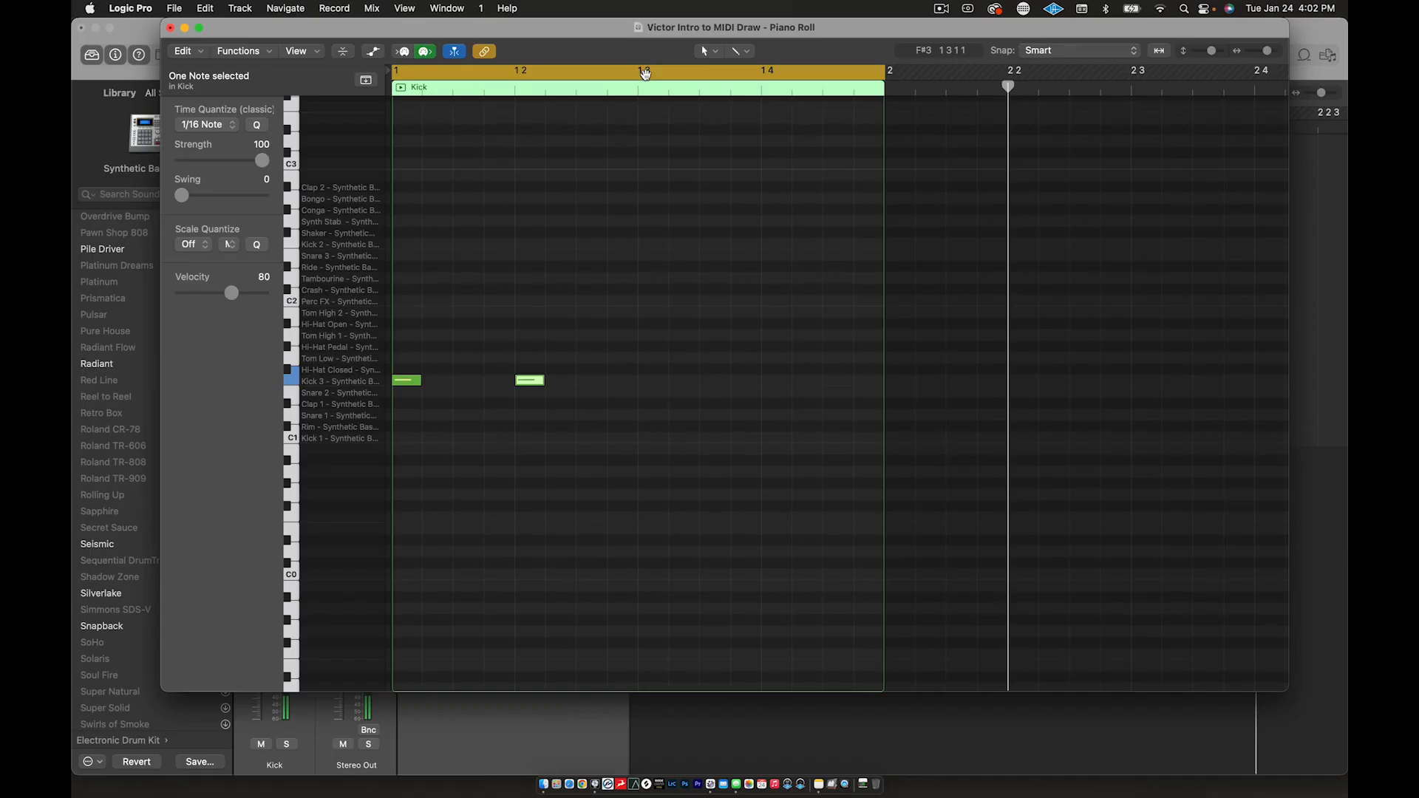
click(653, 380)
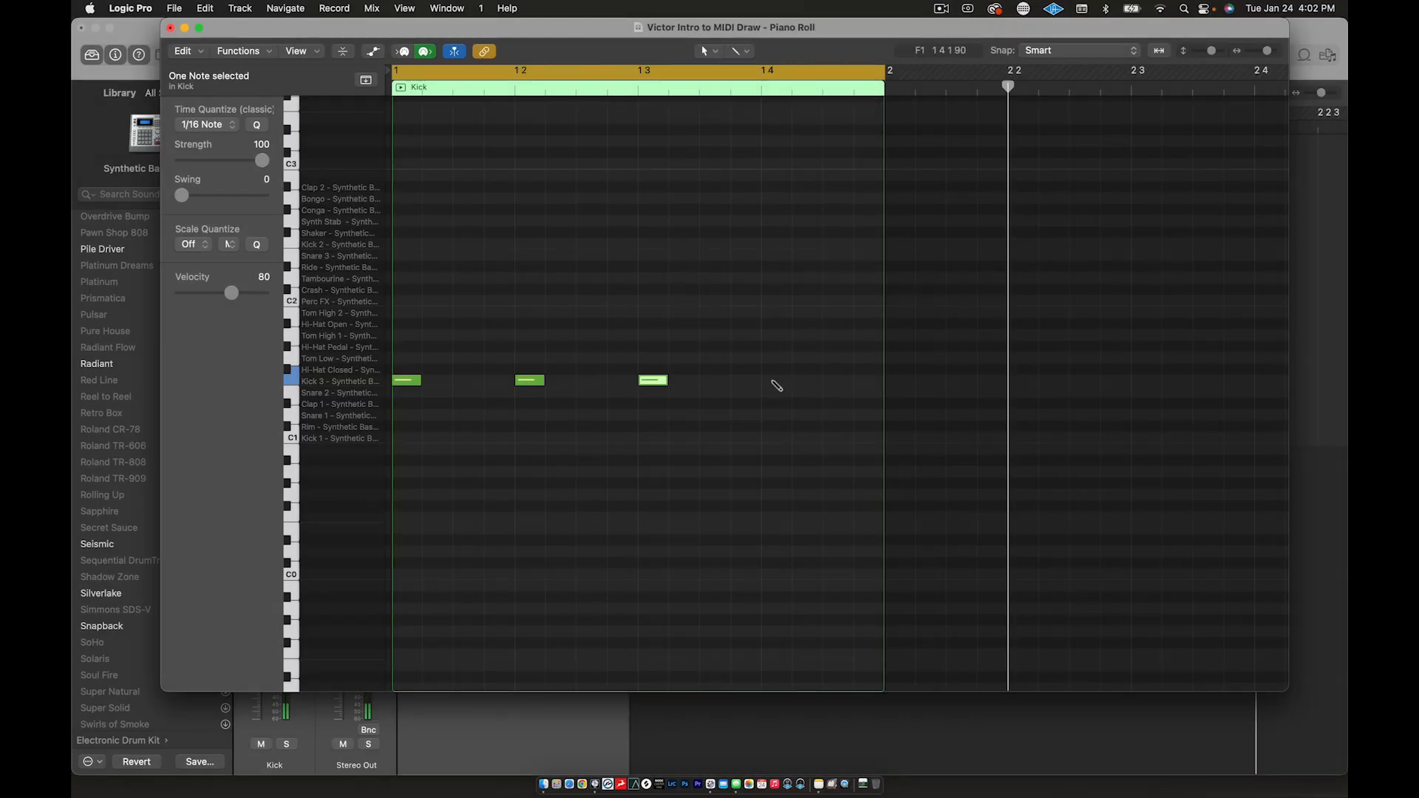
click(776, 381)
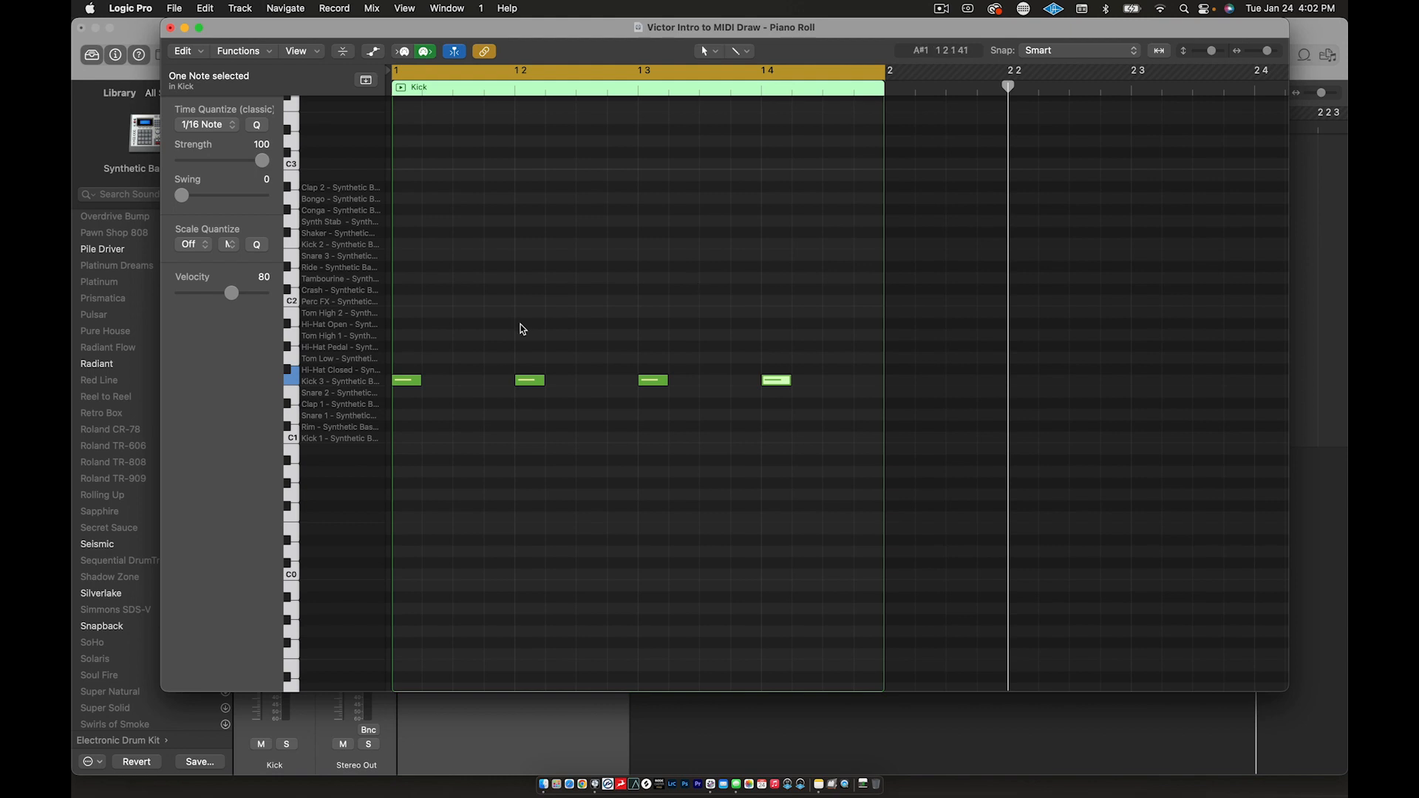
click(415, 384)
mouse_move(604, 40)
mouse_down()
mouse_move(611, 241)
mouse_move(614, 35)
mouse_up()
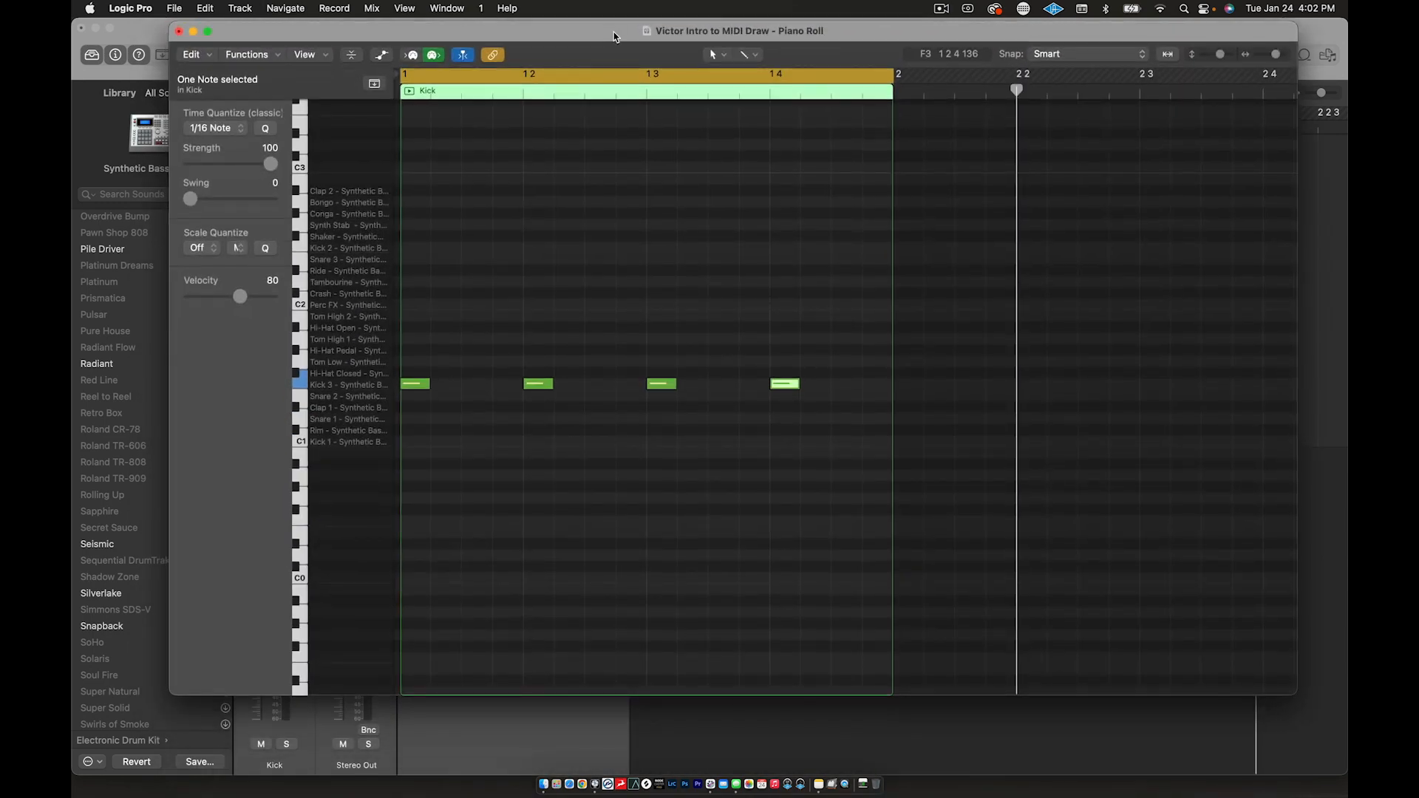
key(space)
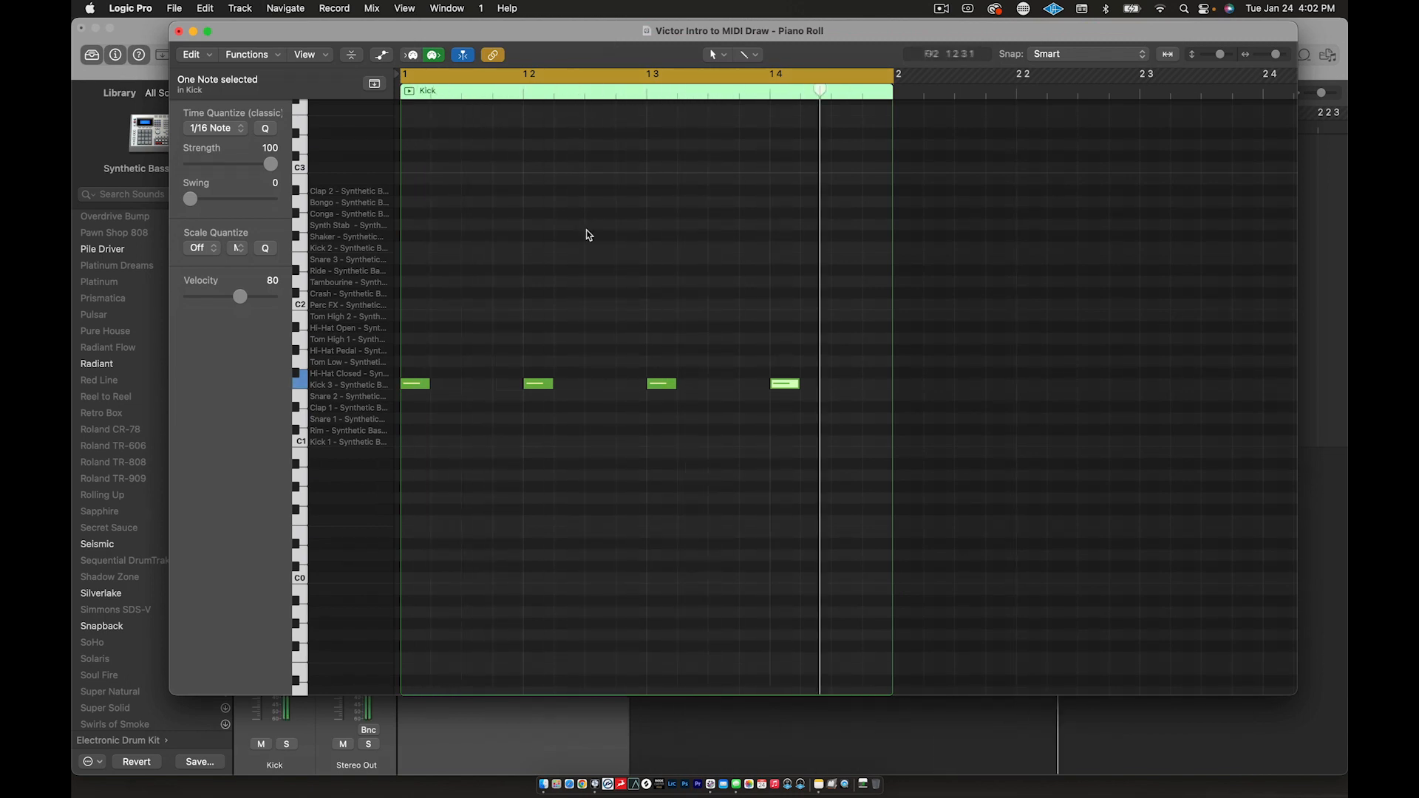
Listen to the kick pattern with the metronome click turned on, and turn the click back off.
drag(624, 37, 634, 95)
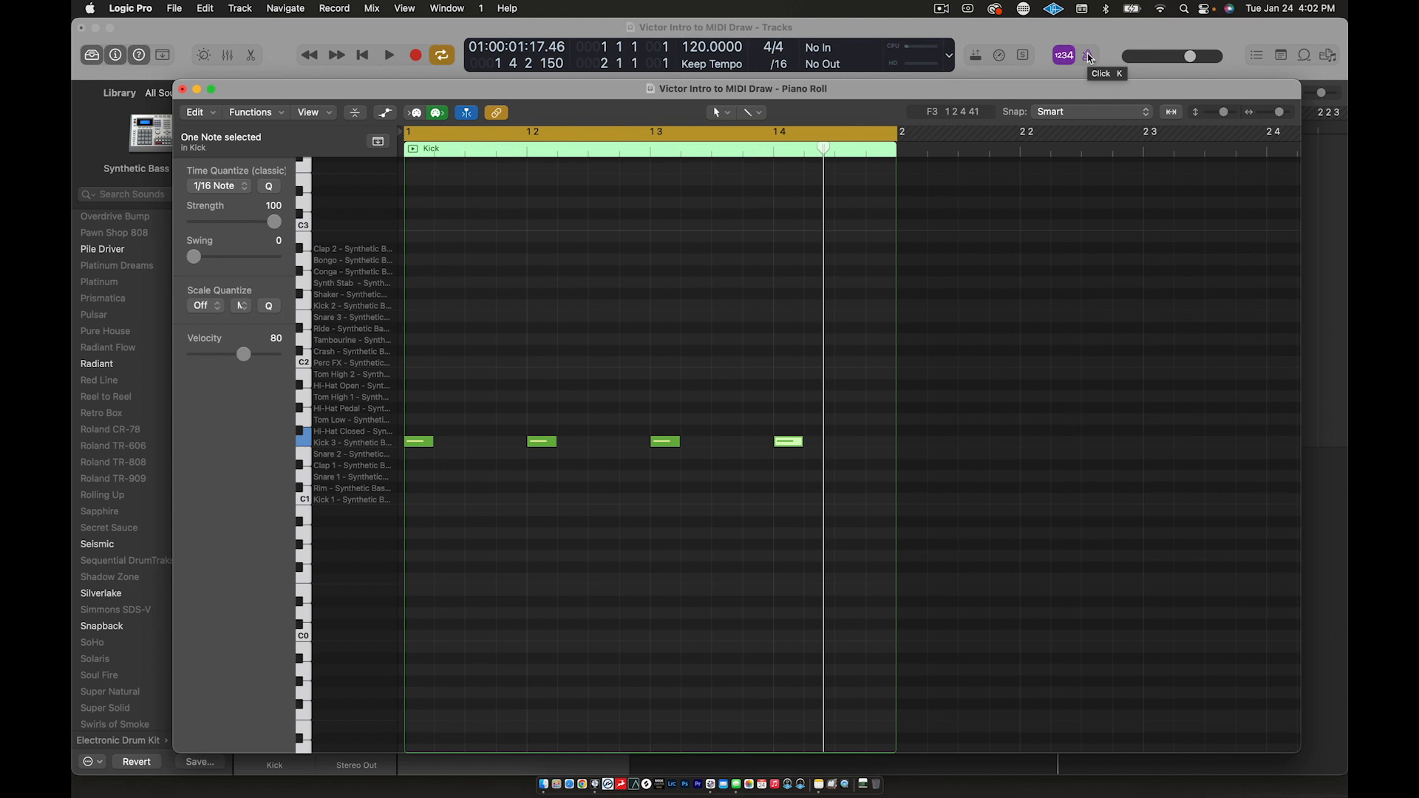
click(1090, 58)
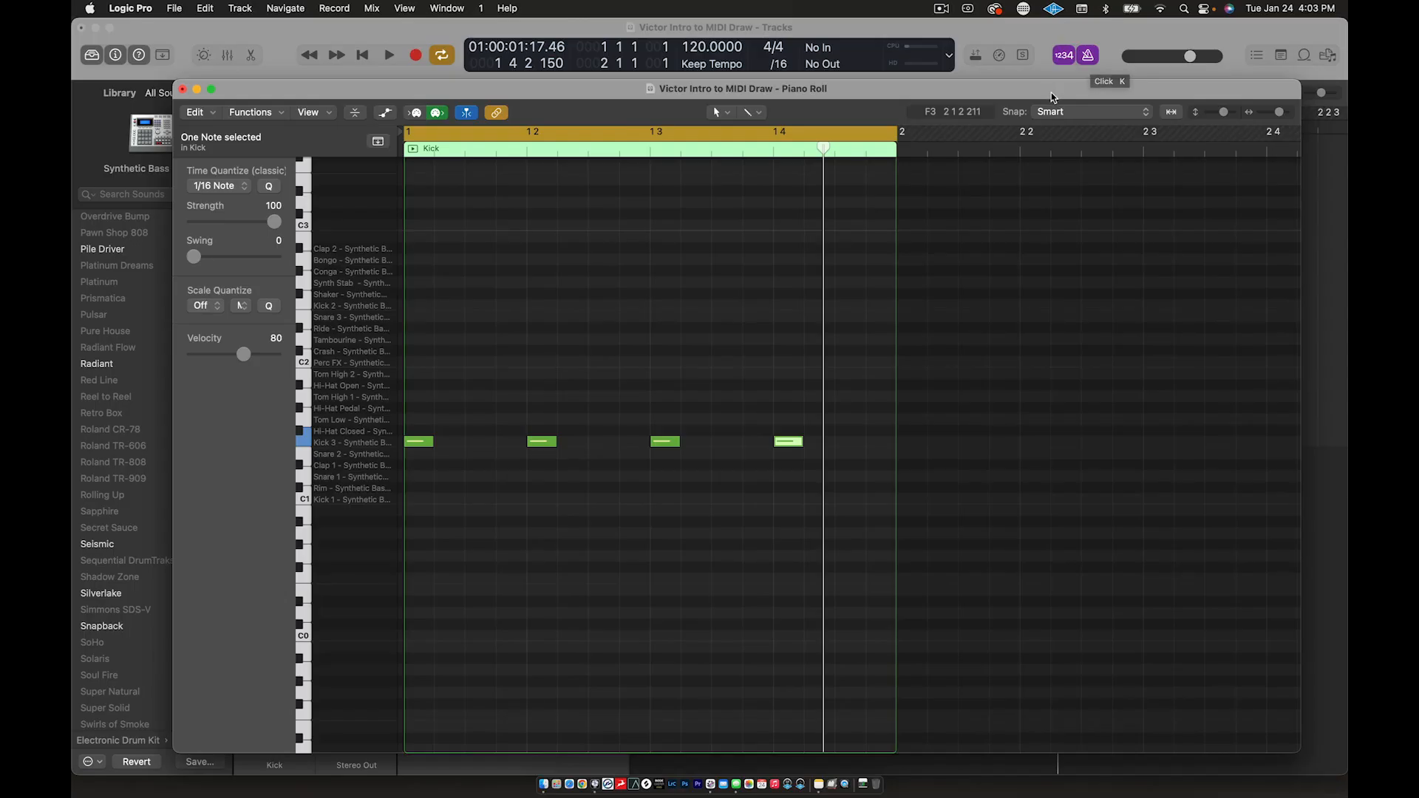
drag(1051, 90, 1028, 32)
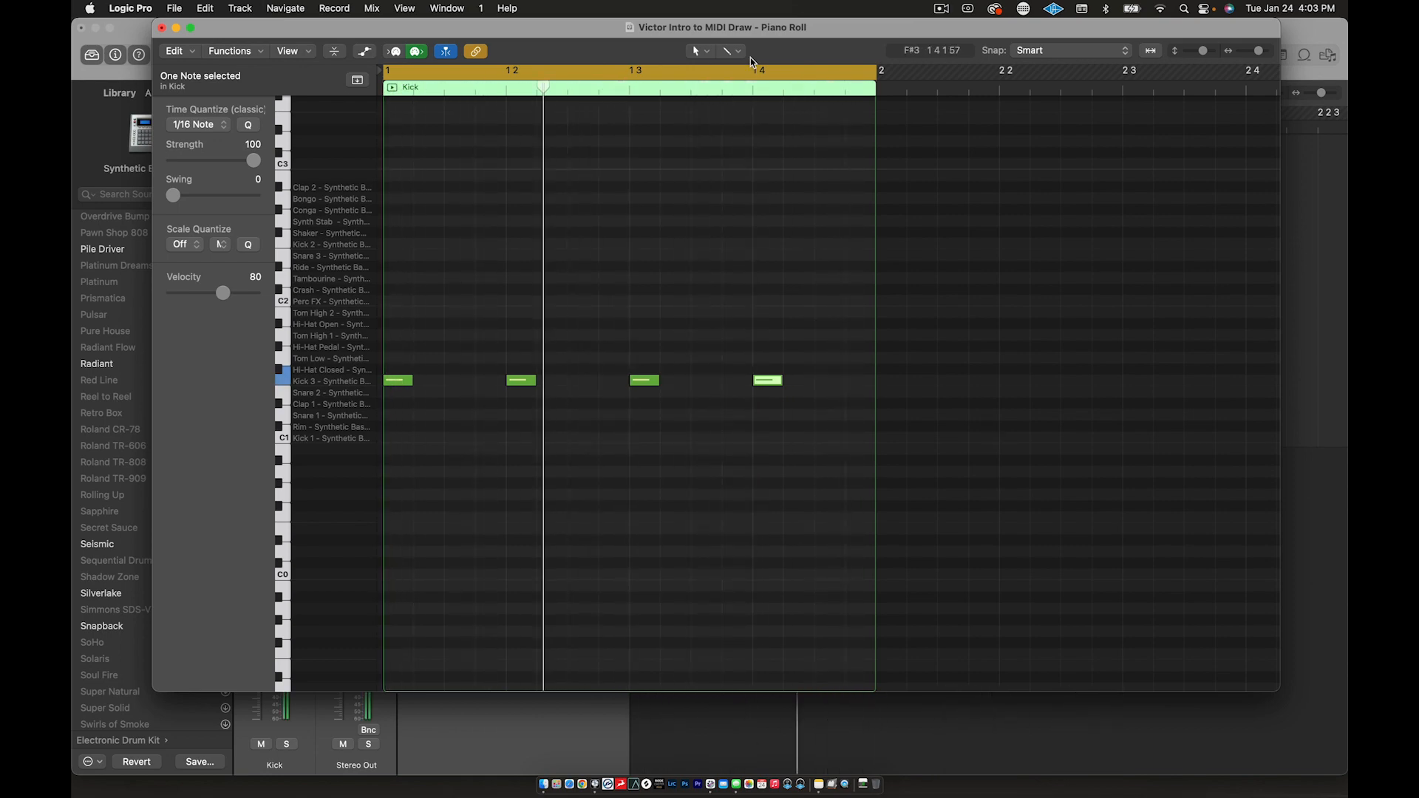
drag(822, 31, 823, 167)
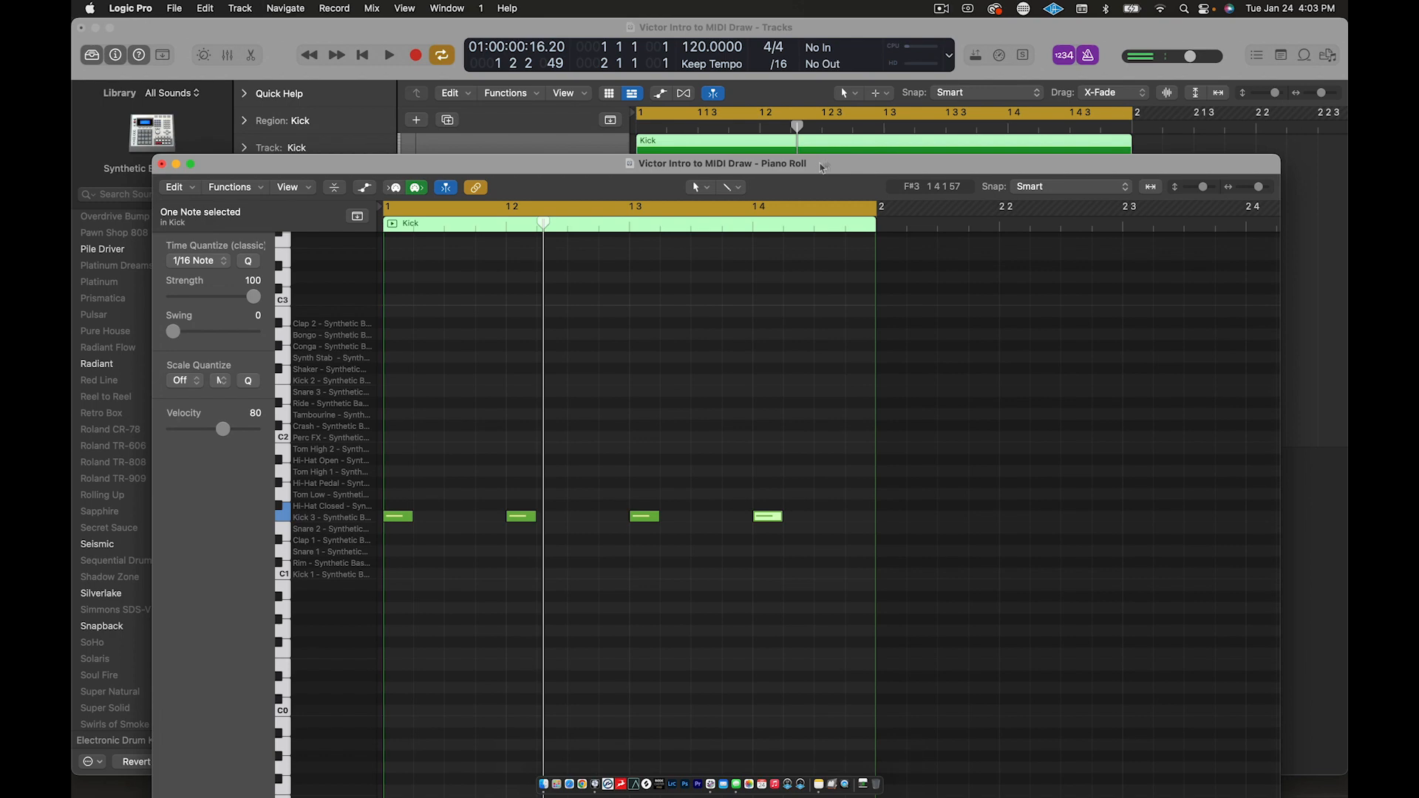
click(1090, 56)
drag(944, 169, 960, 46)
Select all four Kick 3 notes in bar 1 and delete them.
click(626, 323)
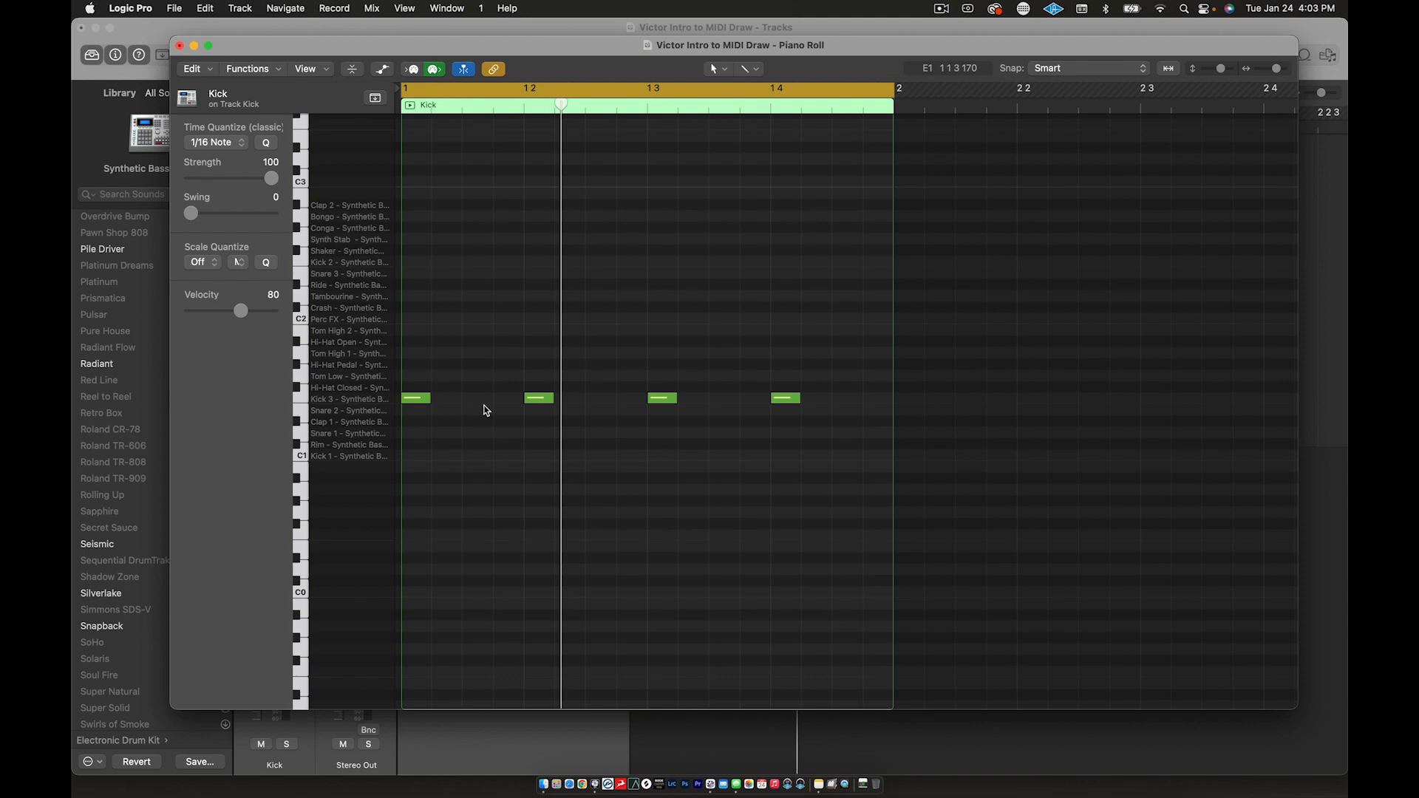
scroll(485, 408, up, 2)
scroll(485, 409, down, 4)
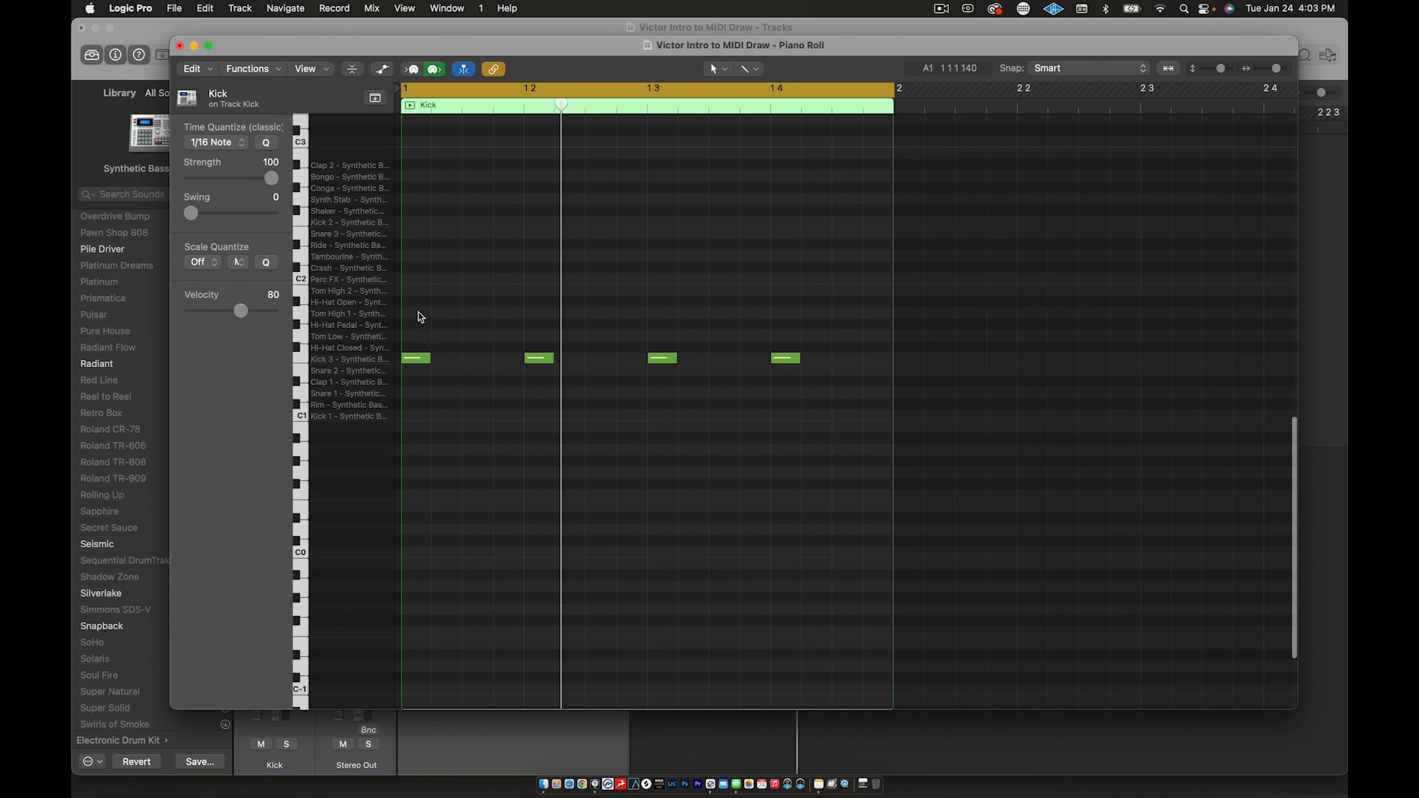
drag(419, 316, 823, 417)
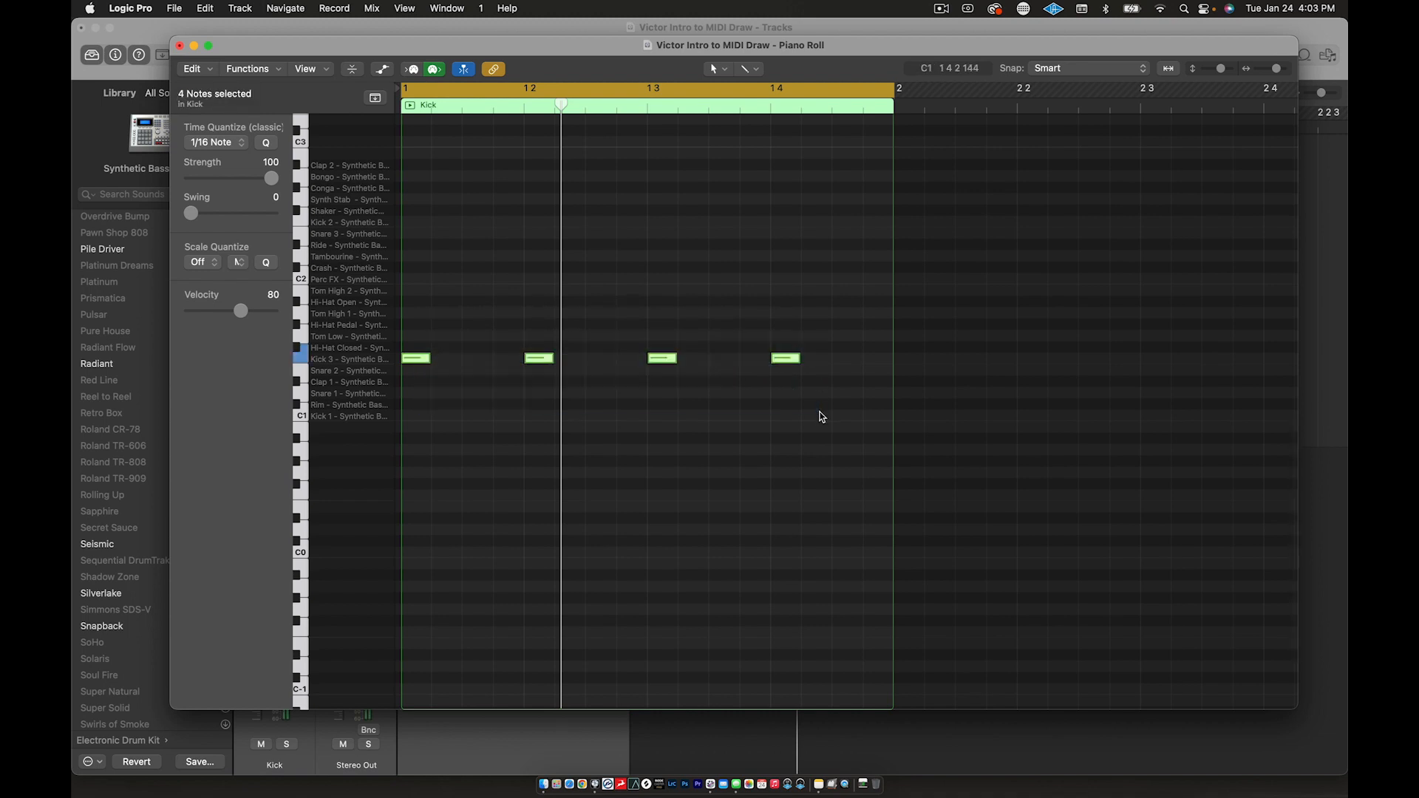
key(Delete)
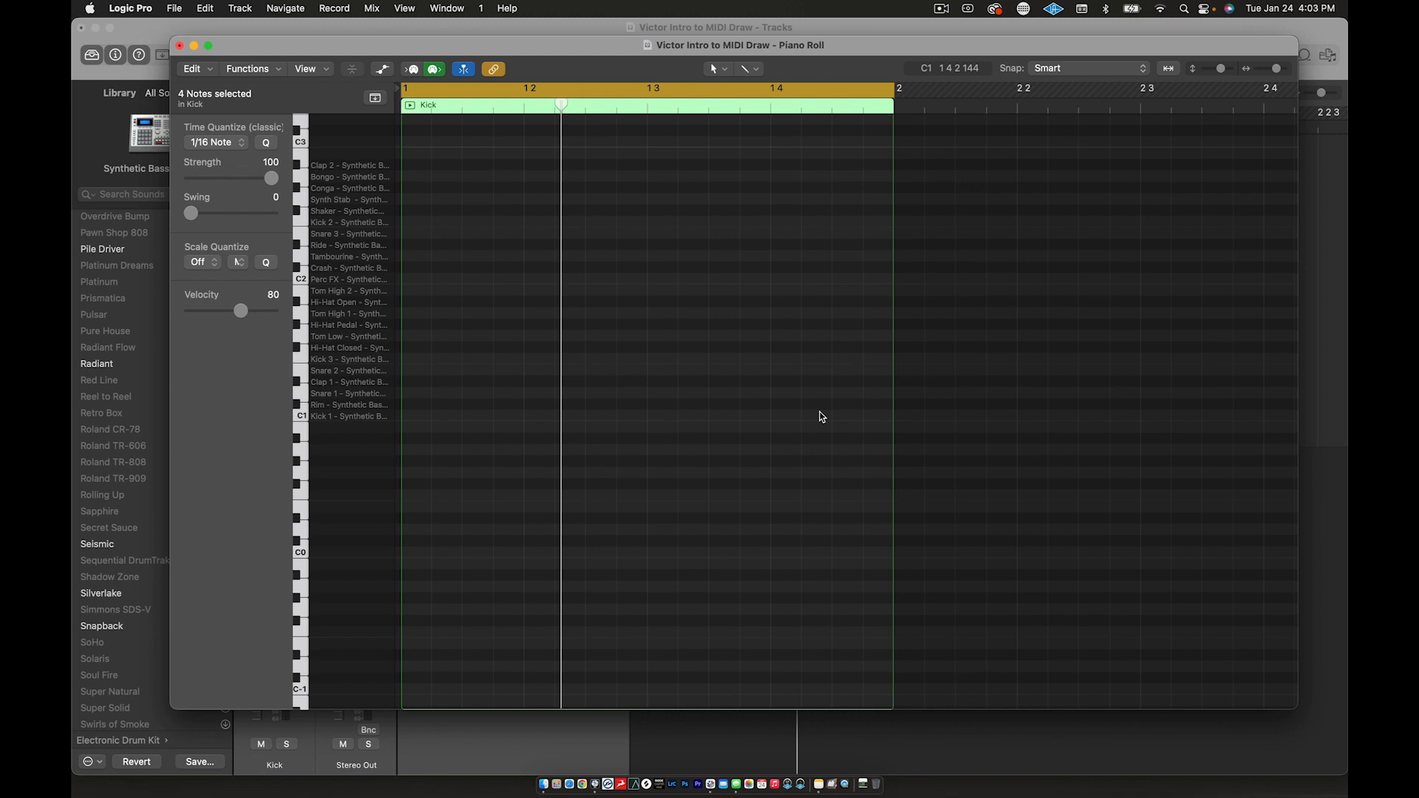
Redraw the four-on-the-floor pattern on the Kick 3 row, one note per beat of bar 1, and play it back.
scroll(481, 436, up, 3)
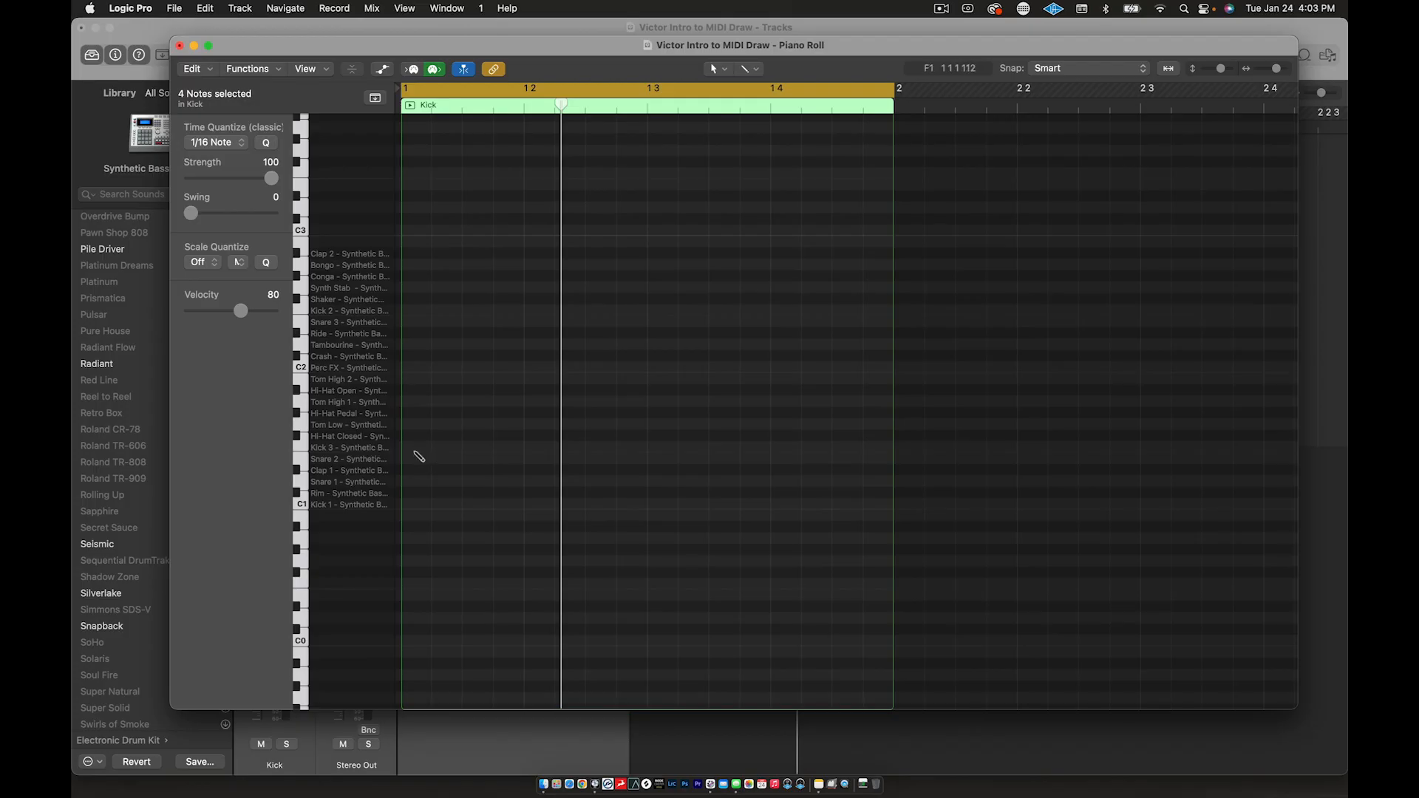
click(415, 450)
mouse_move(418, 452)
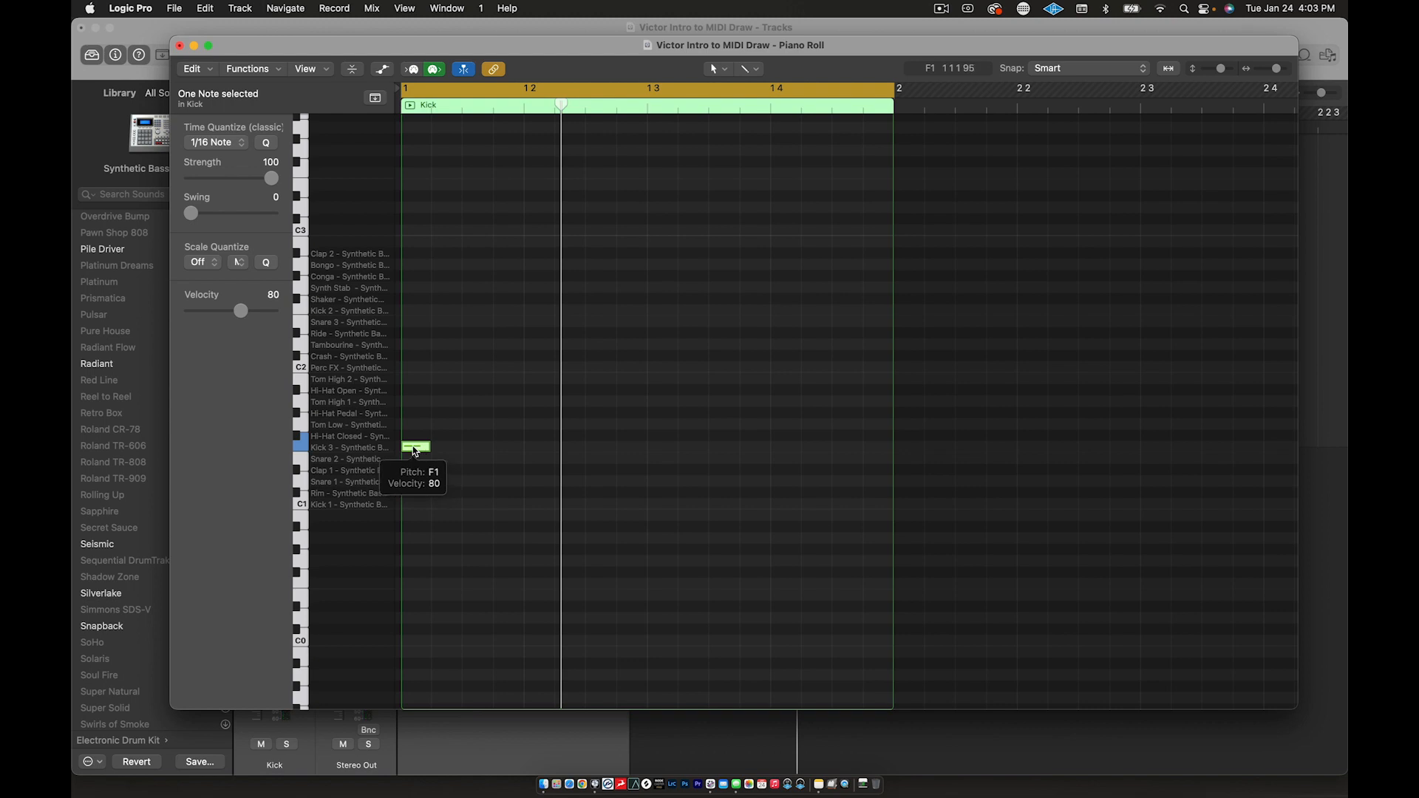
drag(415, 451, 786, 452)
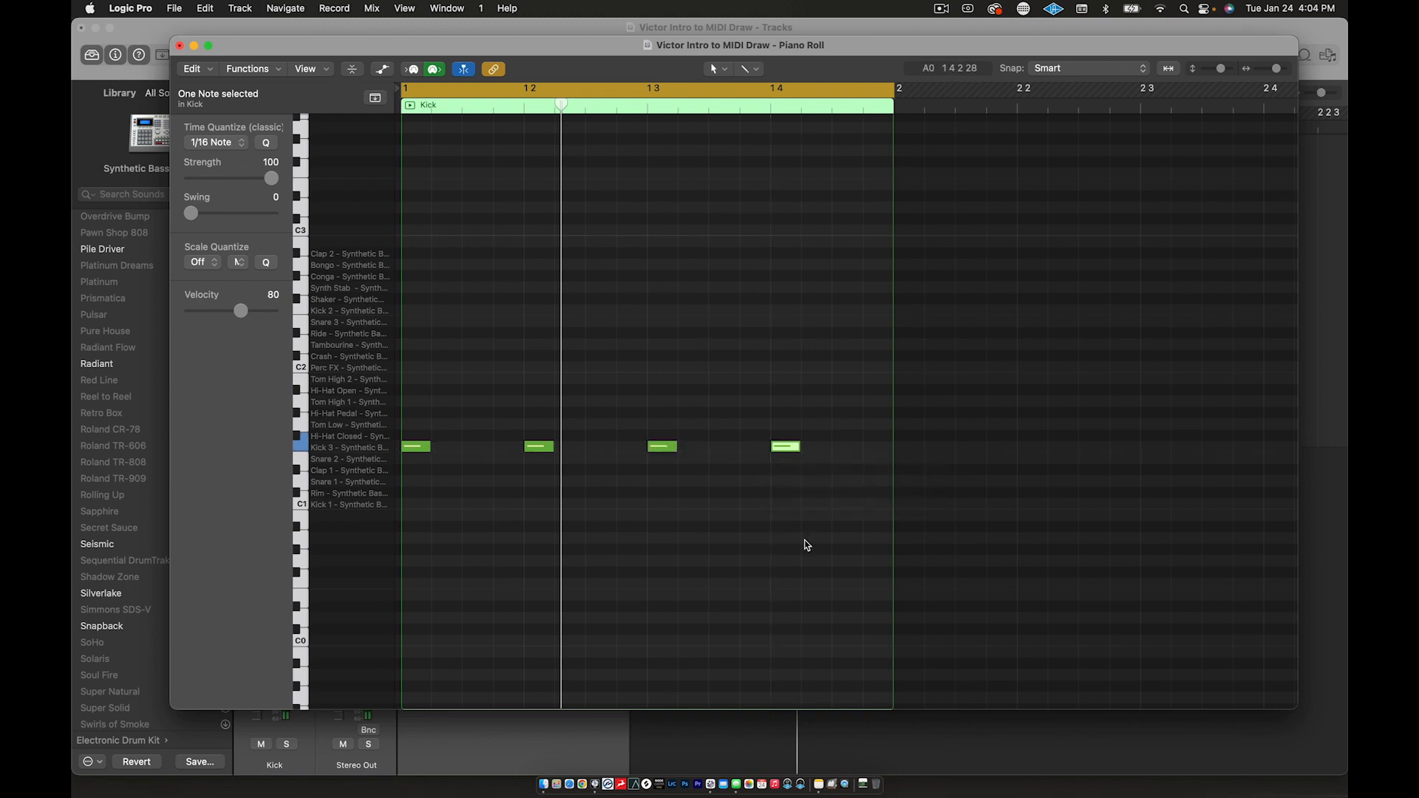
key(space)
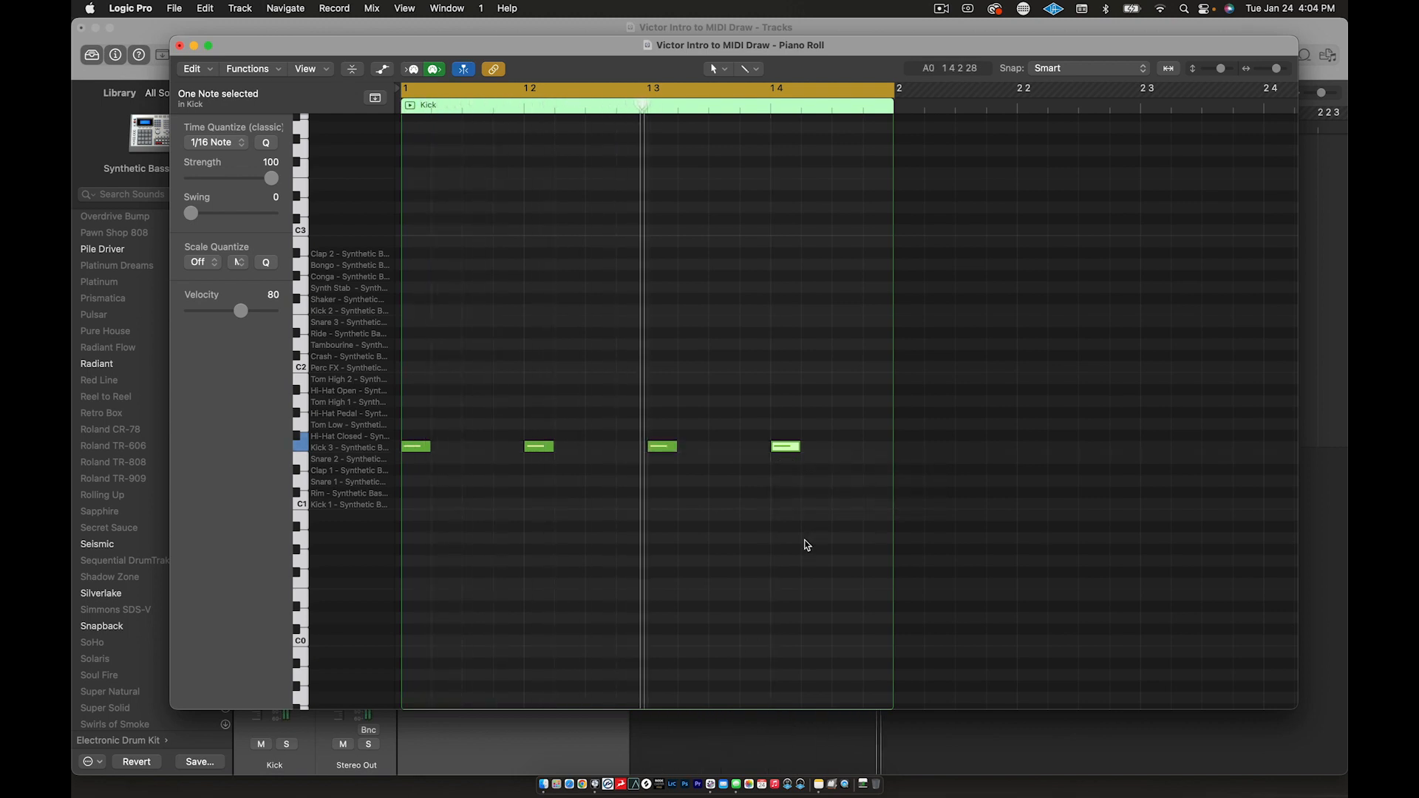
click(762, 535)
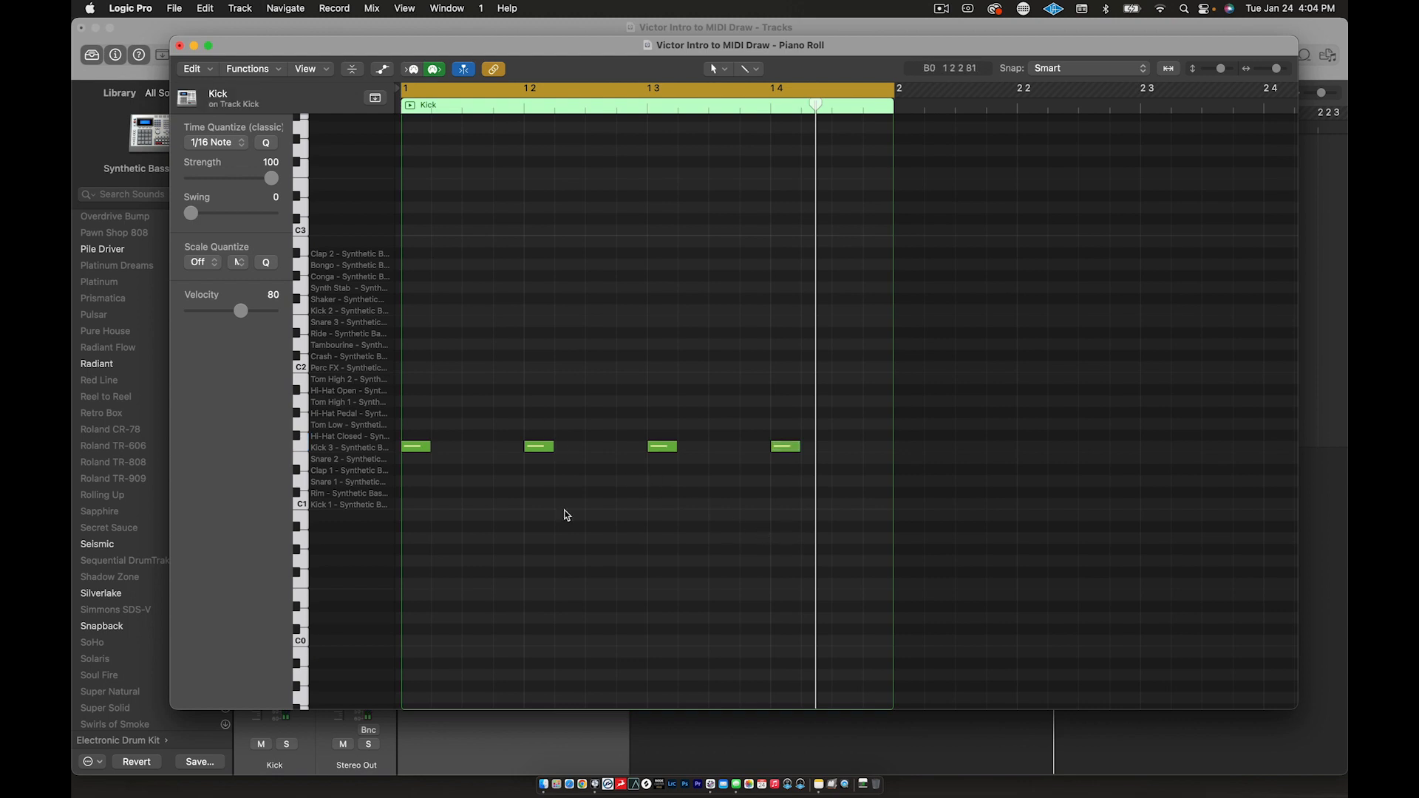
Delete the four Kick 3 notes in bar 1 and redraw Kick 3 notes on beats 1 and 2 only.
drag(490, 354, 419, 608)
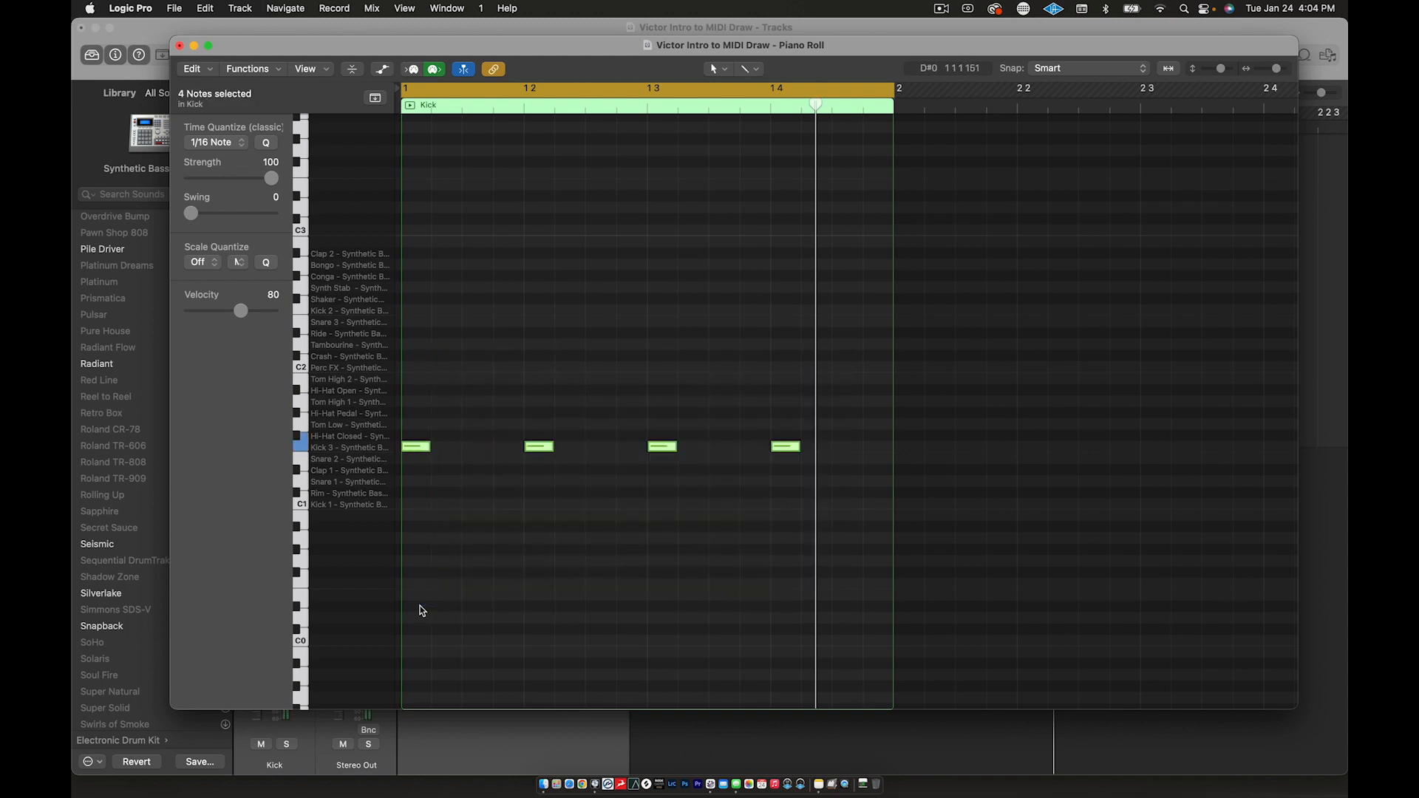
key(Delete)
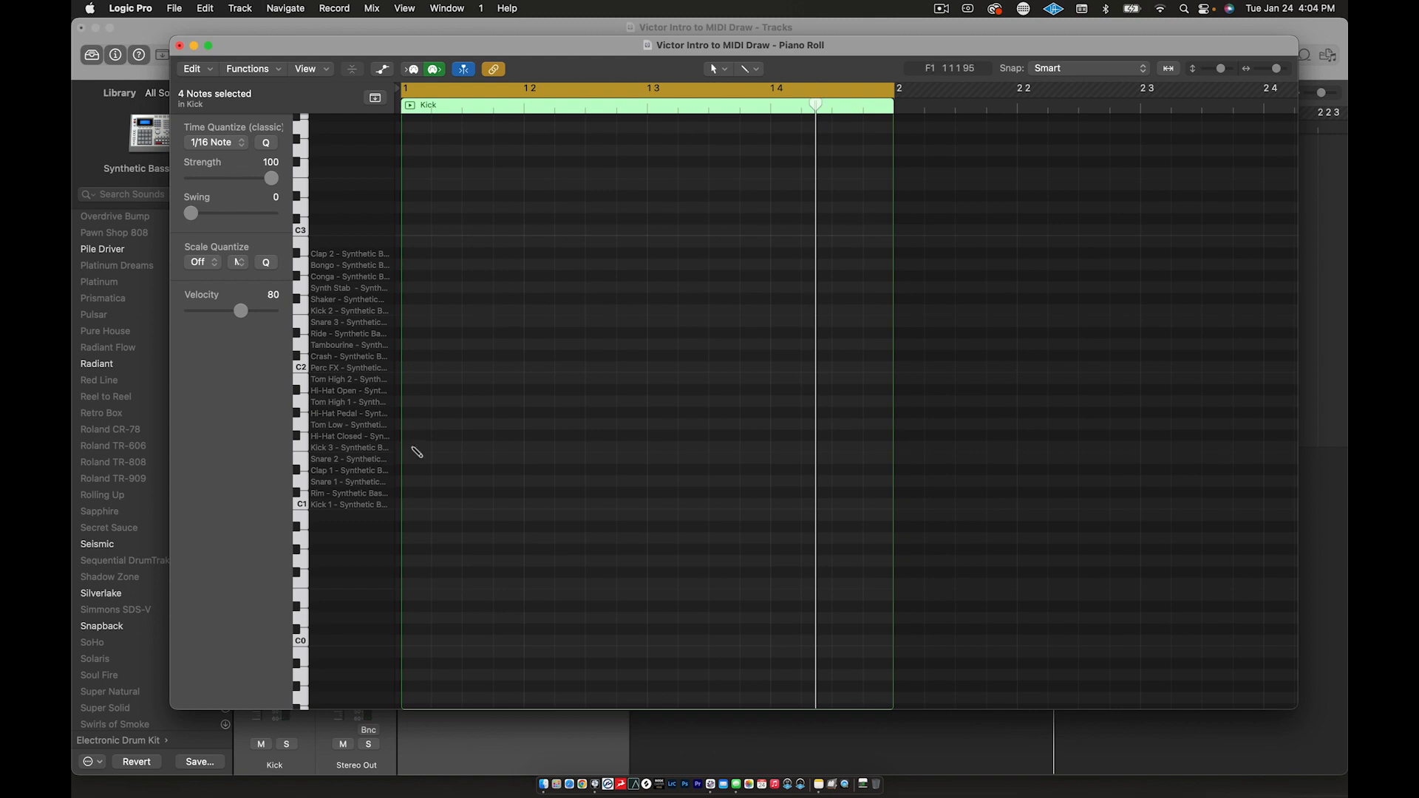
click(416, 448)
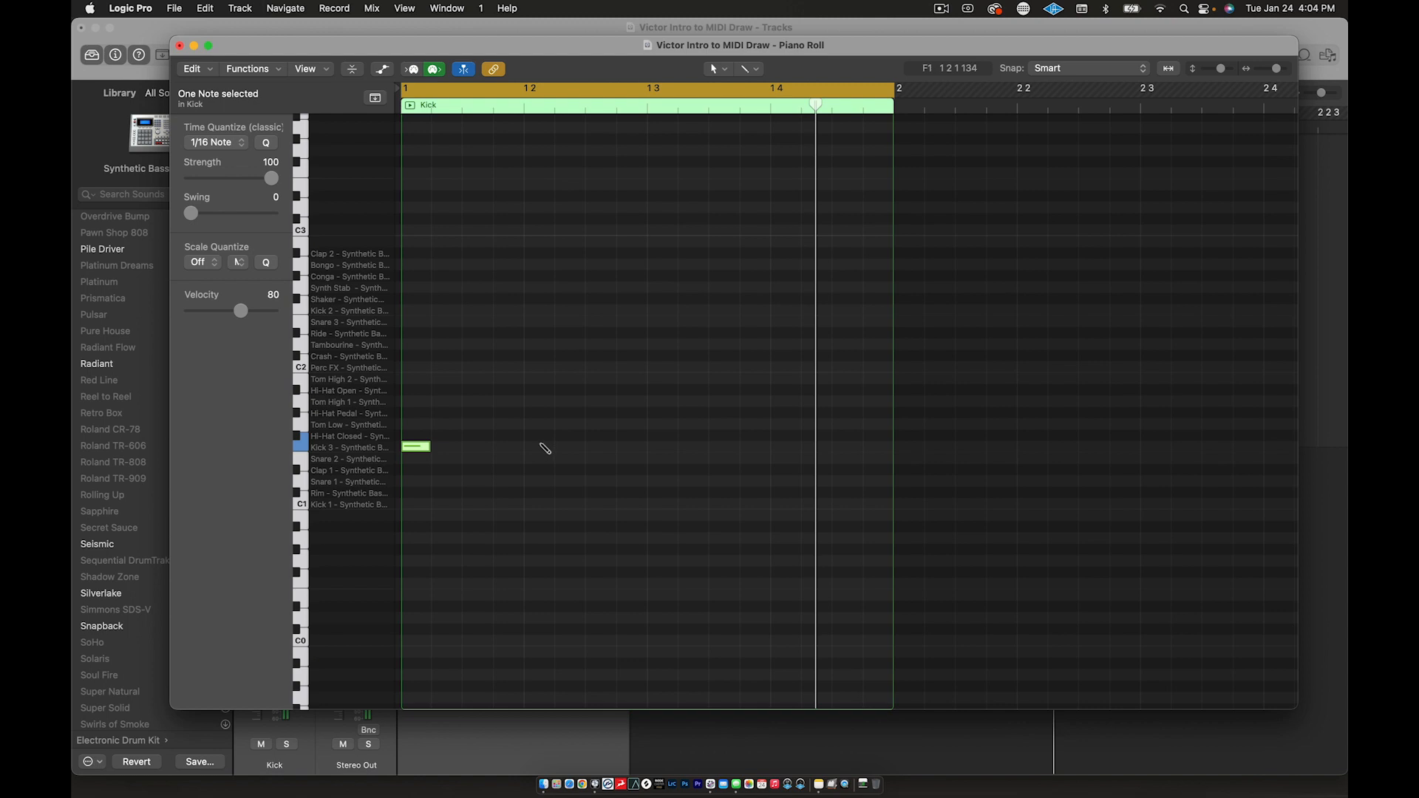
click(540, 447)
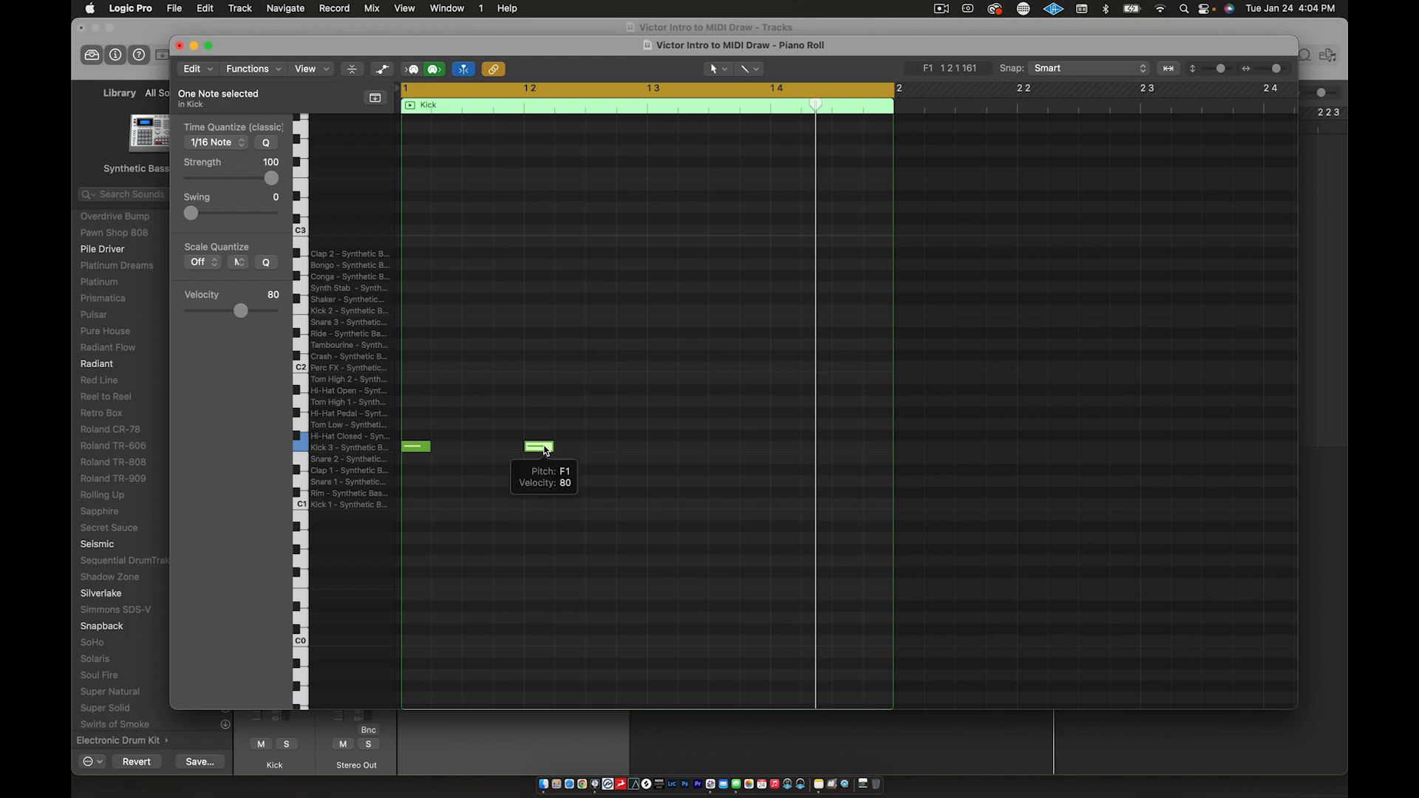
Copy the two Kick 3 notes from beats 1 and 2 to beats 3 and 4, and undo the copy.
drag(602, 386, 400, 528)
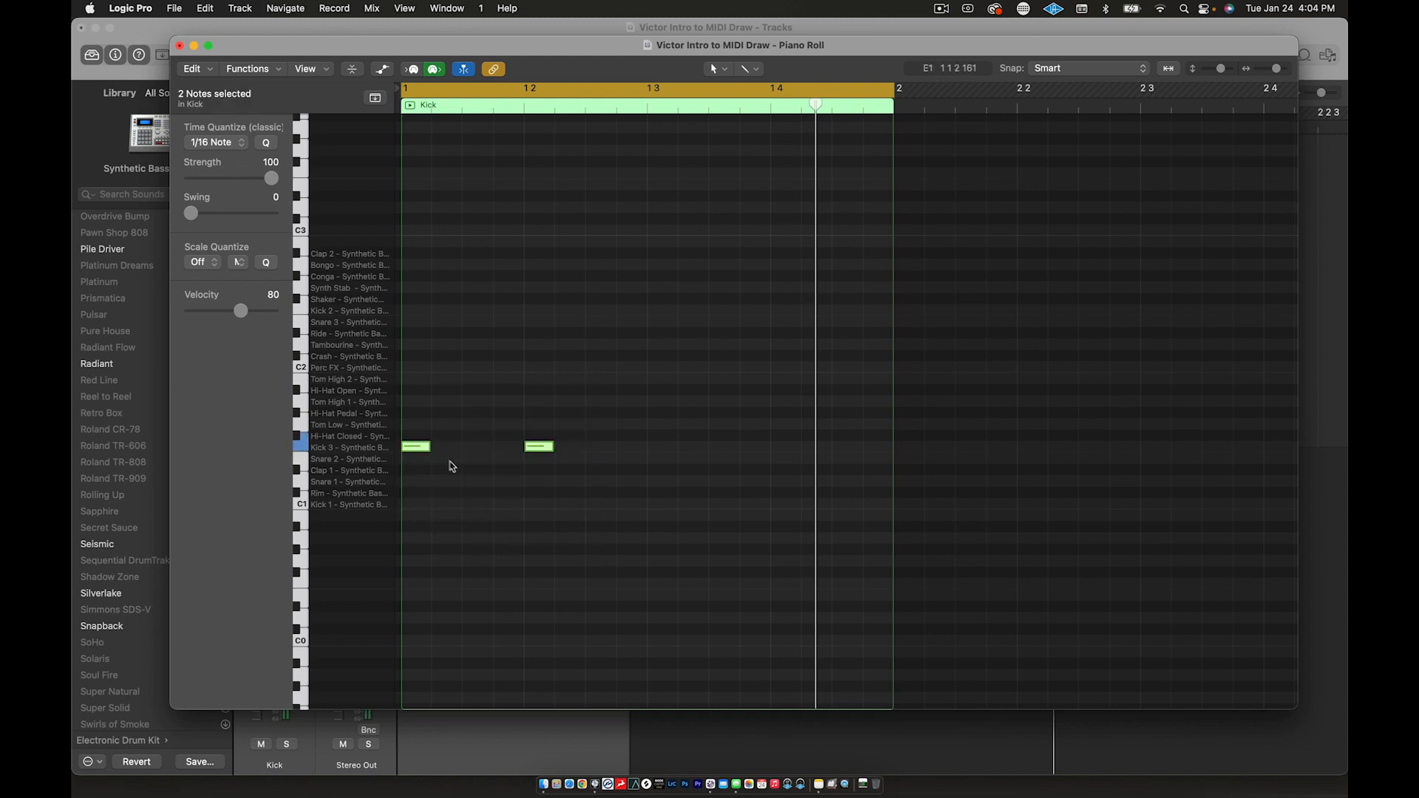
drag(419, 452, 663, 452)
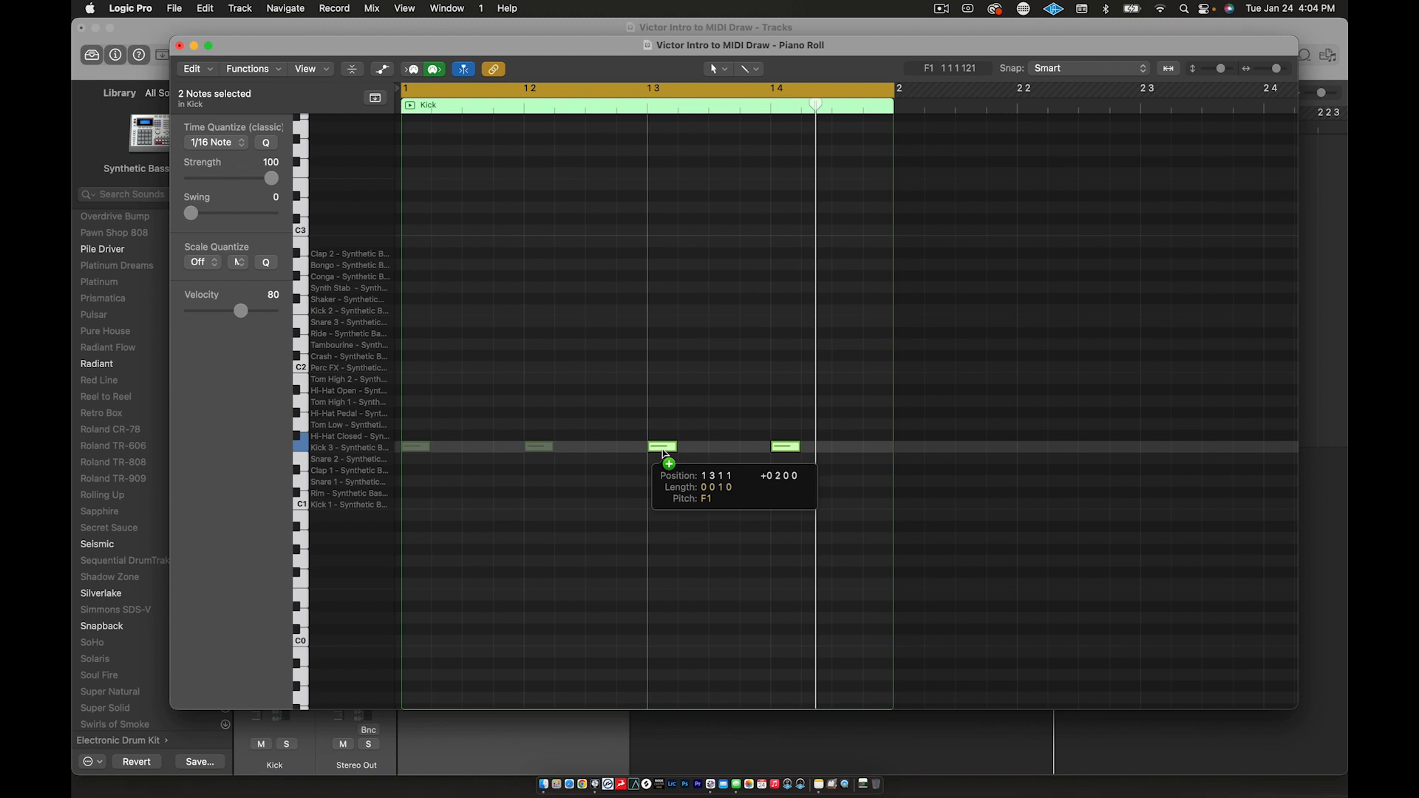
drag(663, 453, 664, 454)
click(665, 455)
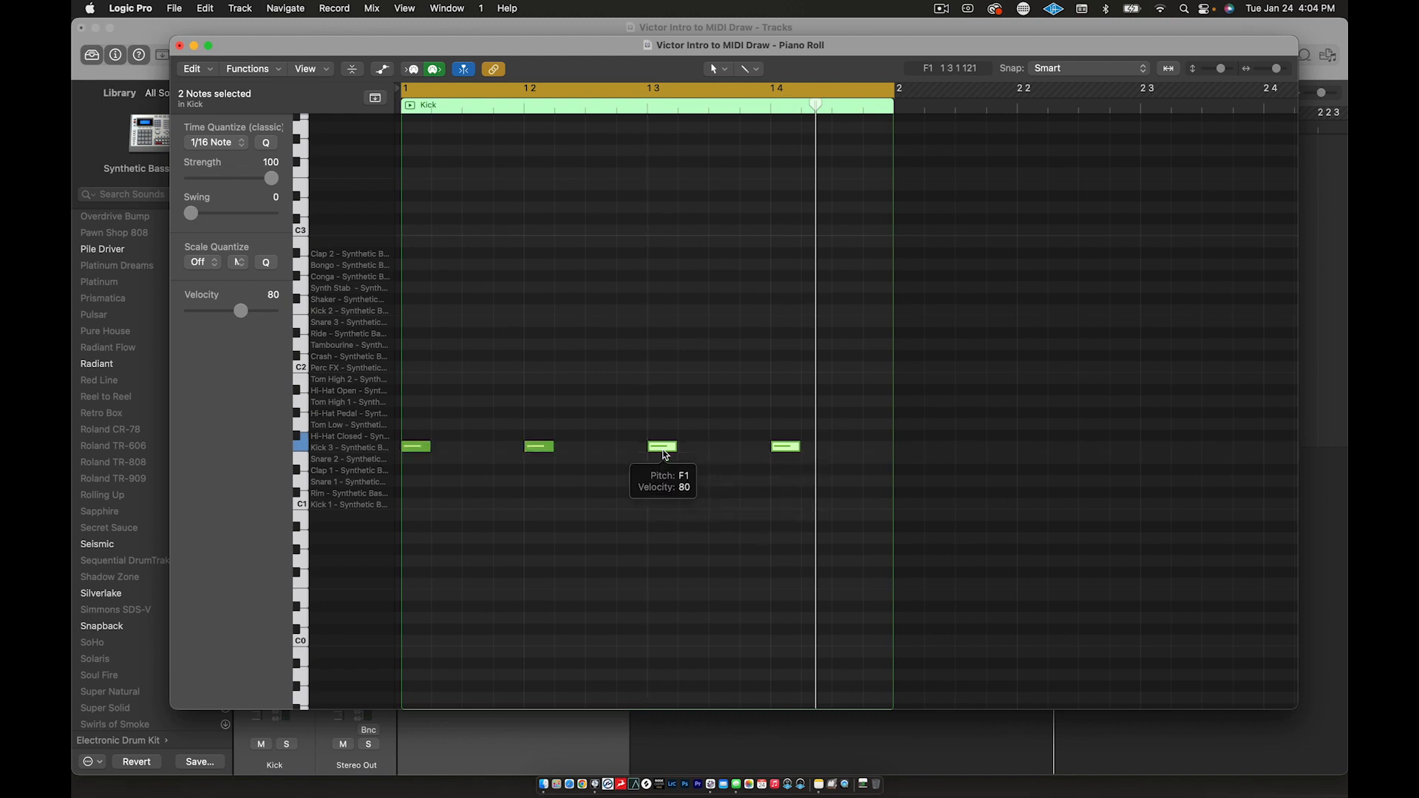
key(super+z)
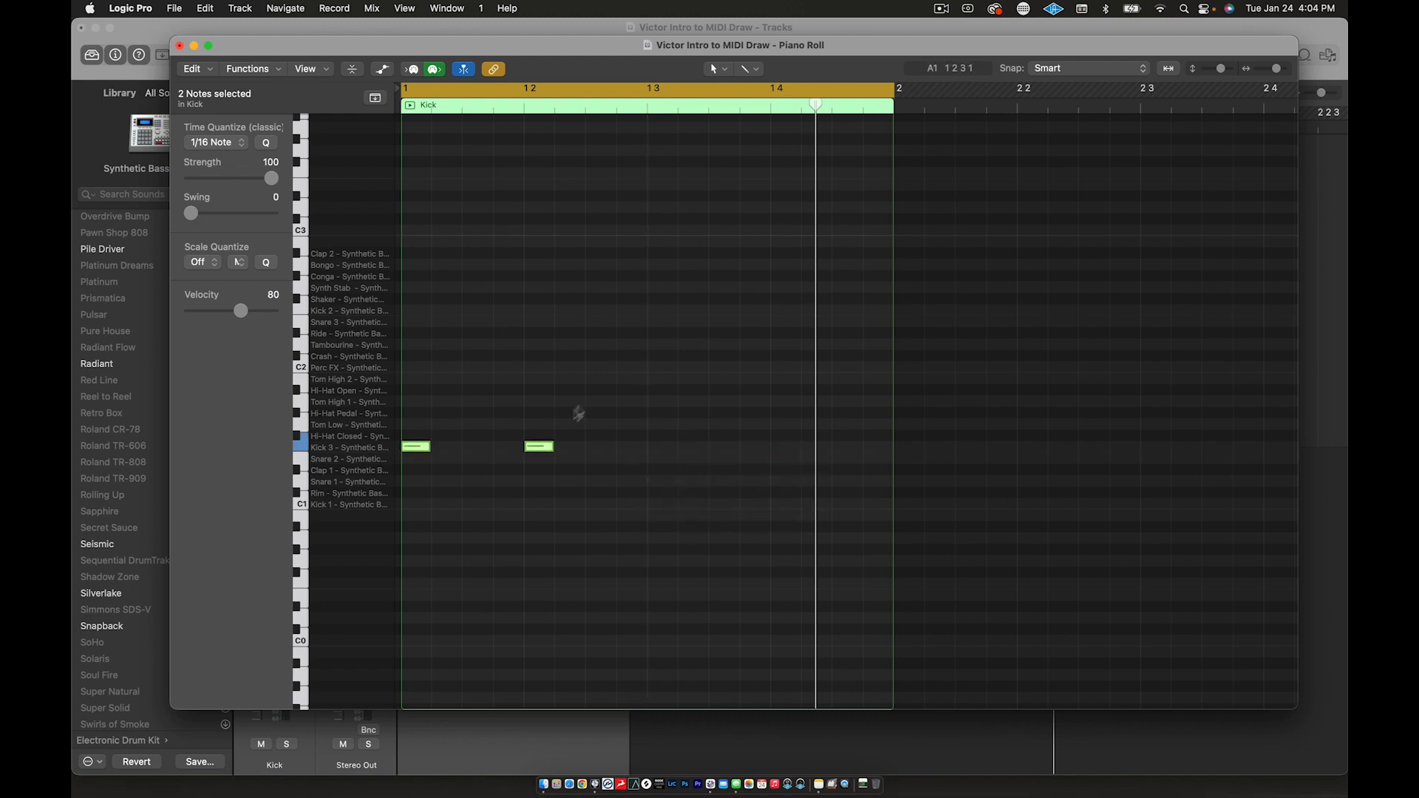
Move the two selected Kick 3 notes to beats 3 and 4 without copying them, and undo the move.
mouse_move(539, 451)
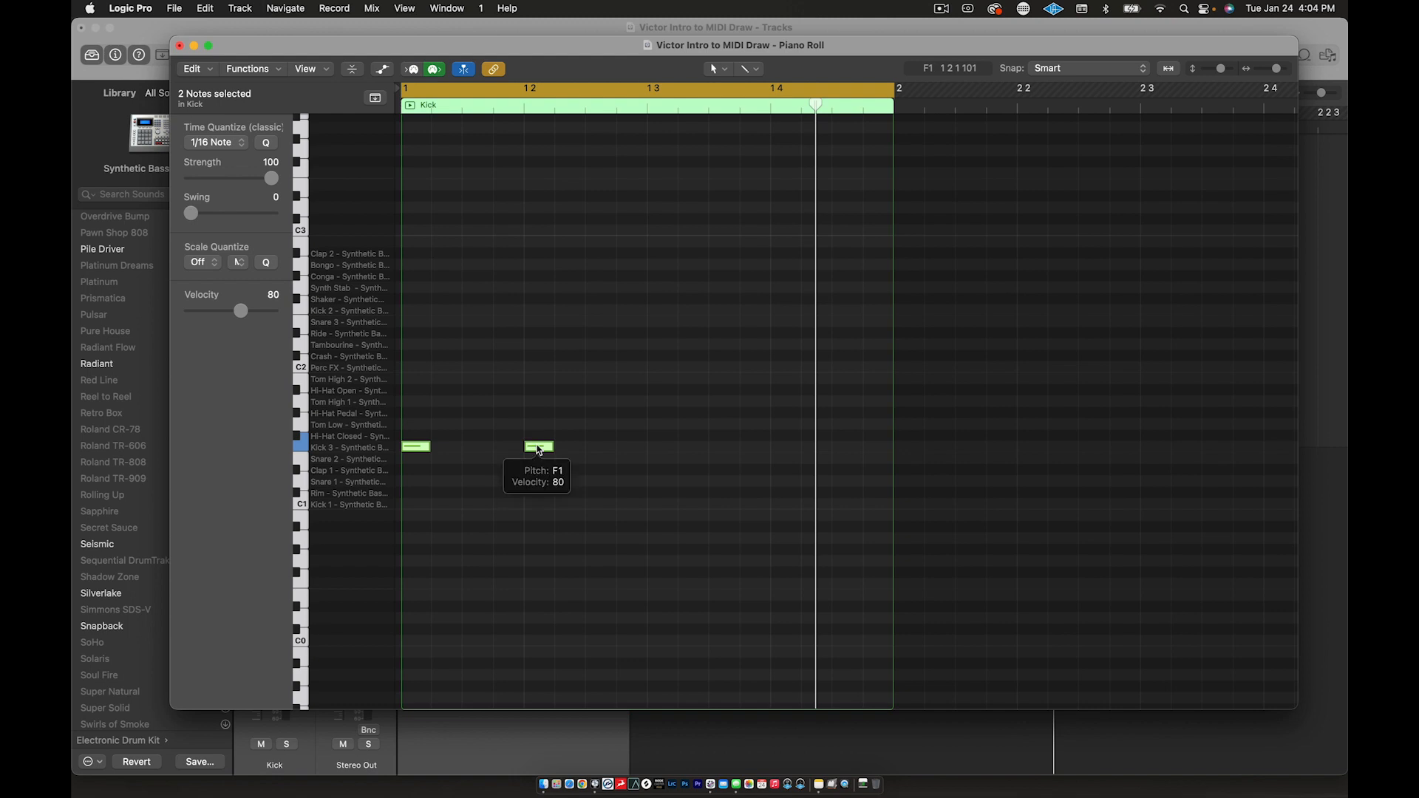
drag(539, 450, 783, 452)
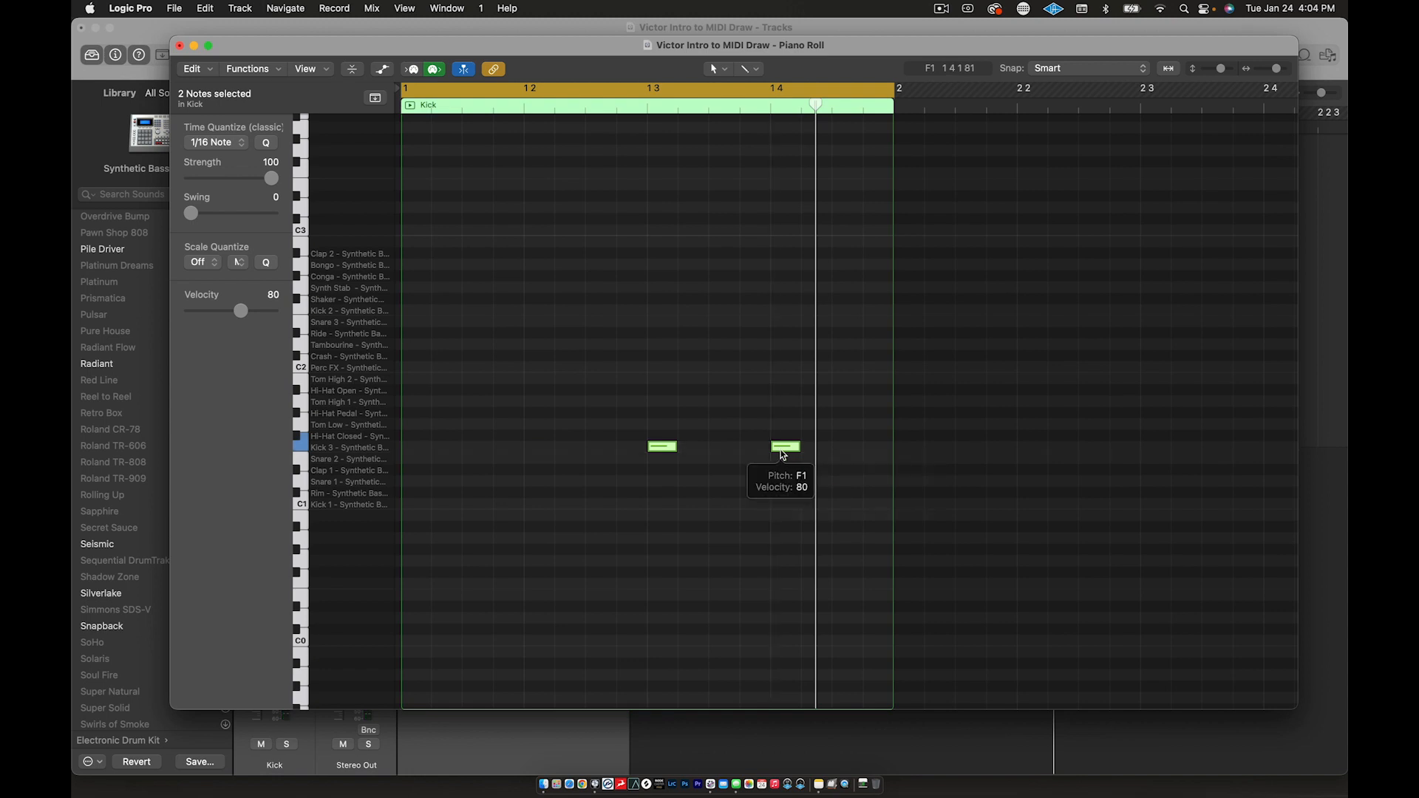
key(super+z)
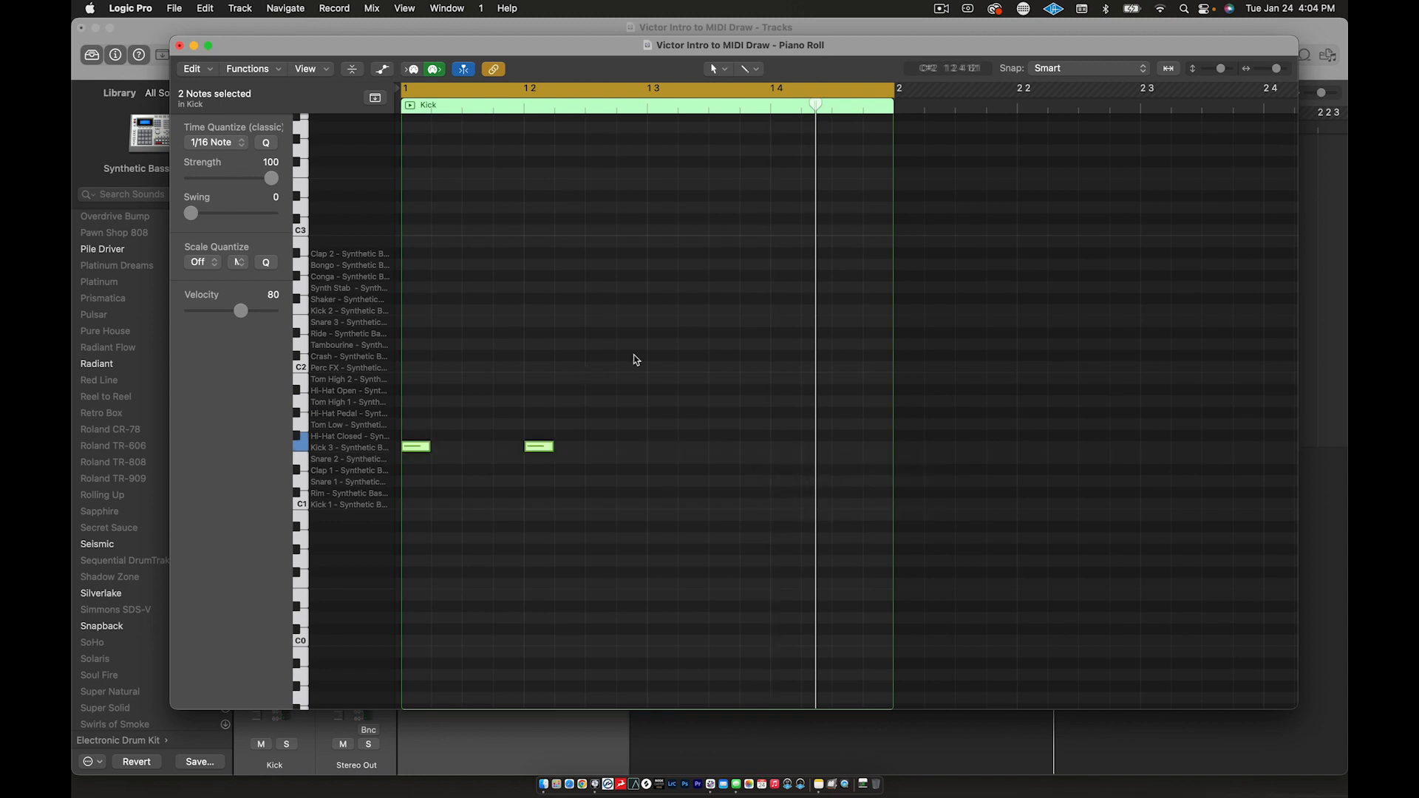
Copy the Kick 3 notes on beats 1 and 2 to beats 3 and 4, and close the Piano Roll window.
drag(633, 357, 386, 538)
drag(414, 450, 660, 452)
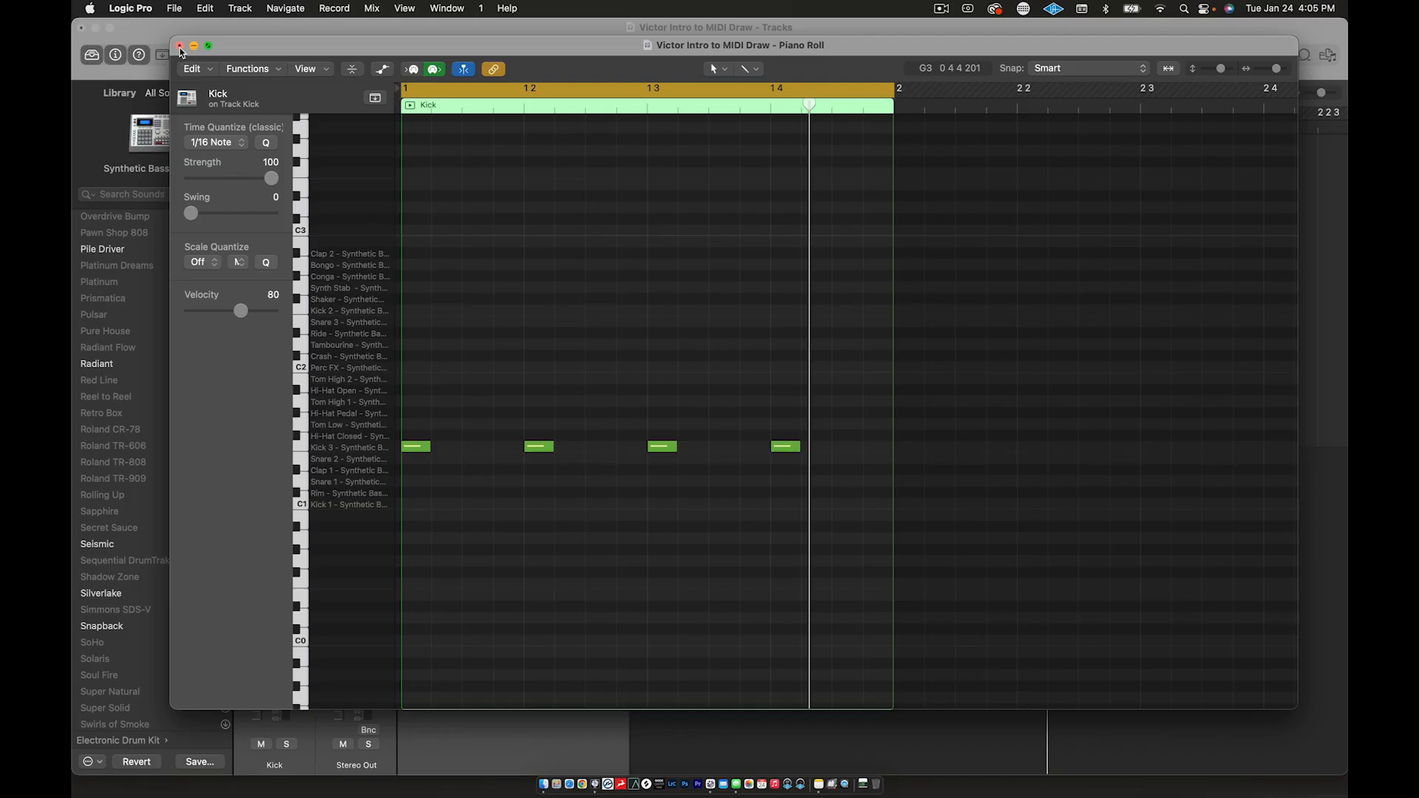
click(179, 46)
click(904, 541)
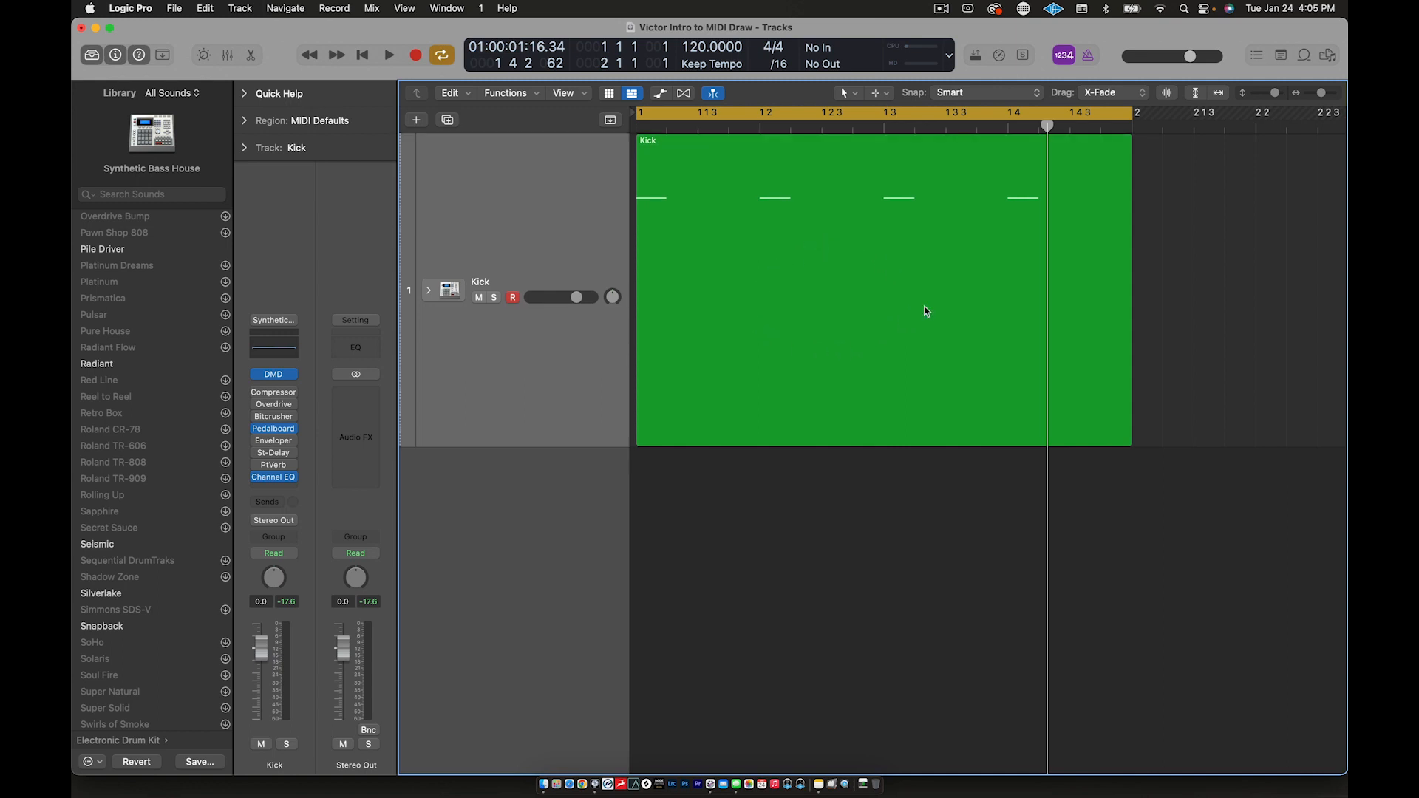
Open the Kick region in the Piano Roll, also open it as a separate window, and close that window.
scroll(792, 304, down, 3)
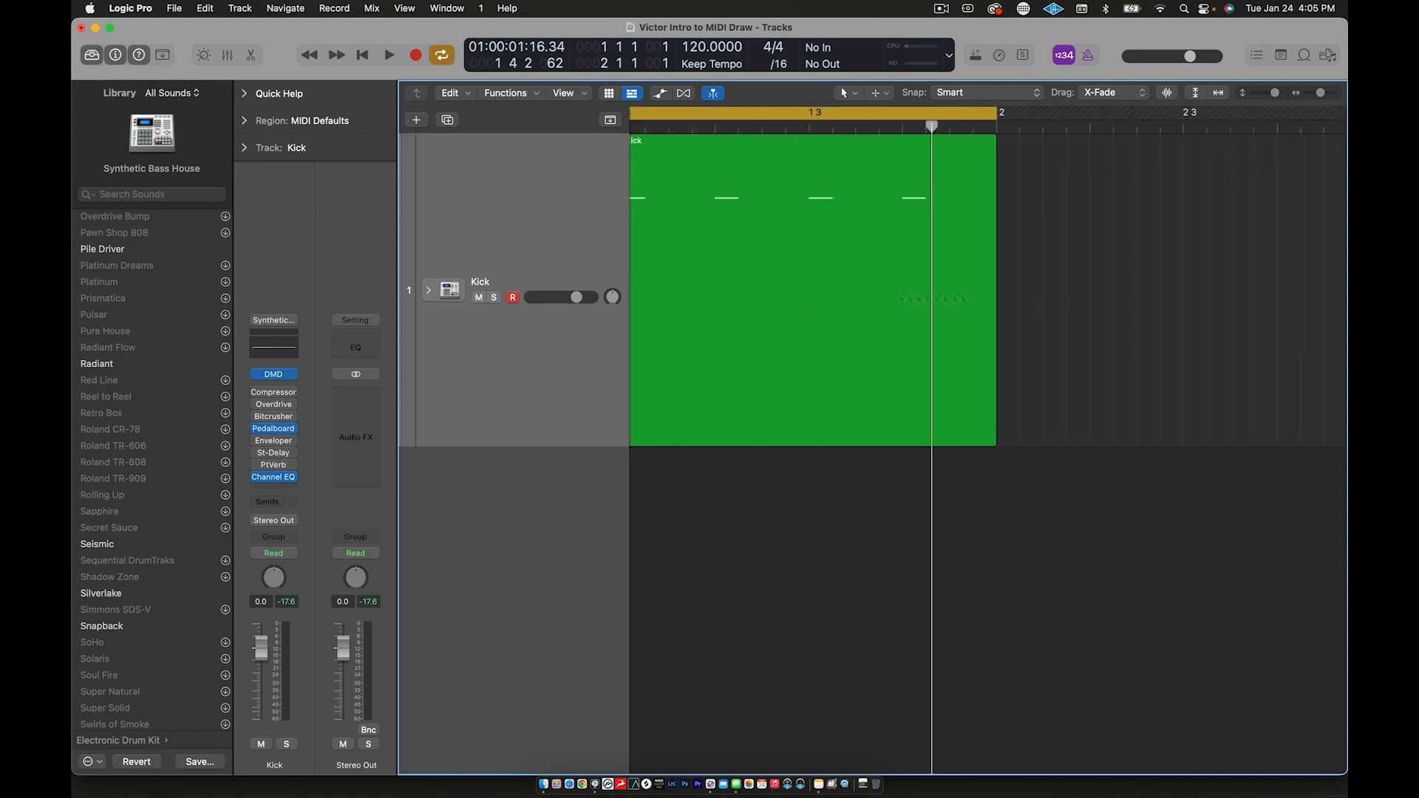
scroll(1073, 310, left, 2)
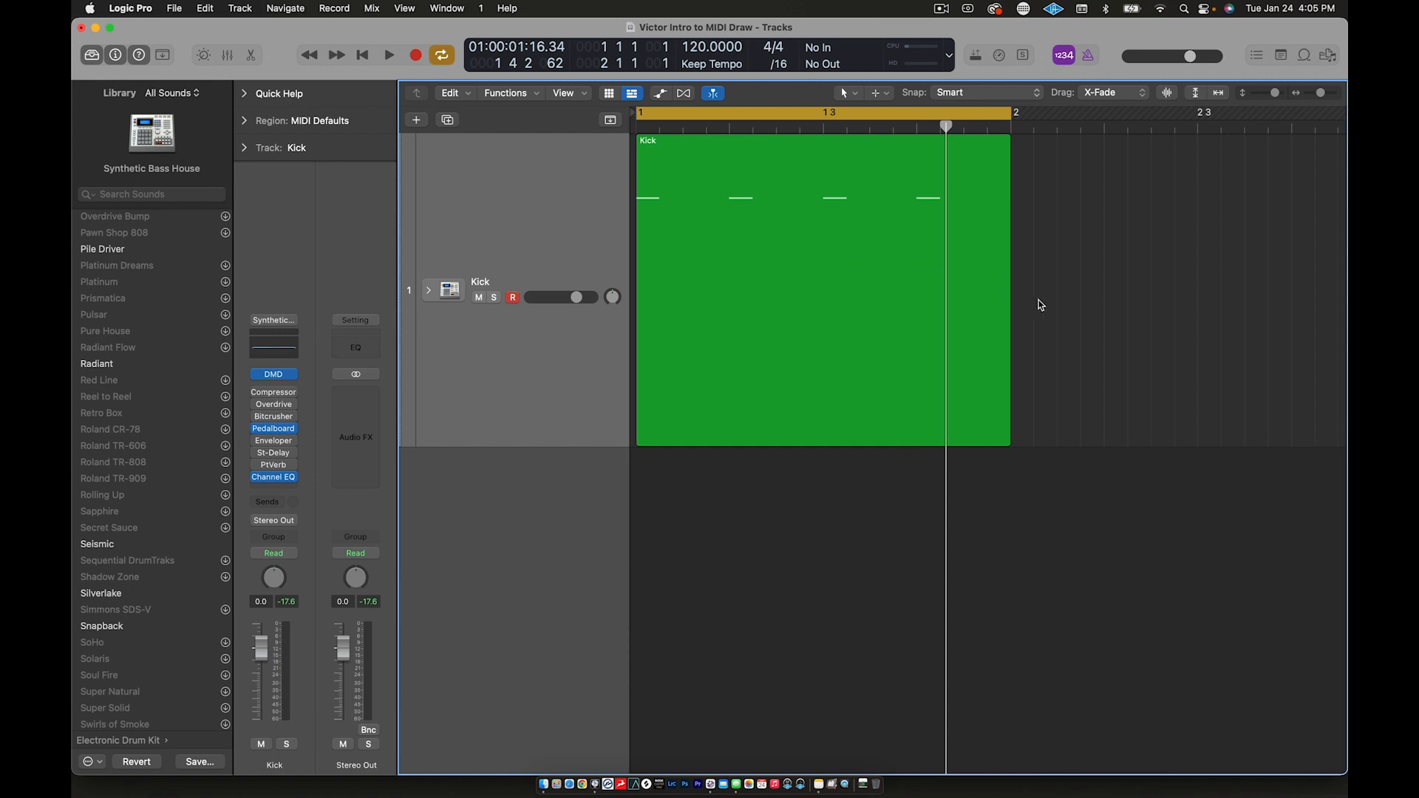
double_click(744, 295)
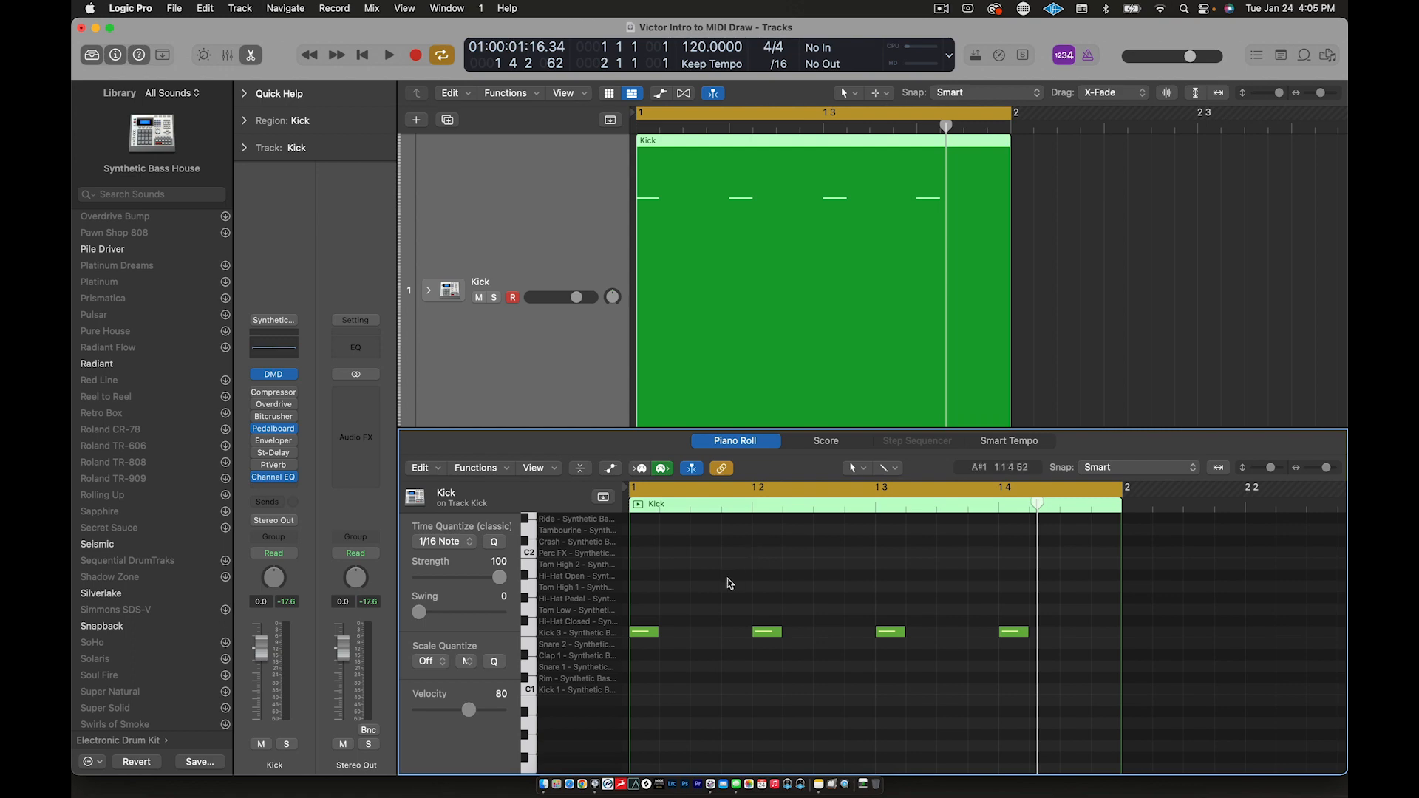
key(super+4)
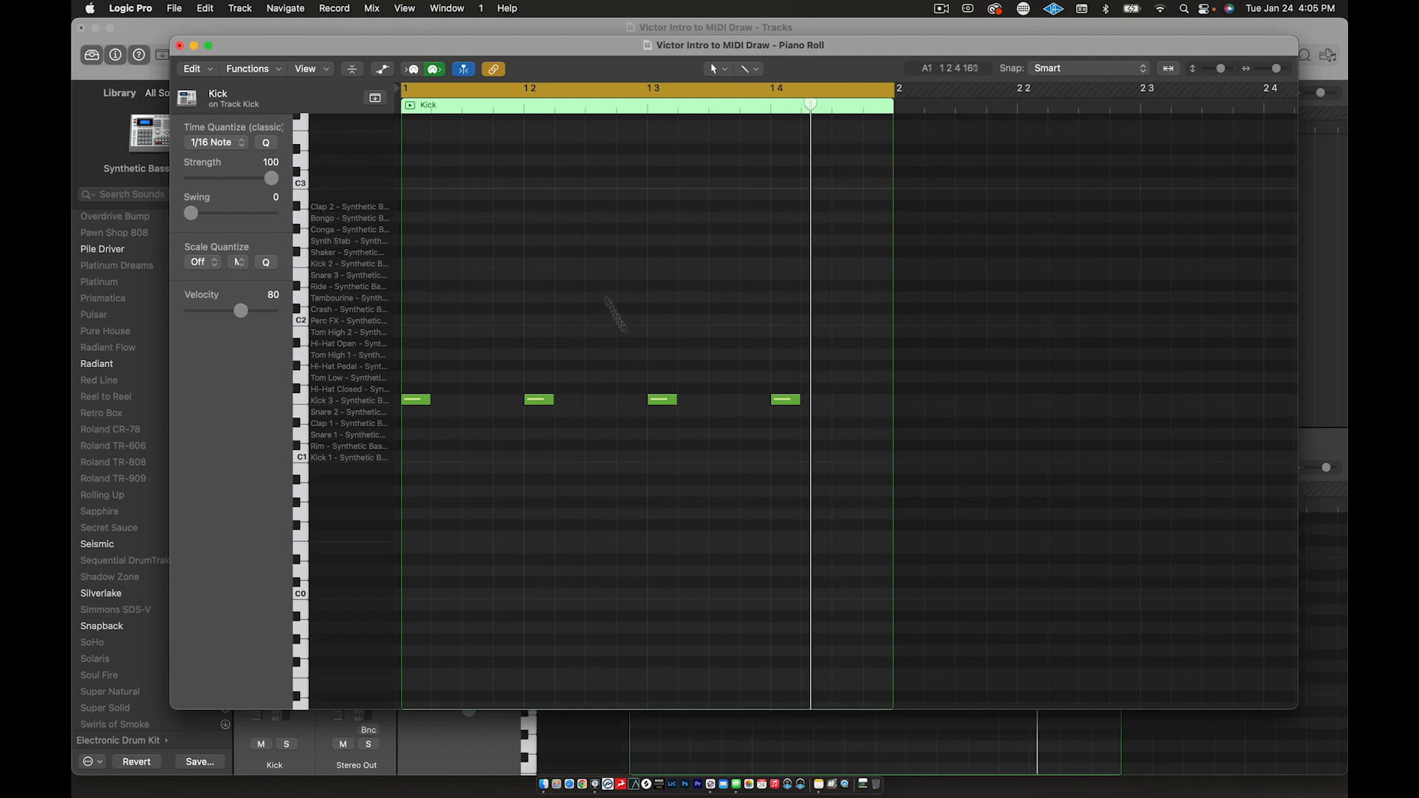
double_click(535, 48)
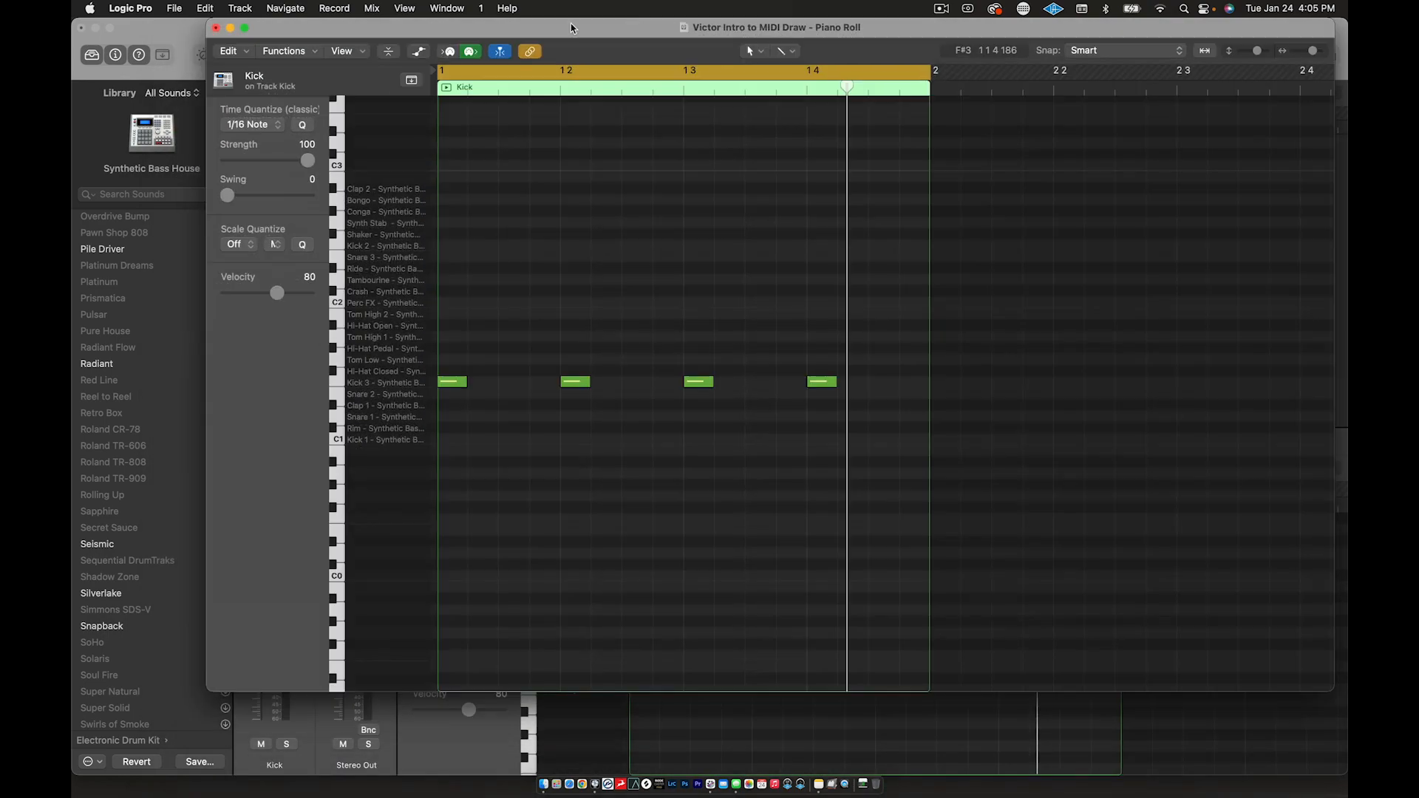
click(216, 28)
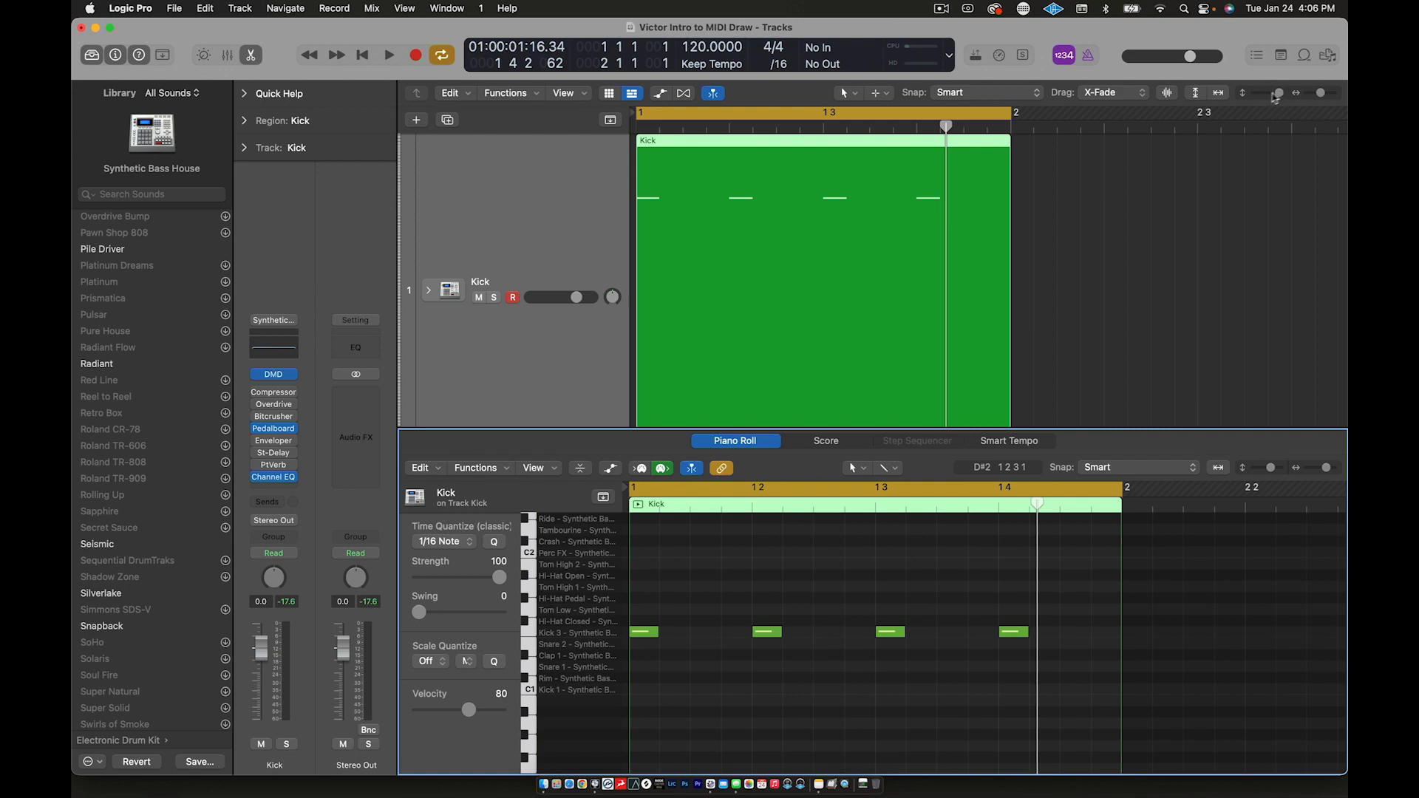
Reduce the track height and add a new Synthetic Bass House track below the Kick track with the same settings.
drag(1280, 96, 1270, 97)
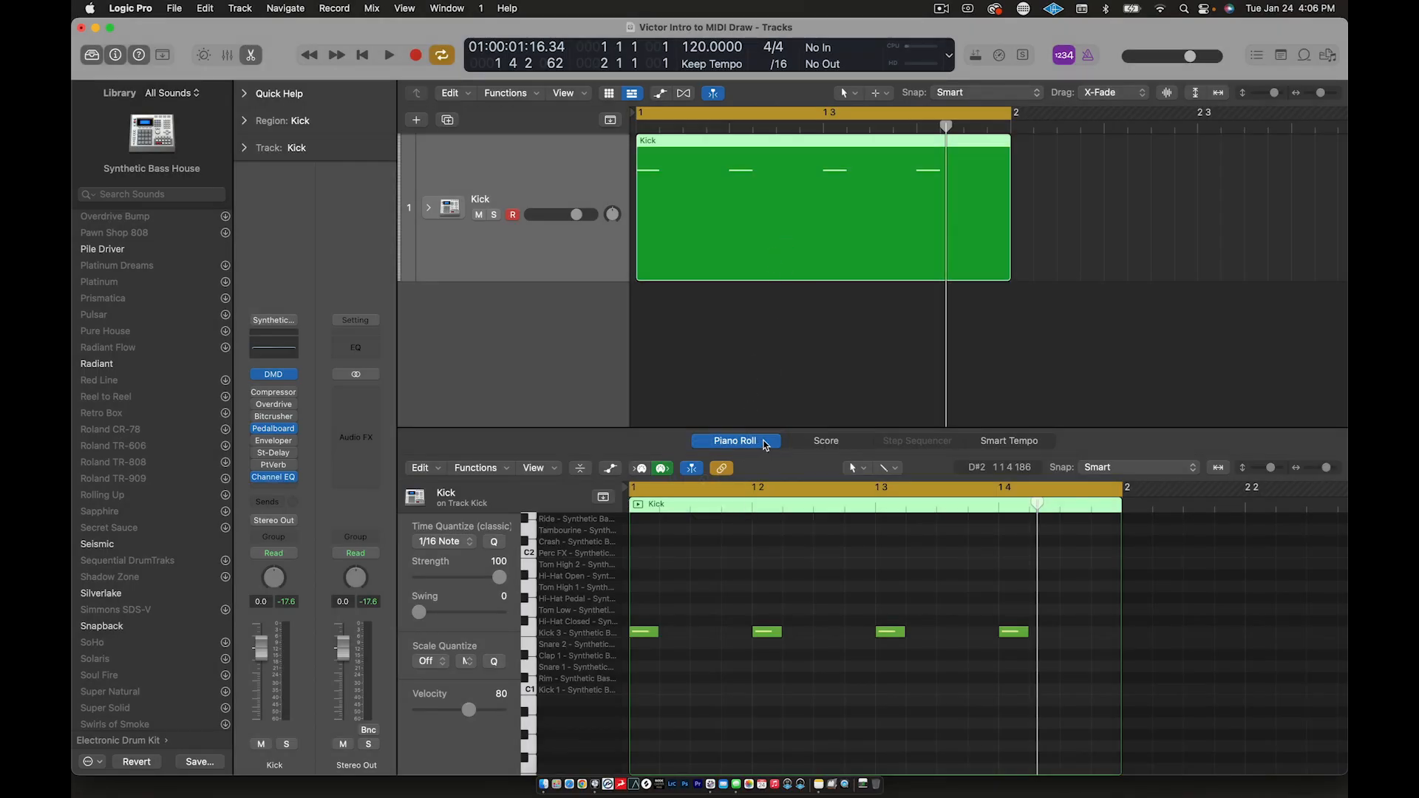
click(765, 445)
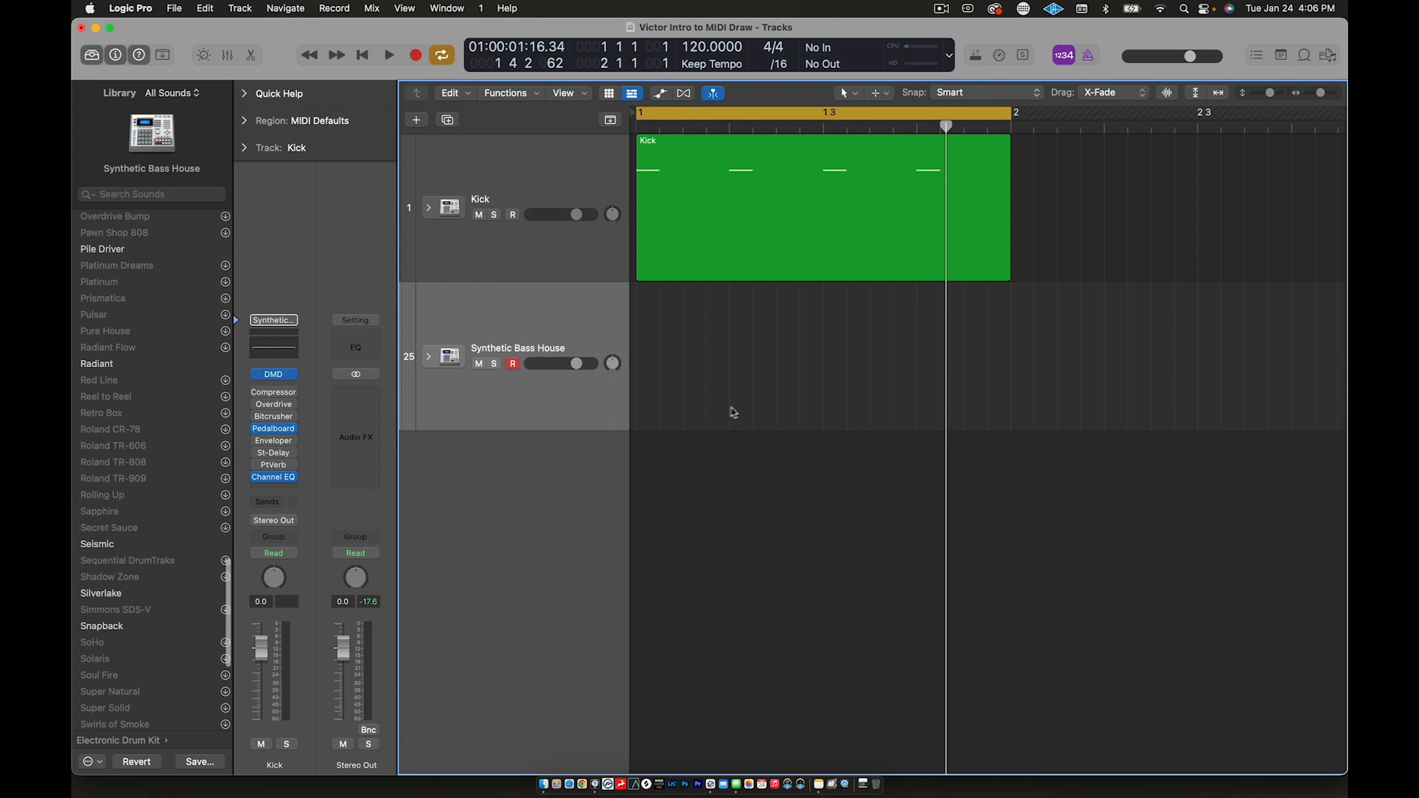
Rename the new Synthetic Bass House track below Kick as Snare 1.
click(545, 177)
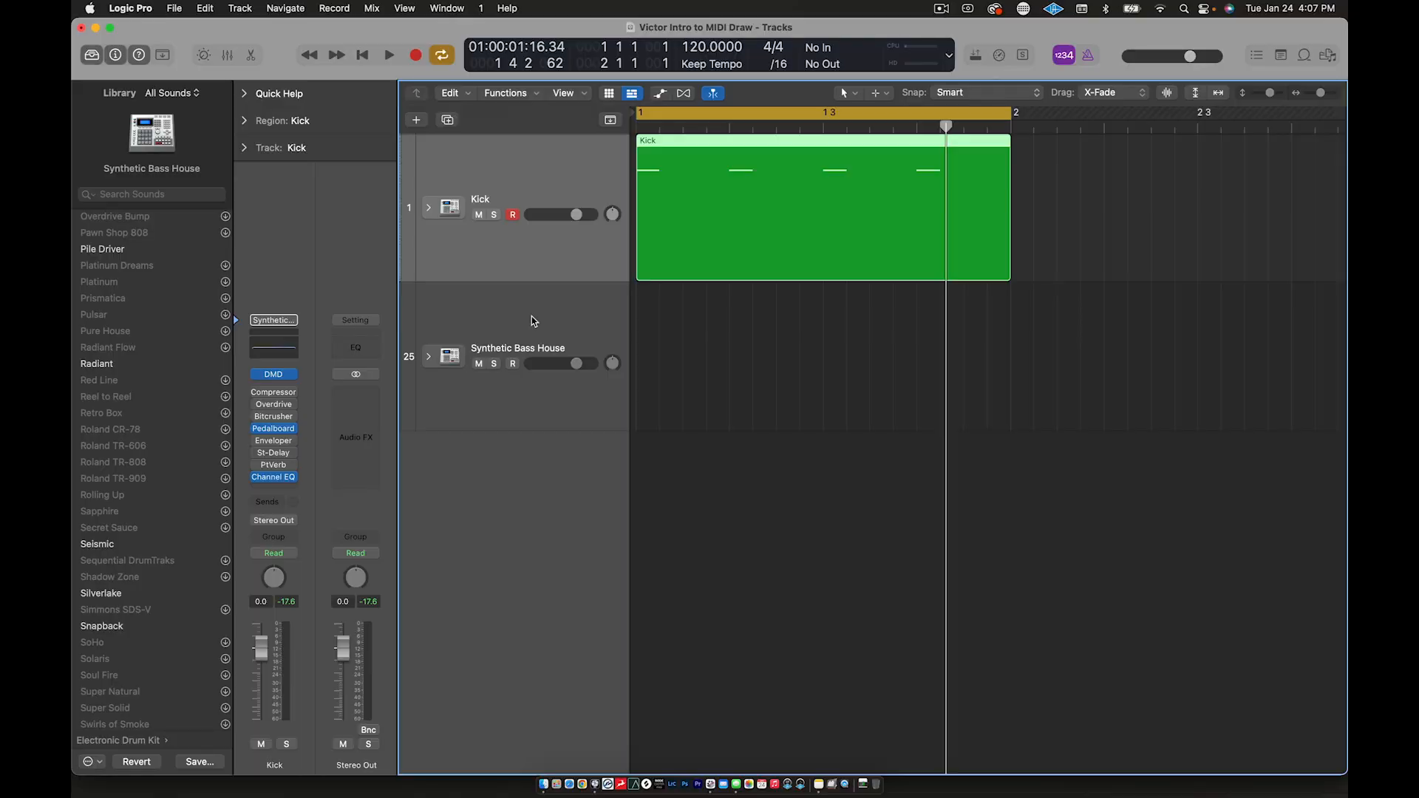
click(556, 305)
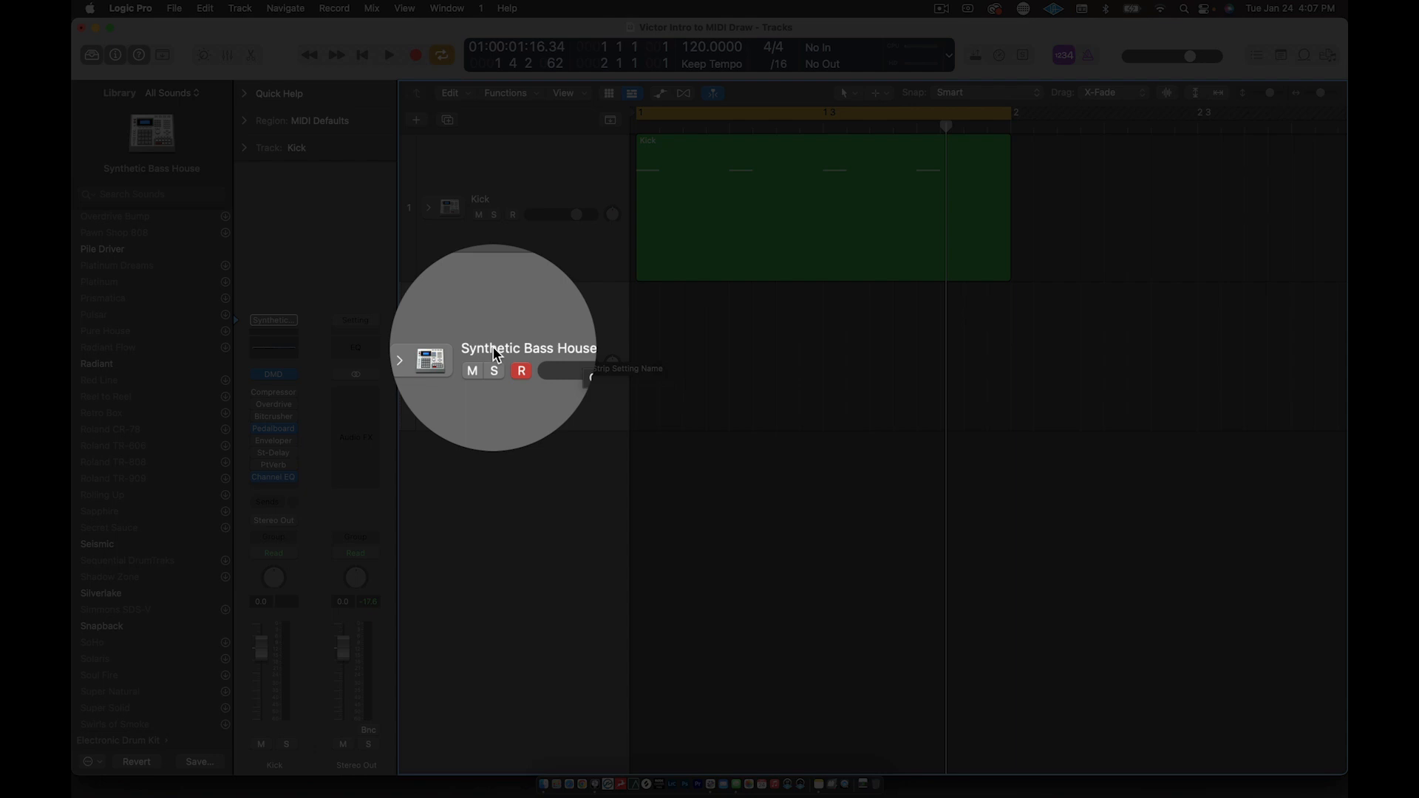
double_click(494, 347)
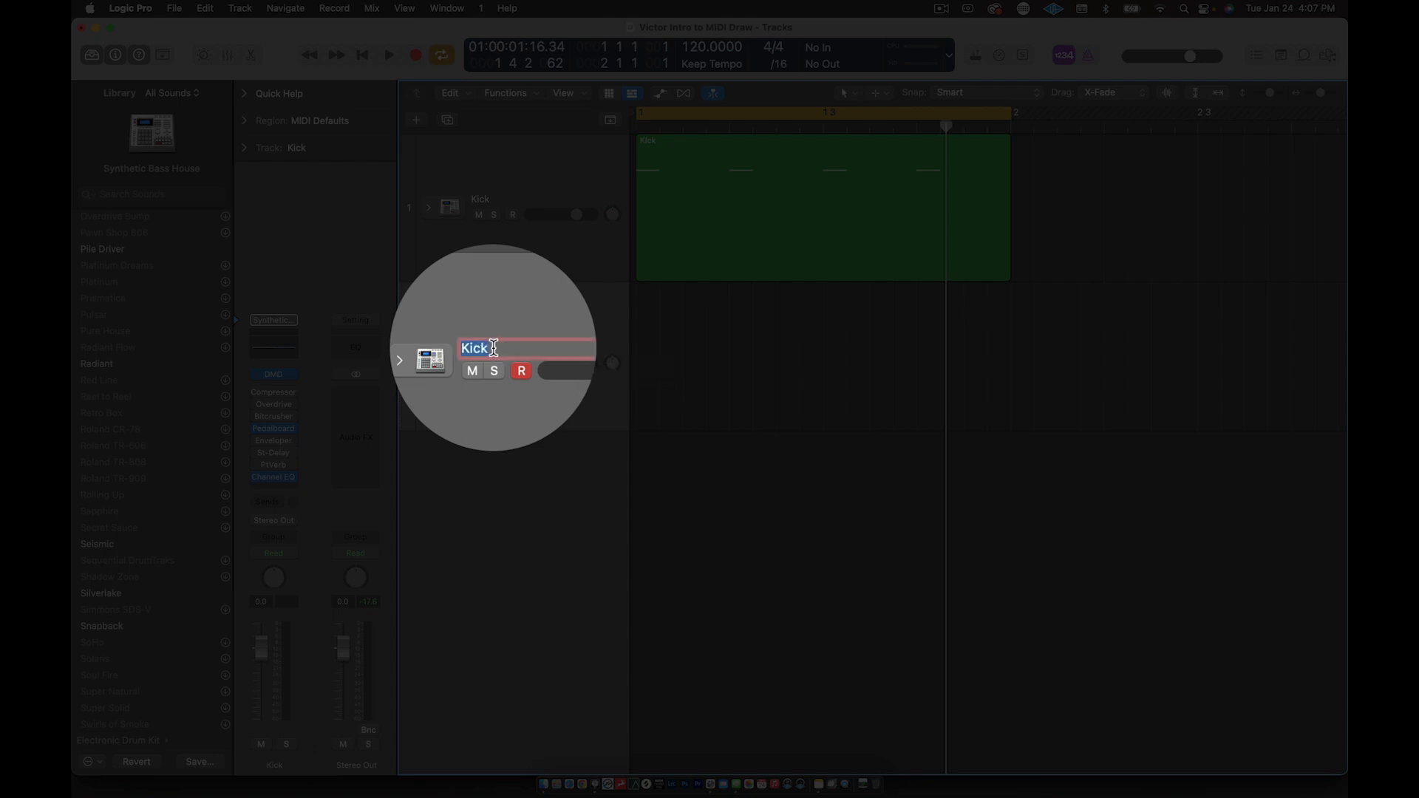
text(Snare 1)
key(Return)
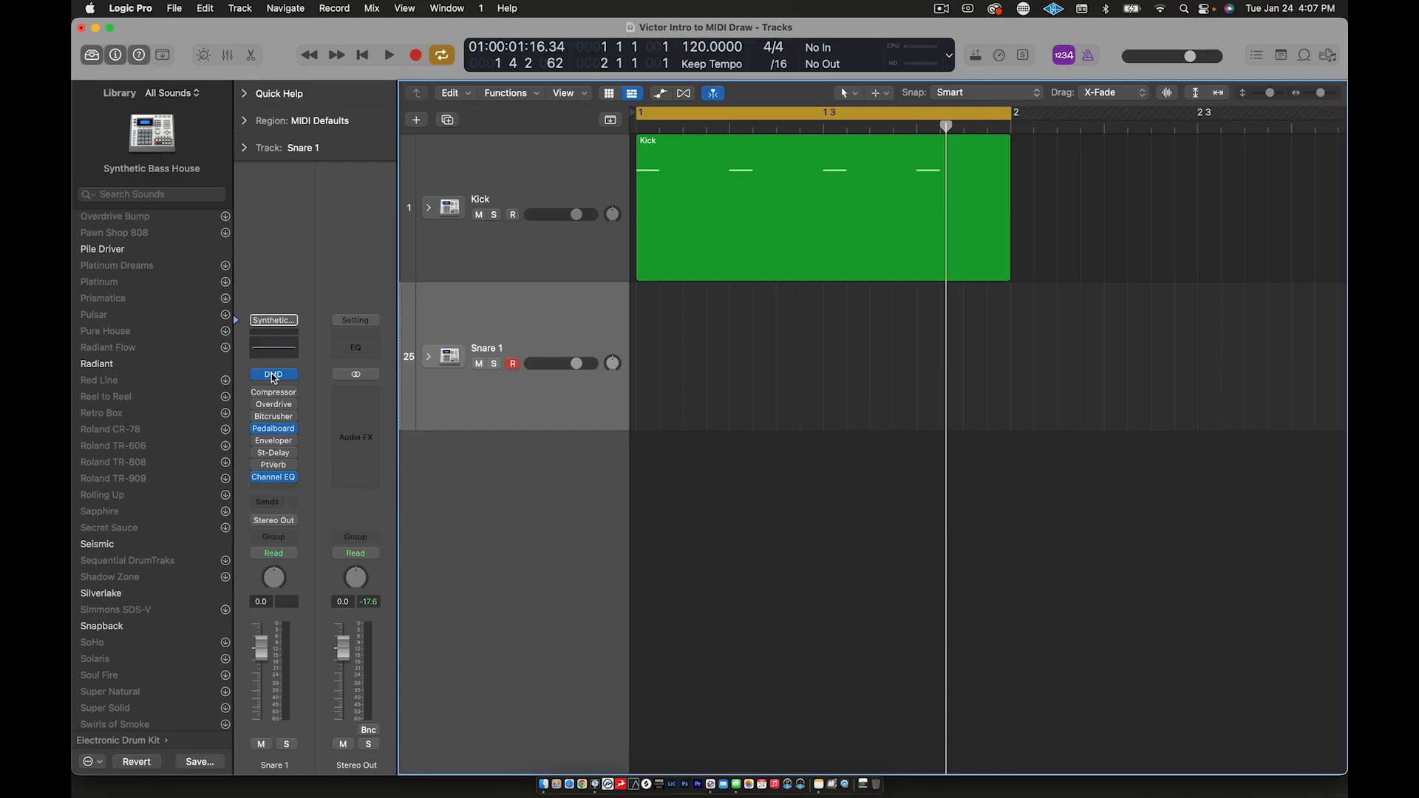
Examine the drum kit in Drum Machine Designer for the Snare 1 track and the Kick track, closing it each time.
click(272, 374)
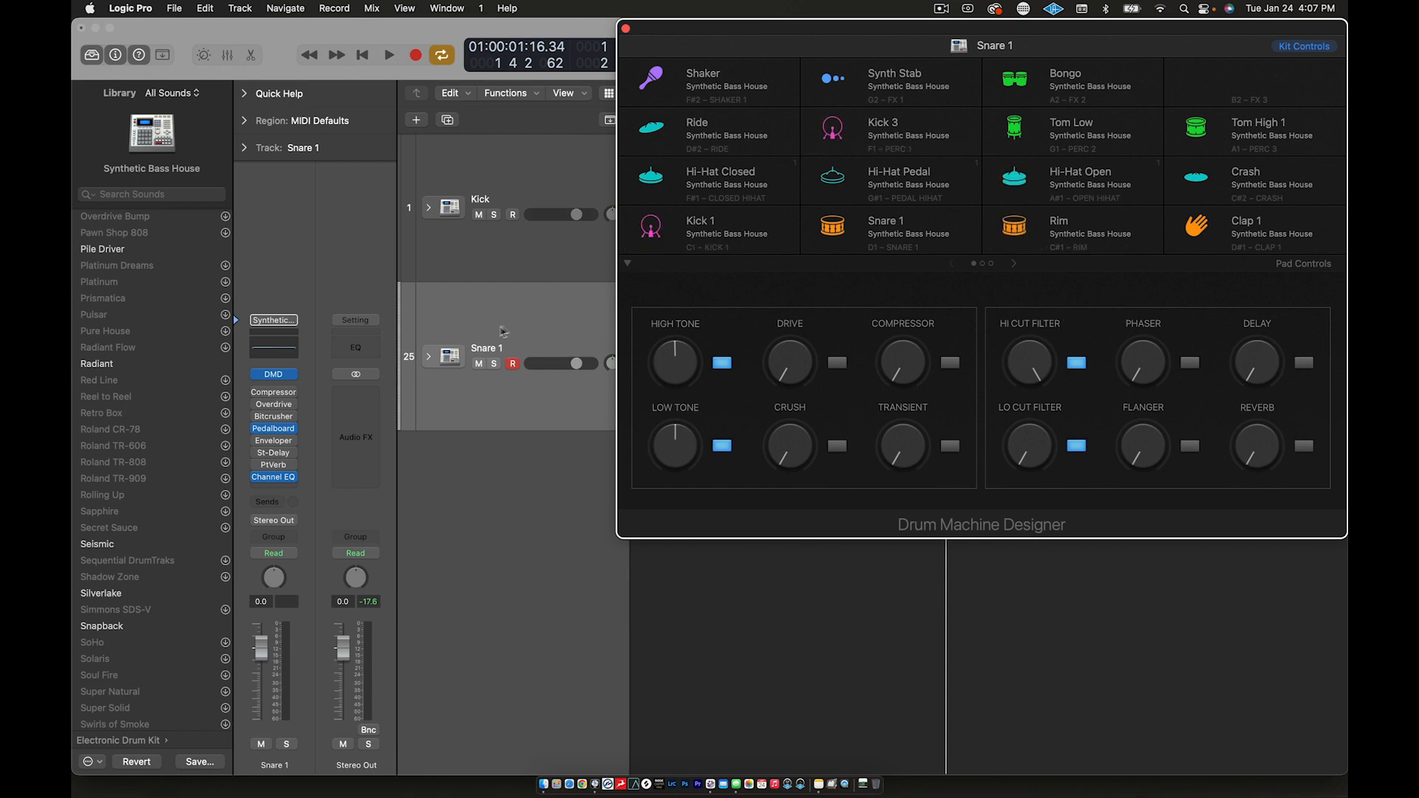
drag(714, 32, 714, 262)
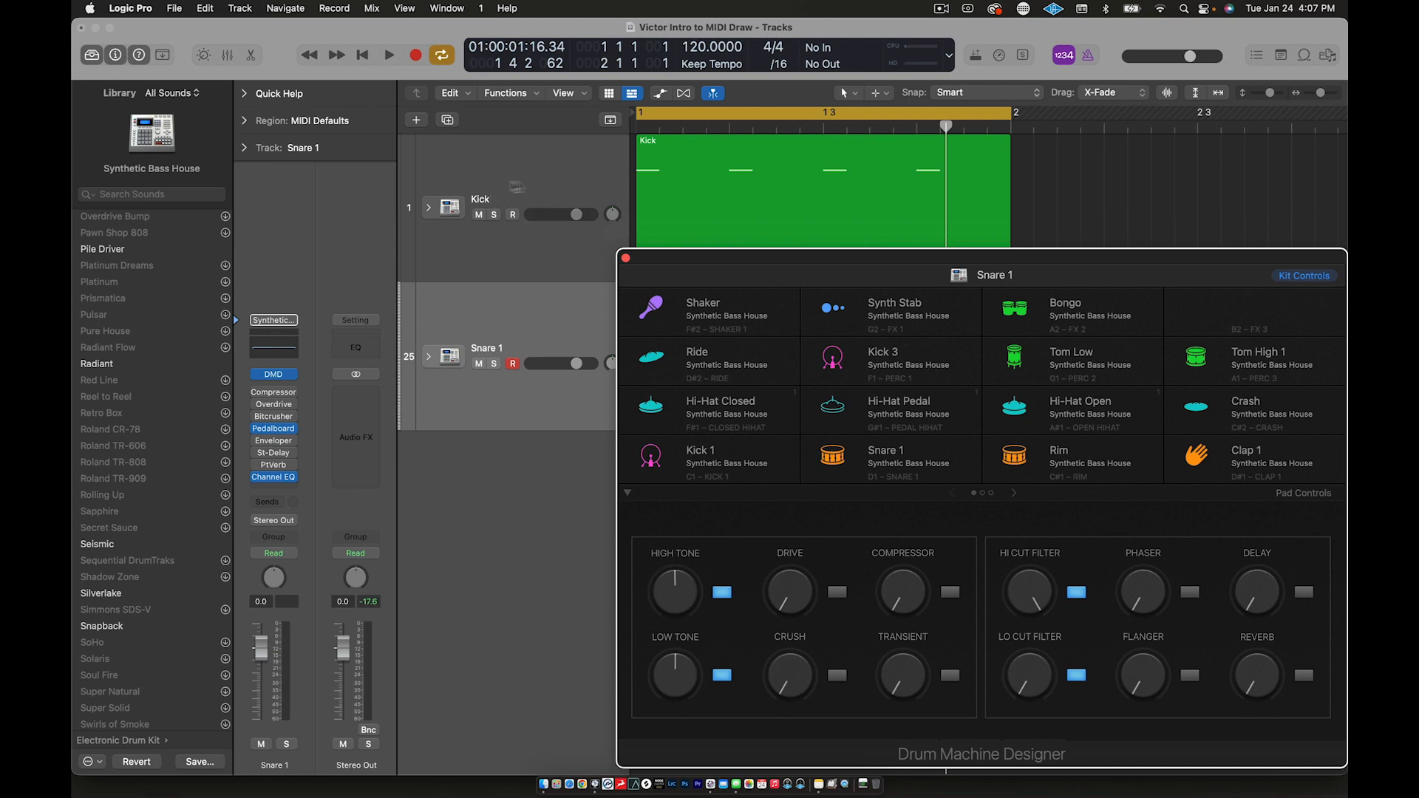
click(627, 258)
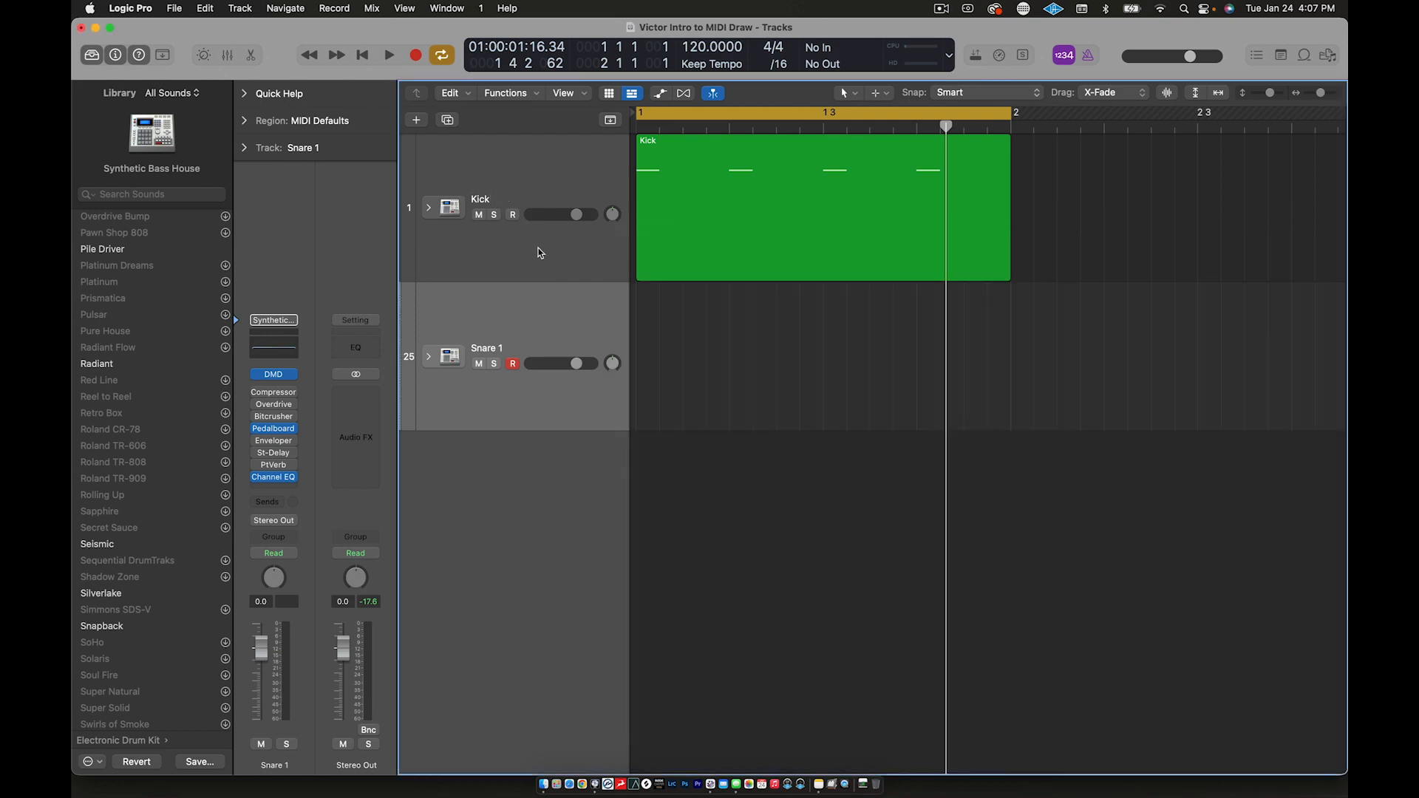
click(540, 253)
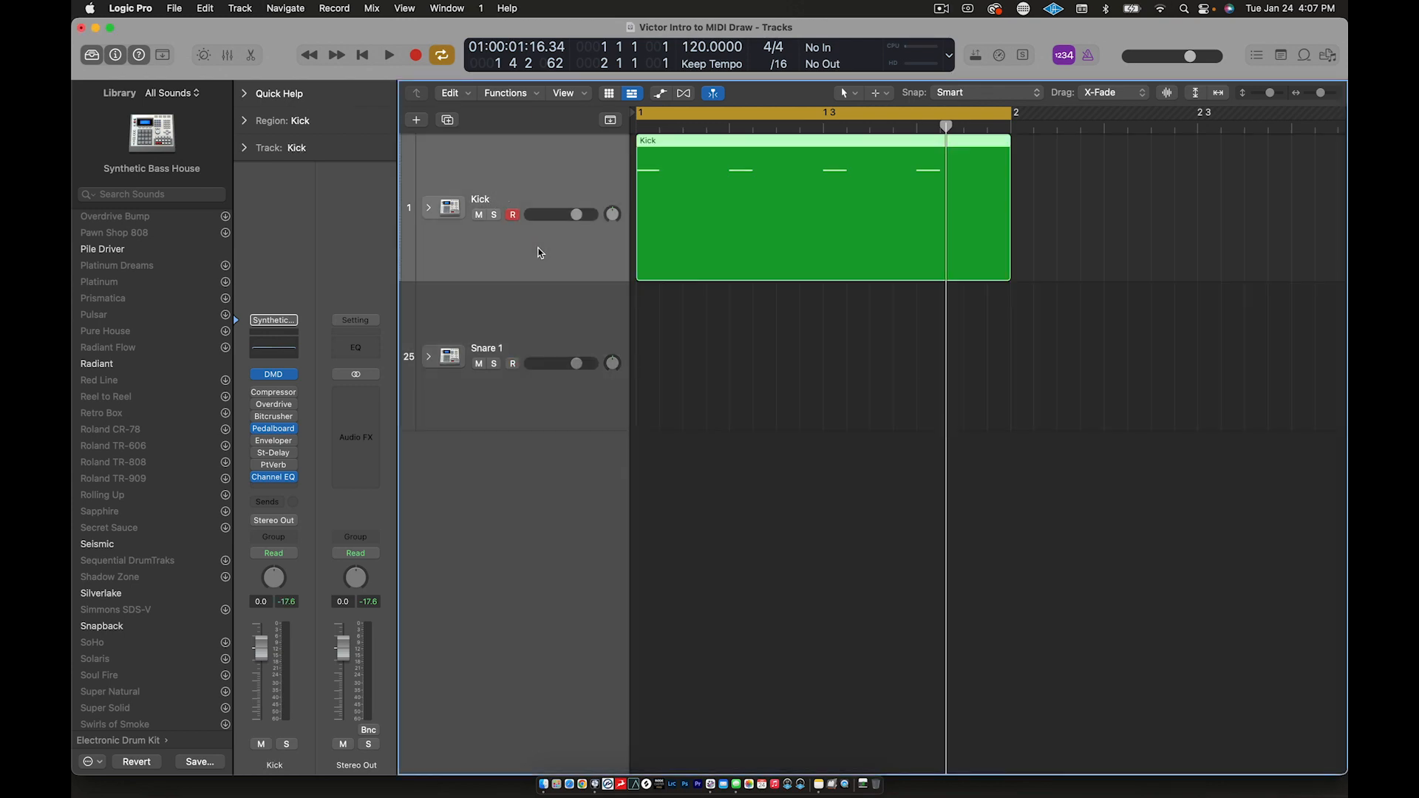
click(274, 374)
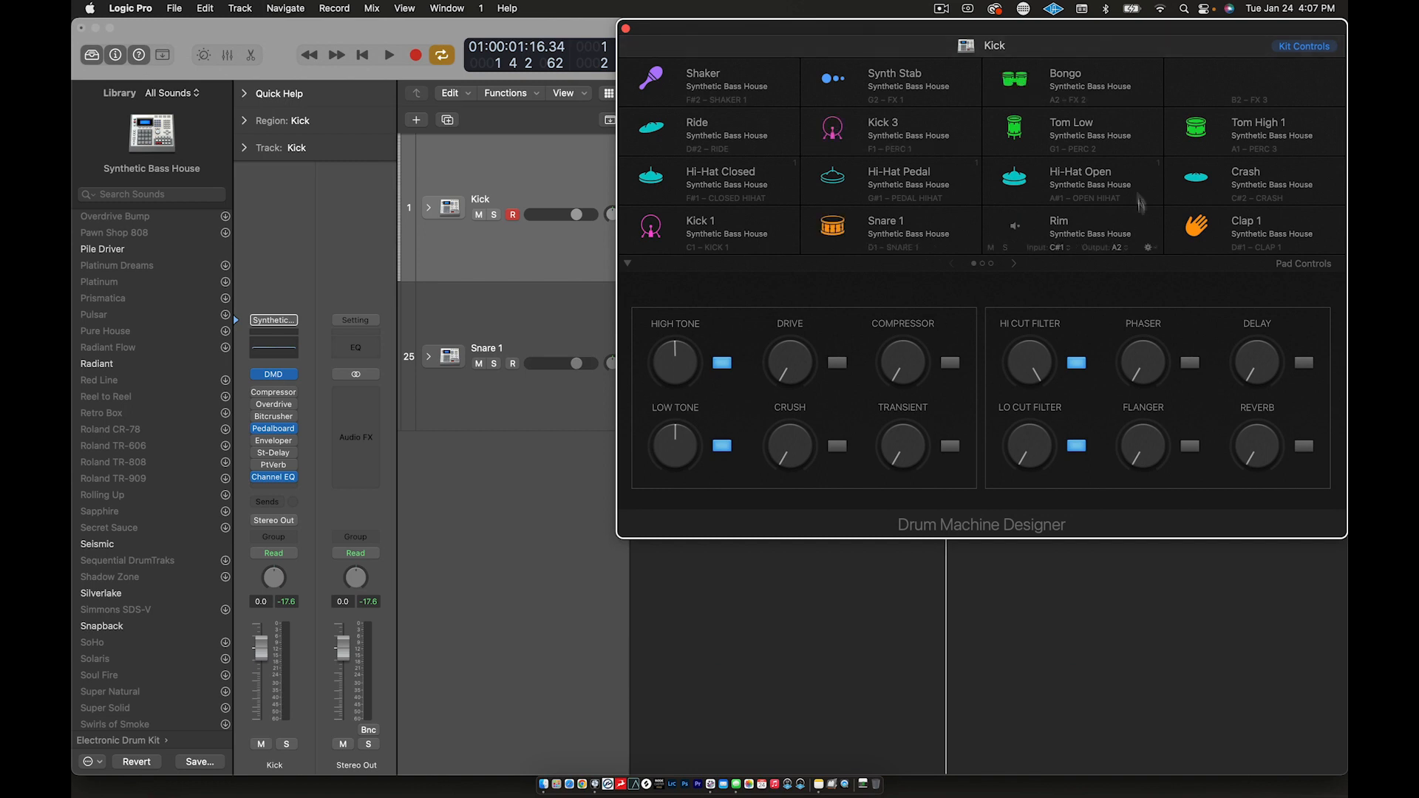
click(626, 29)
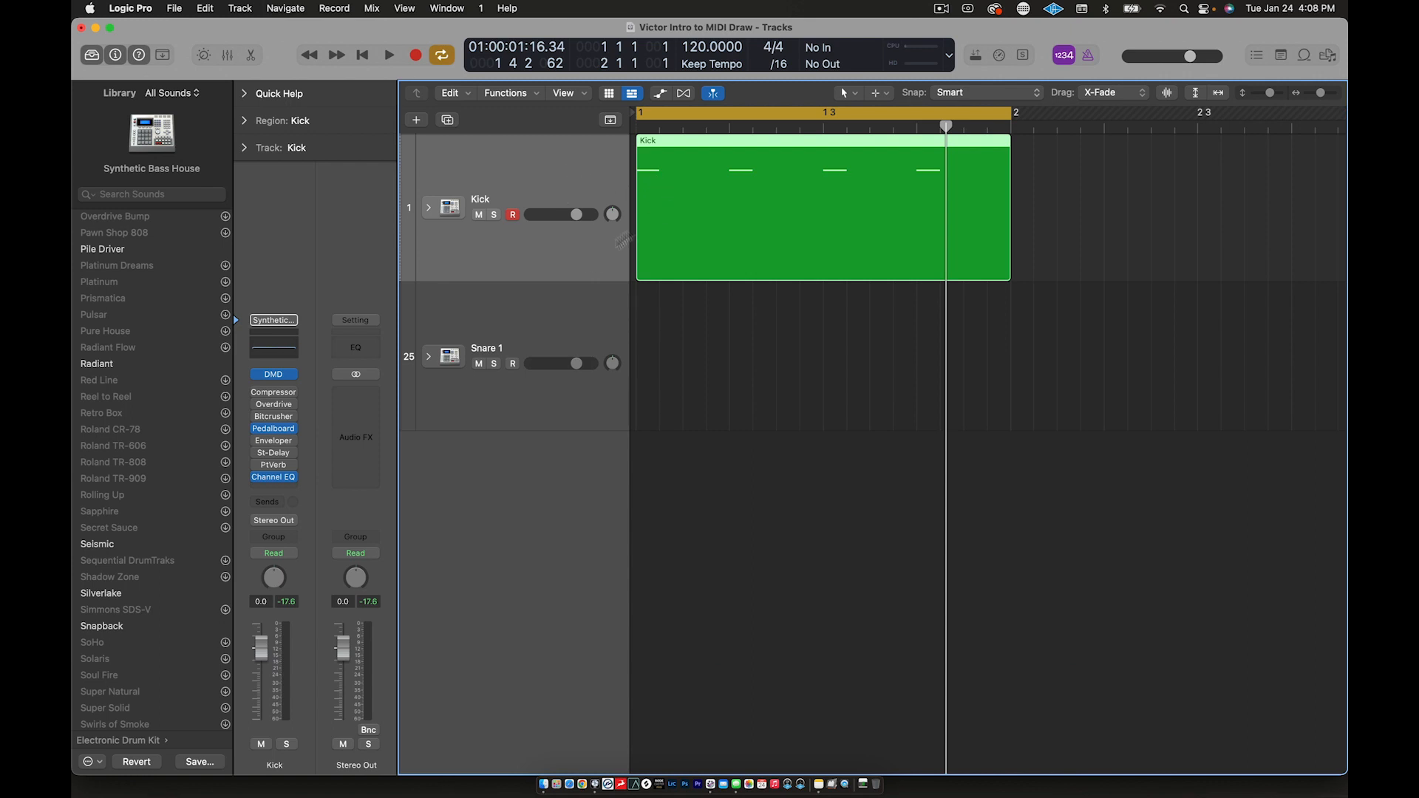
Return the playhead to the start of bar 1 with the Snare 1 track selected, and set the Tracks area's Command-click tool to Pencil Tool.
click(773, 325)
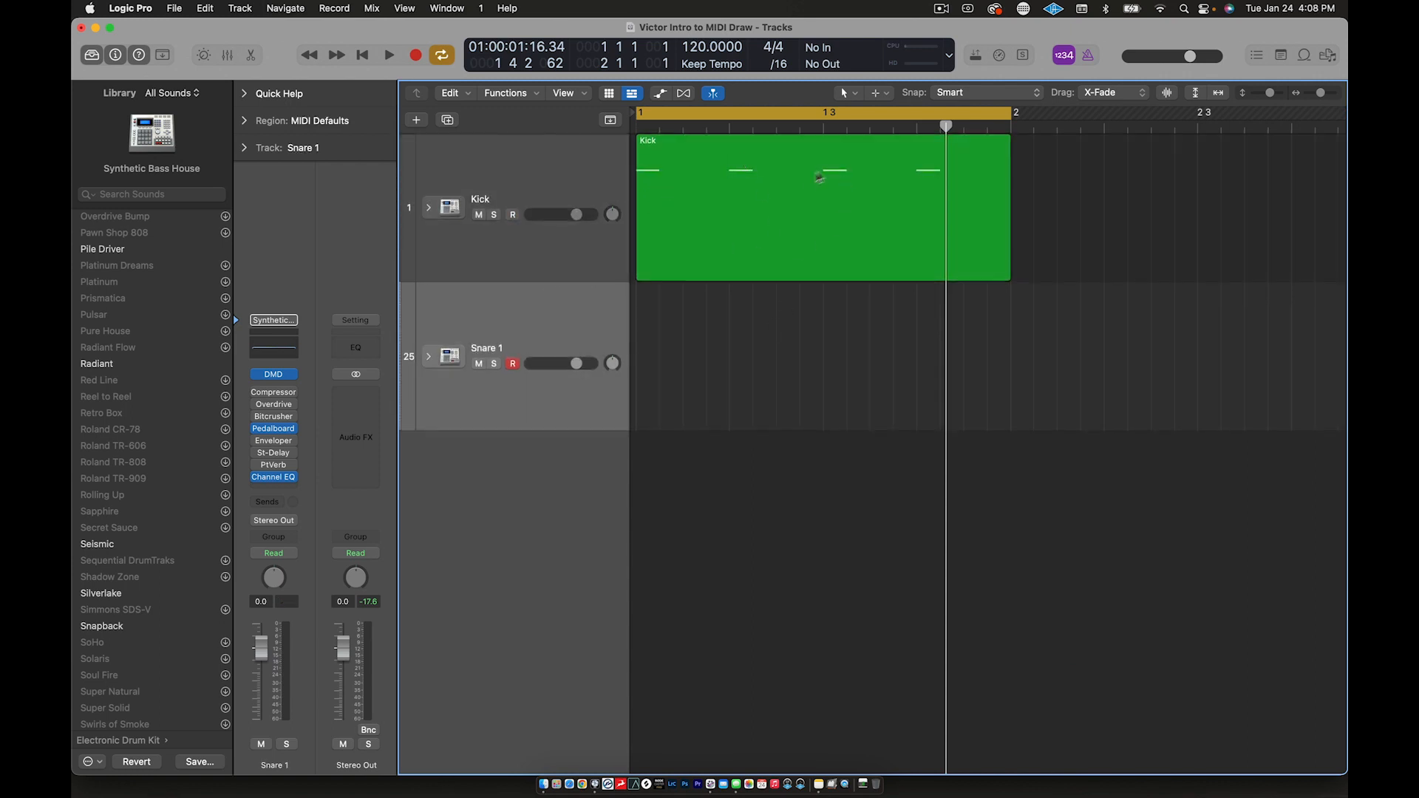
click(794, 215)
click(757, 348)
drag(947, 127, 623, 170)
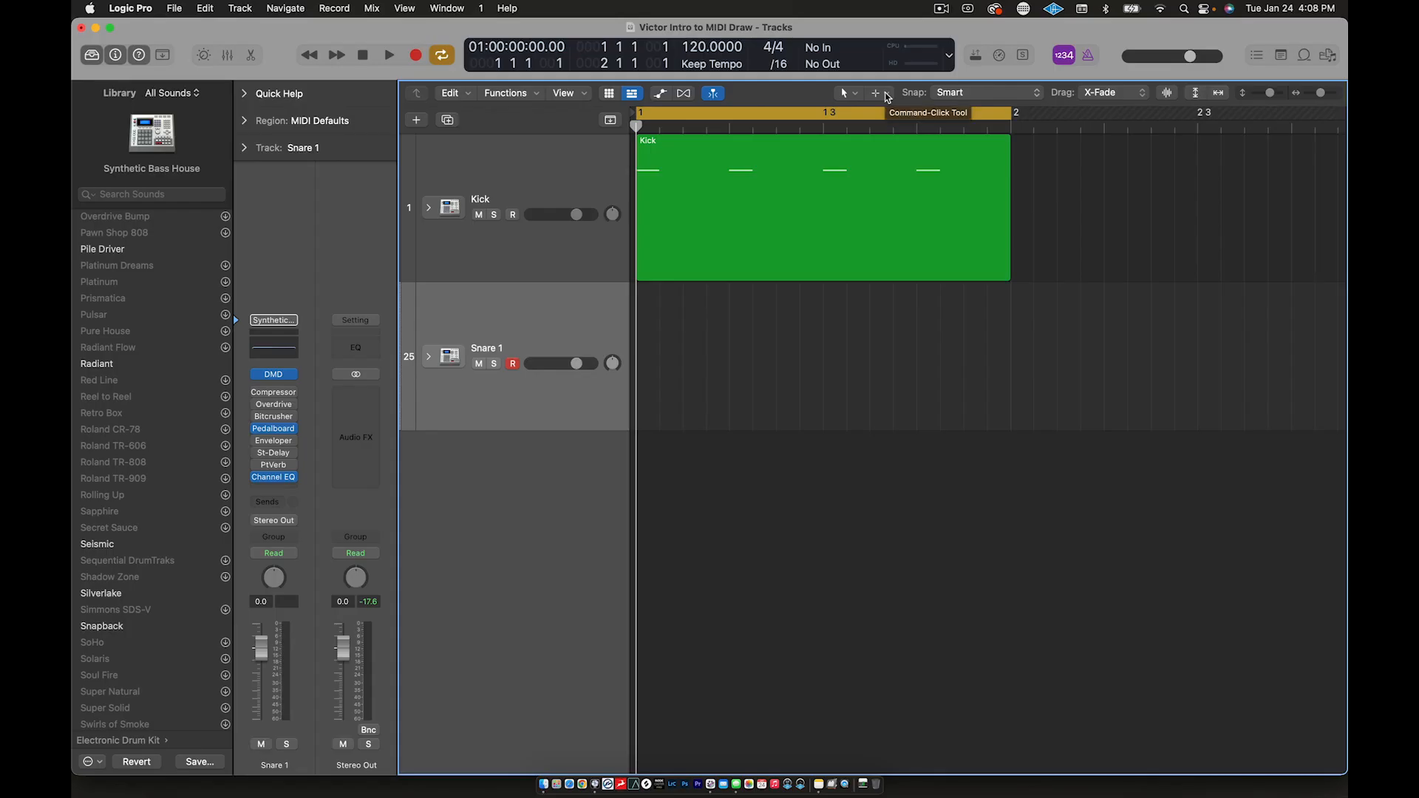
click(888, 95)
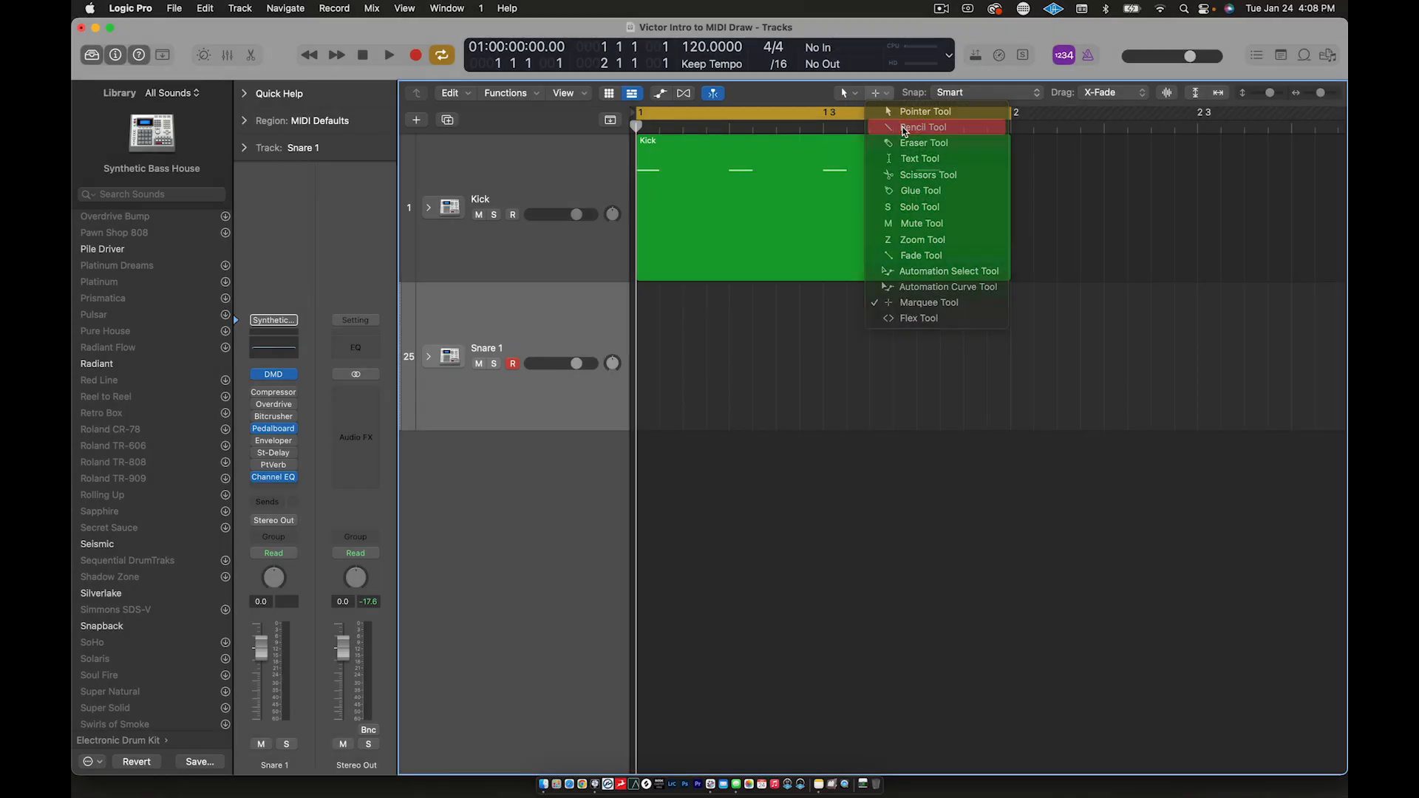
click(905, 129)
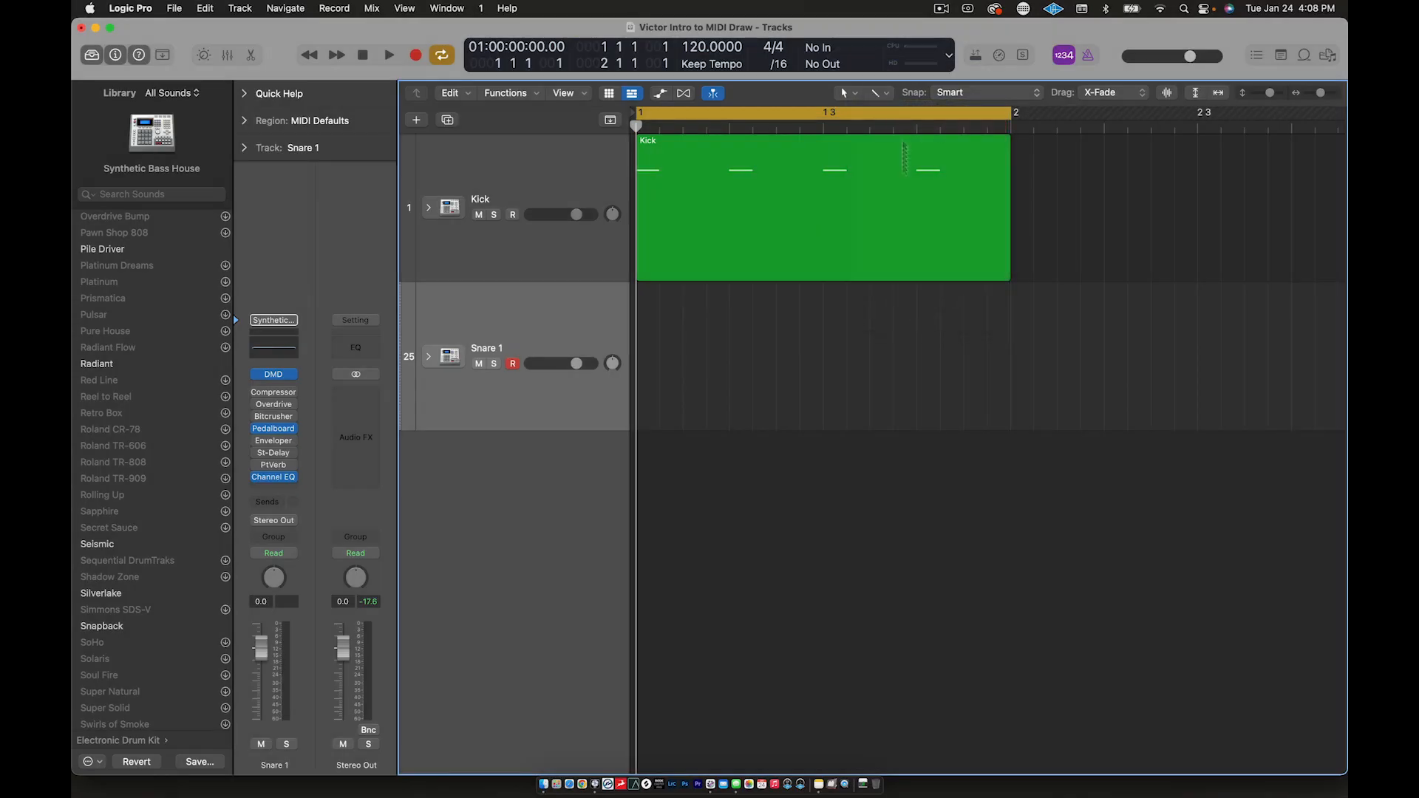
Create an empty one-bar MIDI region at bar 1 on the Snare 1 track.
click(741, 351)
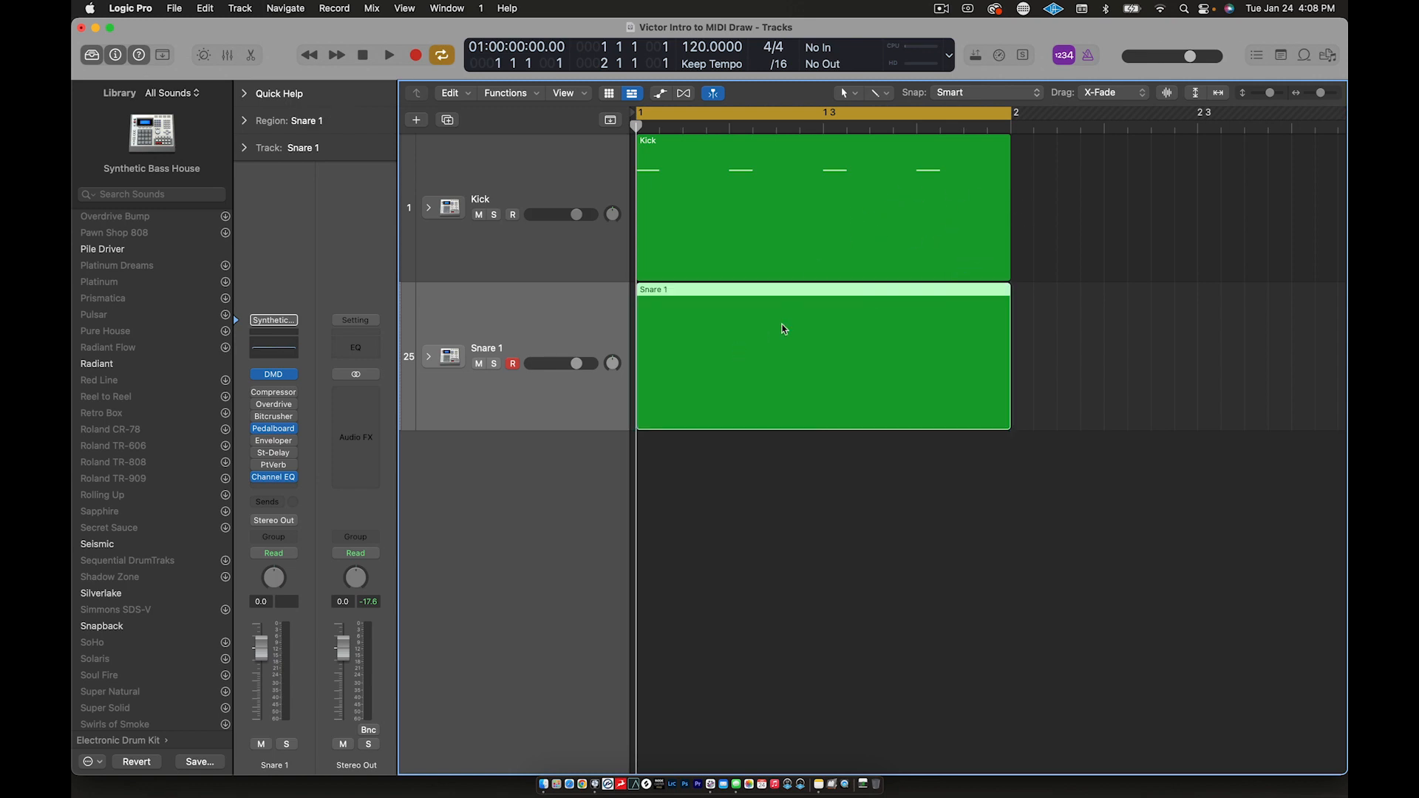
click(1044, 354)
click(841, 349)
Enlarge the Piano Roll area below the tracks with the Snare 1 region open in it, and close the editor.
double_click(788, 359)
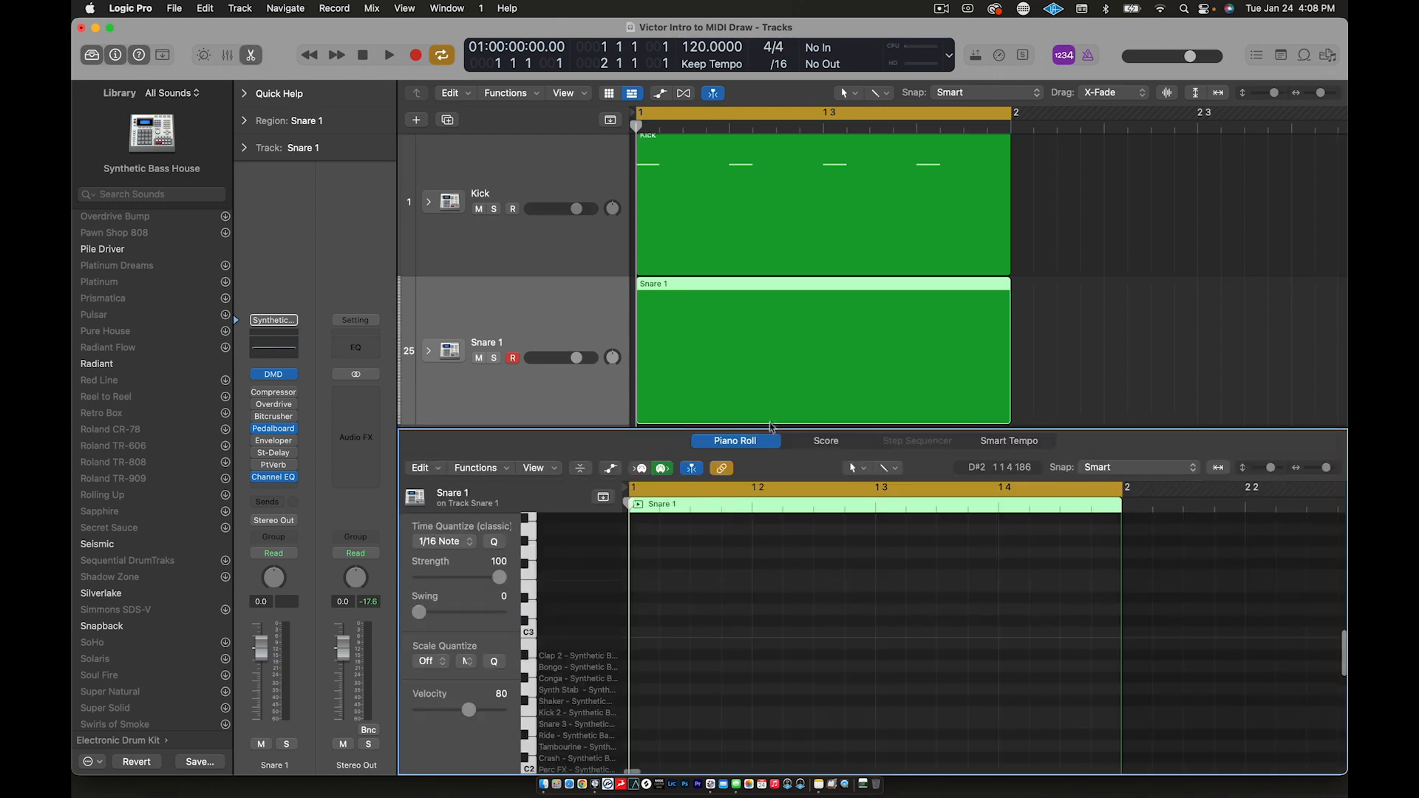
drag(792, 428, 776, 395)
scroll(743, 611, down, 5)
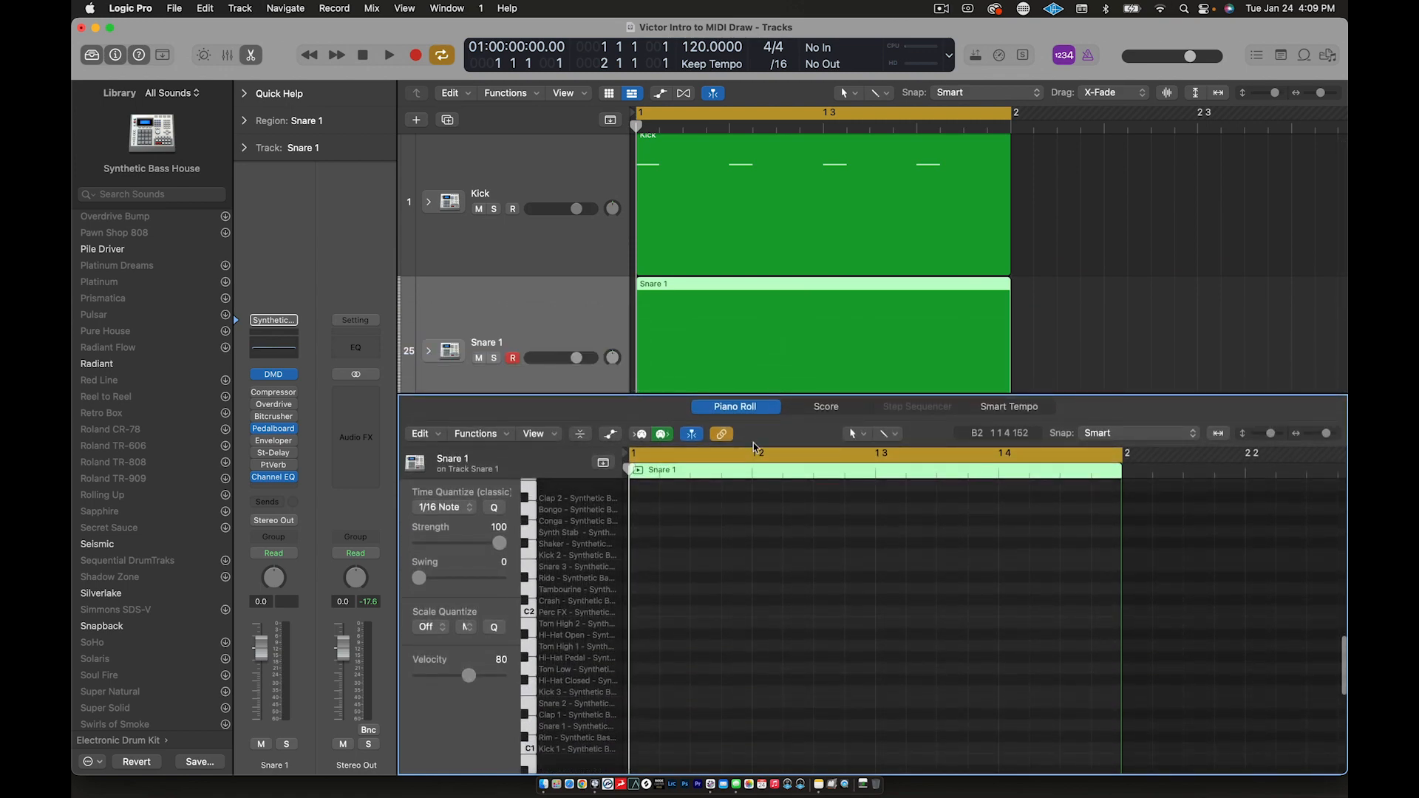
click(771, 409)
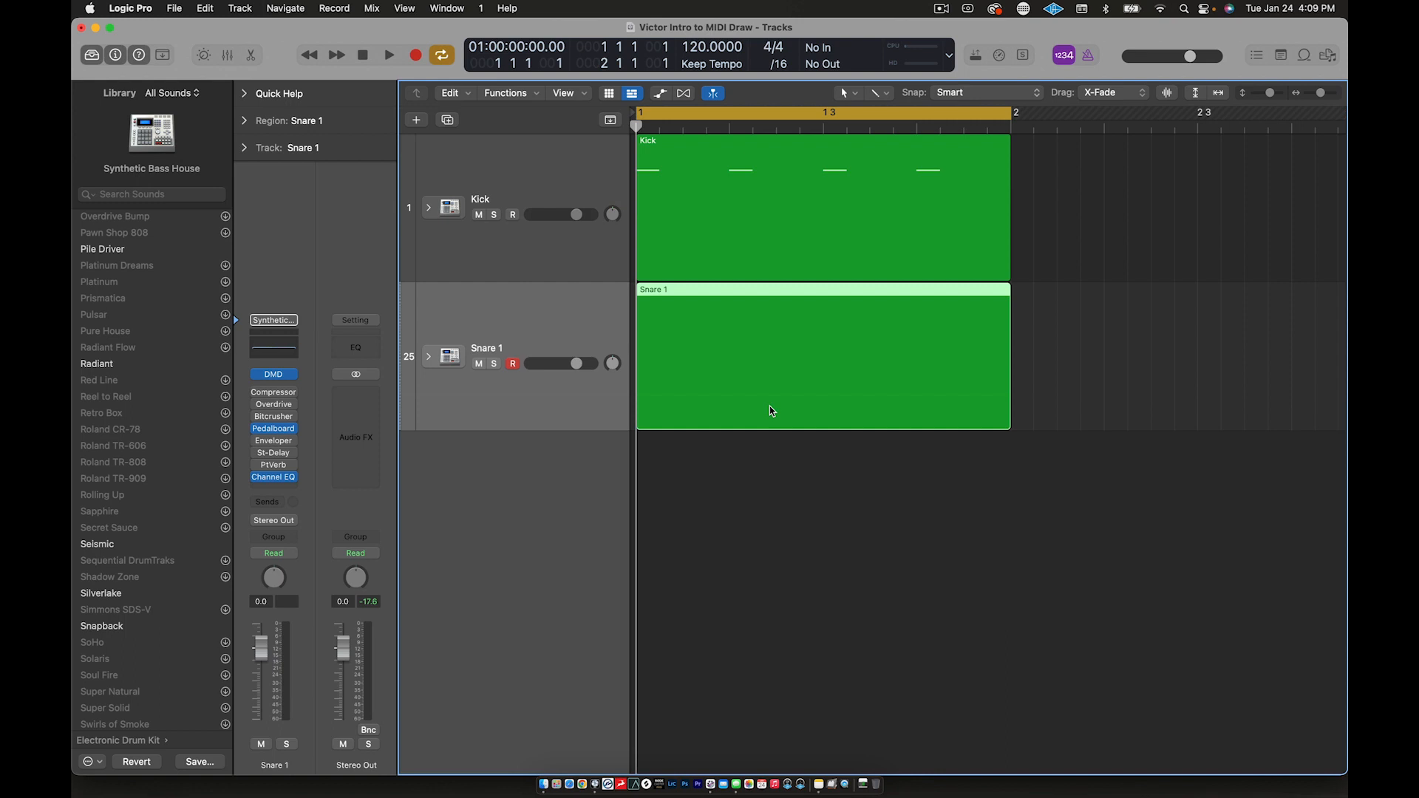
Open the Snare 1 region in a separate Piano Roll window, showing the named drum rows around C1.
click(826, 465)
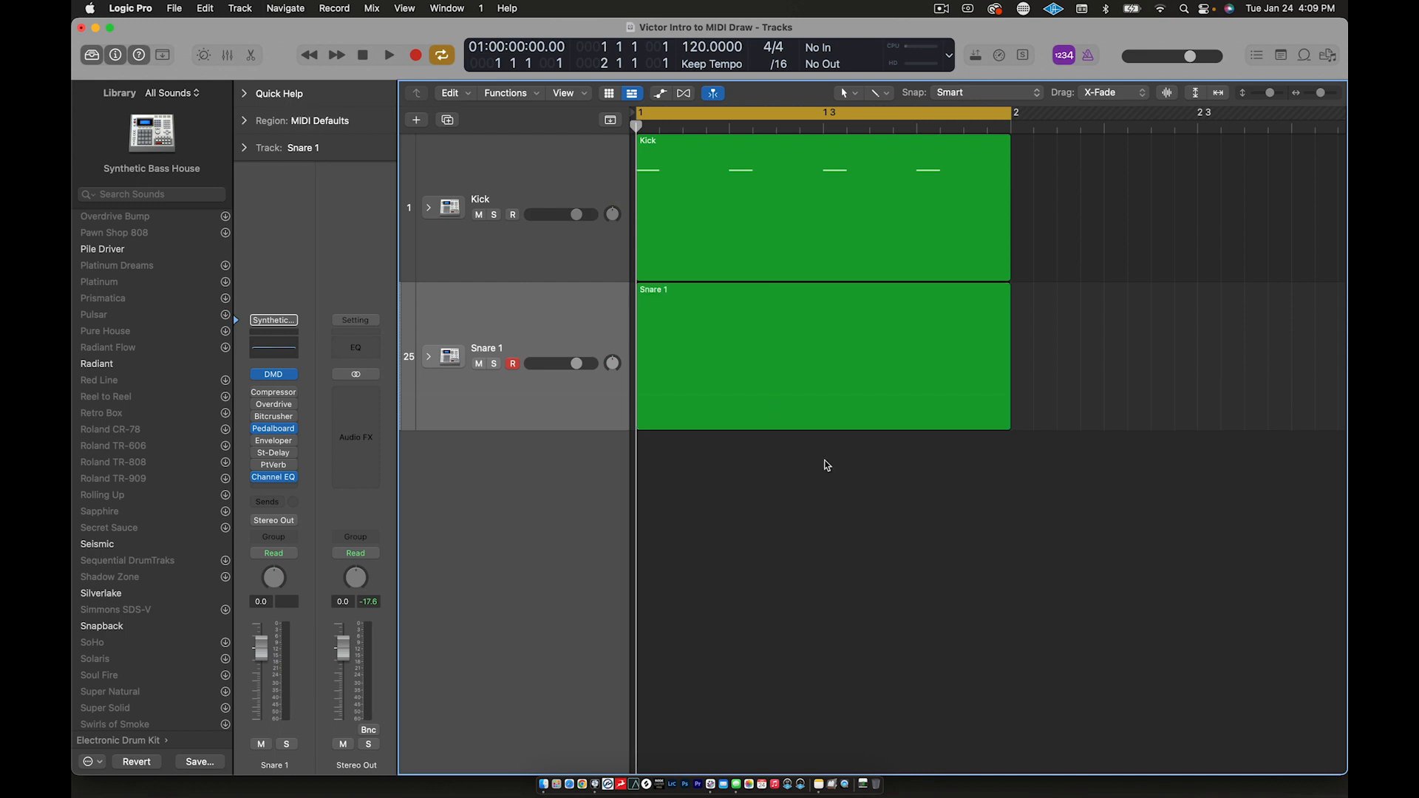
click(697, 326)
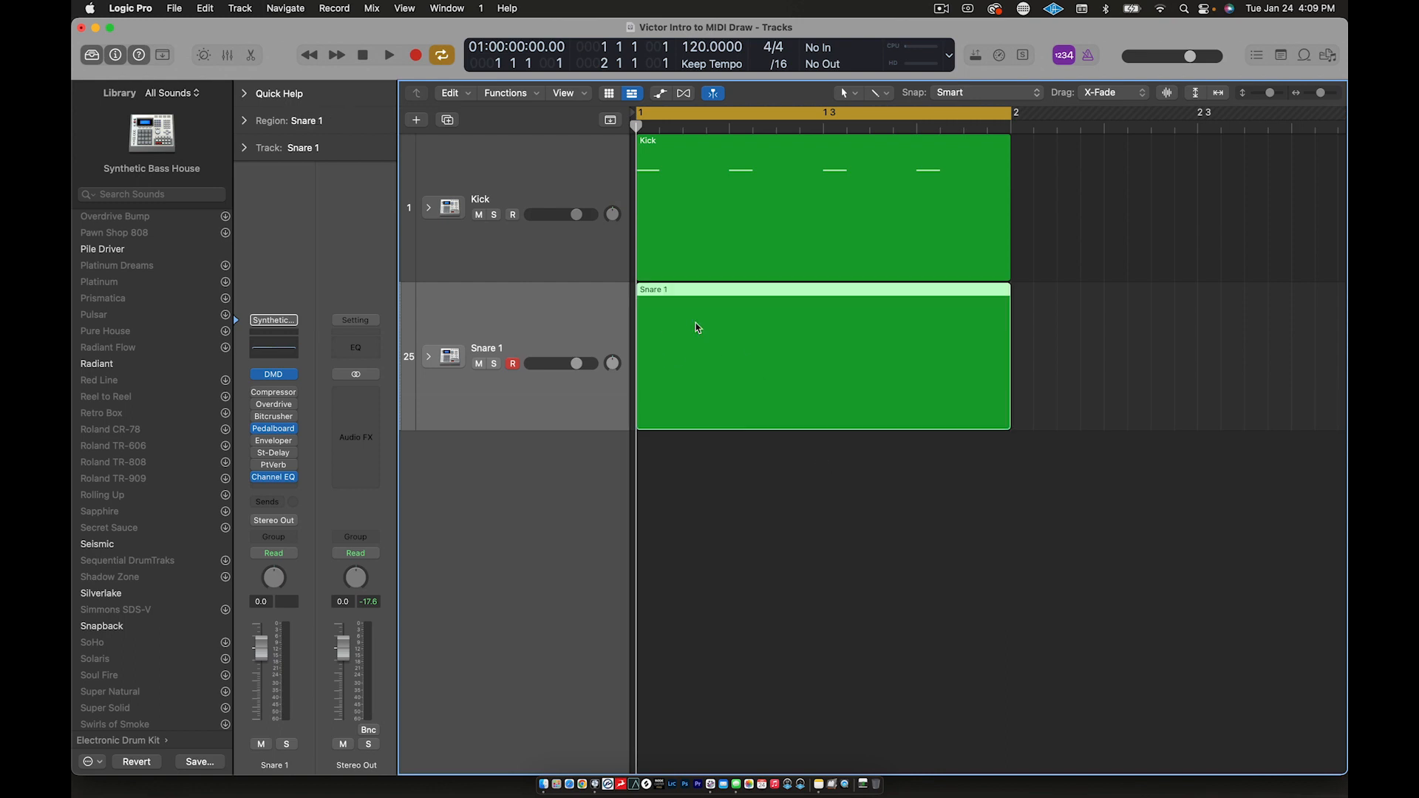
key(super+4)
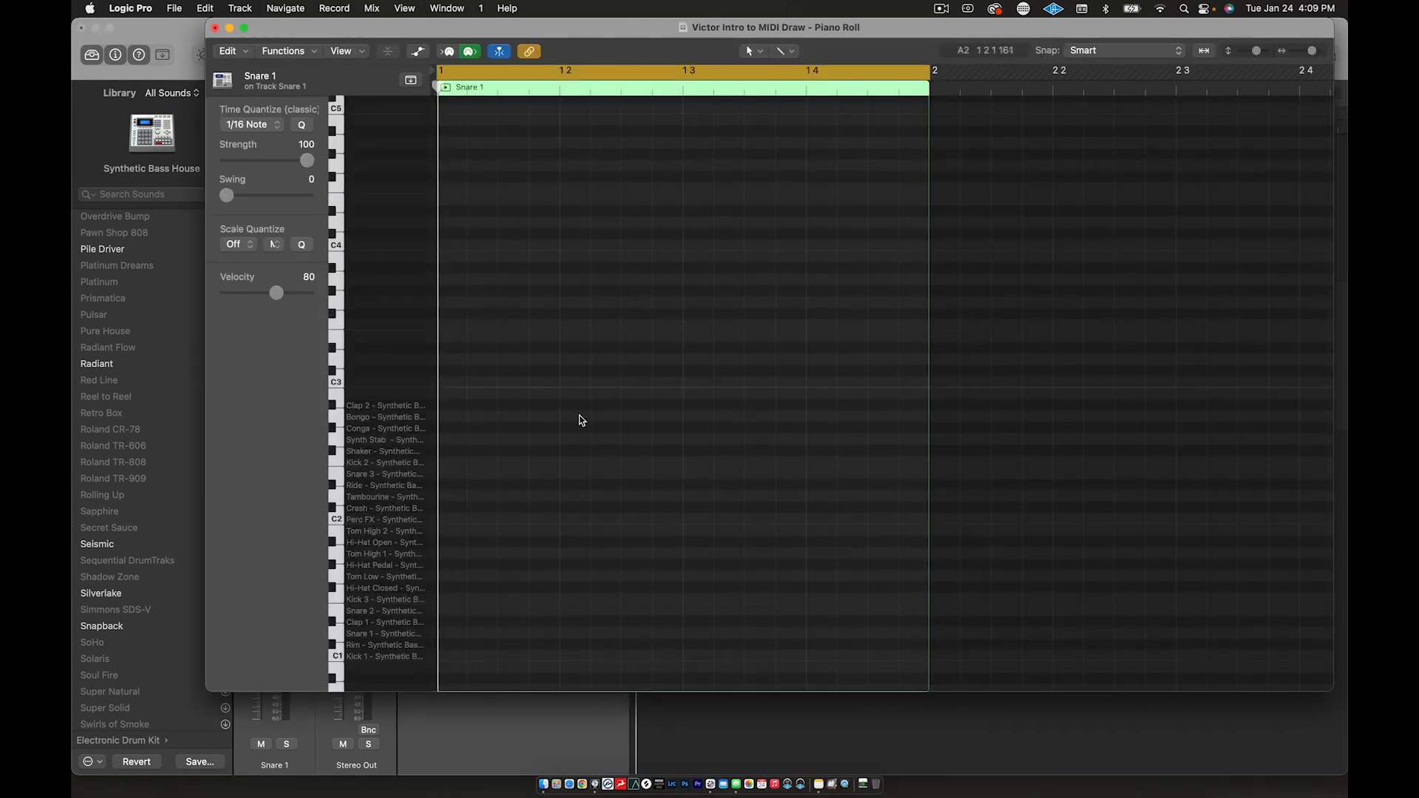
scroll(580, 420, down, 3)
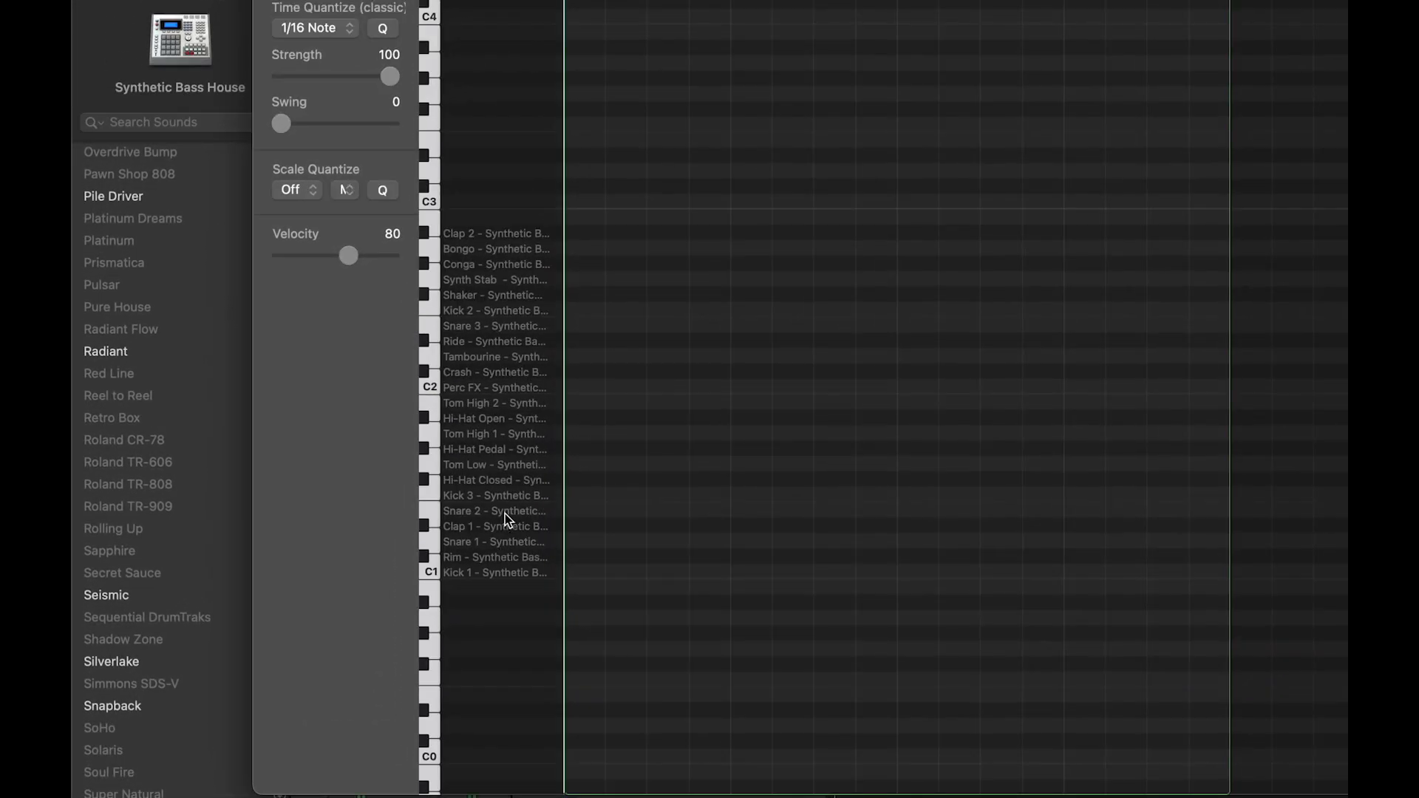
Examine the drum names beside the Piano Roll keyboard, from Rim up to Hi-Hat Pedal, and locate the Snare 2 row.
click(504, 514)
click(505, 559)
click(508, 544)
click(508, 535)
click(511, 498)
click(511, 464)
click(512, 450)
click(516, 493)
click(515, 515)
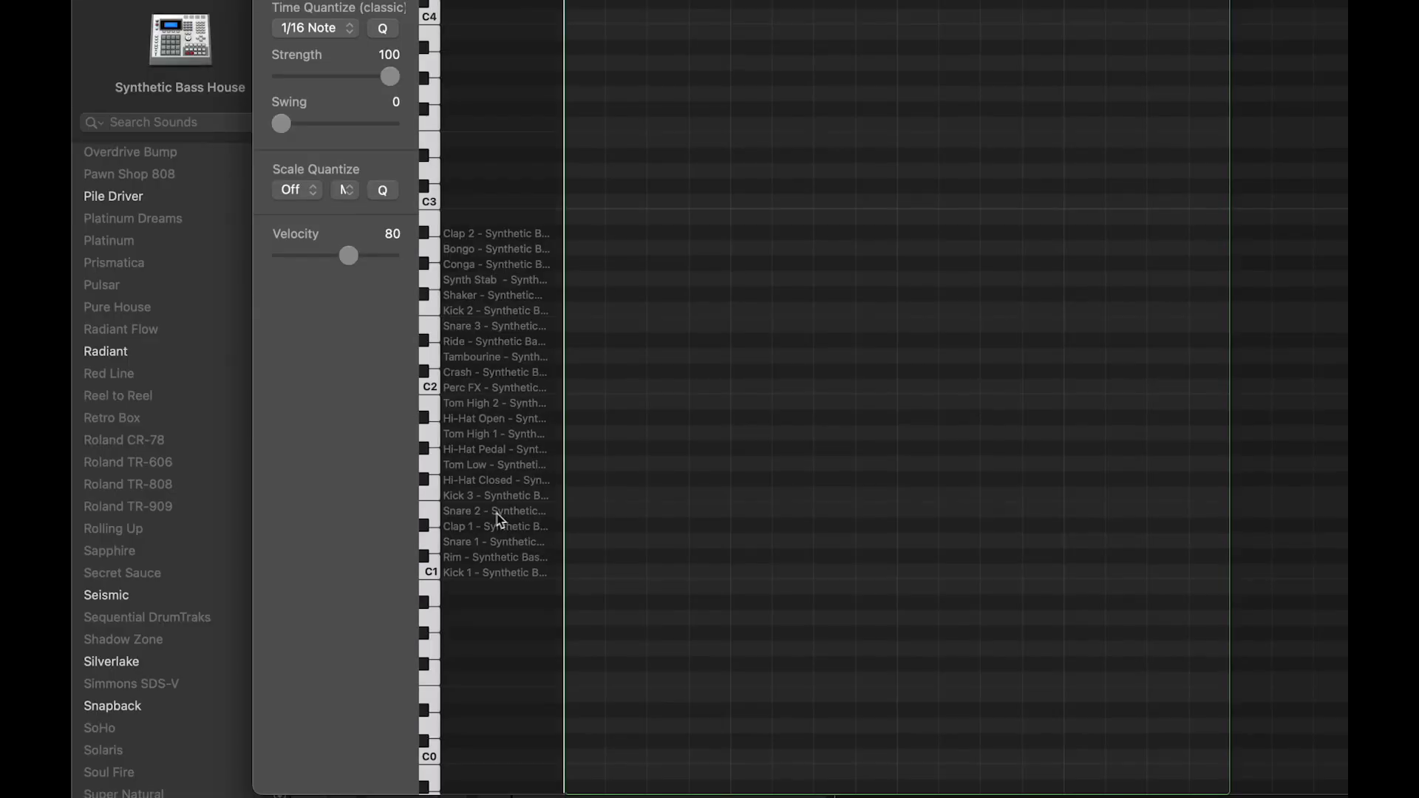
click(507, 513)
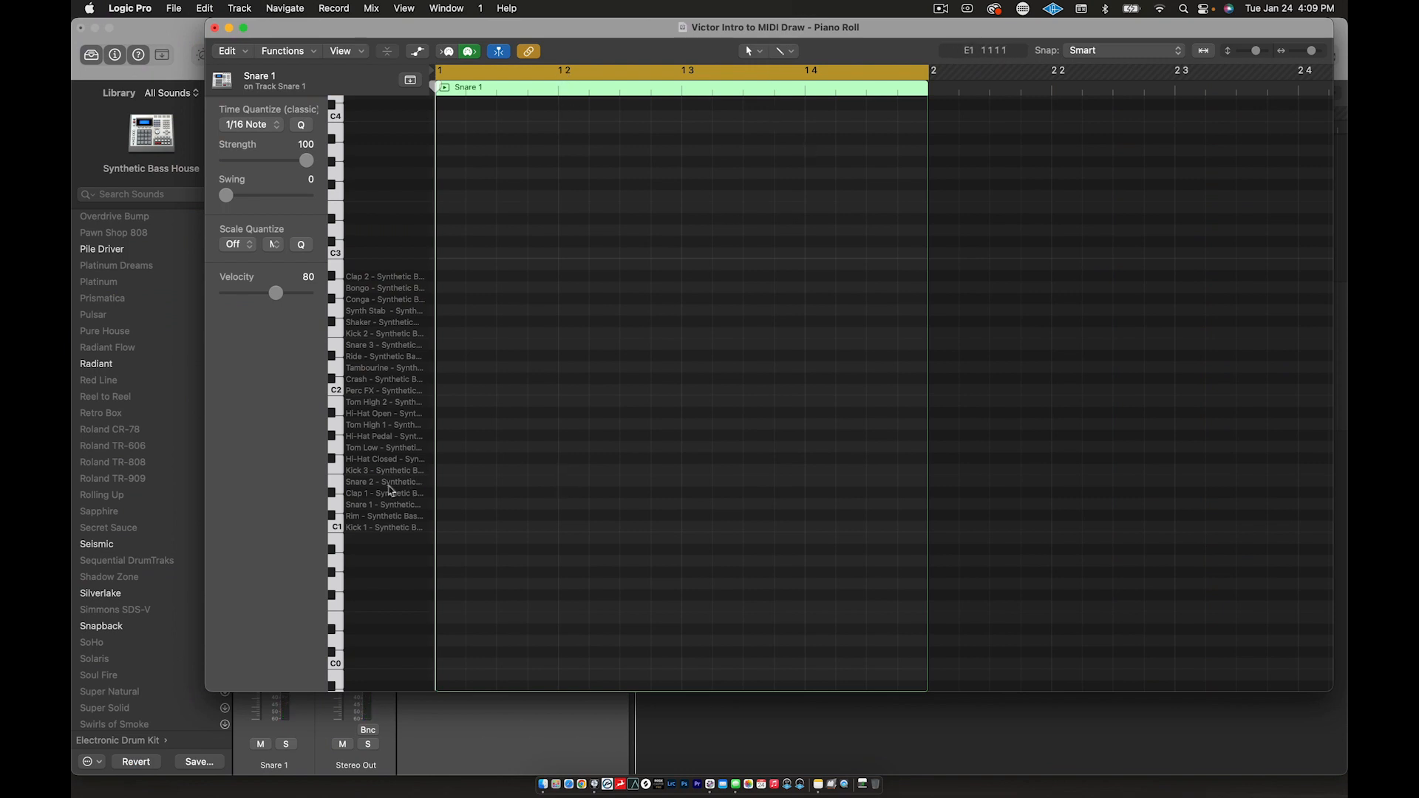
click(384, 485)
Draw a Snare 2 note on beat 2 of bar 1 and copy it to beat 4, undoing both edits.
click(568, 483)
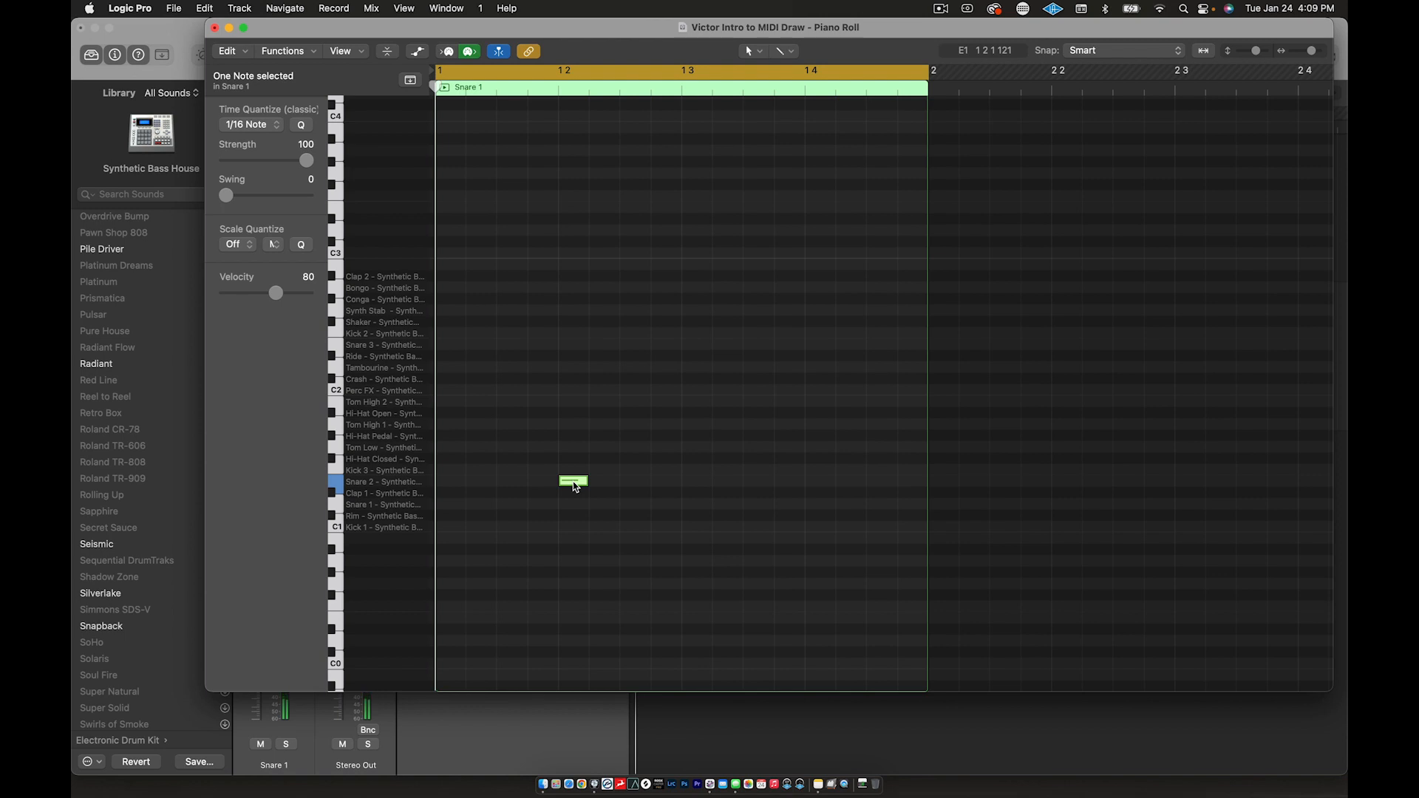
drag(576, 487, 820, 488)
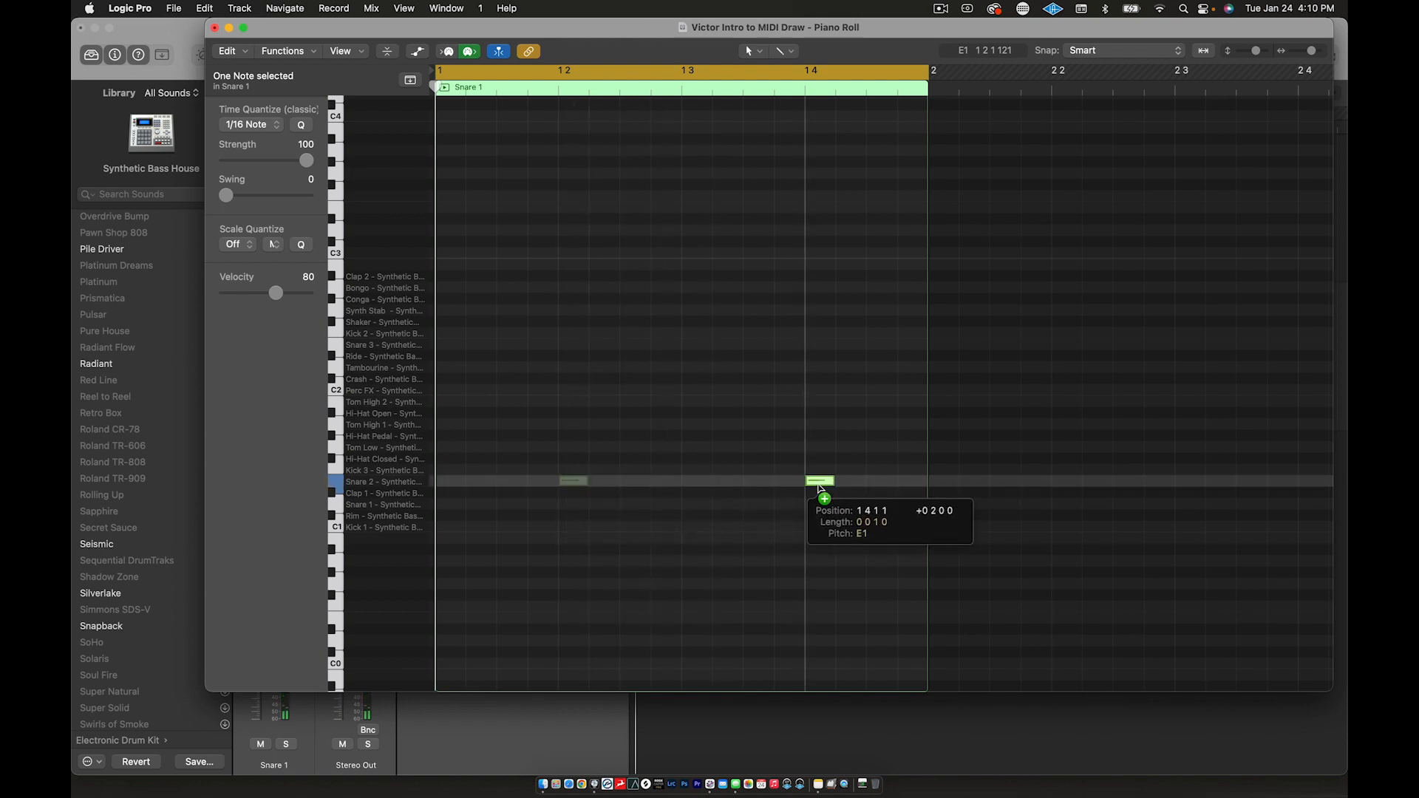
drag(821, 488, 821, 490)
click(668, 503)
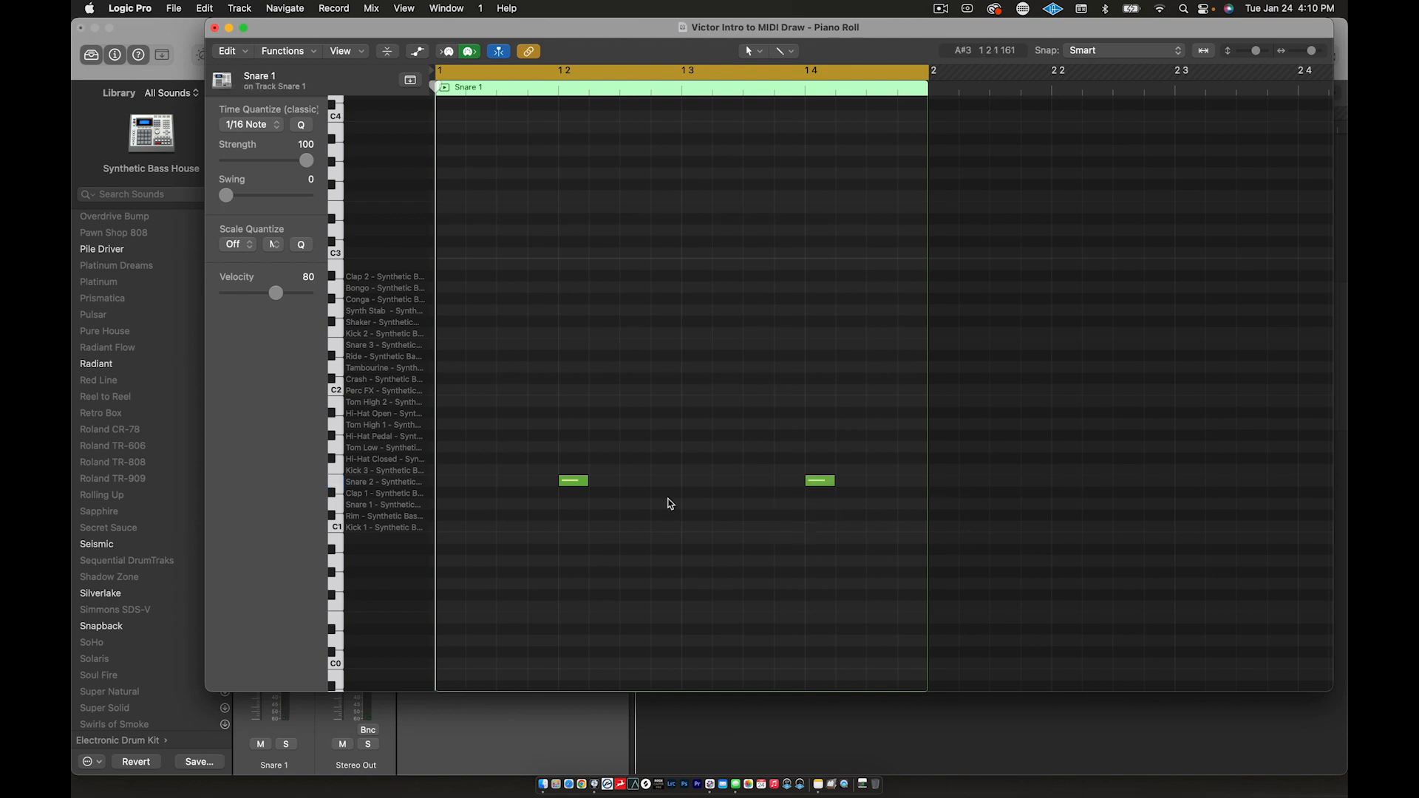
key(super+z)
key(super+z)
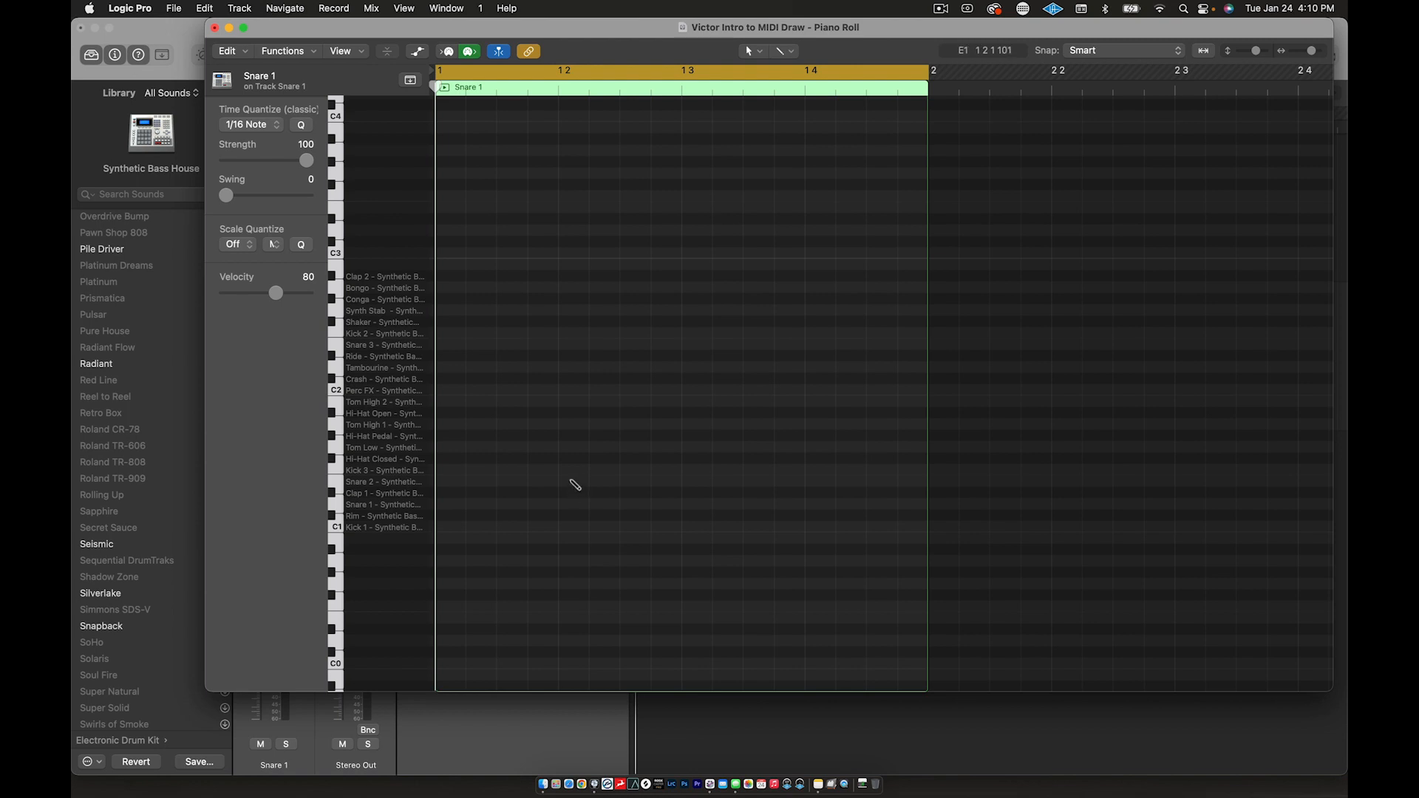
Draw Snare 2 notes on beats 2 and 4 of bar 1 in the Snare 1 region.
click(509, 492)
click(573, 482)
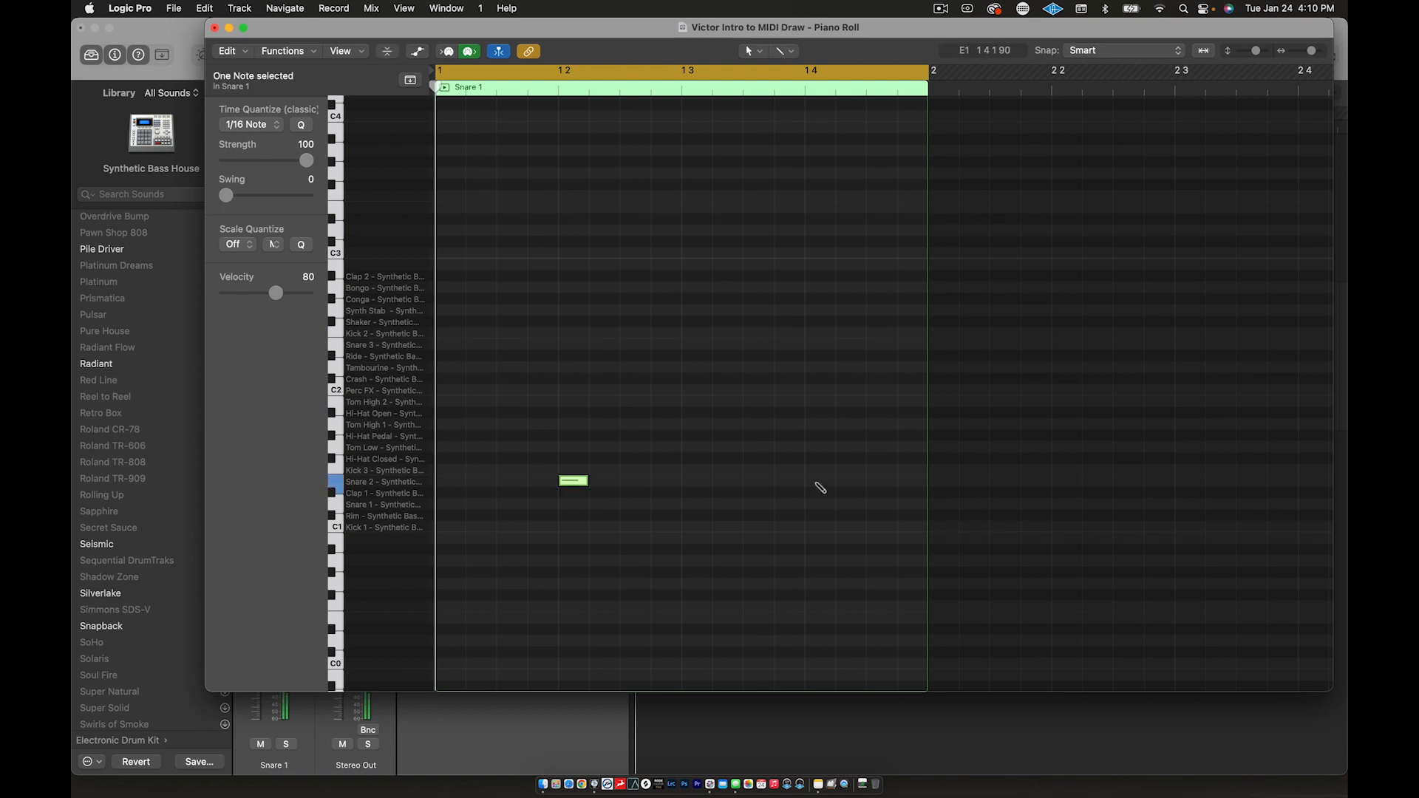
click(819, 482)
Play the loop and audition the Snare 2 notes on beats 2 and 4.
key(space)
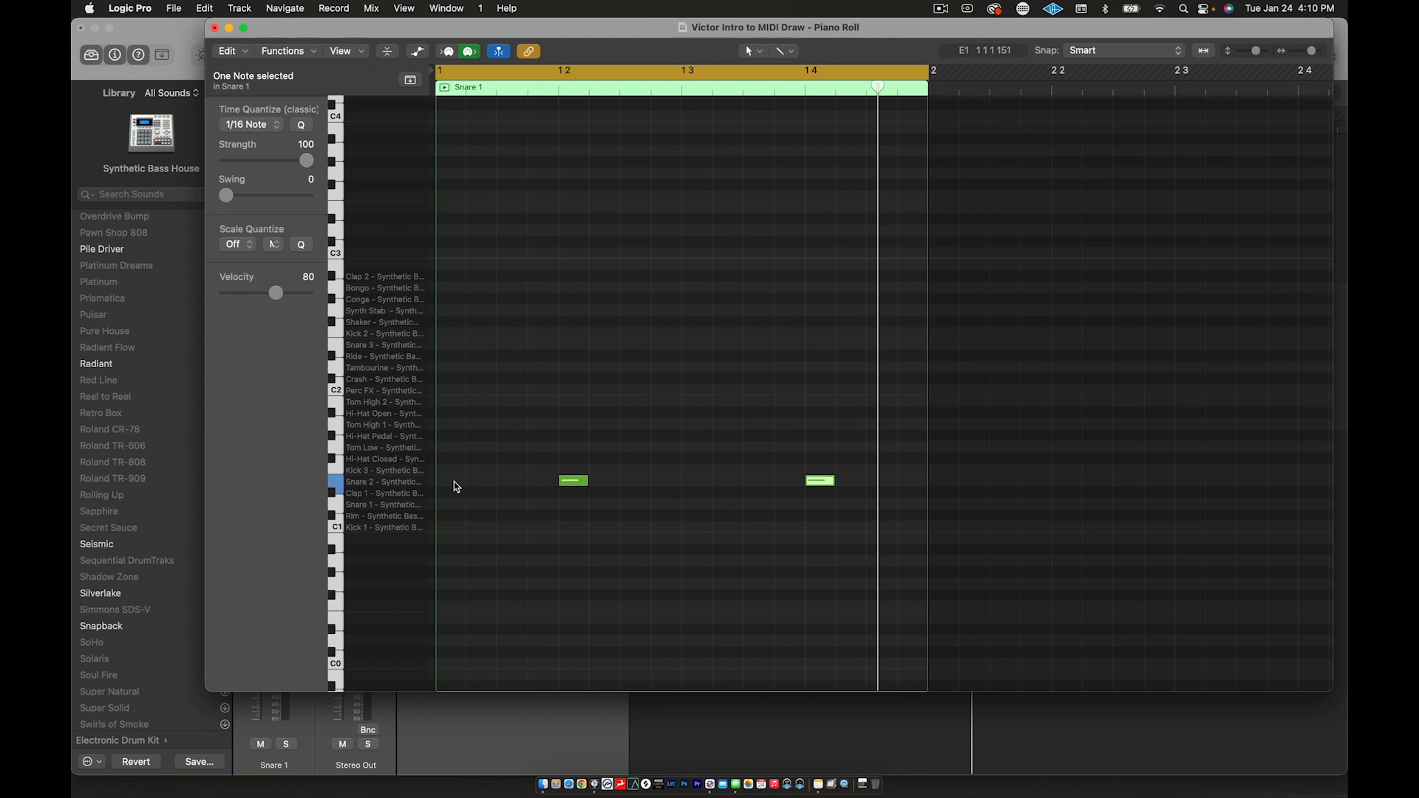
click(574, 484)
click(821, 474)
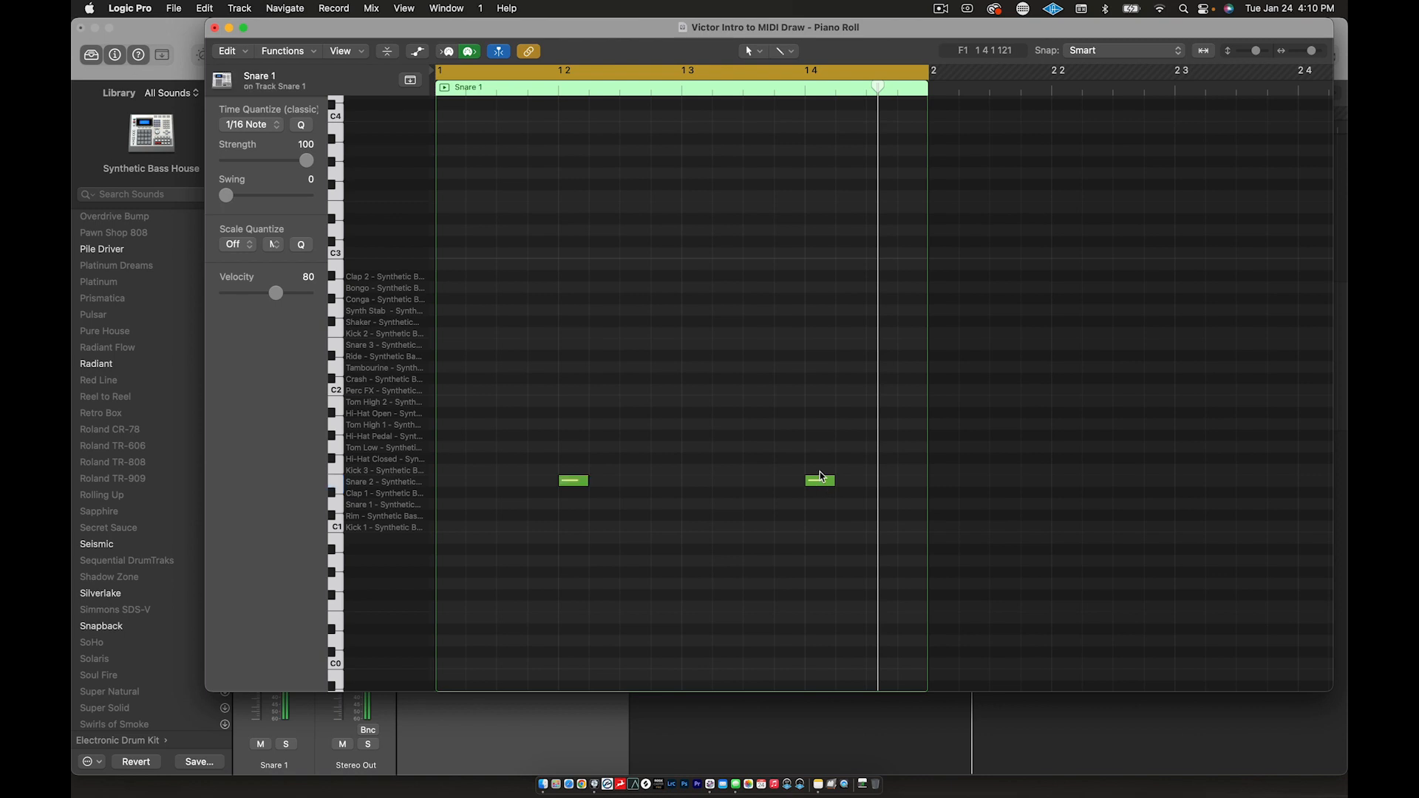
click(820, 481)
click(527, 427)
click(573, 481)
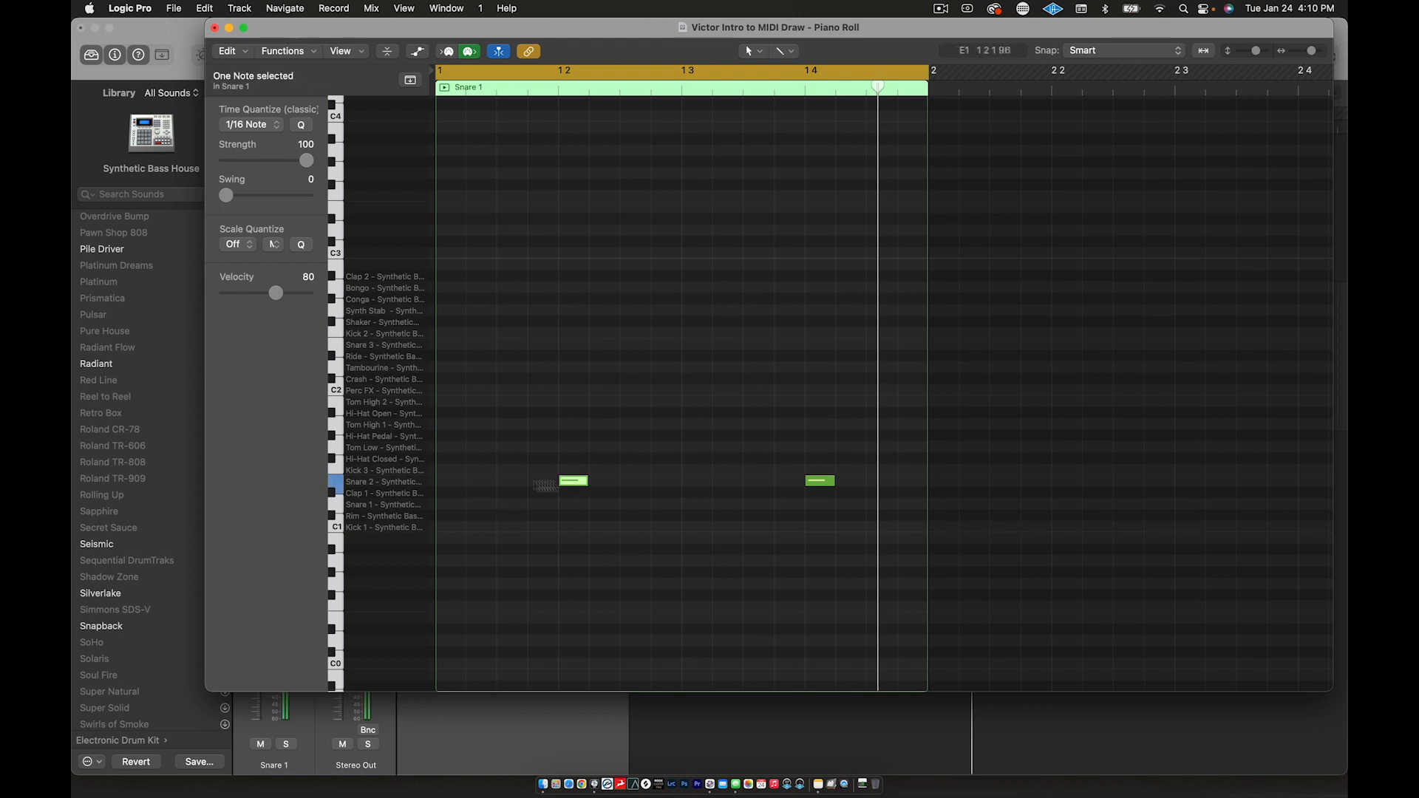
Draw Snare 1 notes on beats 2 and 4 beneath the Snare 2 notes, and close the Piano Roll window.
click(385, 507)
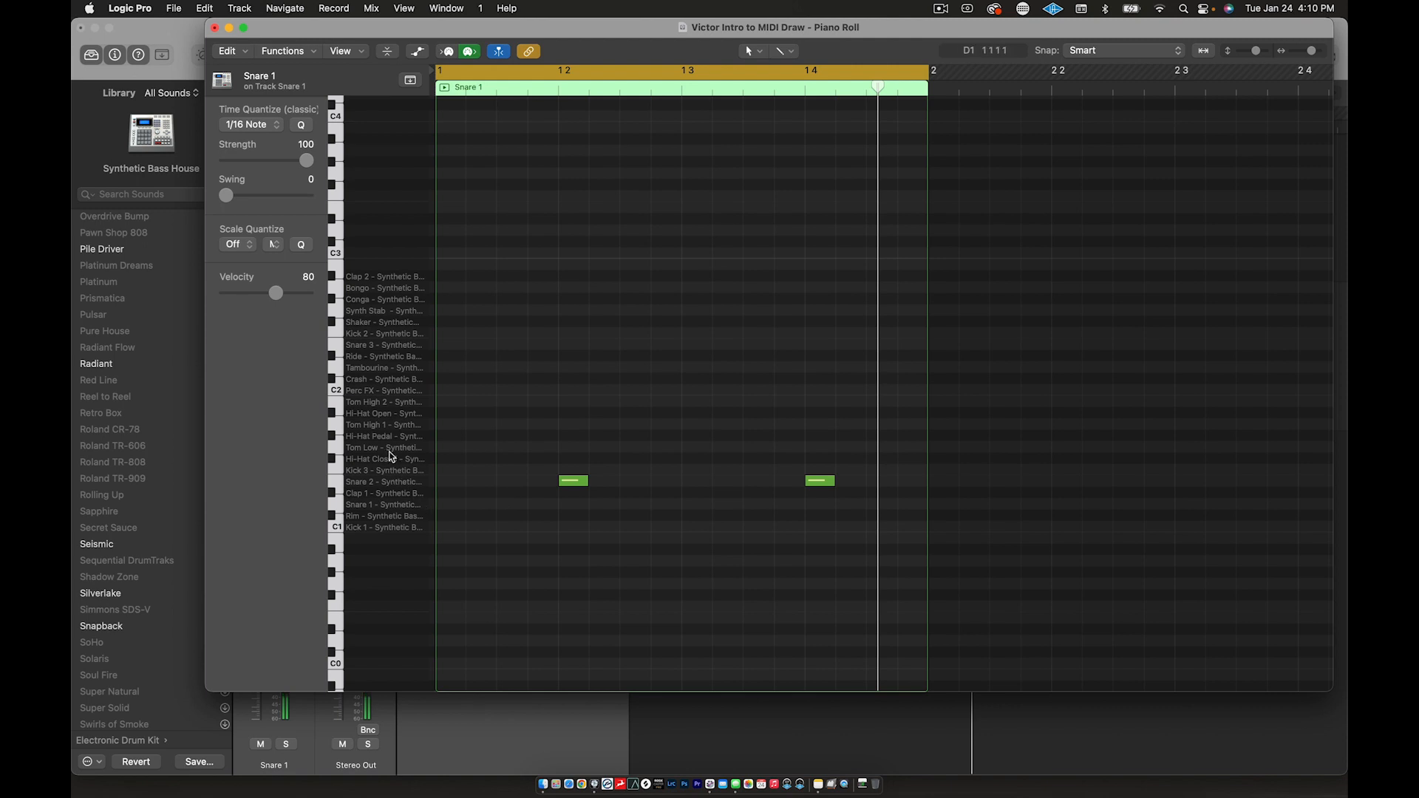
click(394, 506)
click(574, 505)
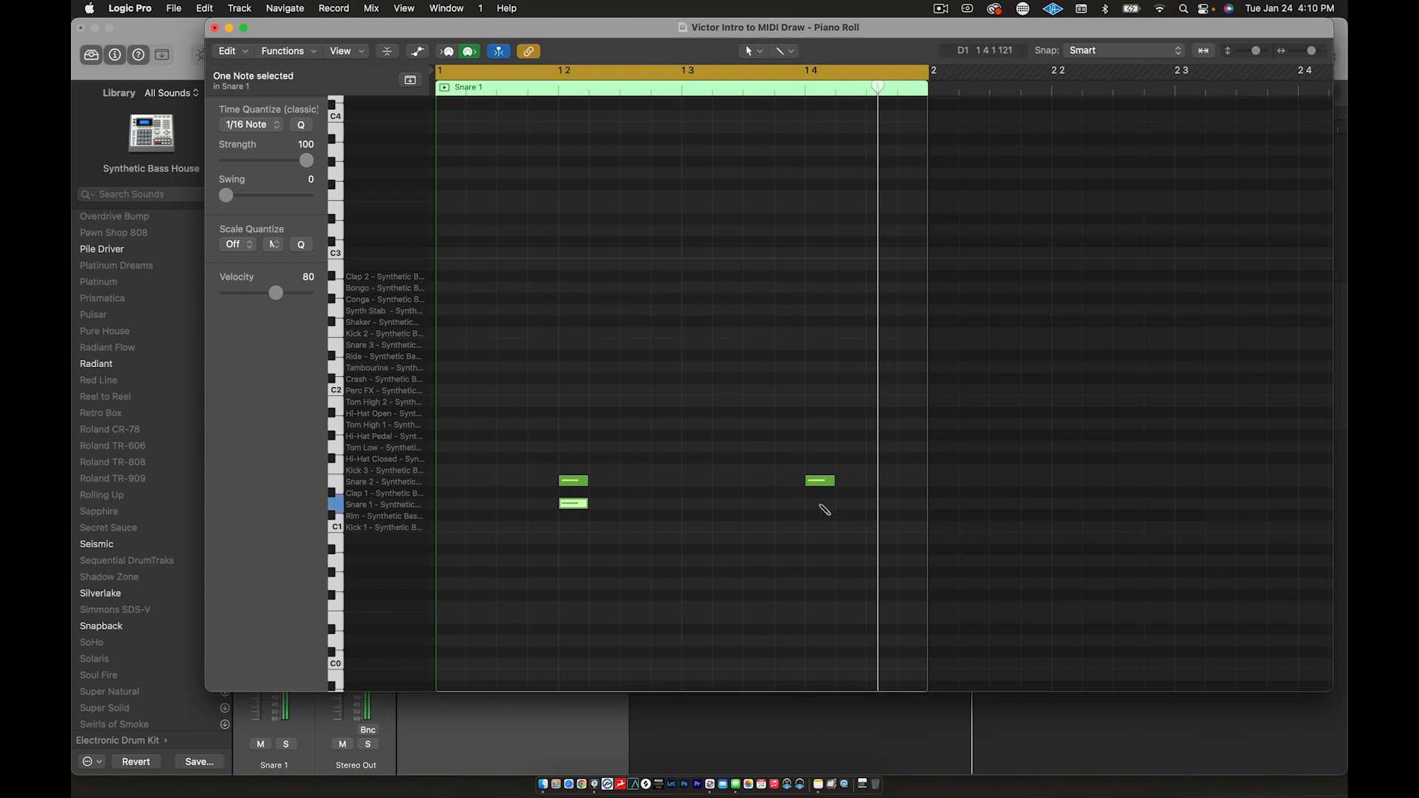
click(821, 505)
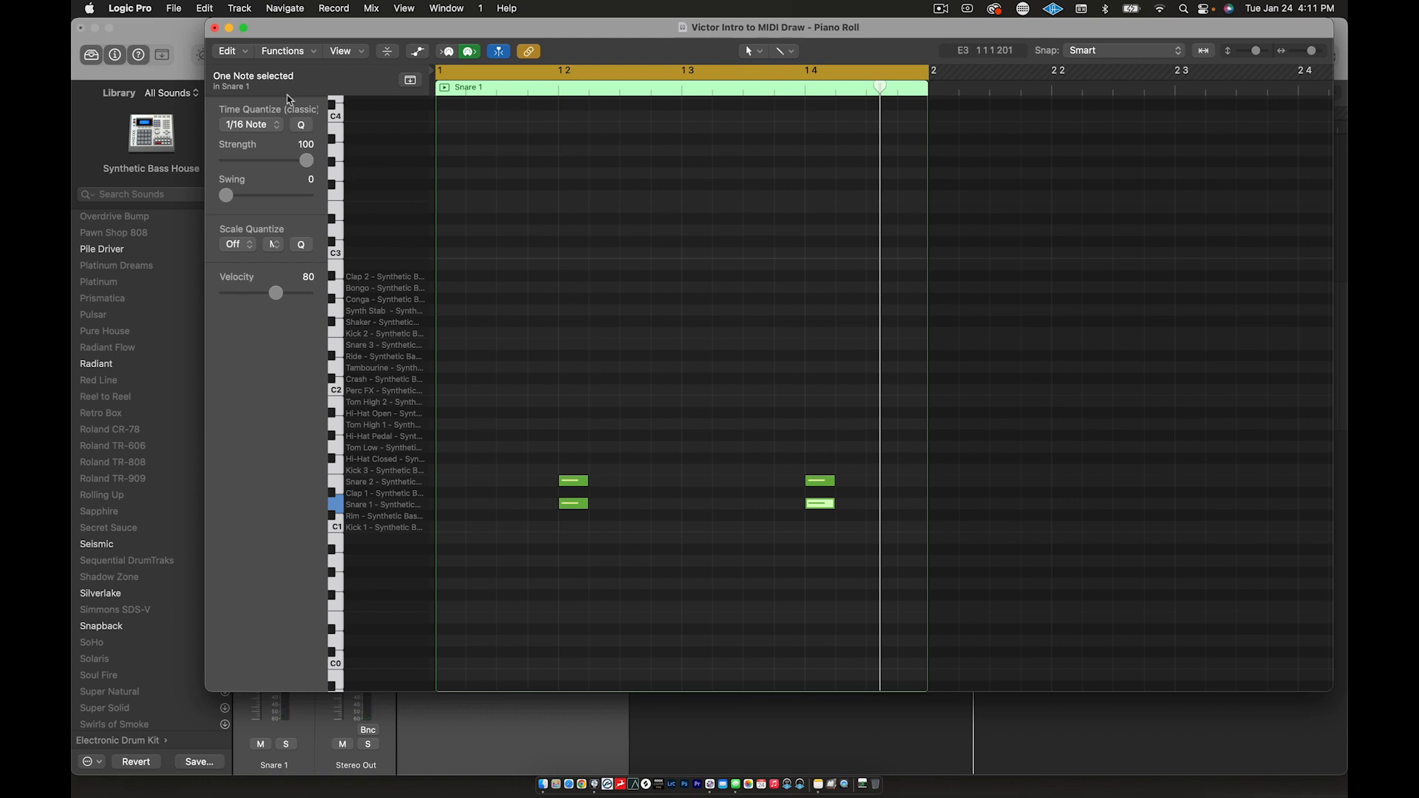
click(215, 28)
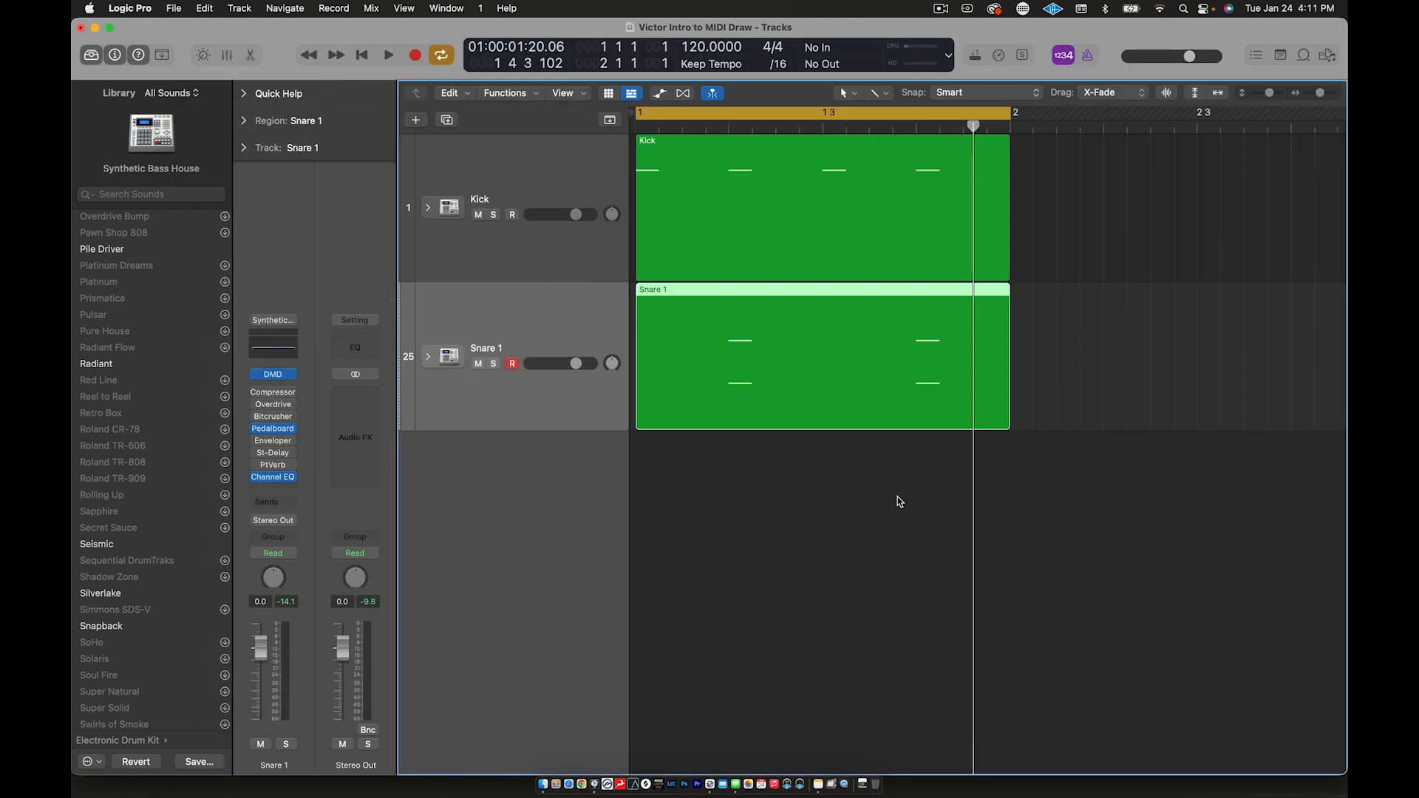
Rename the Snare 1 track as Snare & Claps 1.
click(888, 556)
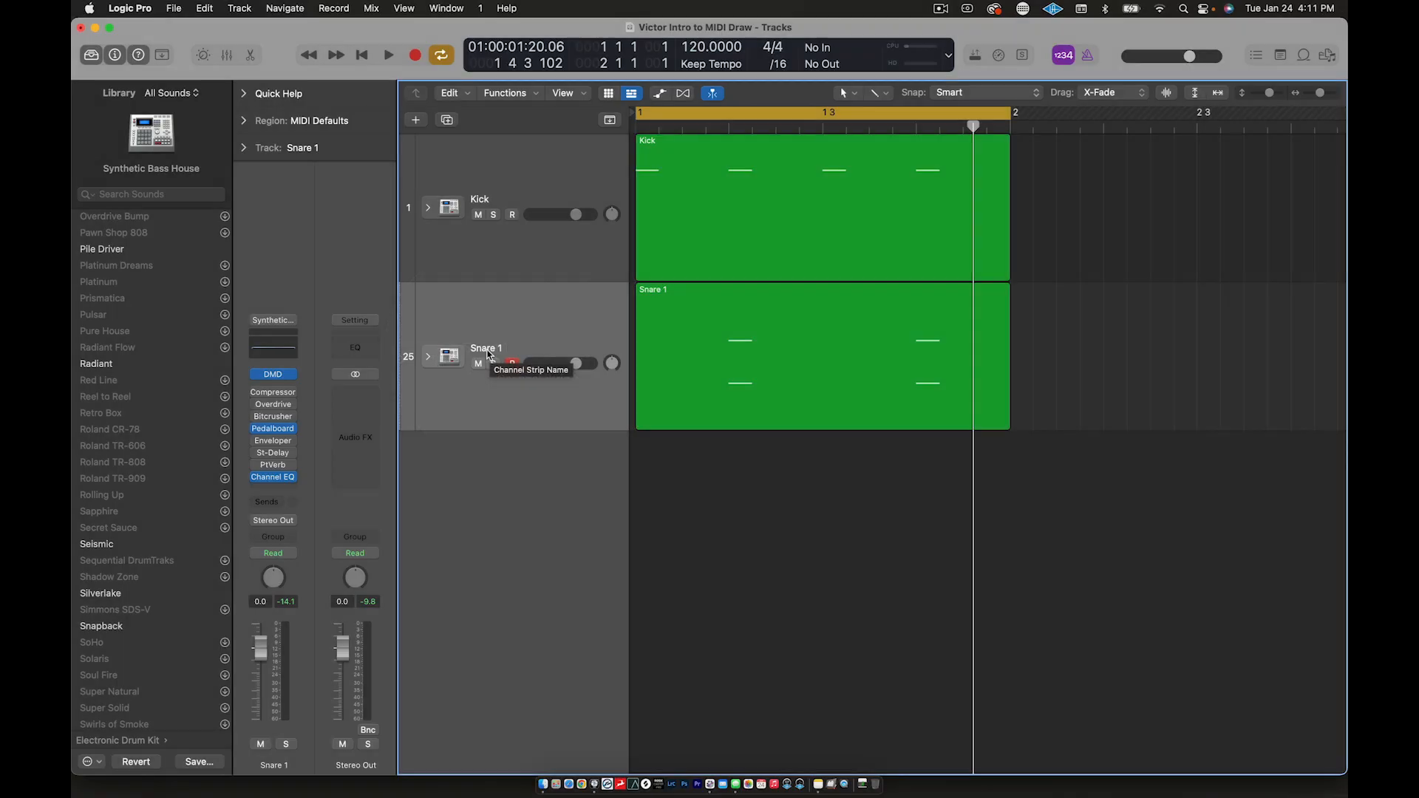
double_click(487, 349)
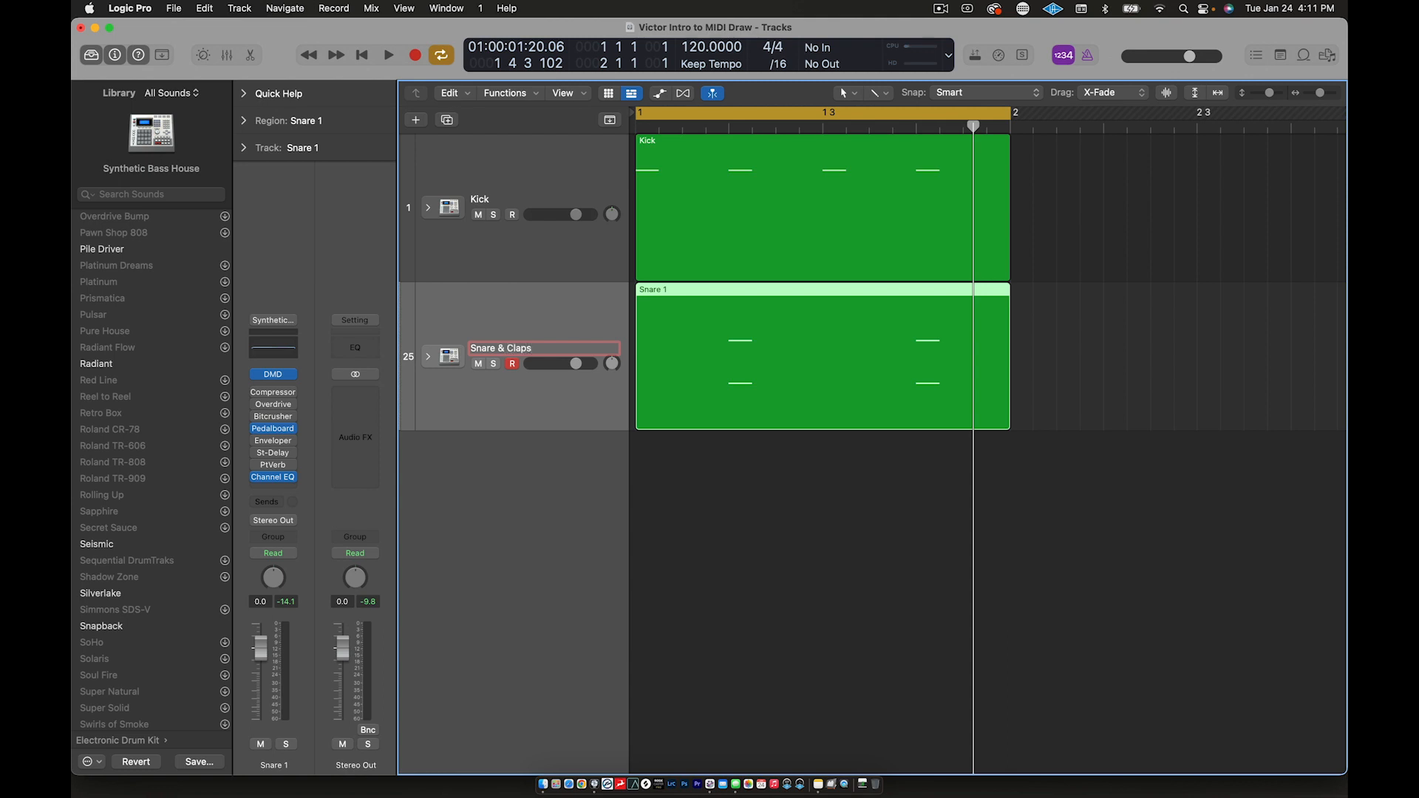
key(Return)
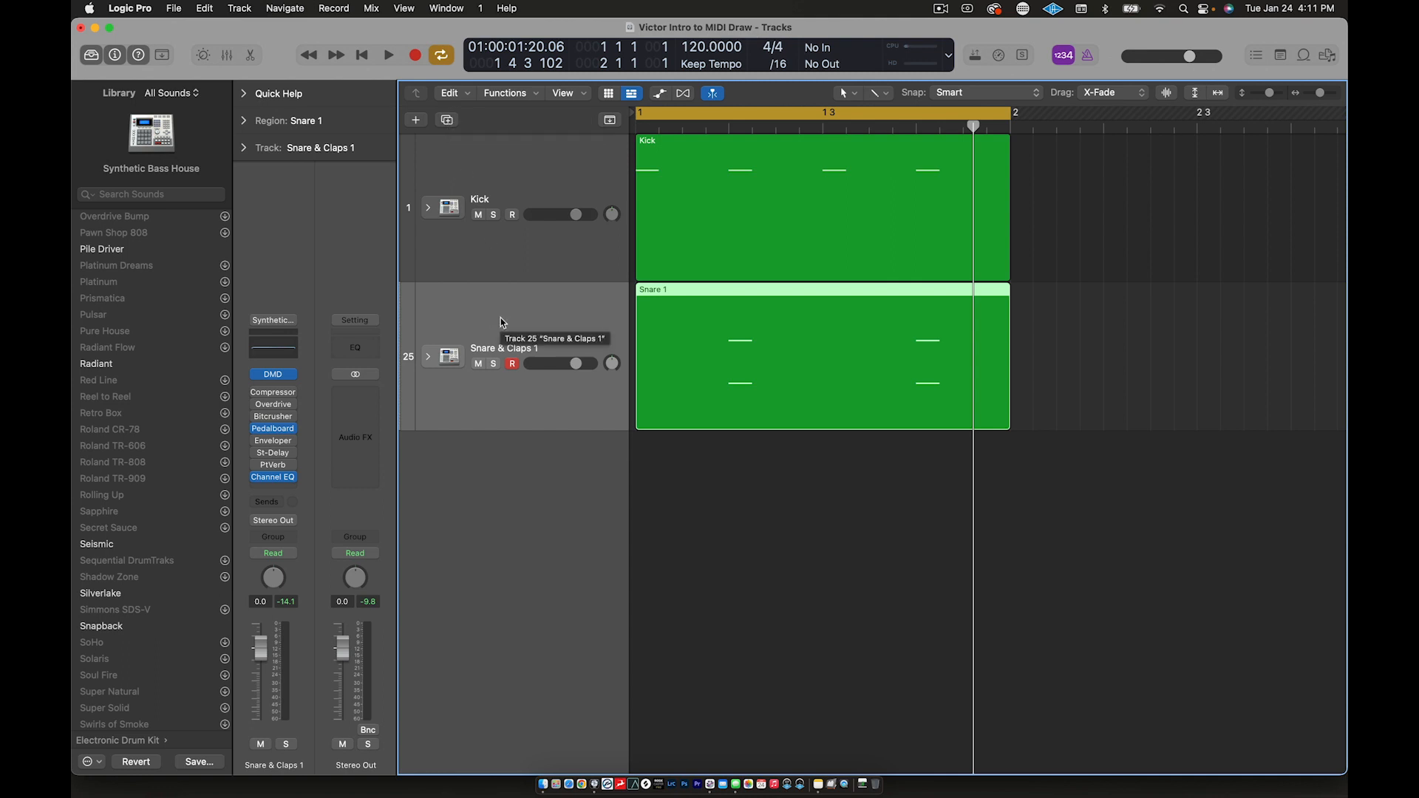
Add a new Synthetic Bass House track with the same settings below Snare & Claps 1, and play the loop.
key(super+d)
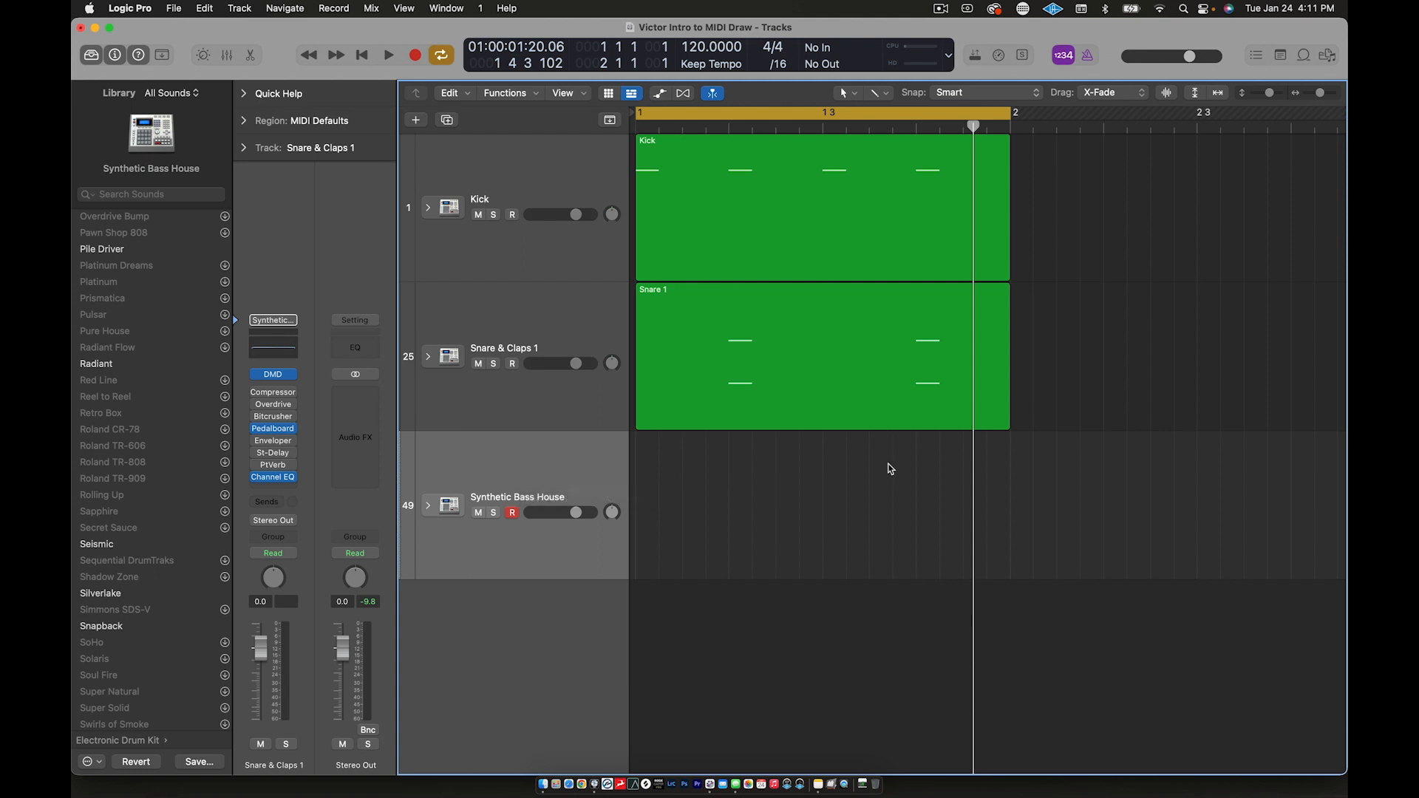
key(space)
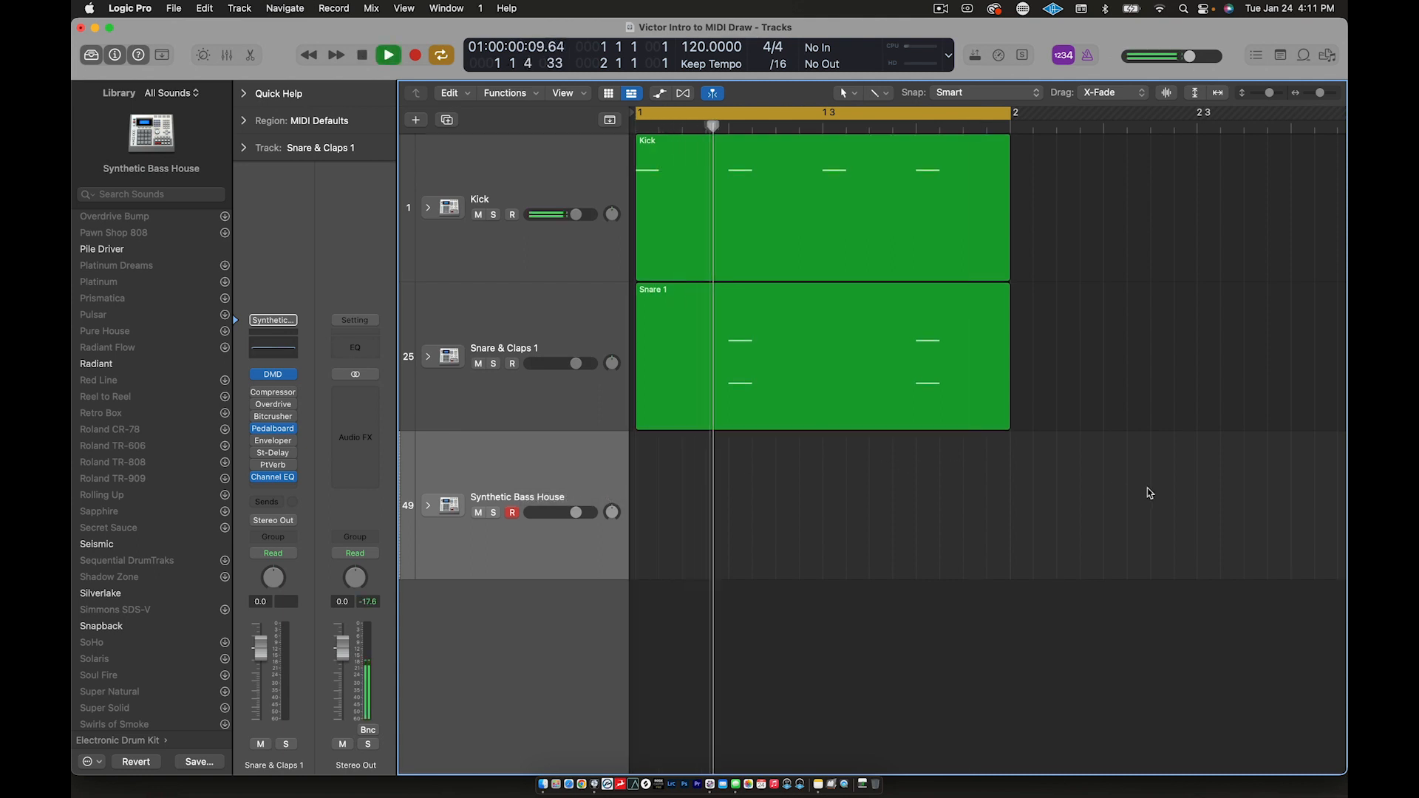
key(space)
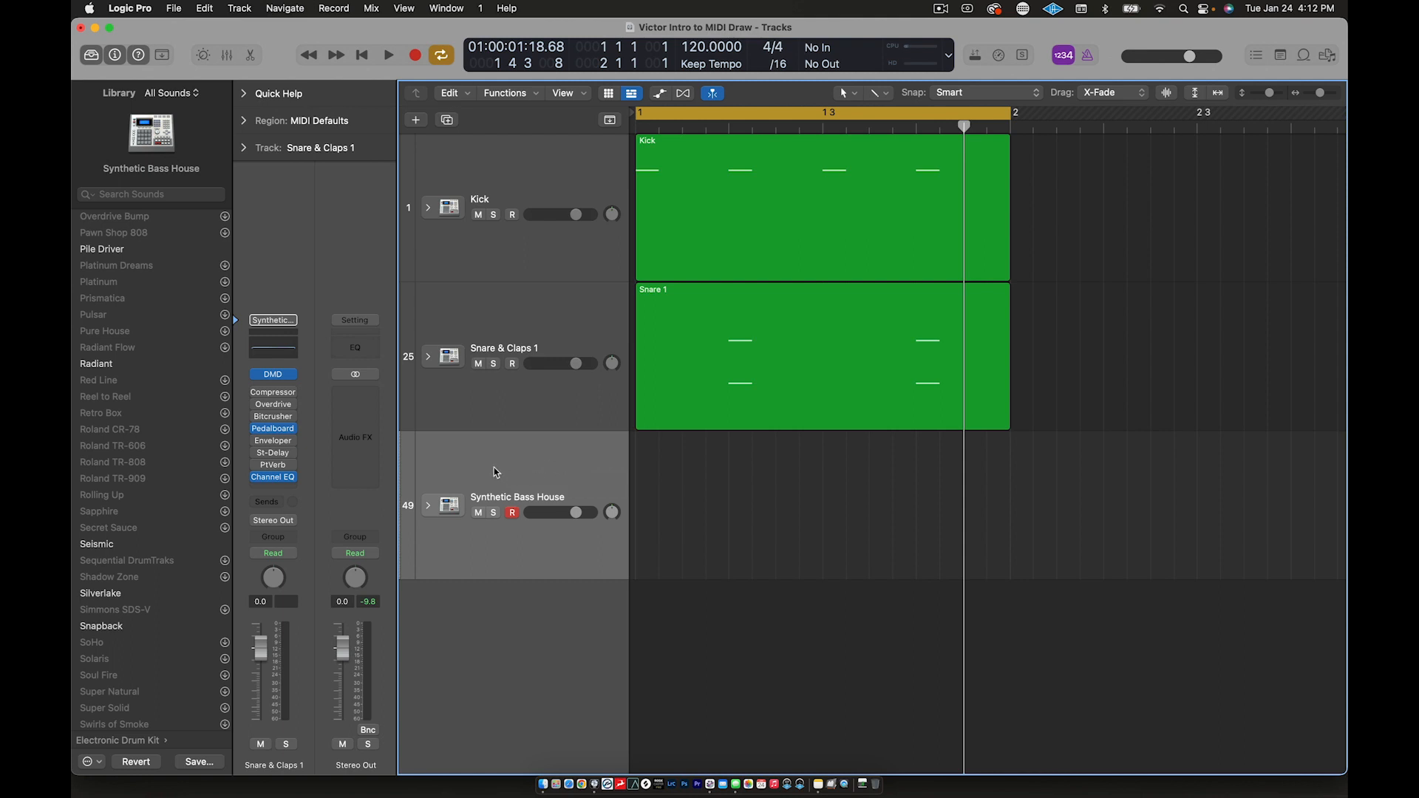
Audition the Tambourine pad on the kit's second page in Drum Machine Designer, and close the plug-in window.
click(272, 375)
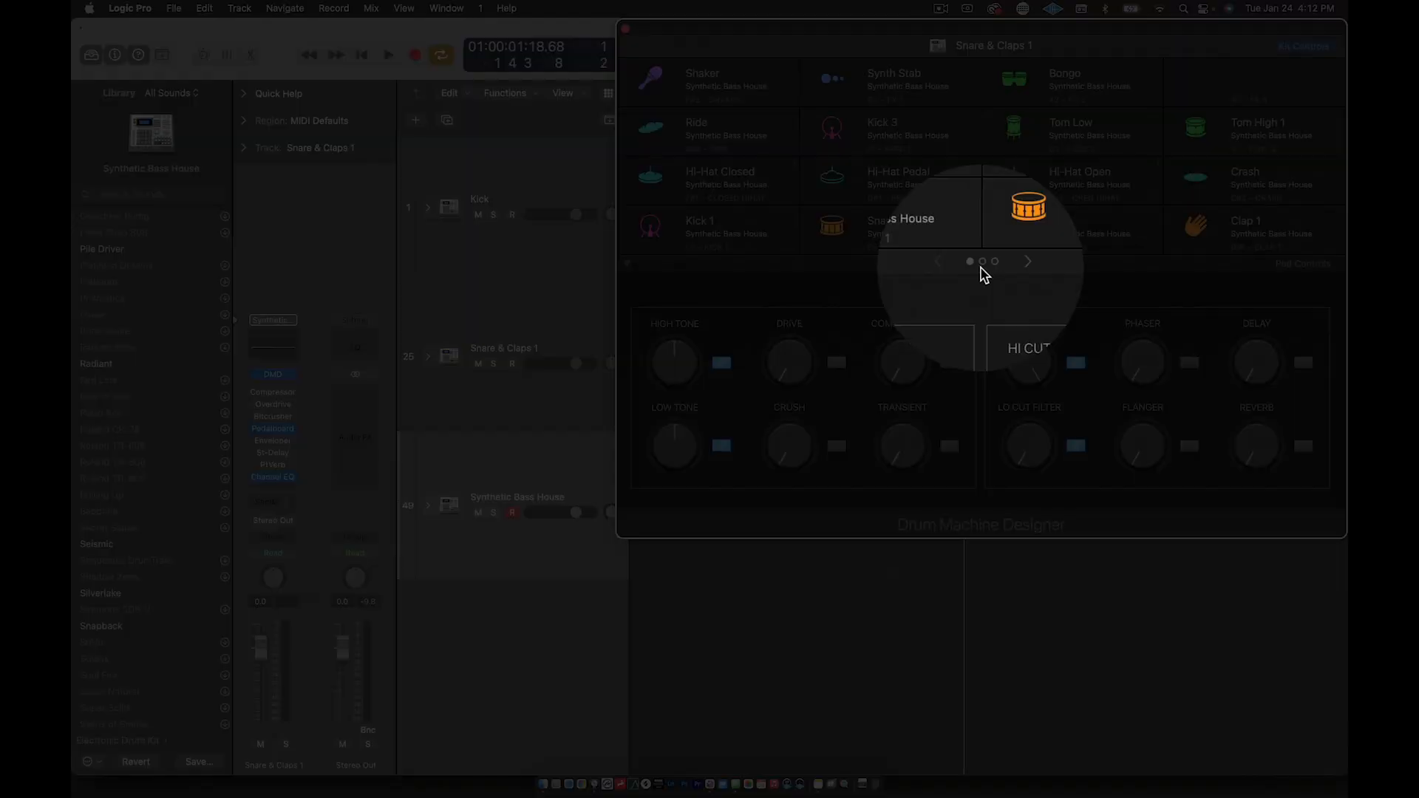
click(1013, 263)
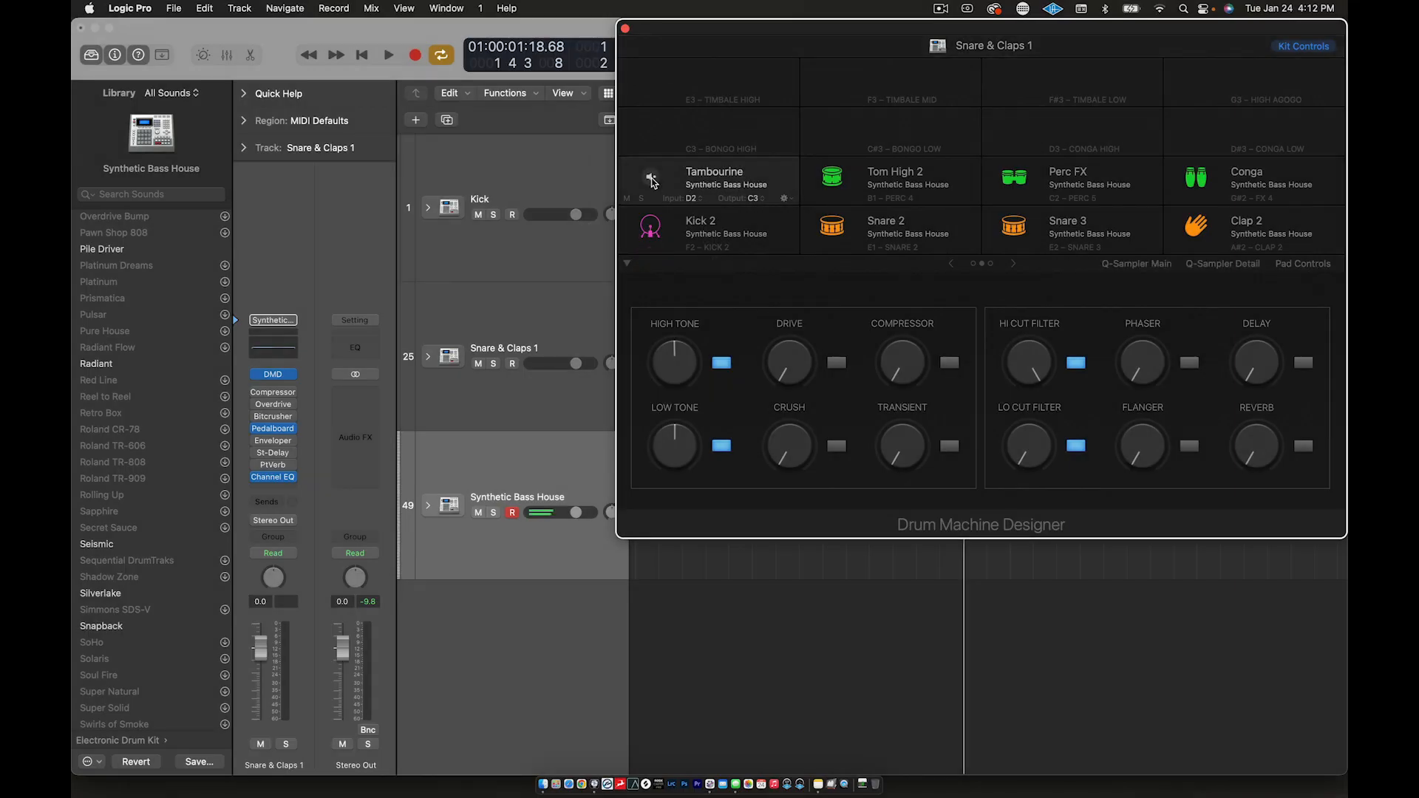
click(652, 180)
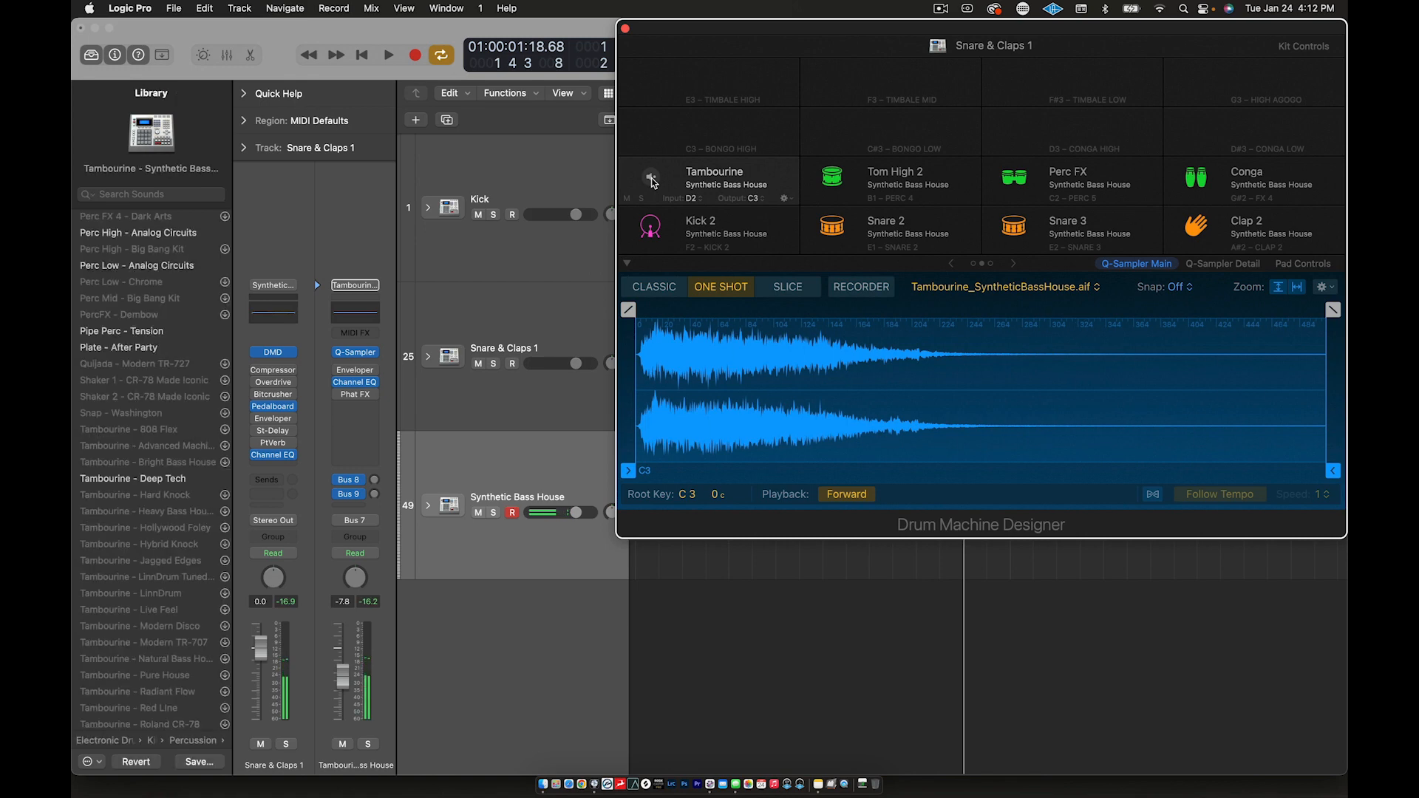
click(651, 179)
click(625, 28)
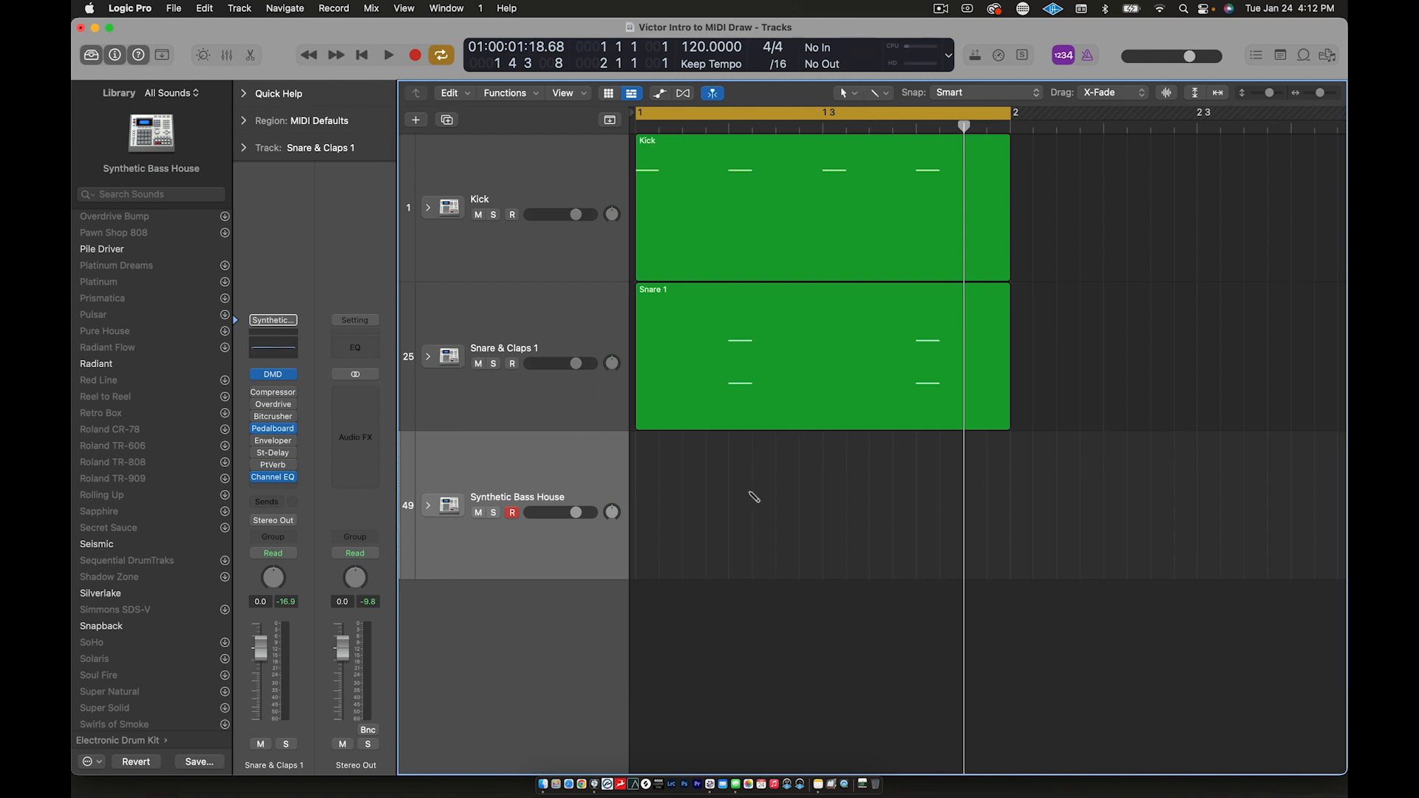
Create an empty one-bar region on the new Synthetic Bass House track and open it in the Piano Roll.
click(729, 497)
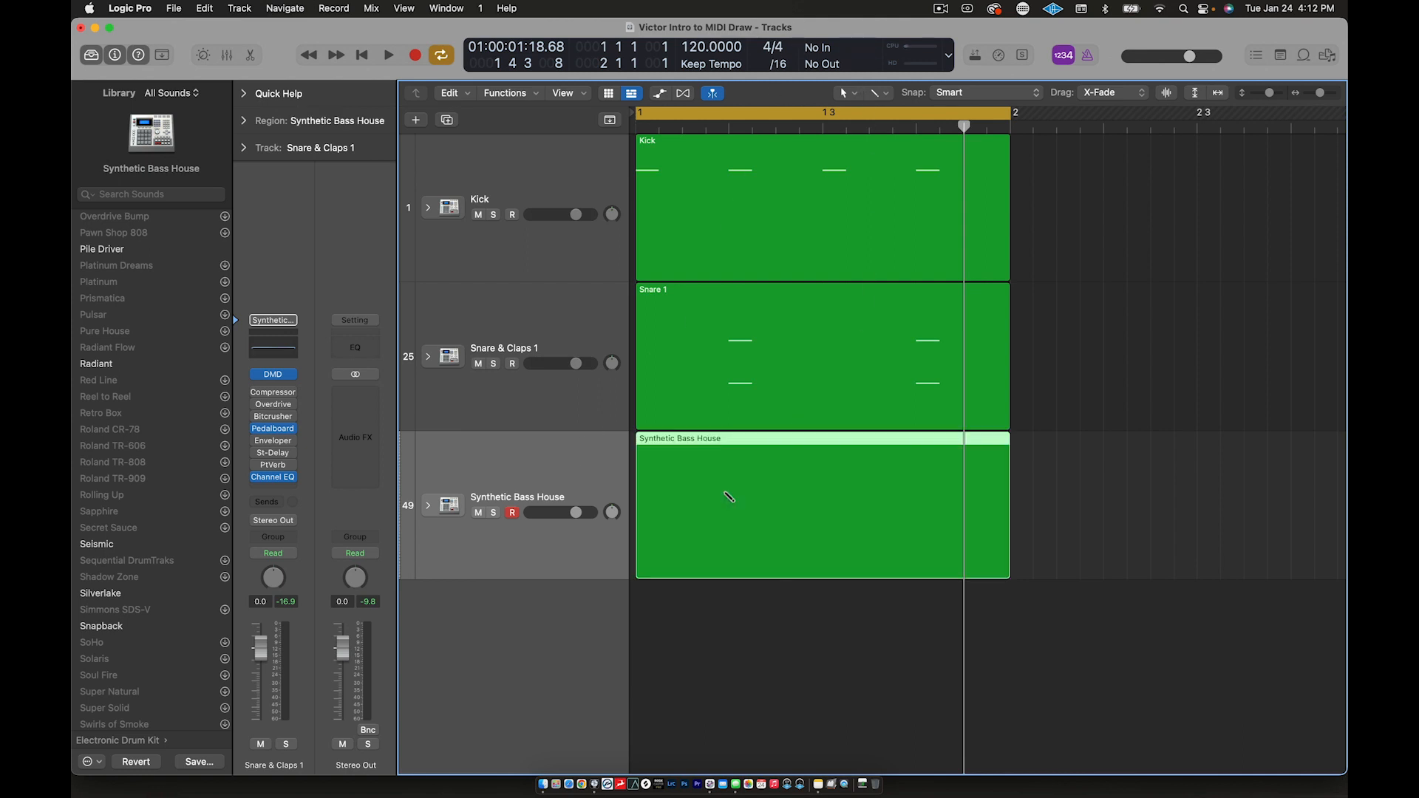
double_click(814, 488)
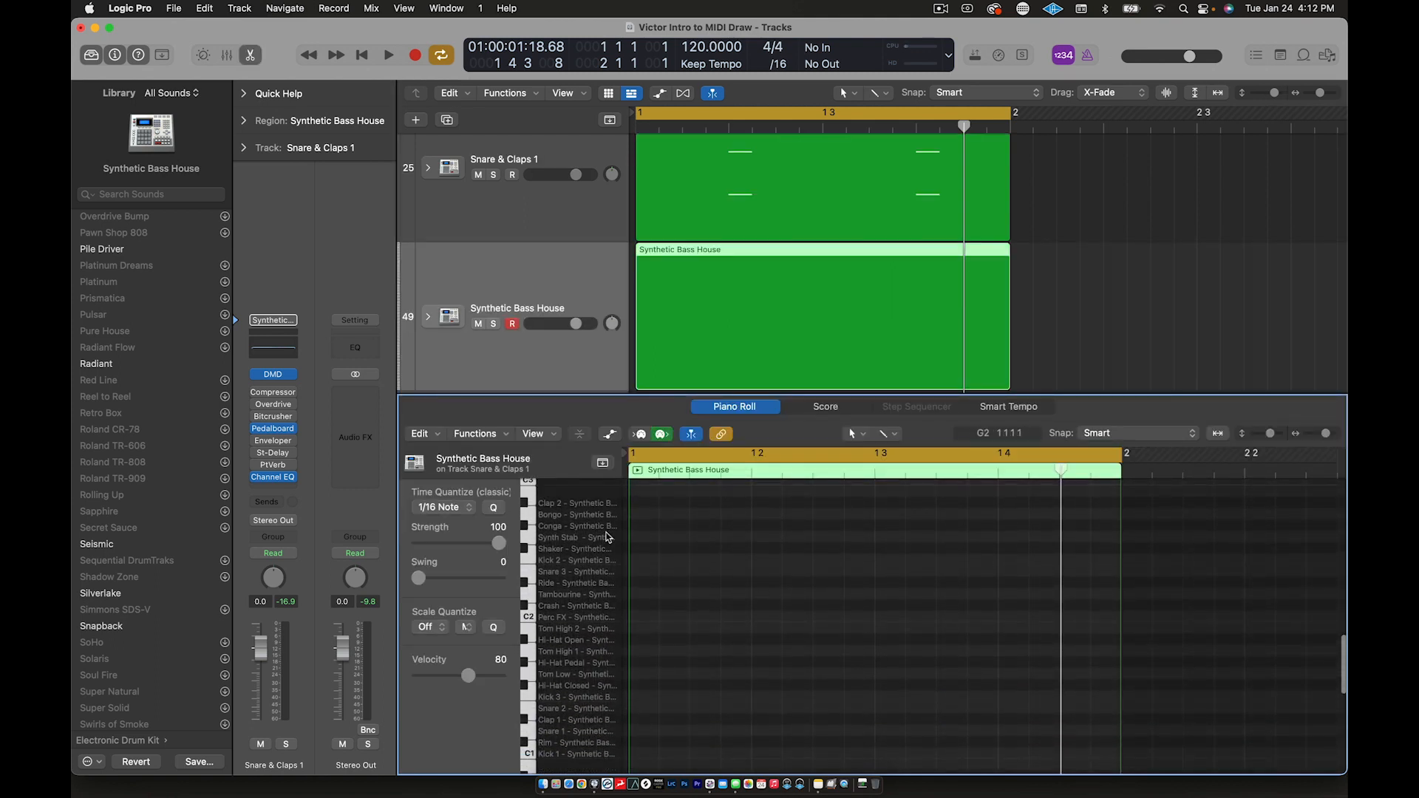
scroll(593, 623, down, 1)
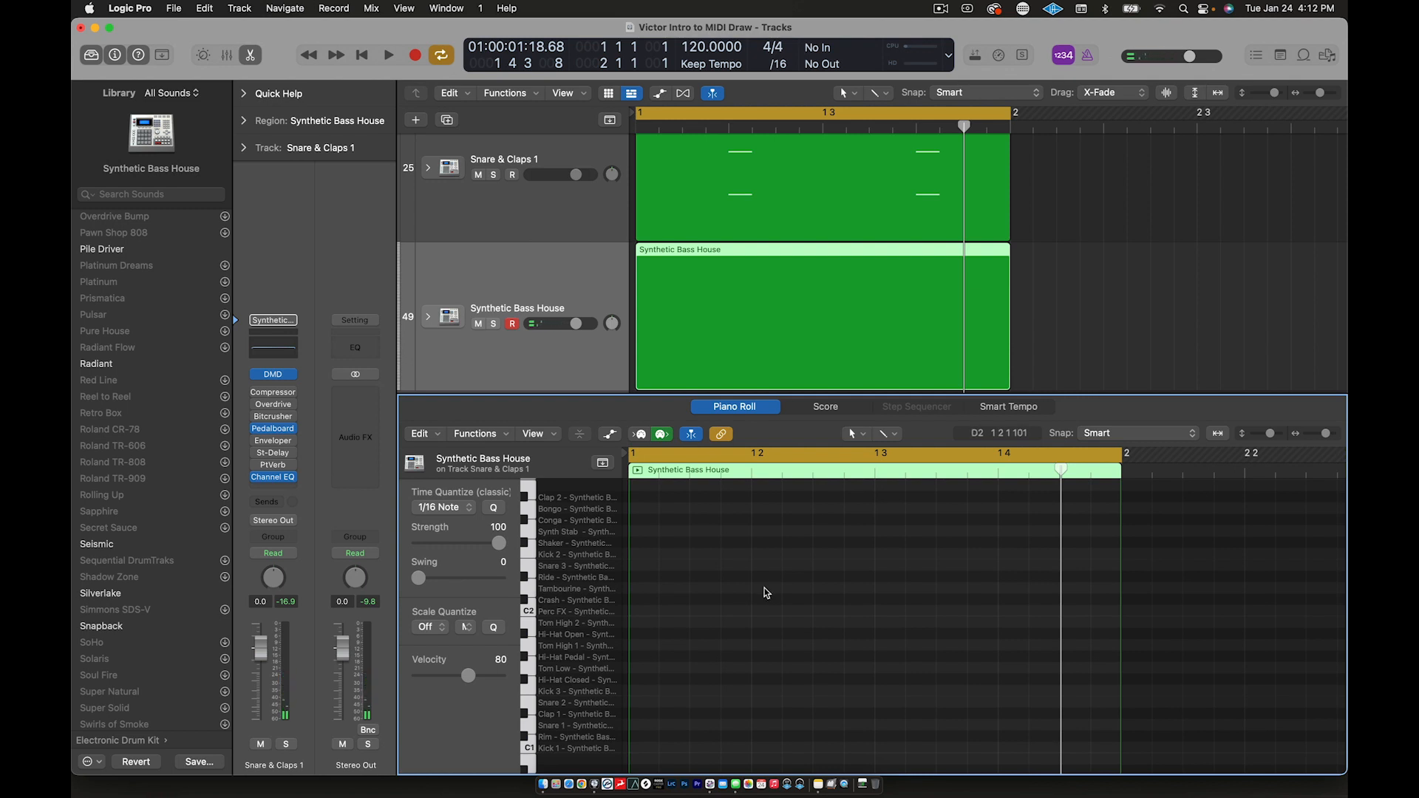
Draw Tambourine notes on beats 2 and 4 of the Synthetic Bass House region, play the loop, and close the Piano Roll.
super+click(766, 587)
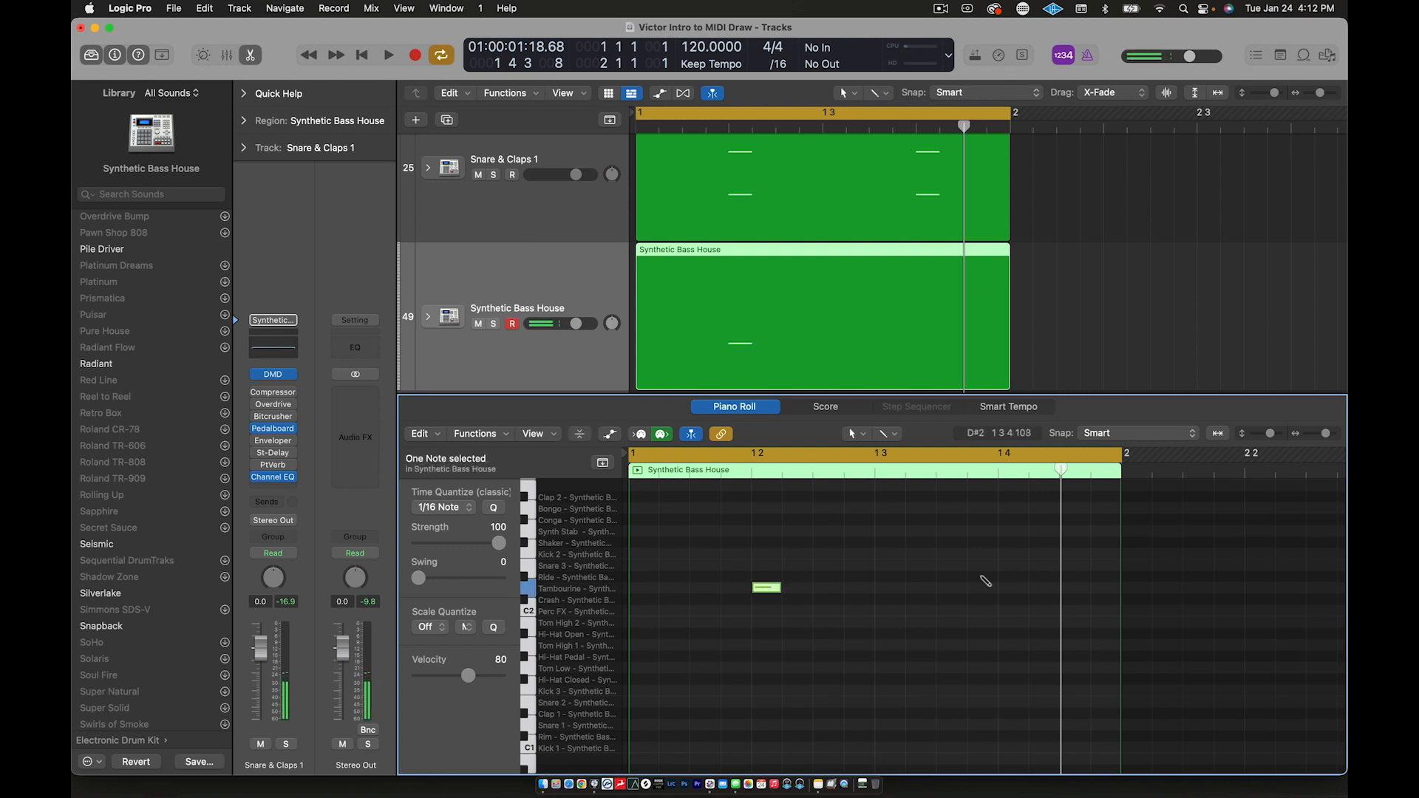
super+click(1016, 588)
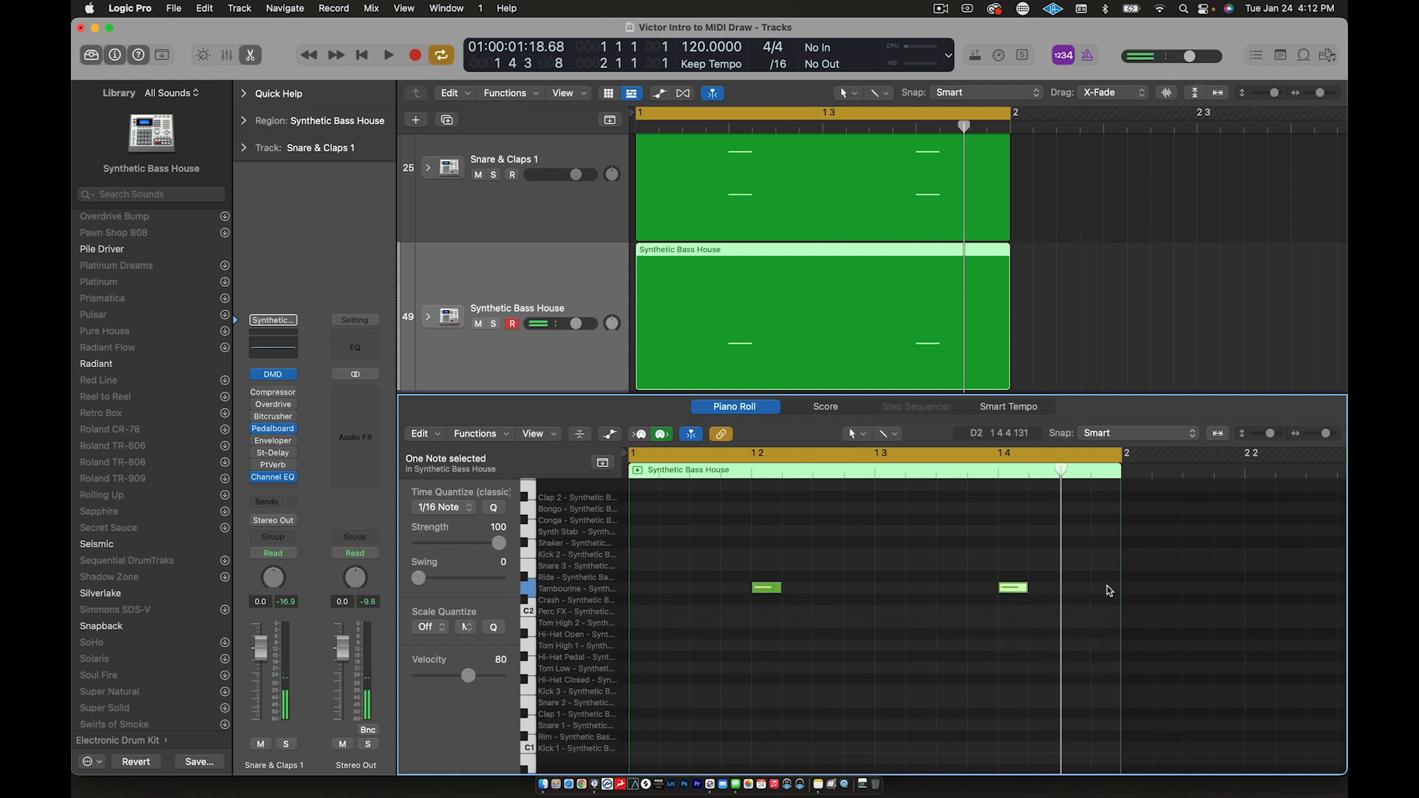
key(space)
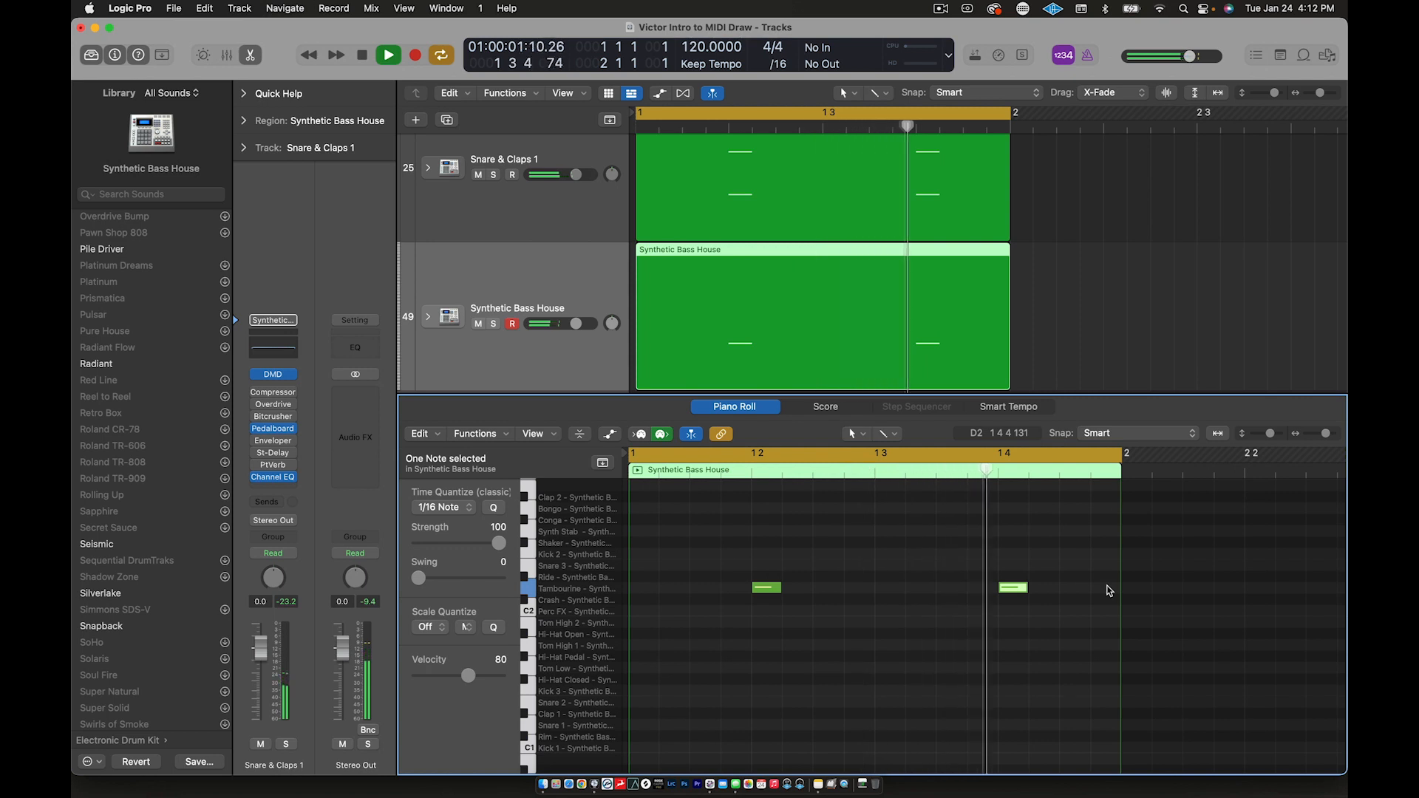
key(space)
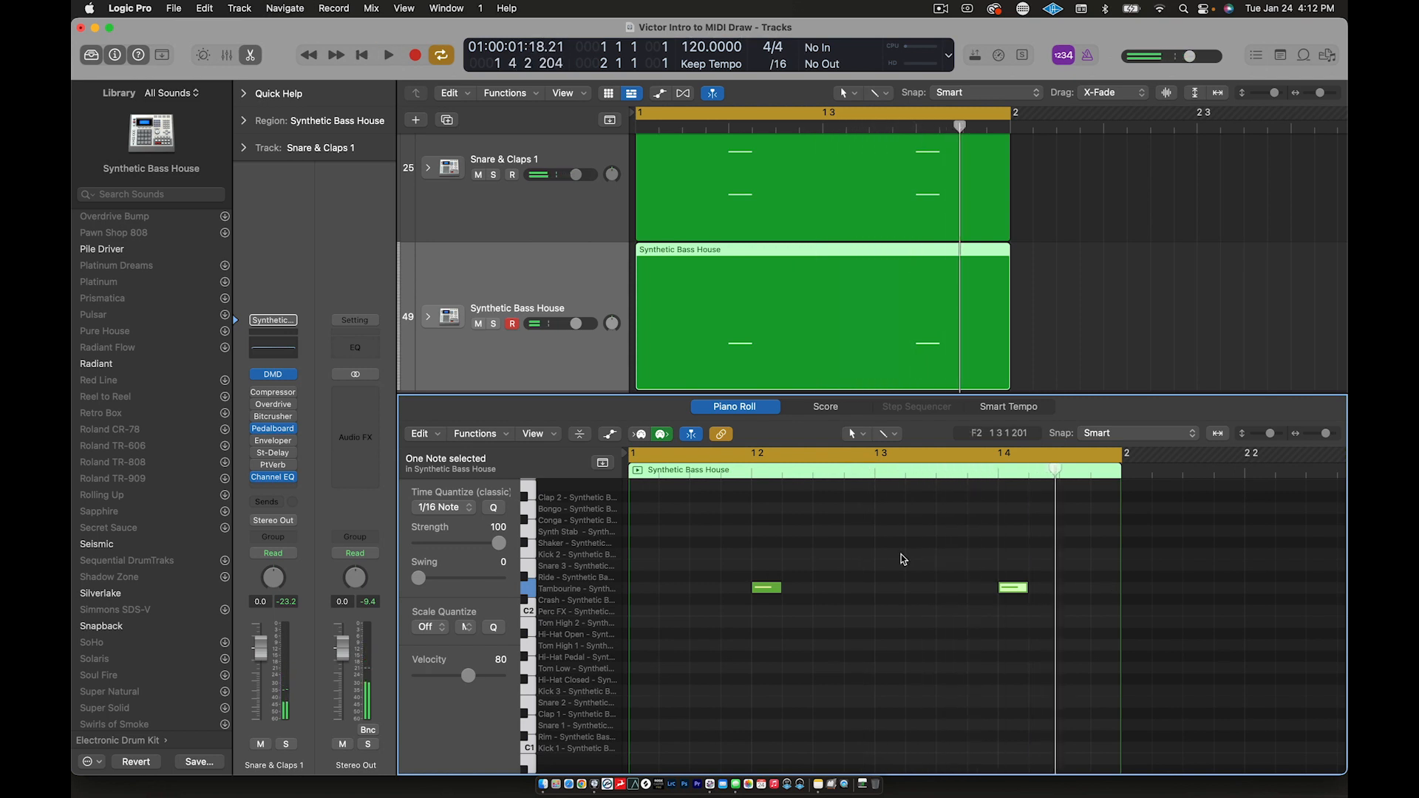
key(e)
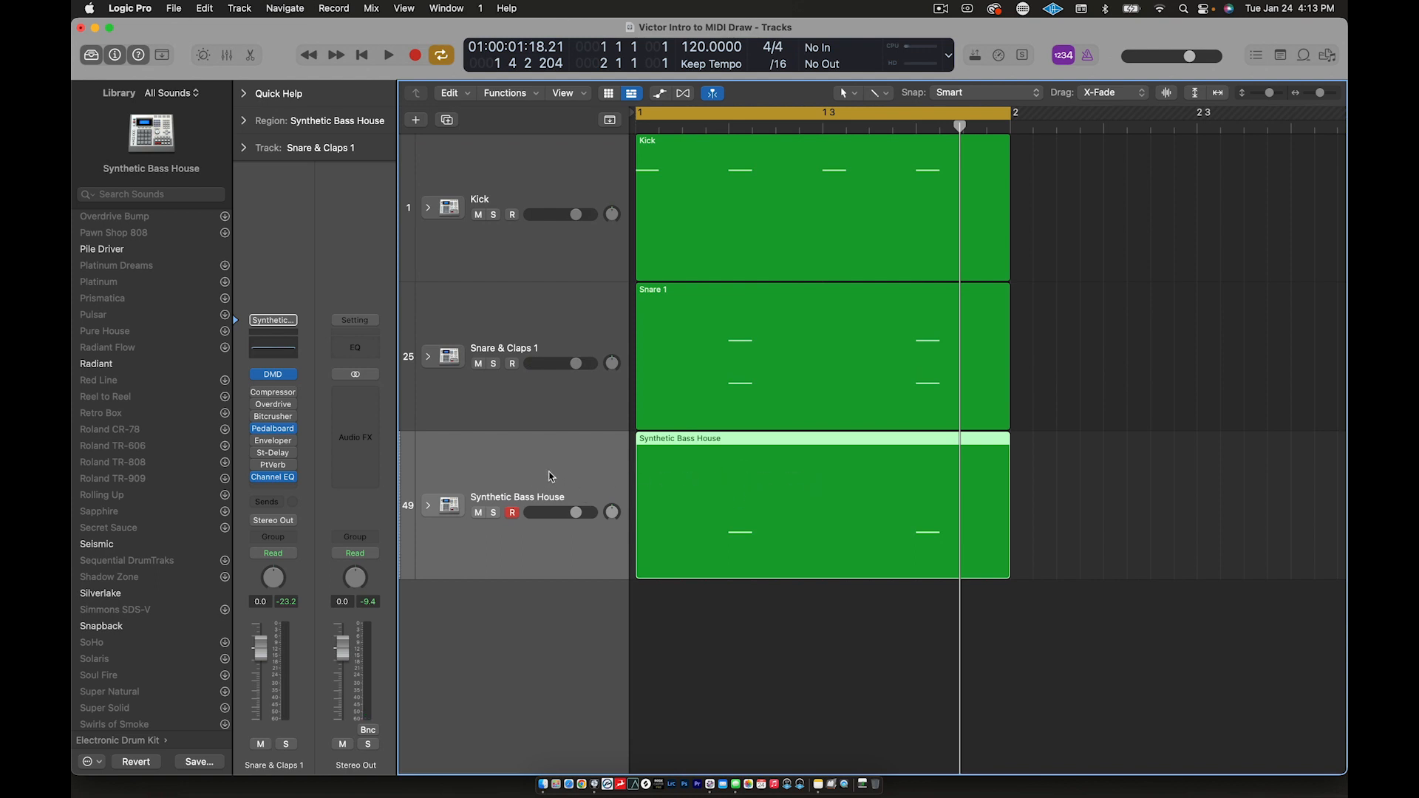
Rename the Synthetic Bass House track below Snare & Claps 1 as Tambo.
click(531, 325)
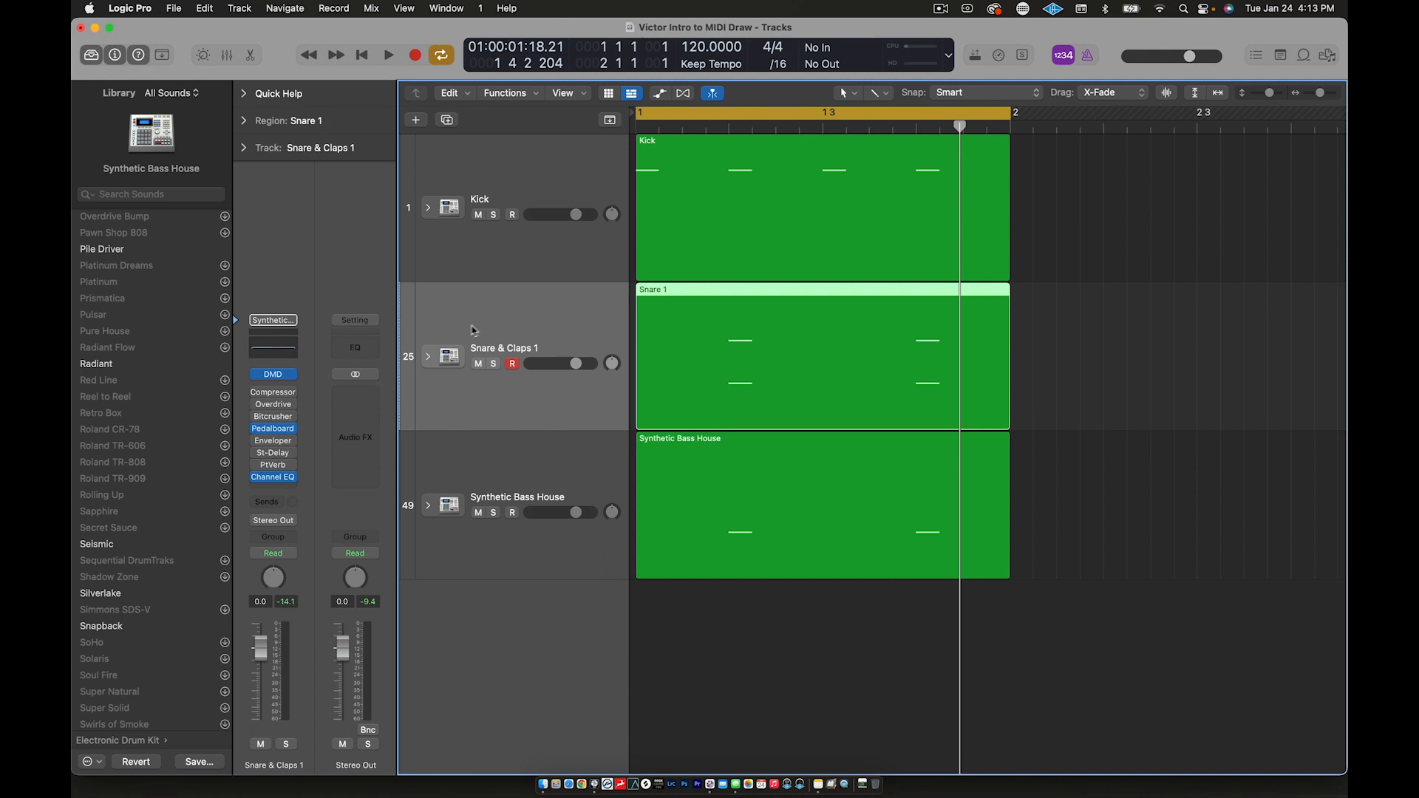
click(509, 193)
click(523, 475)
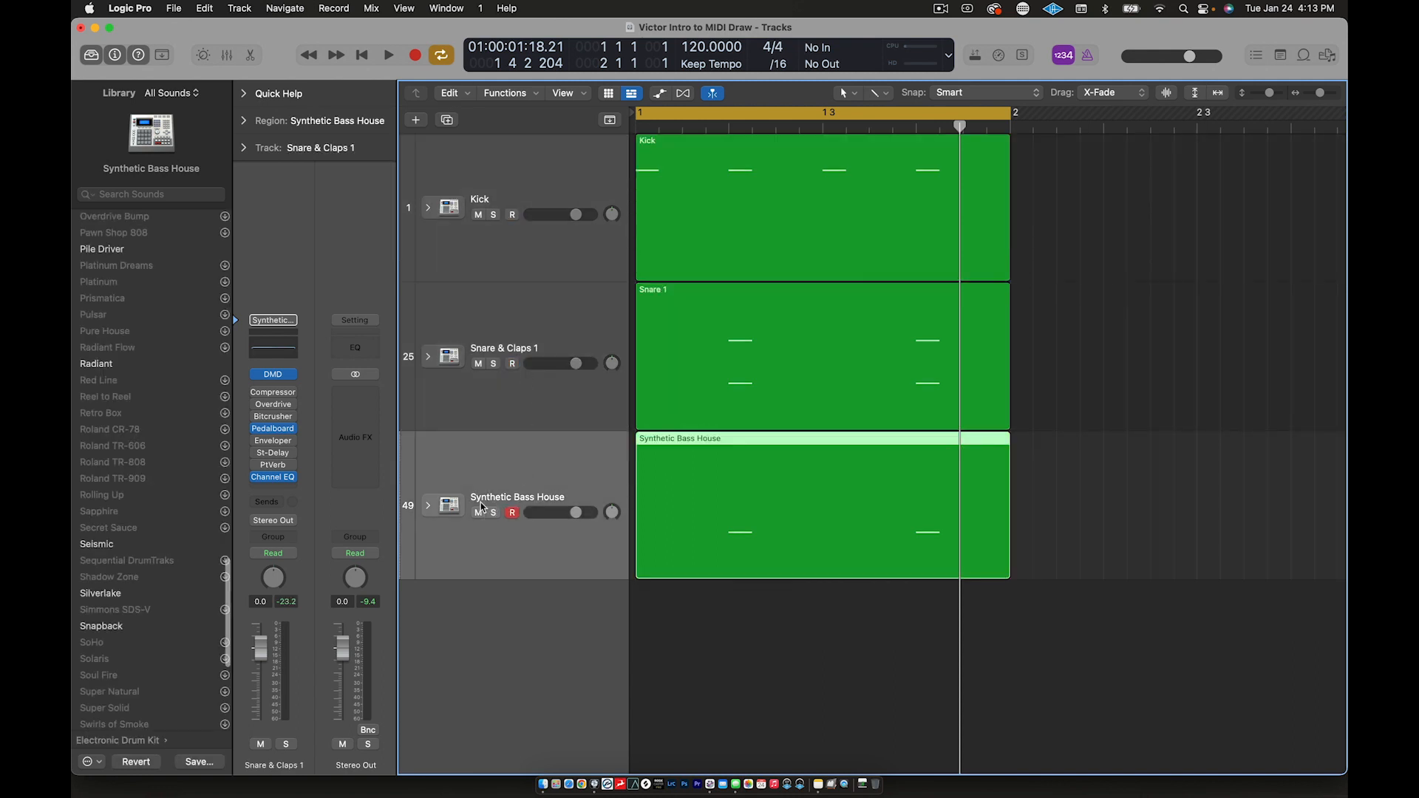
double_click(504, 498)
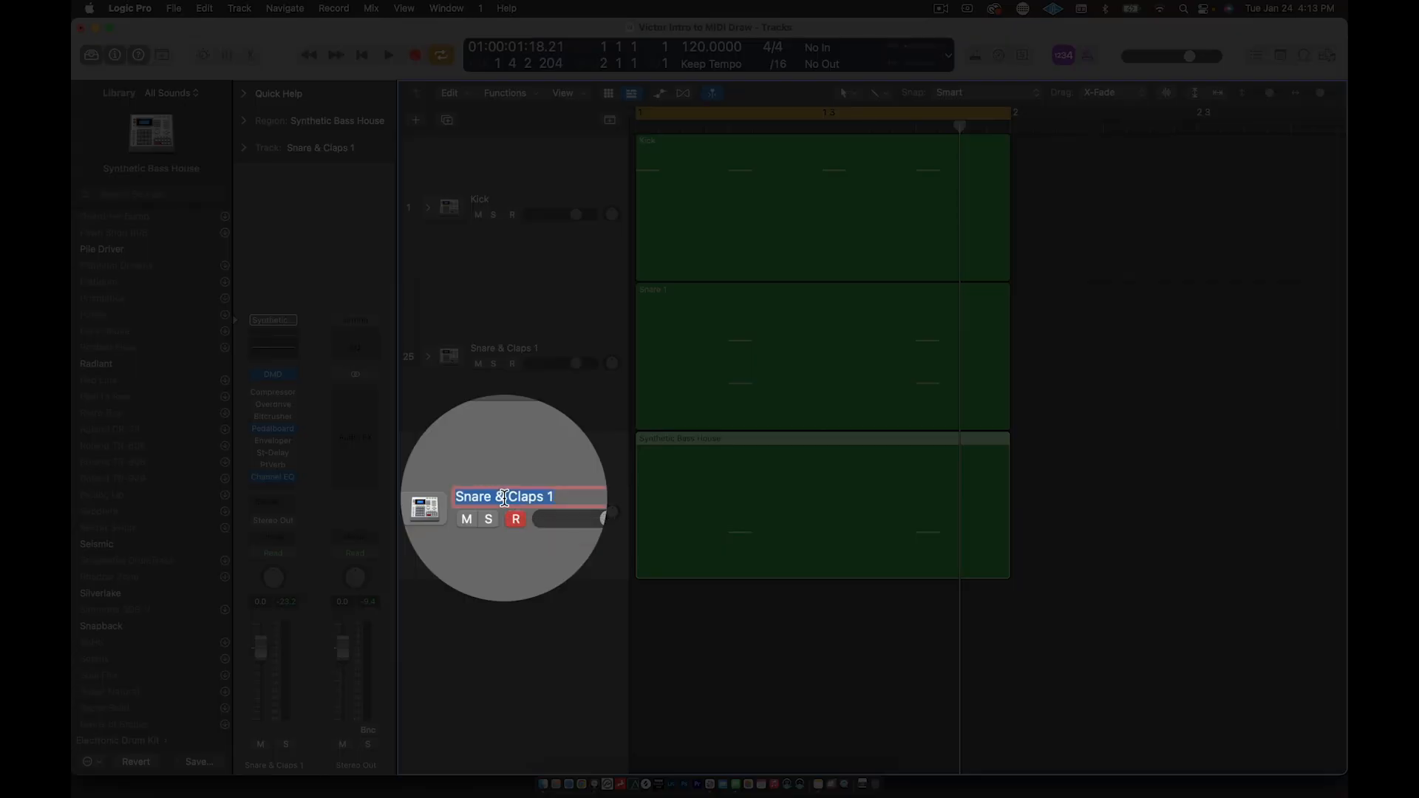
text(Tambo)
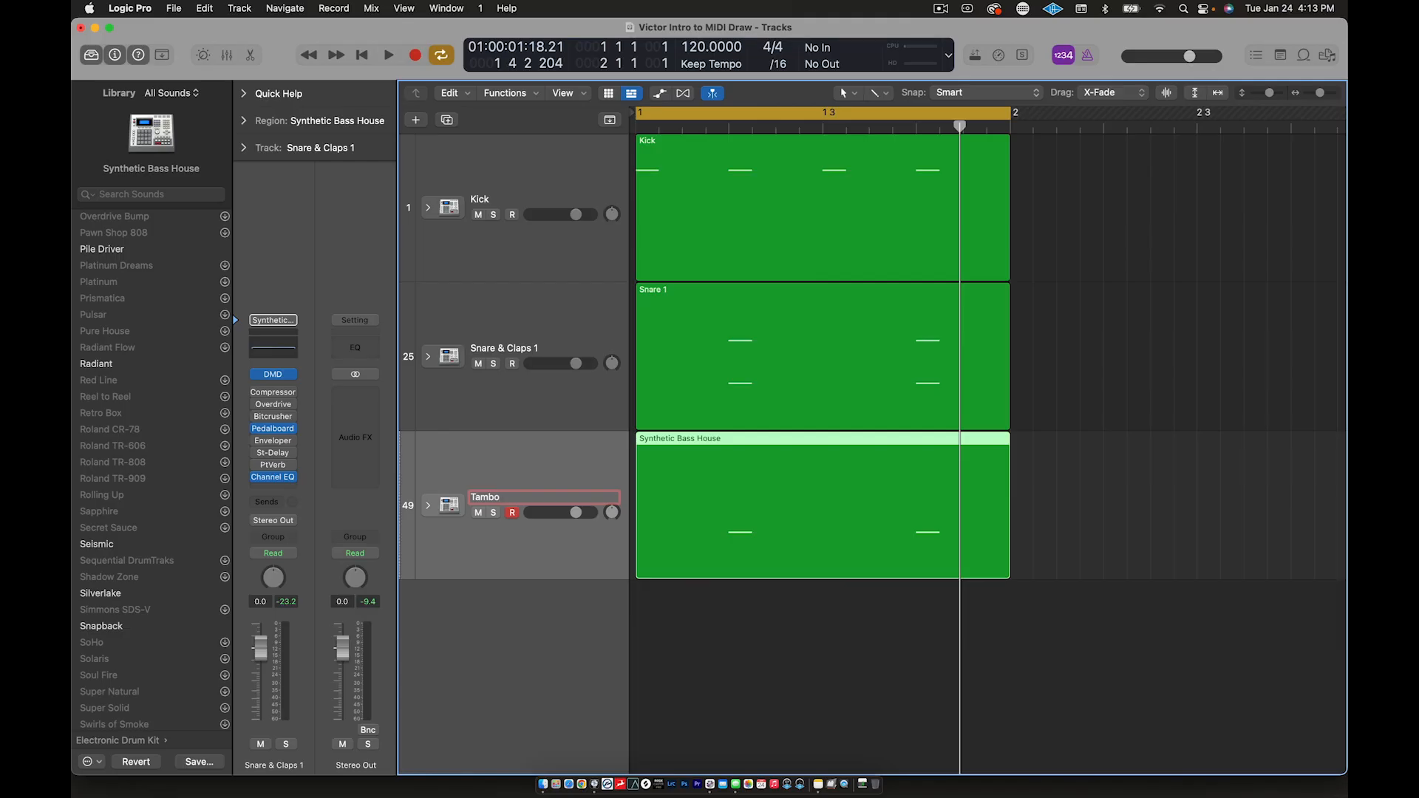
key(Return)
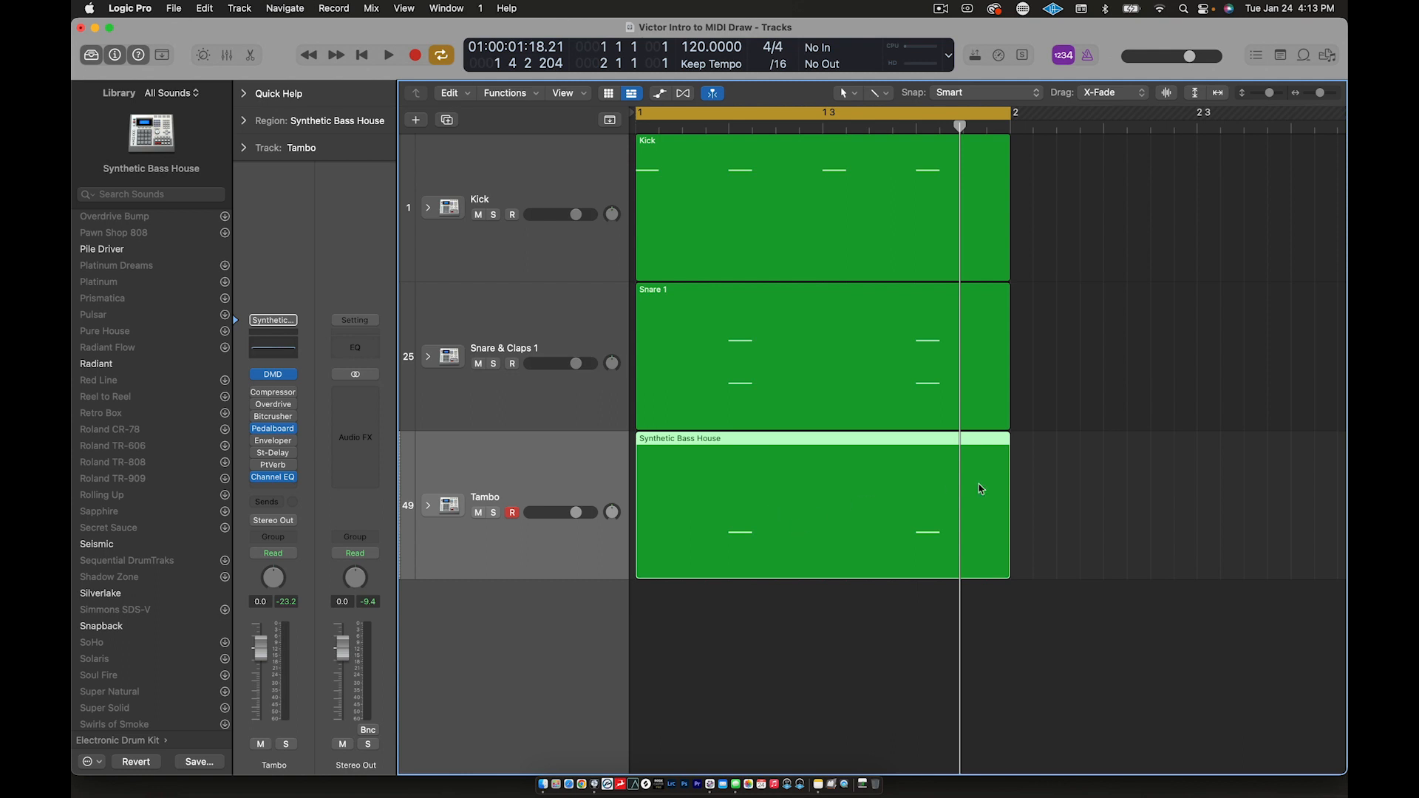
Deselect the region and play the loop to hear the kick, snare and claps, and tambourine together.
click(1075, 376)
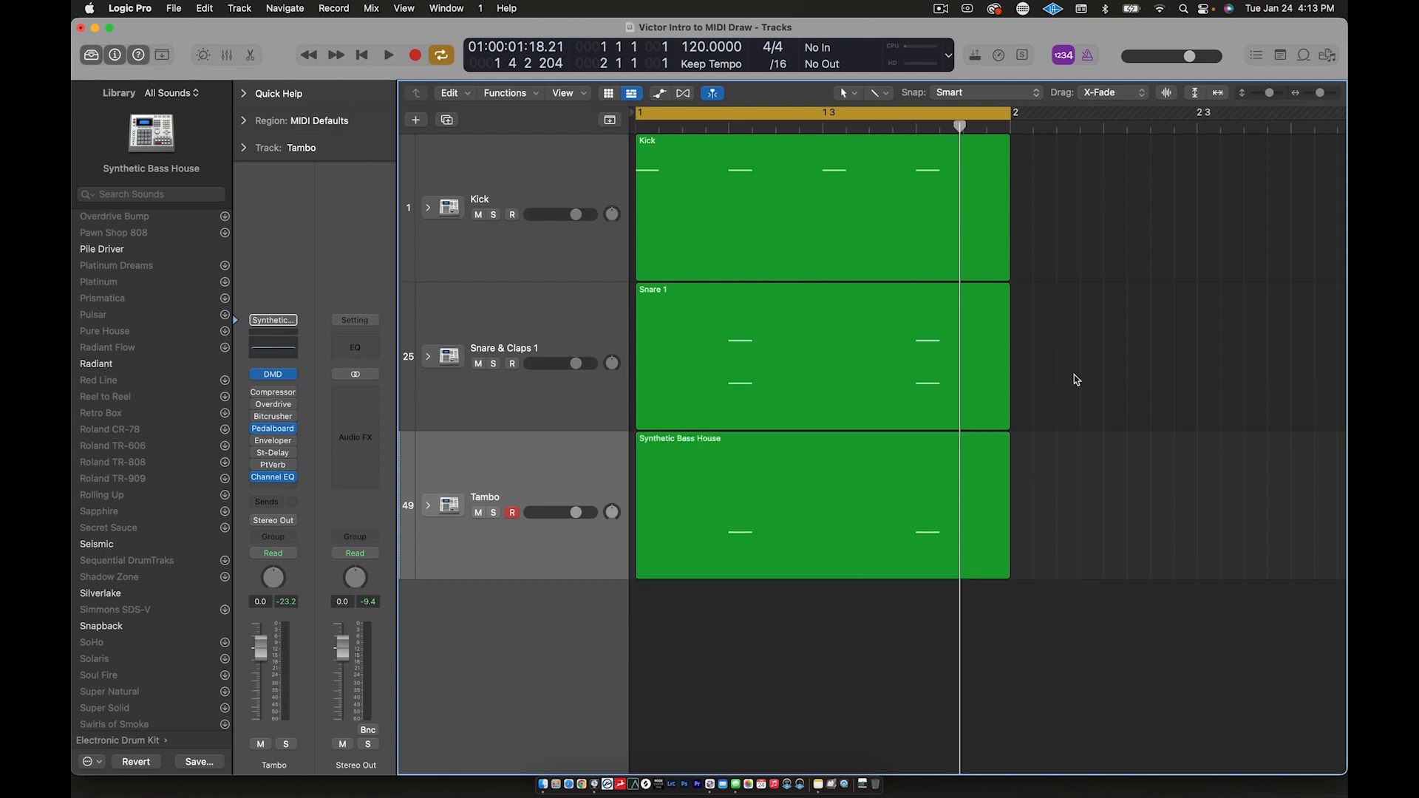
key(space)
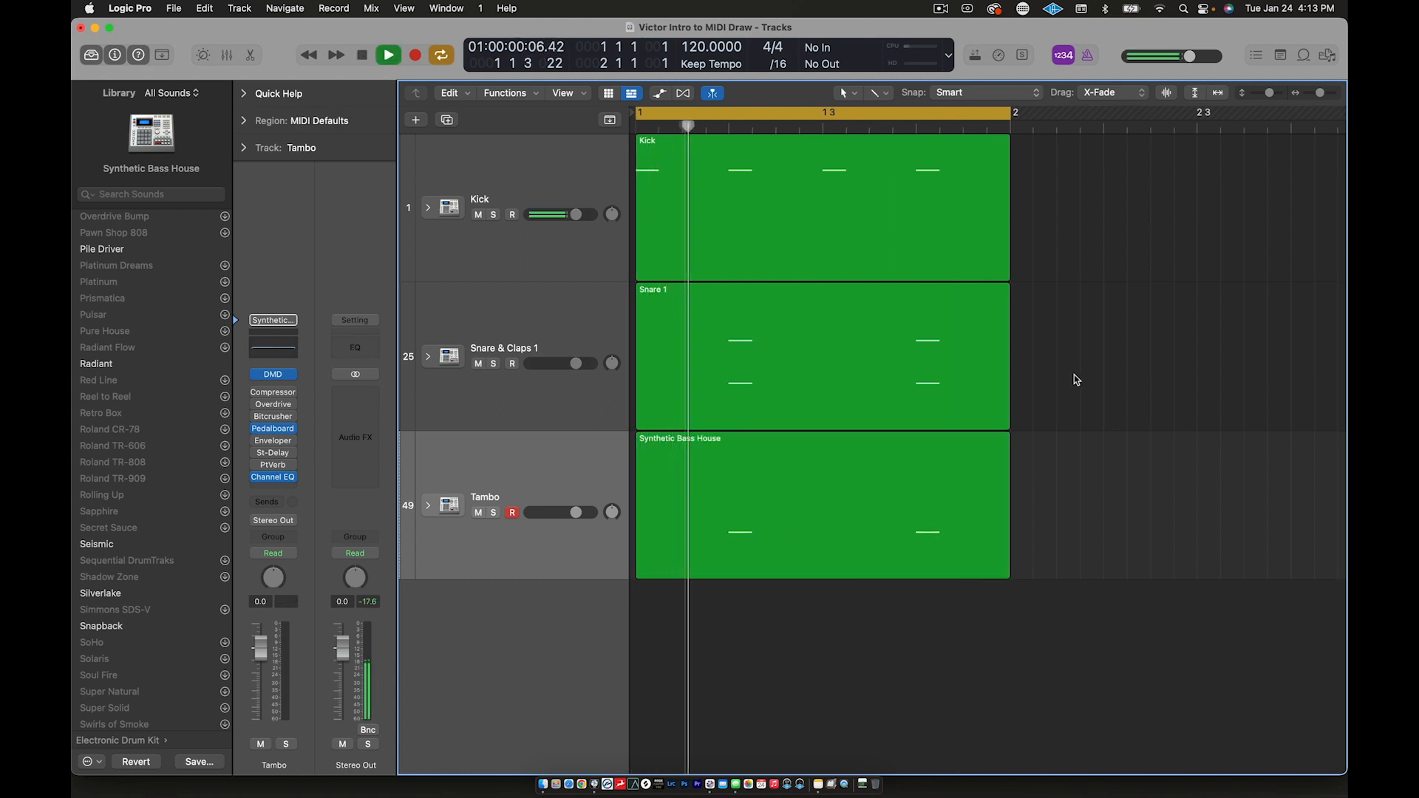
key(space)
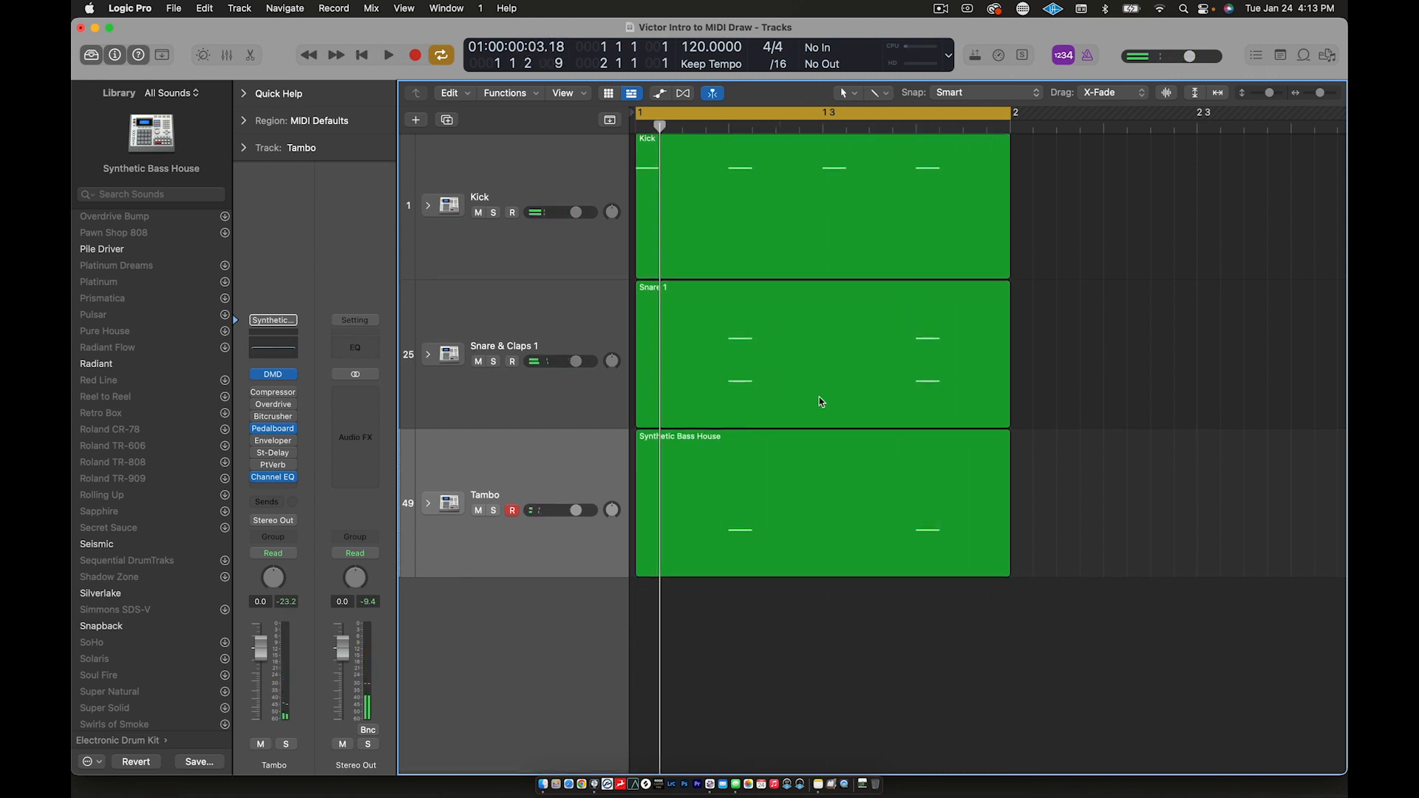
Add a new track with the same settings below Tambo, and name it Hi Hat.
click(584, 472)
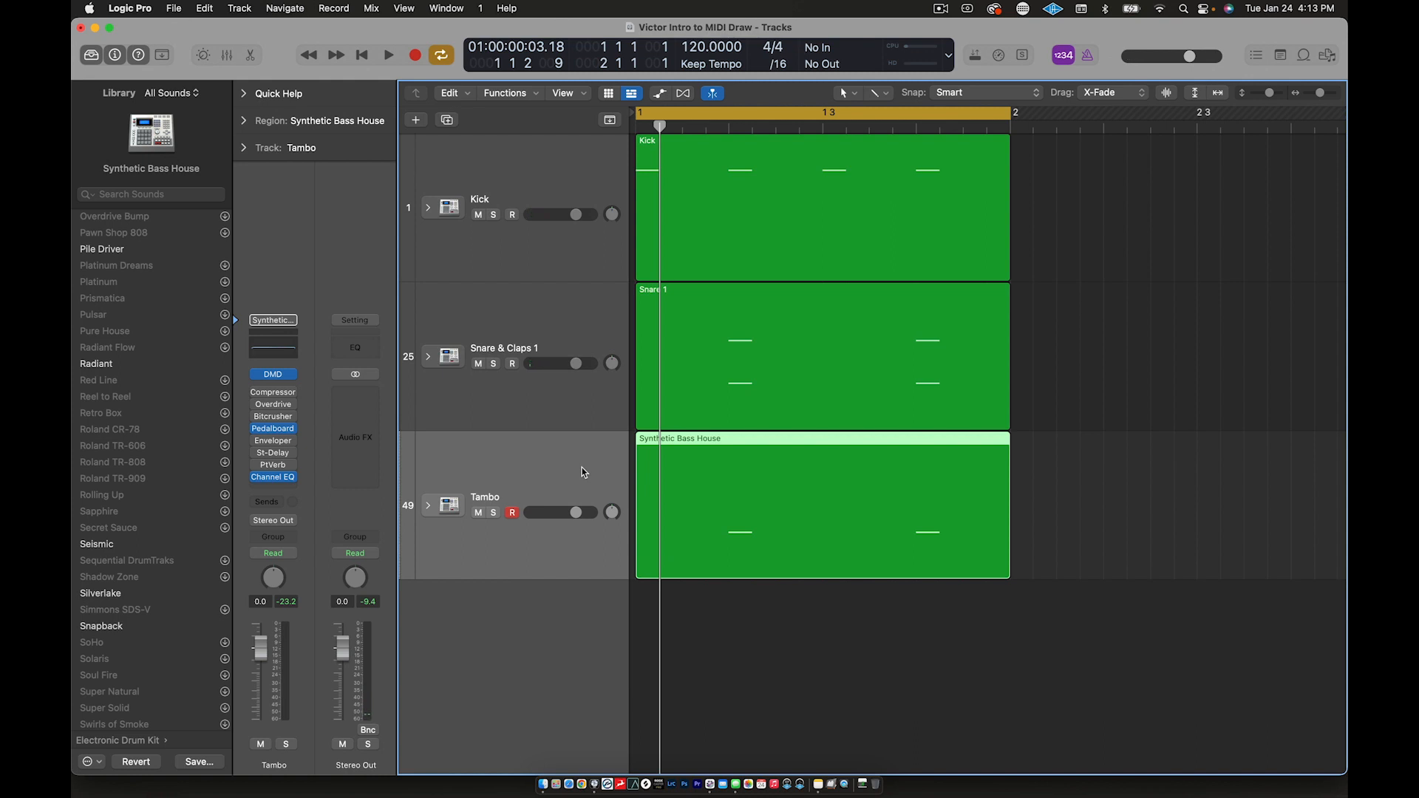
click(448, 121)
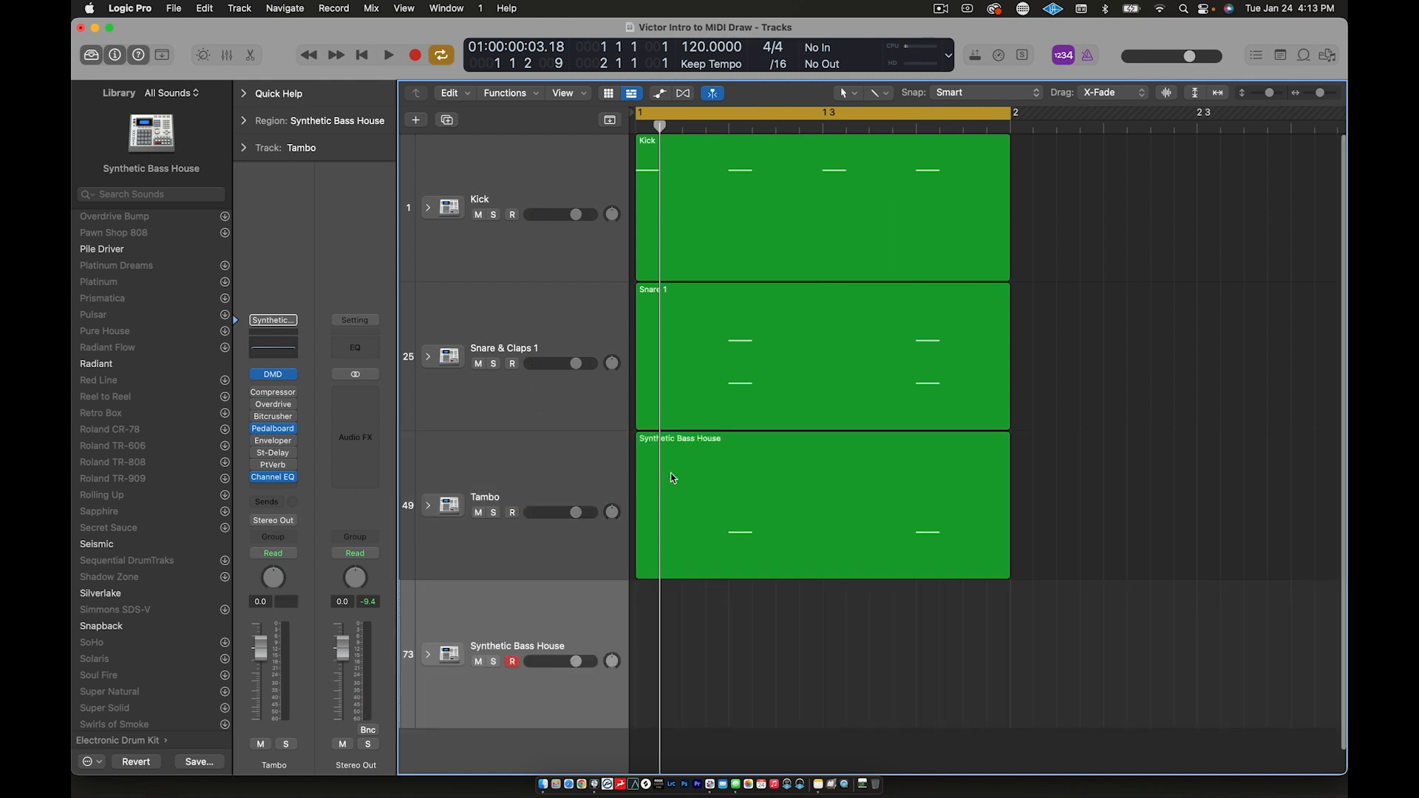
double_click(493, 621)
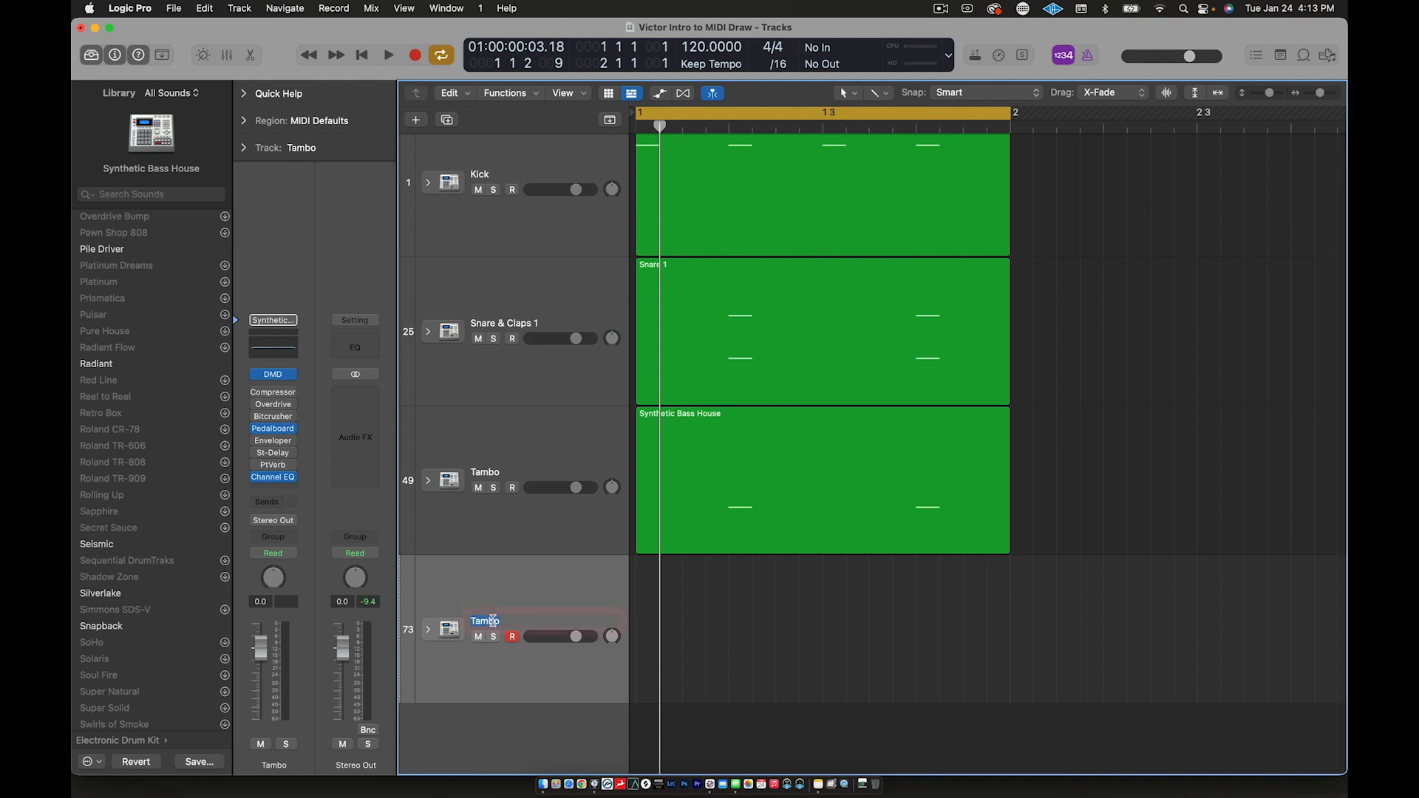
text(Hi Hat)
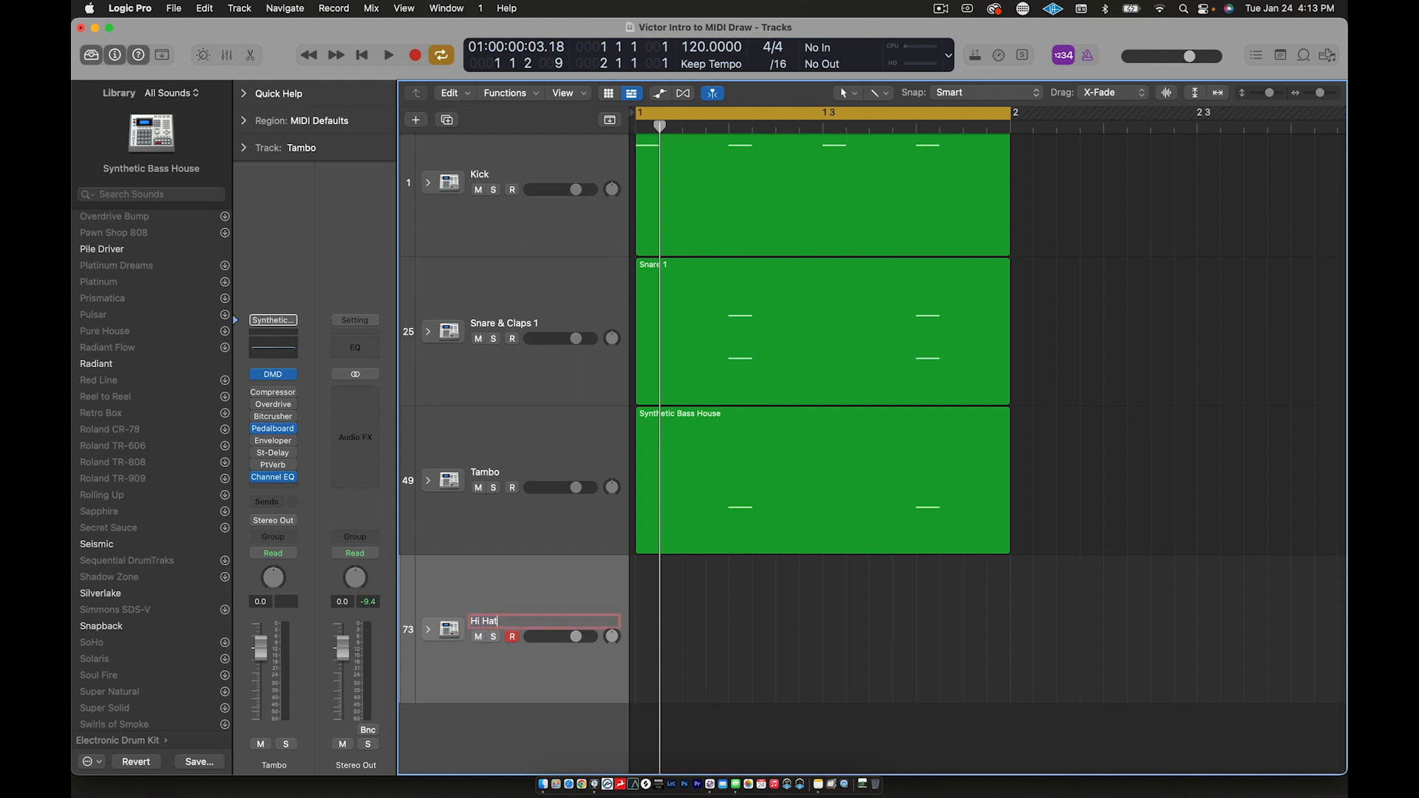
key(Return)
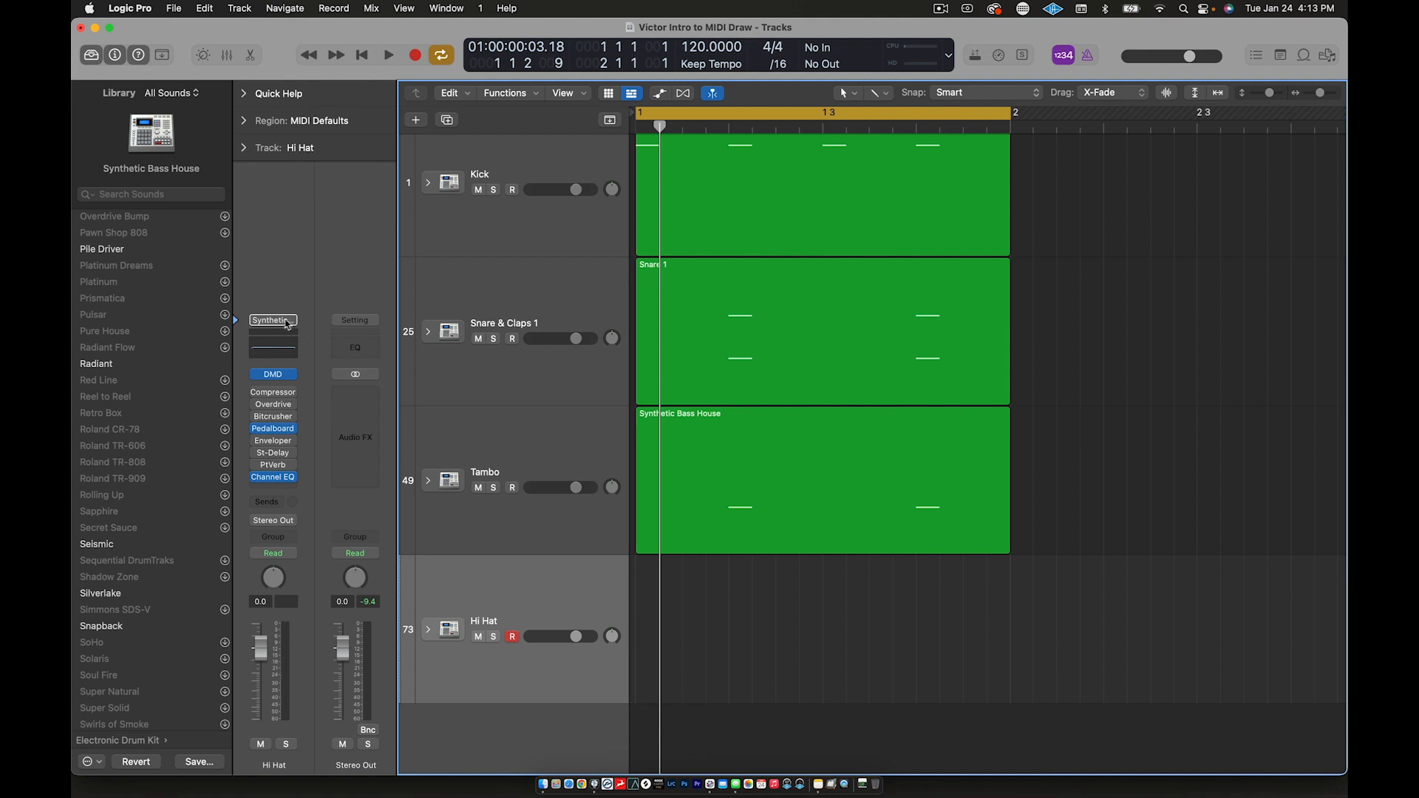
Audition the Hi-Hat Closed, Hi-Hat Open and Hi-Hat Pedal pads in the Hi Hat track's Drum Machine Designer, and close the plug-in window.
click(273, 375)
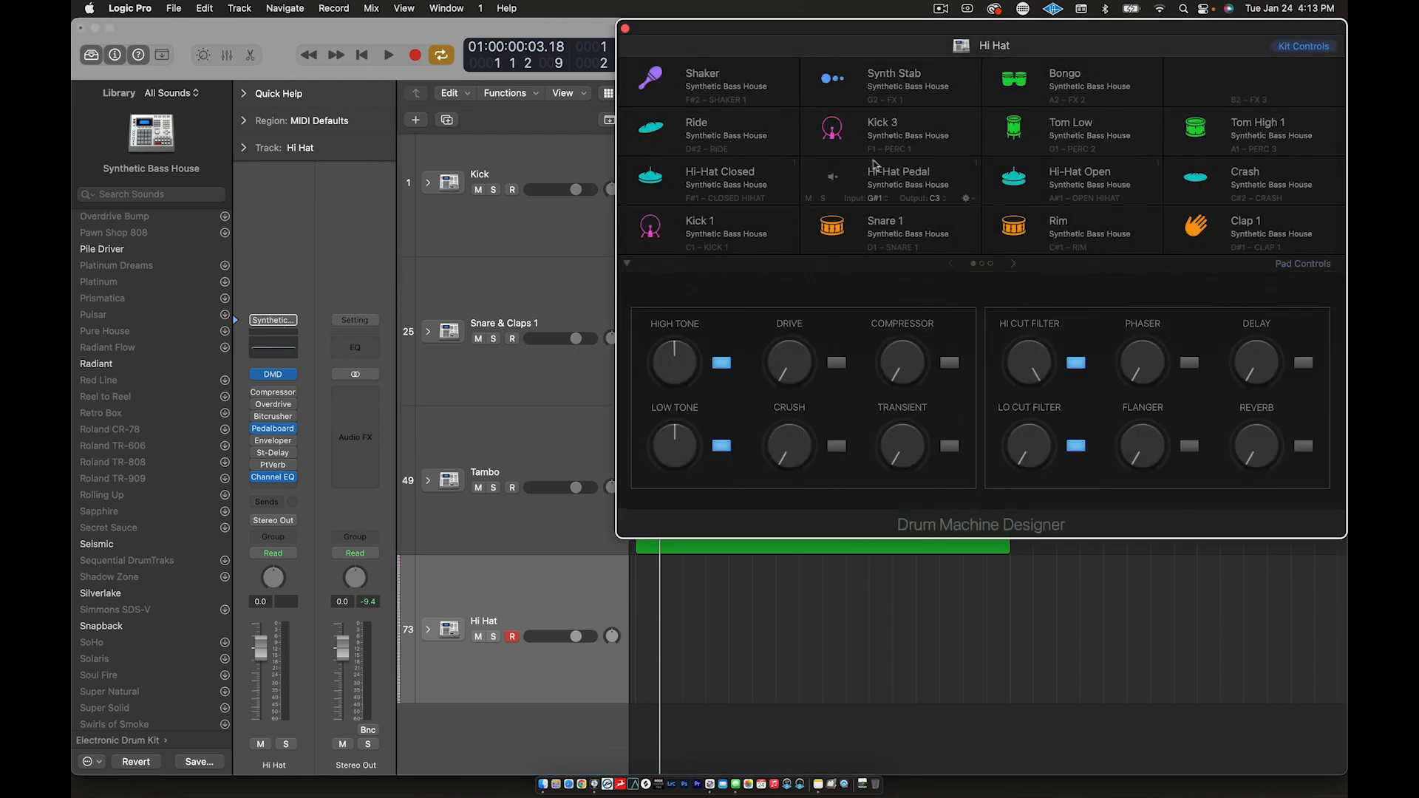
click(660, 175)
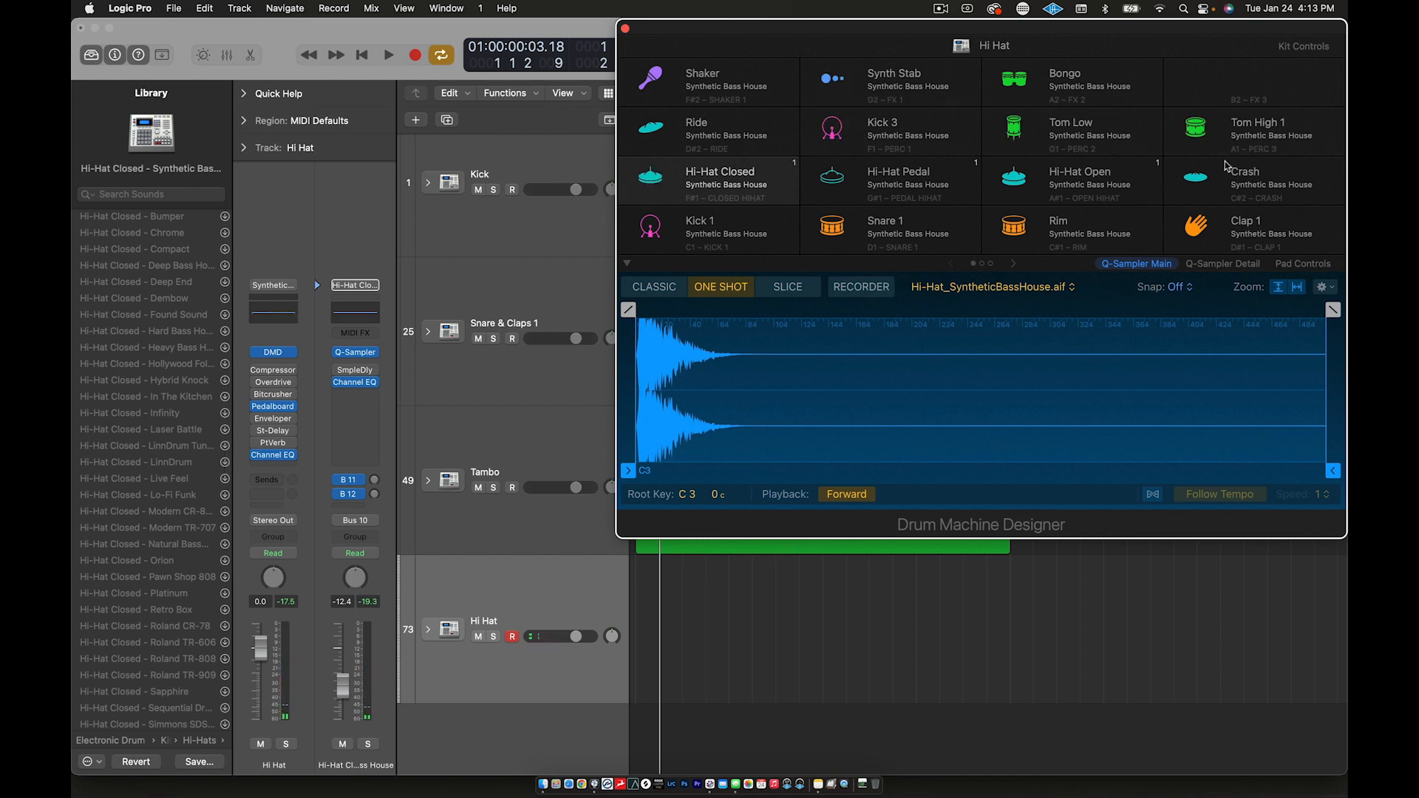
click(1018, 182)
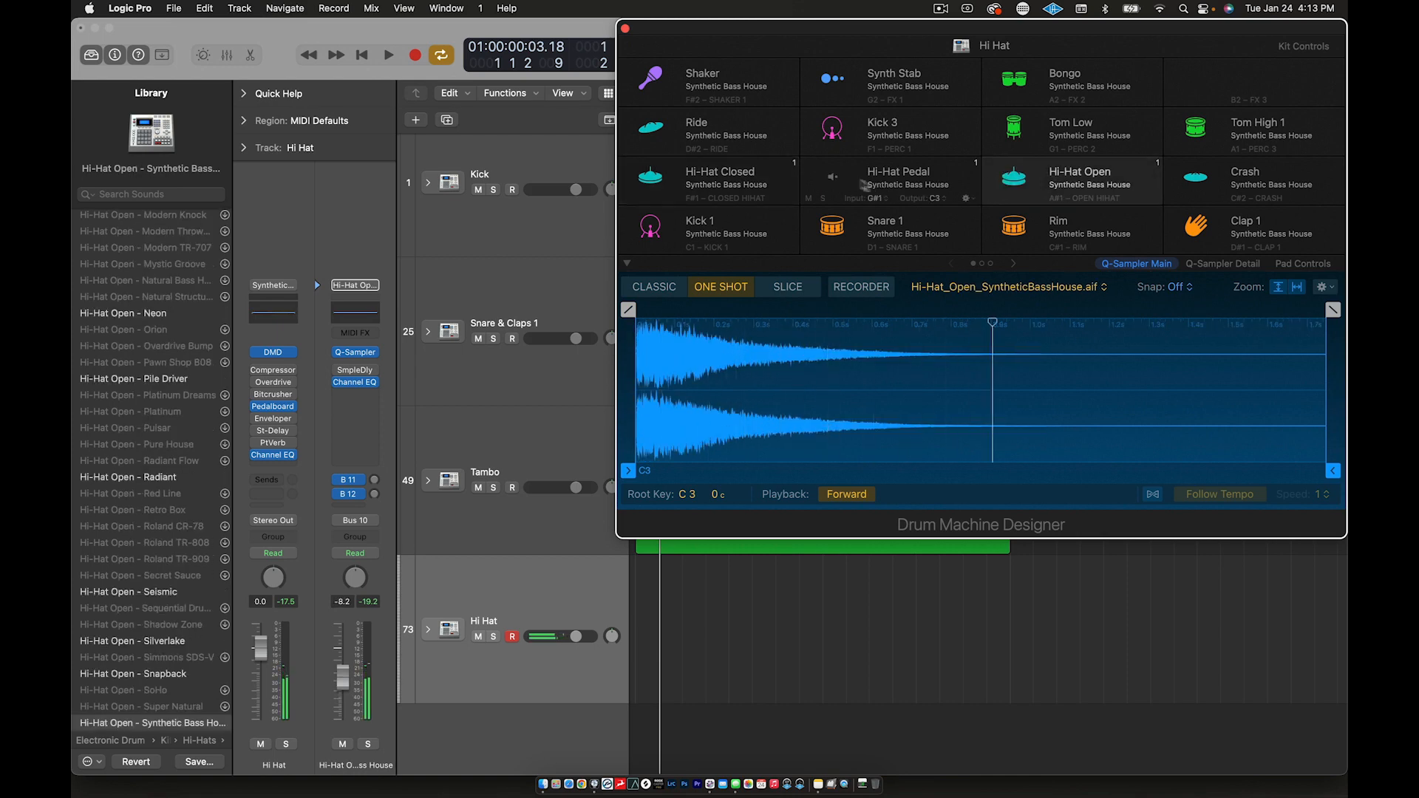
click(833, 179)
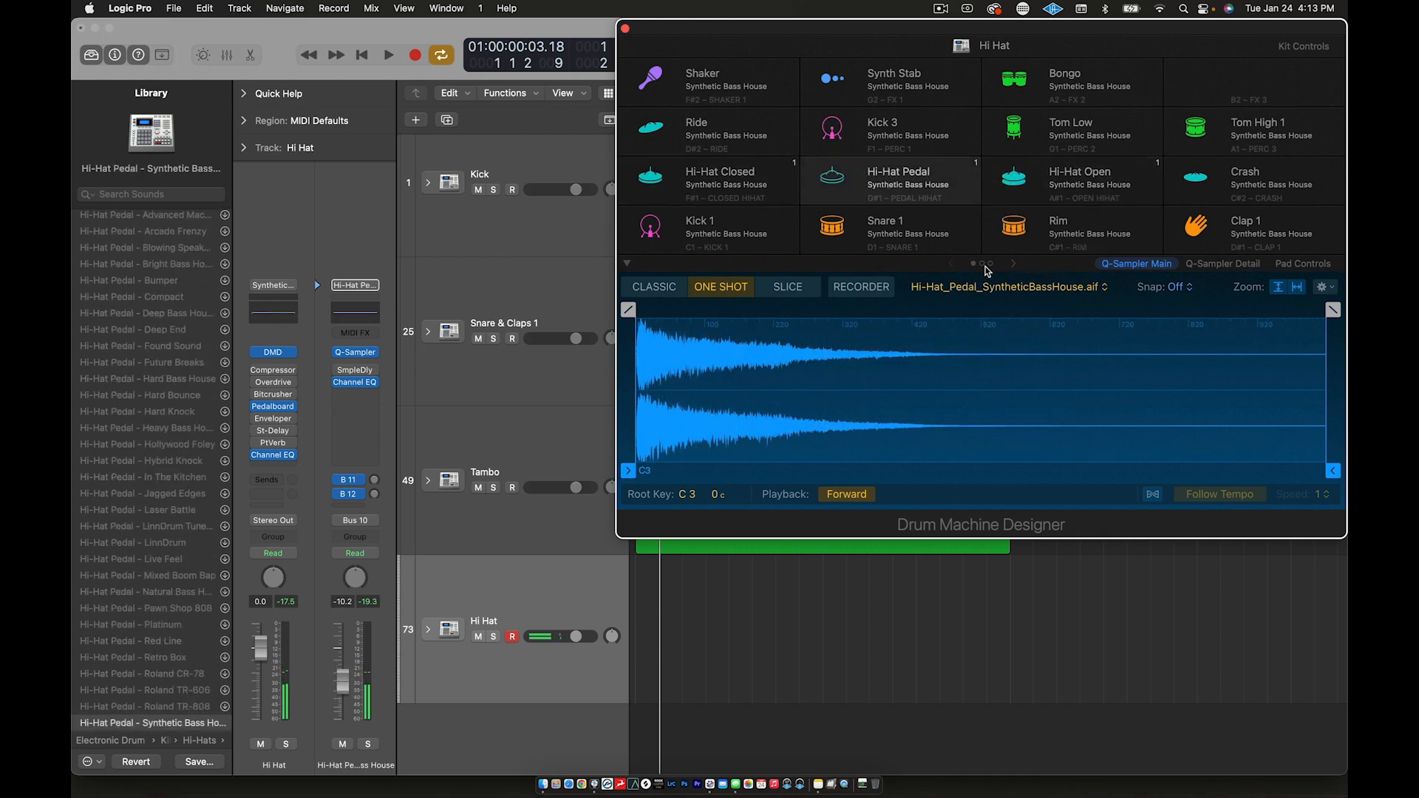
click(983, 264)
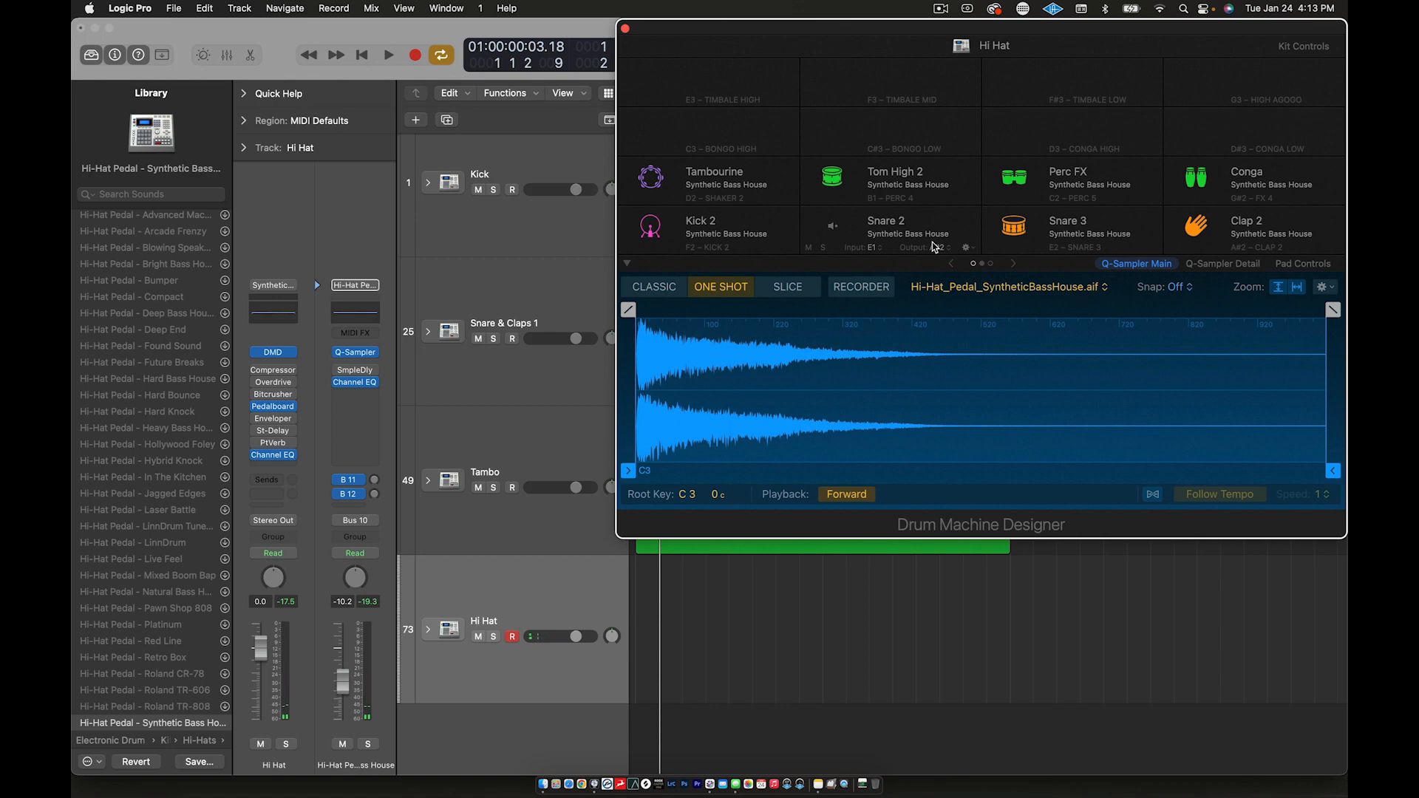
click(974, 264)
click(652, 178)
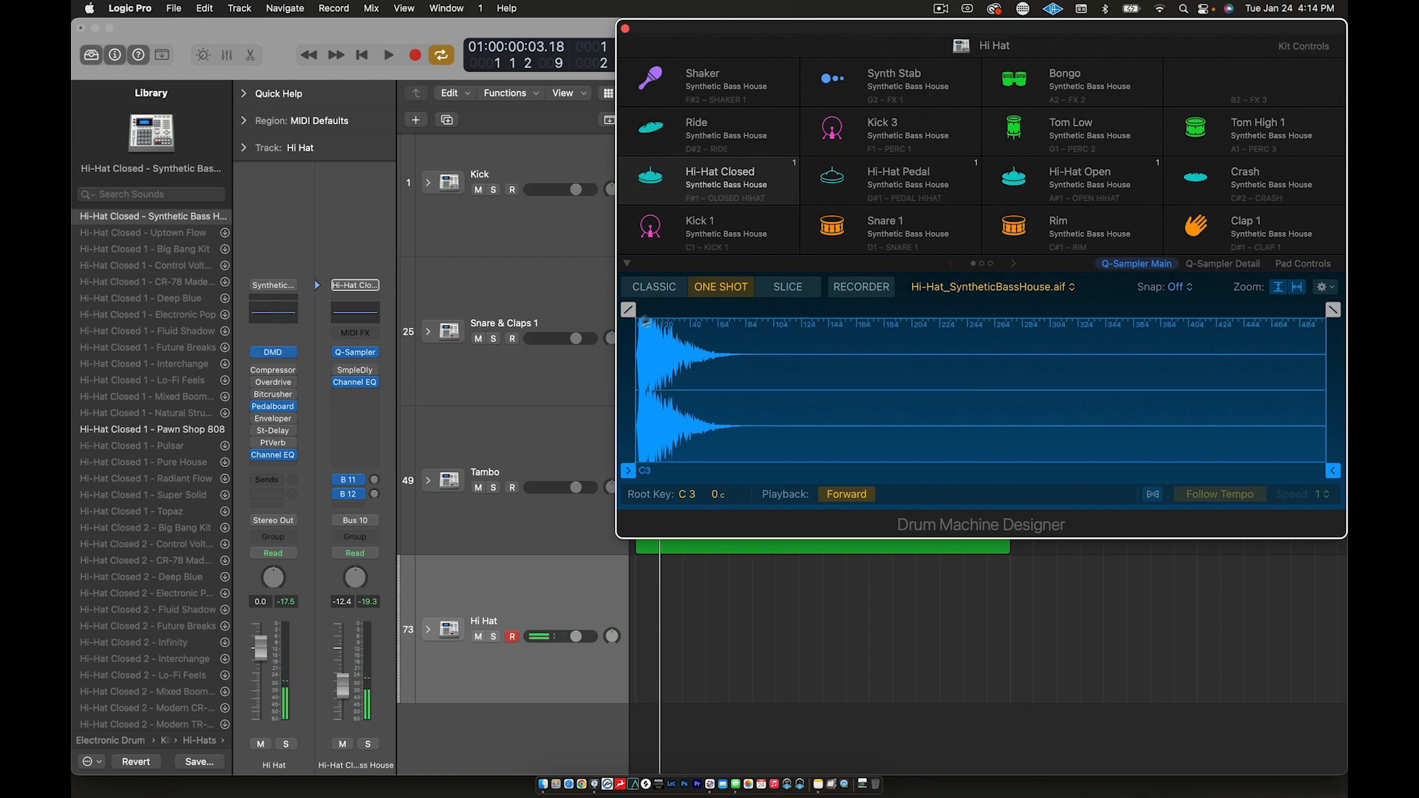
click(625, 28)
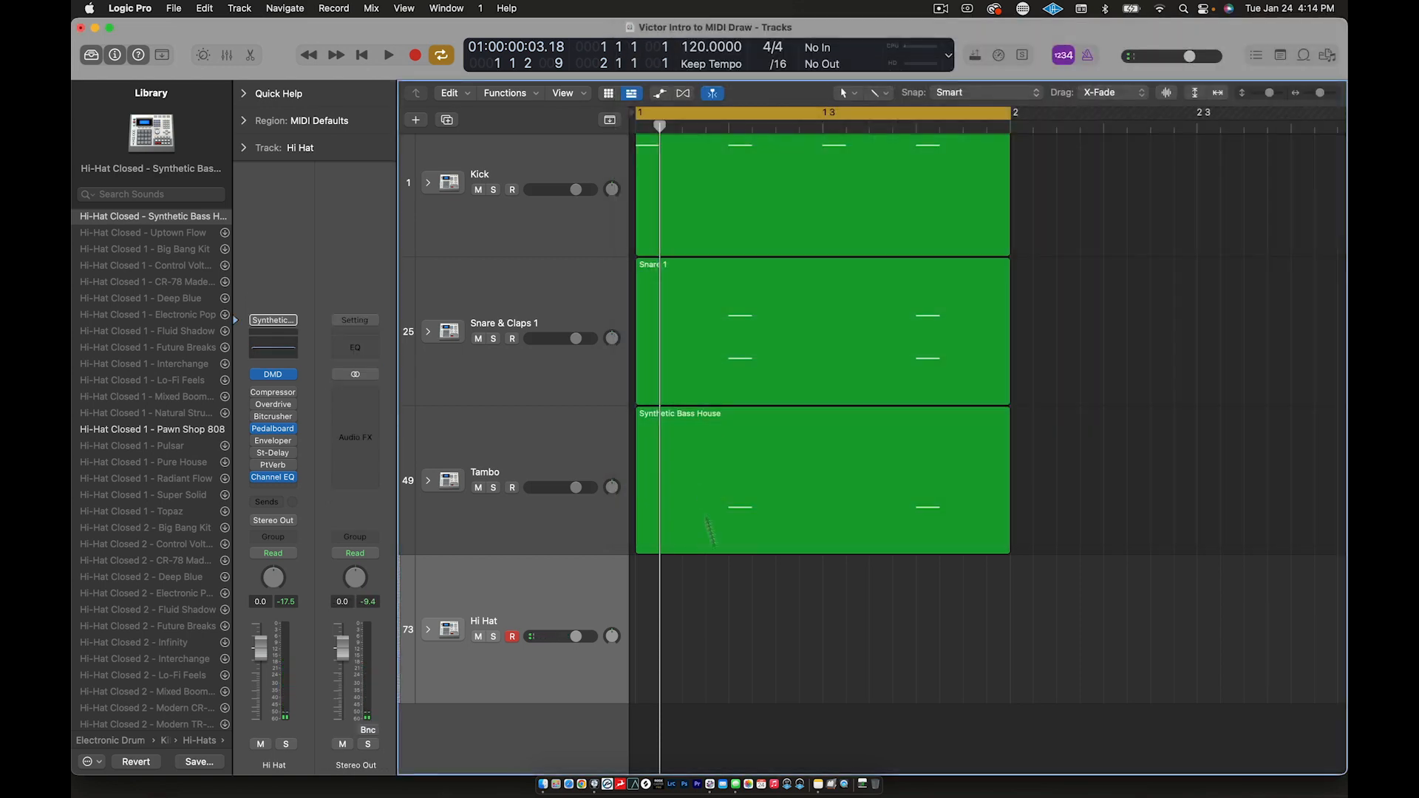
Create an empty one-bar region on the Hi Hat track and open it in the Piano Roll.
double_click(732, 613)
double_click(732, 613)
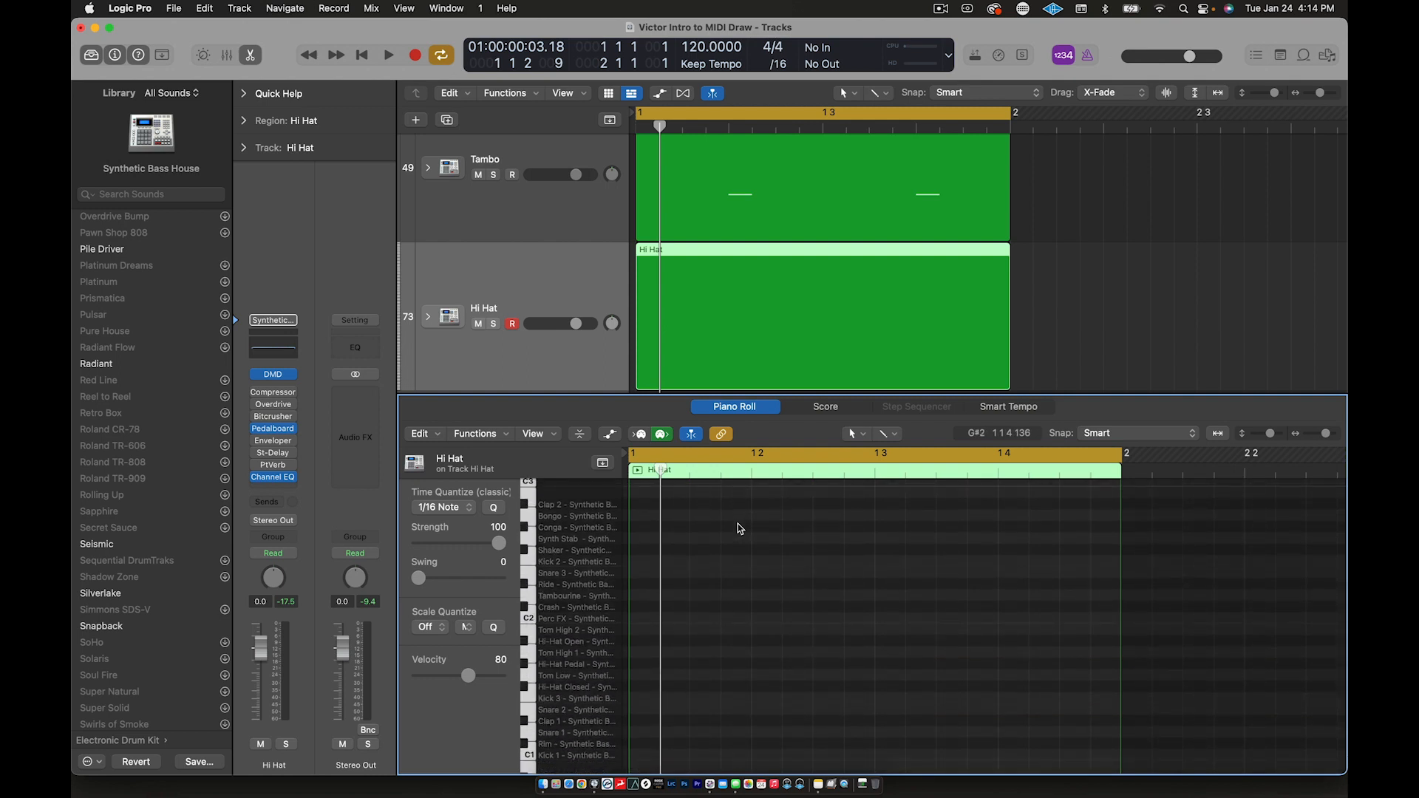
scroll(738, 525, down, 1)
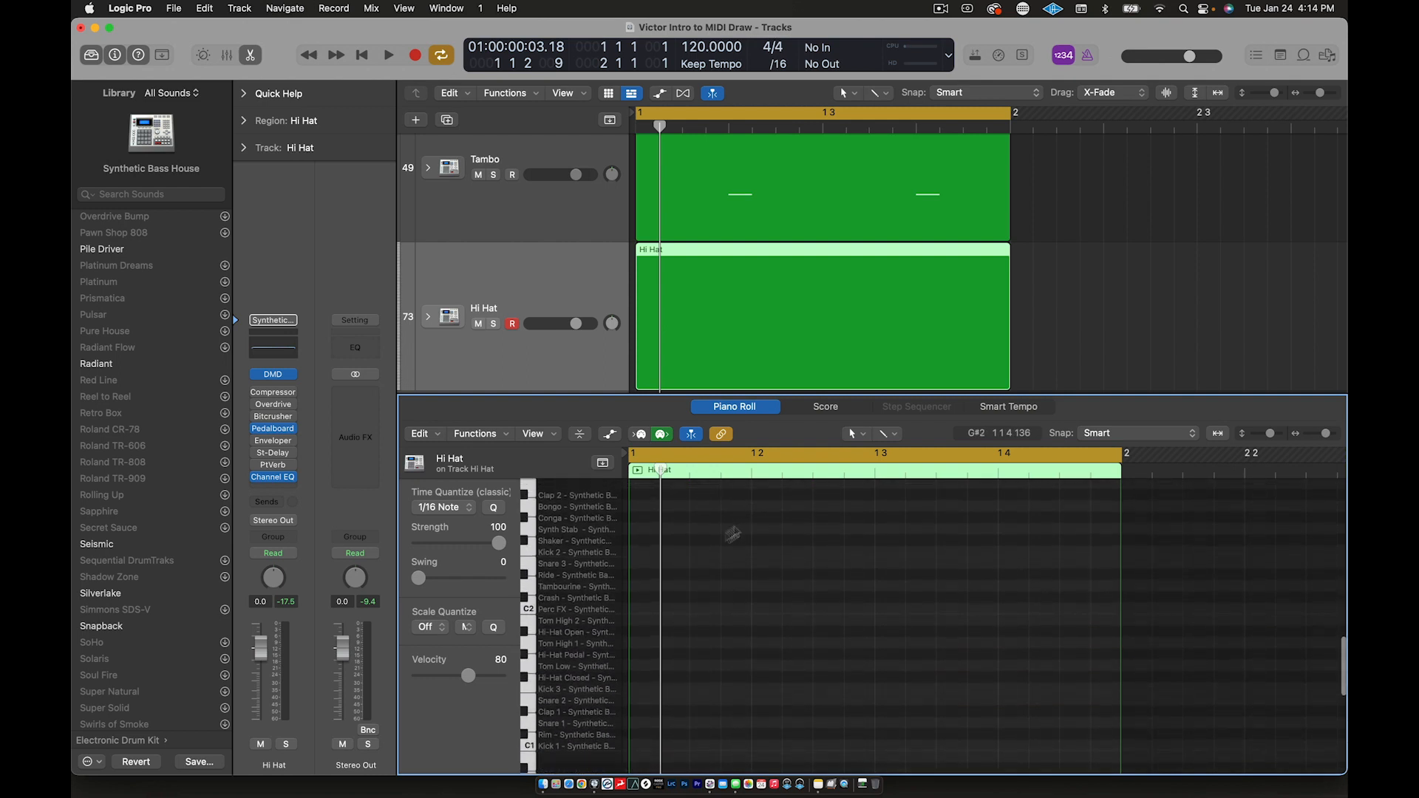
Draw Hi-Hat Closed notes on all four beats of the Hi Hat region, and play the loop.
click(563, 680)
click(563, 680)
click(571, 657)
click(646, 677)
click(755, 676)
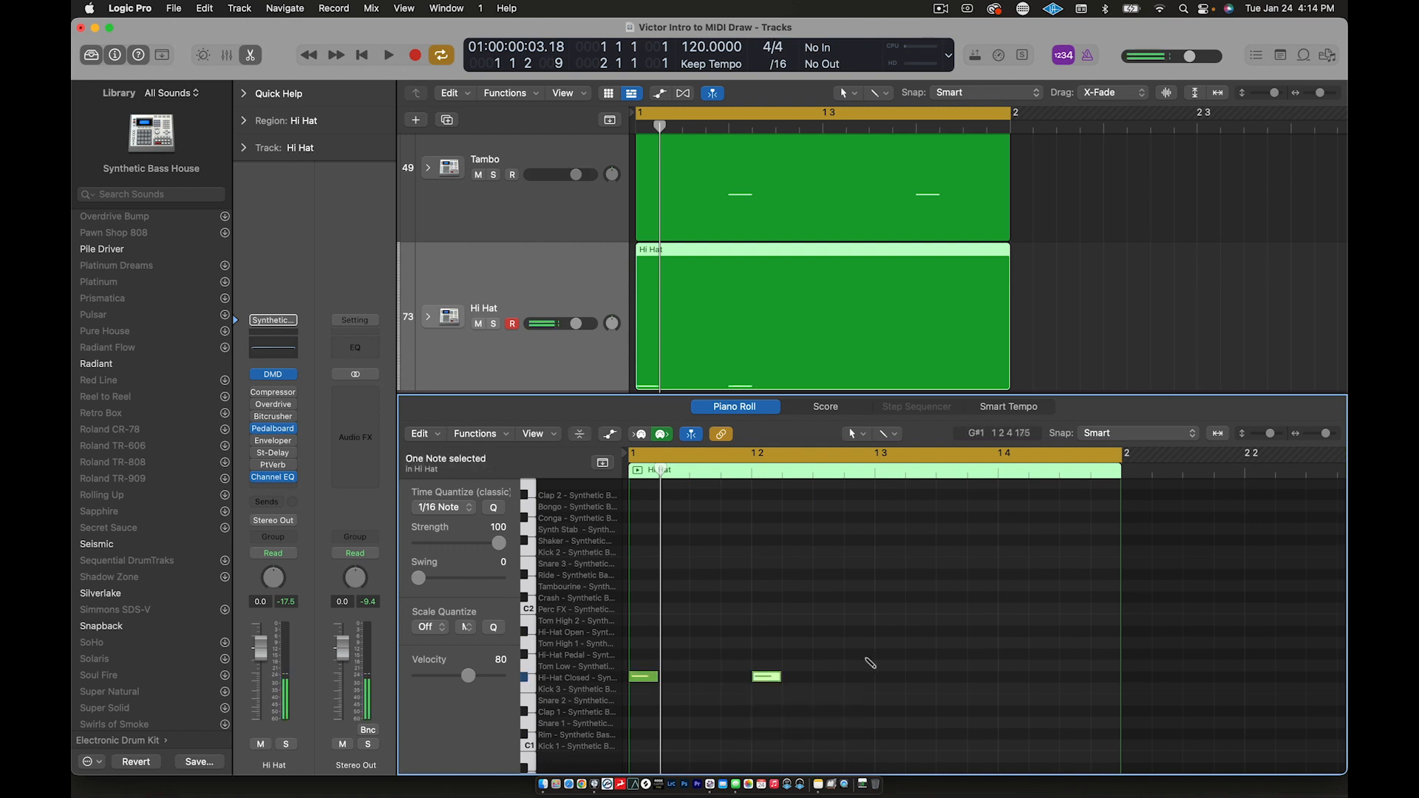
click(884, 677)
click(1014, 676)
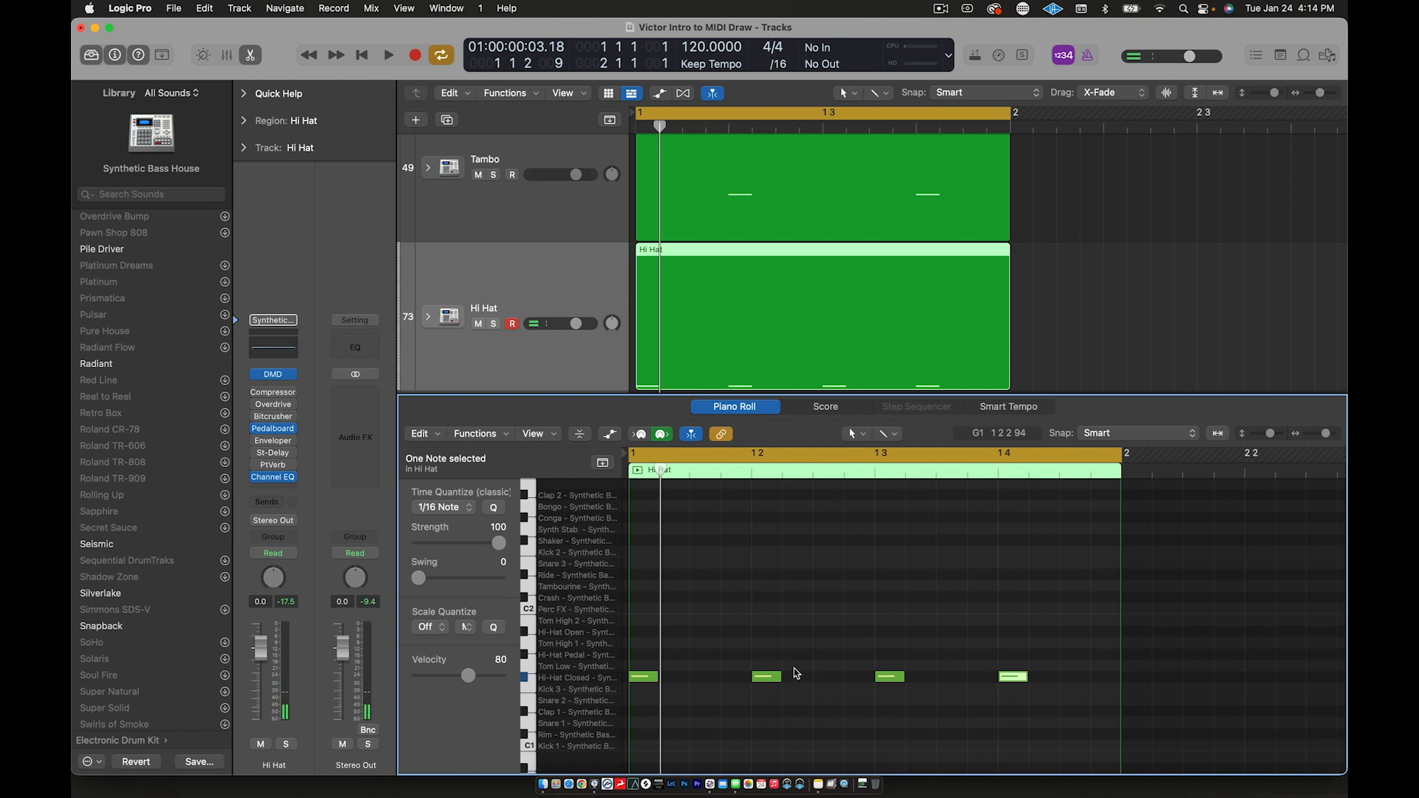
key(space)
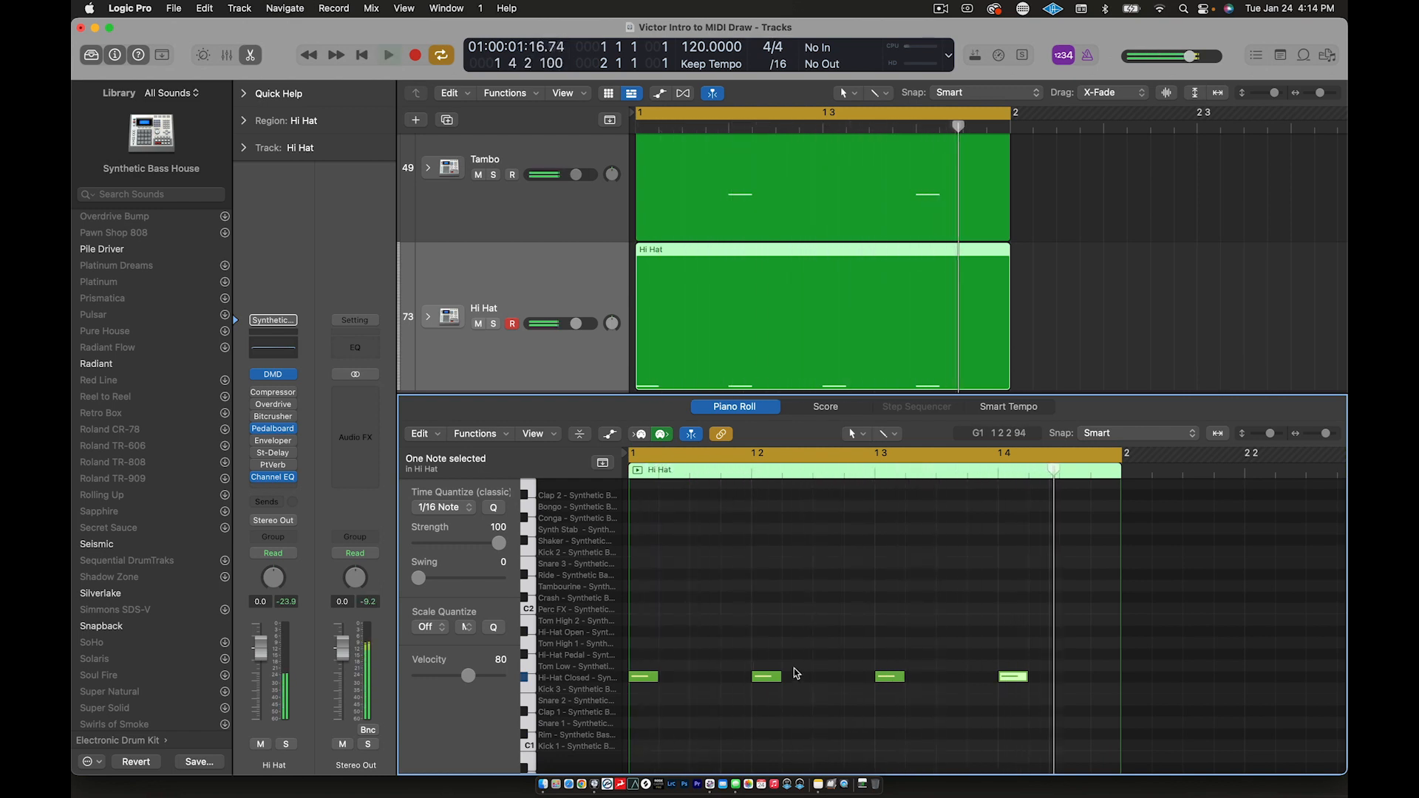
key(space)
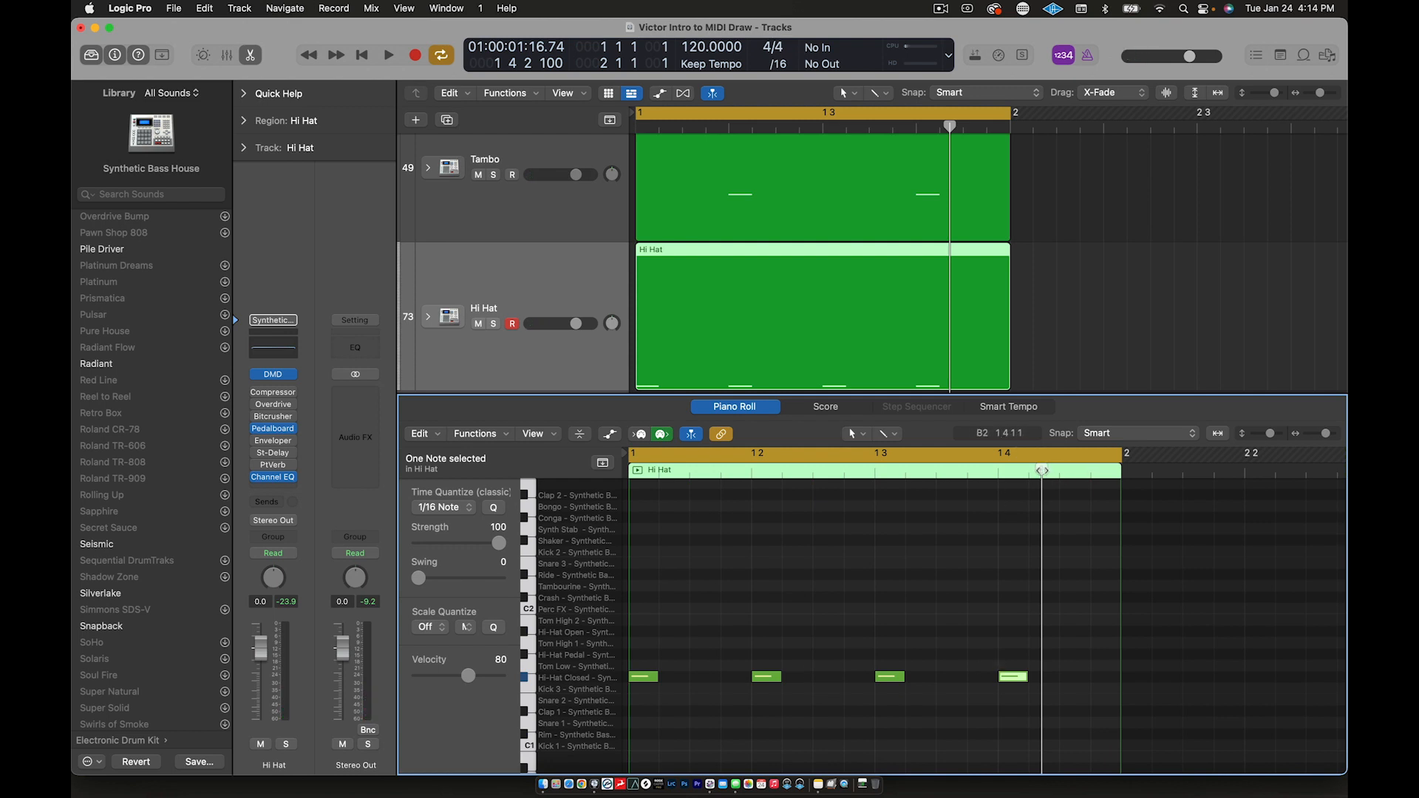
Add three consecutive sixteenth-note Hi-Hat Closed hits after beat 4 to fill the end of the bar, and play the loop.
drag(1042, 470, 856, 478)
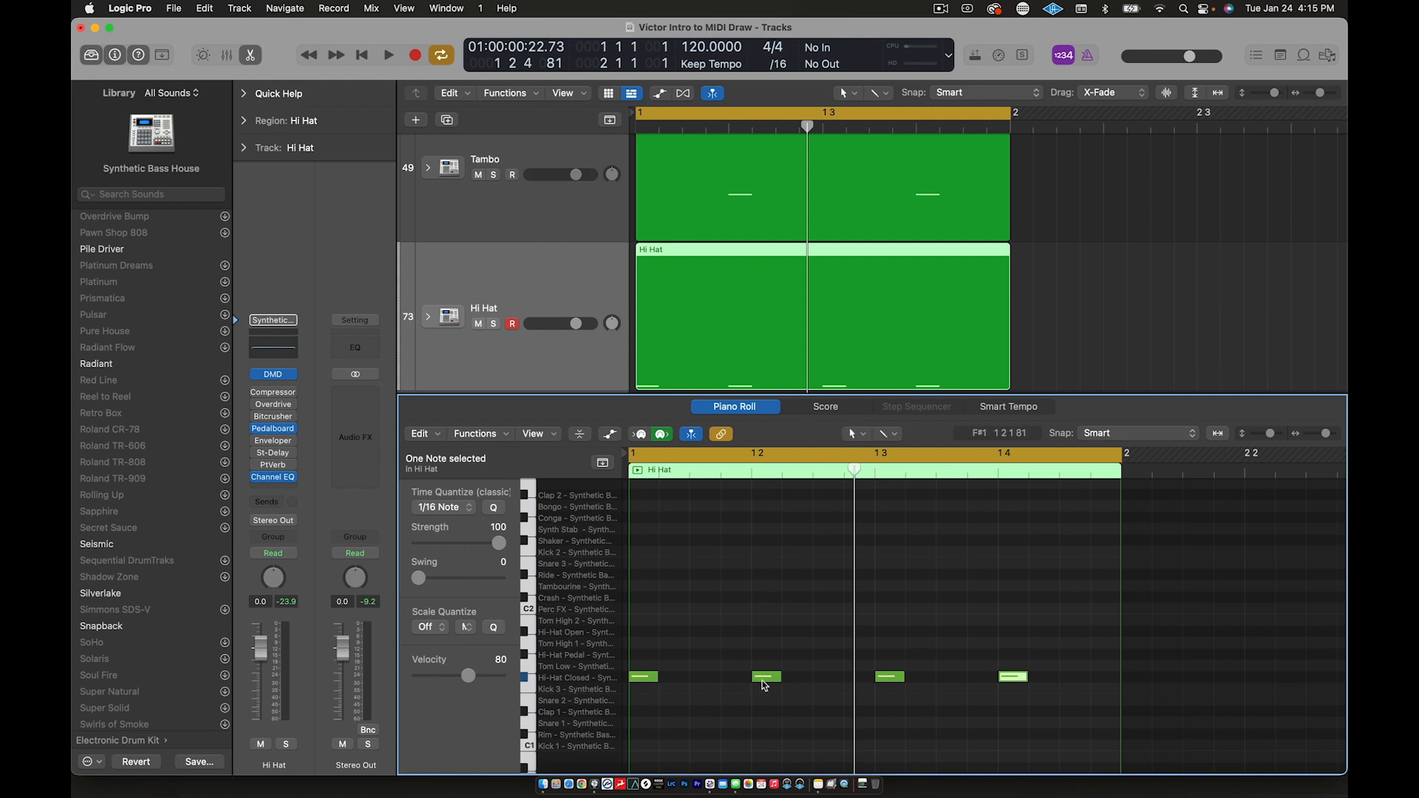
click(1035, 676)
click(1068, 677)
click(1098, 677)
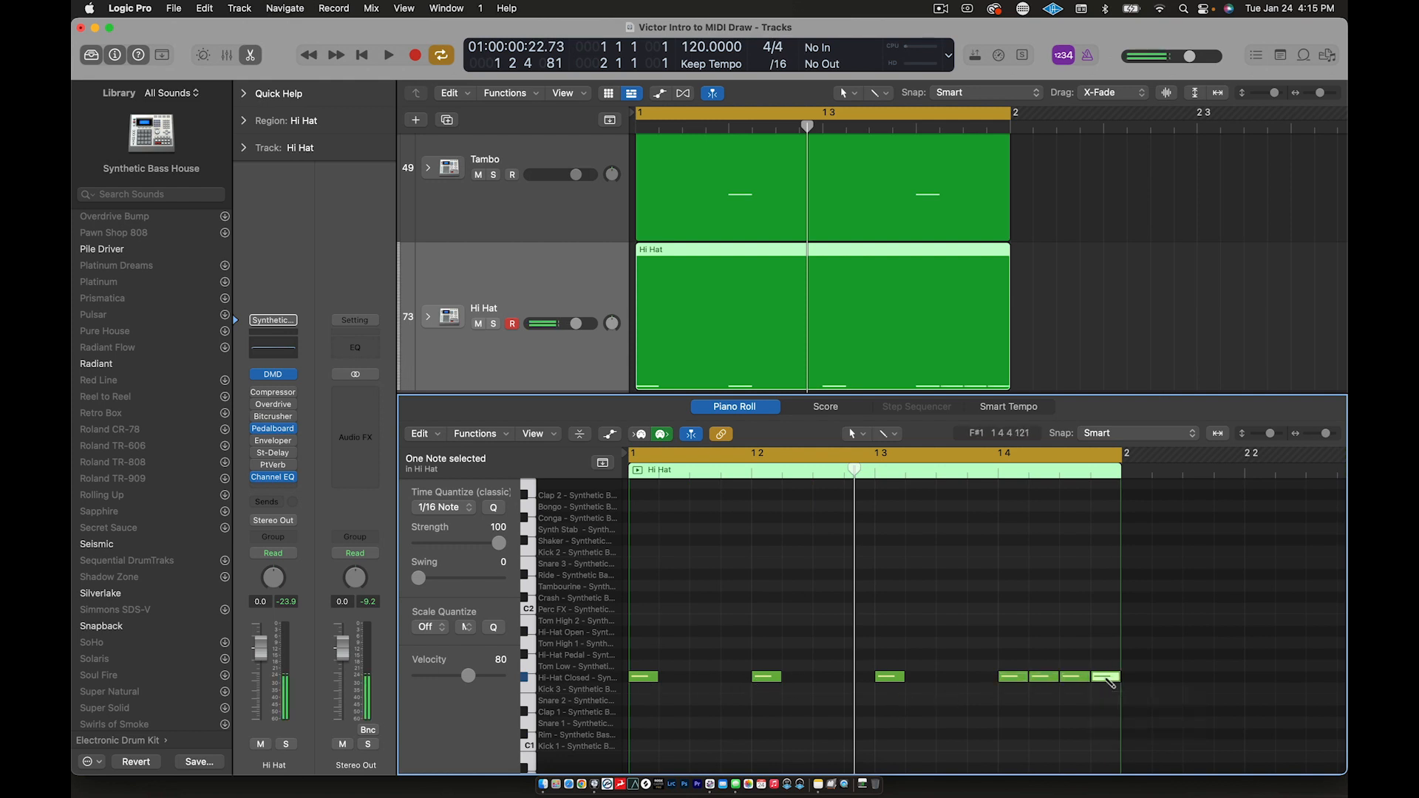
key(space)
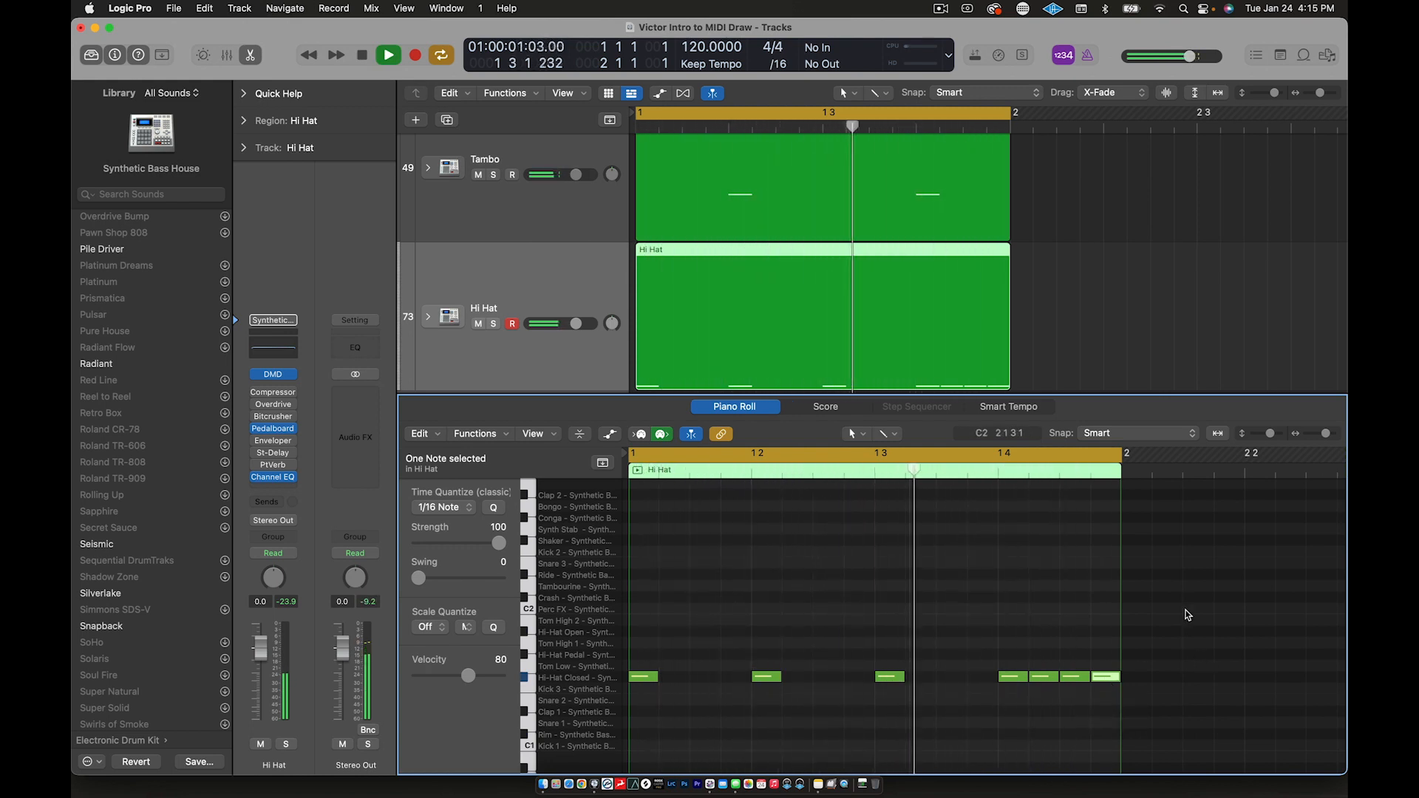
key(space)
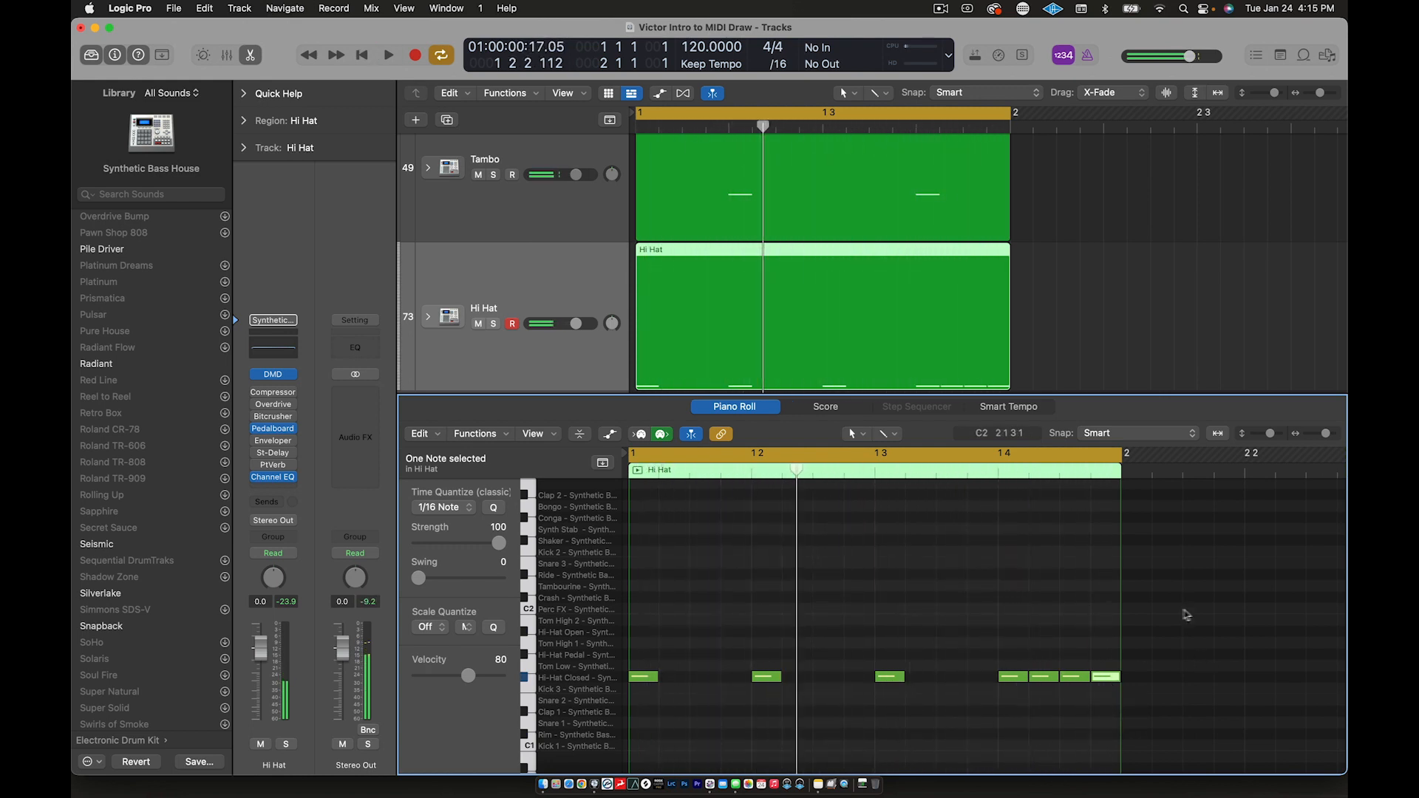
Delete the three sixteenth-note Hi-Hat Closed hits after beat 4 of the Hi Hat region, and close the Piano Roll.
scroll(1042, 595, down, 4)
click(1043, 593)
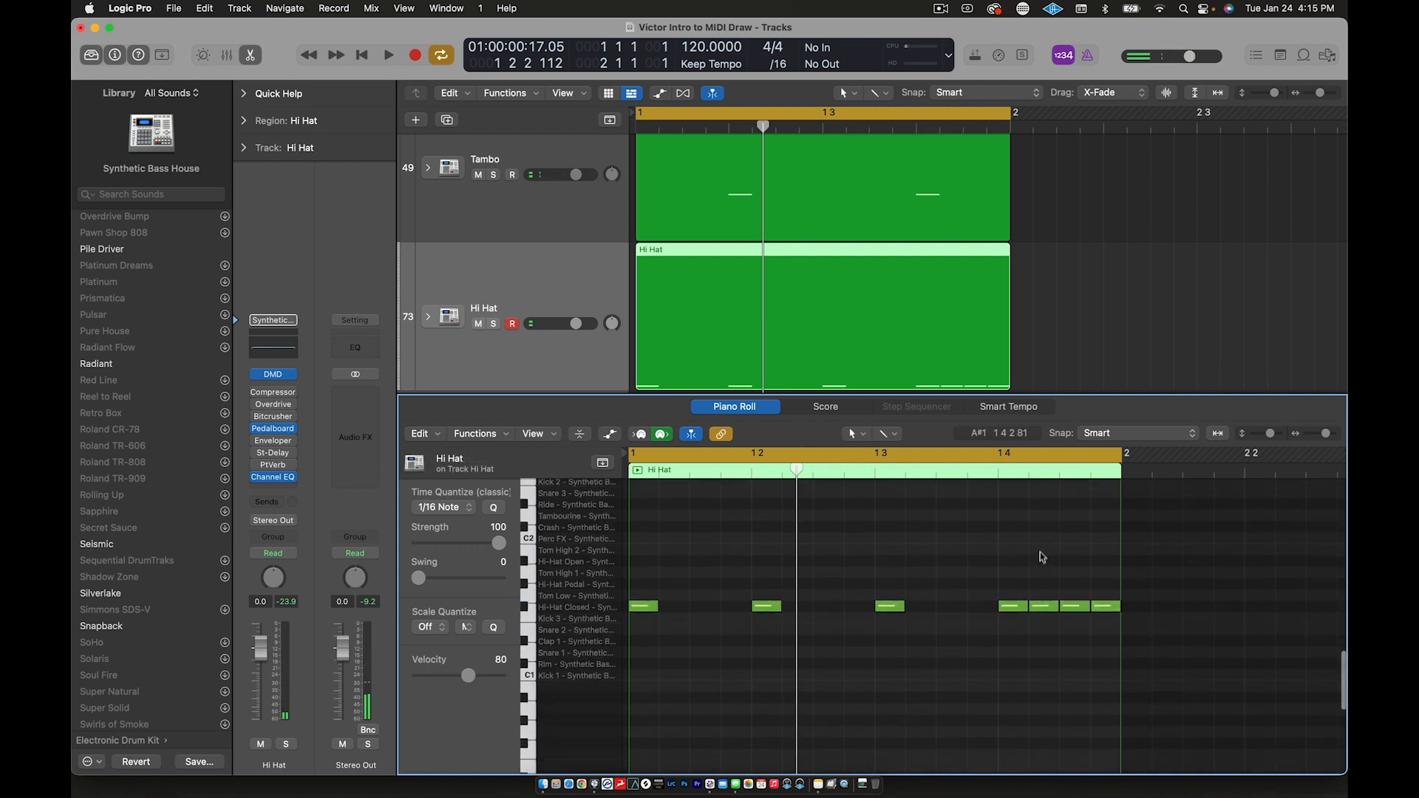
drag(1049, 584, 1102, 650)
key(Delete)
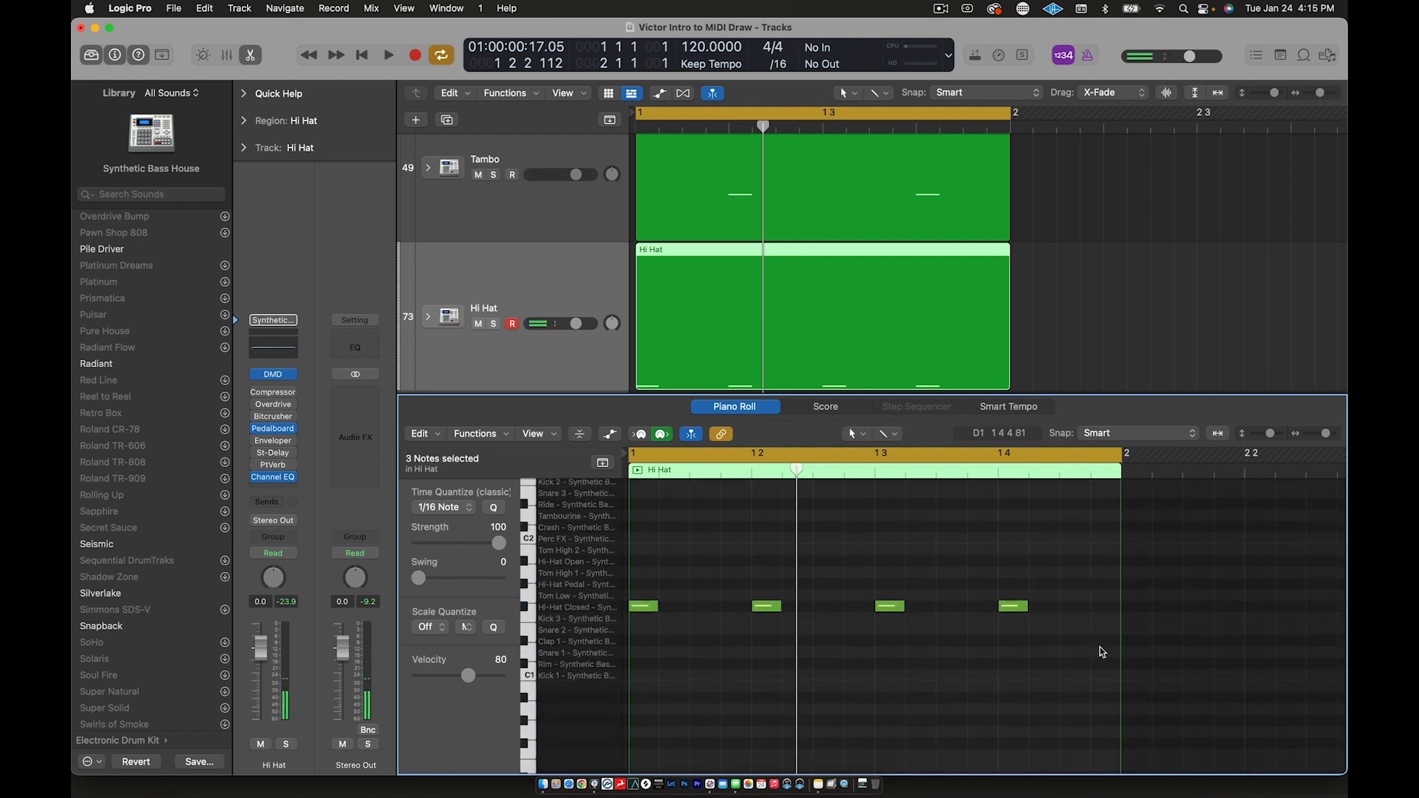
click(729, 408)
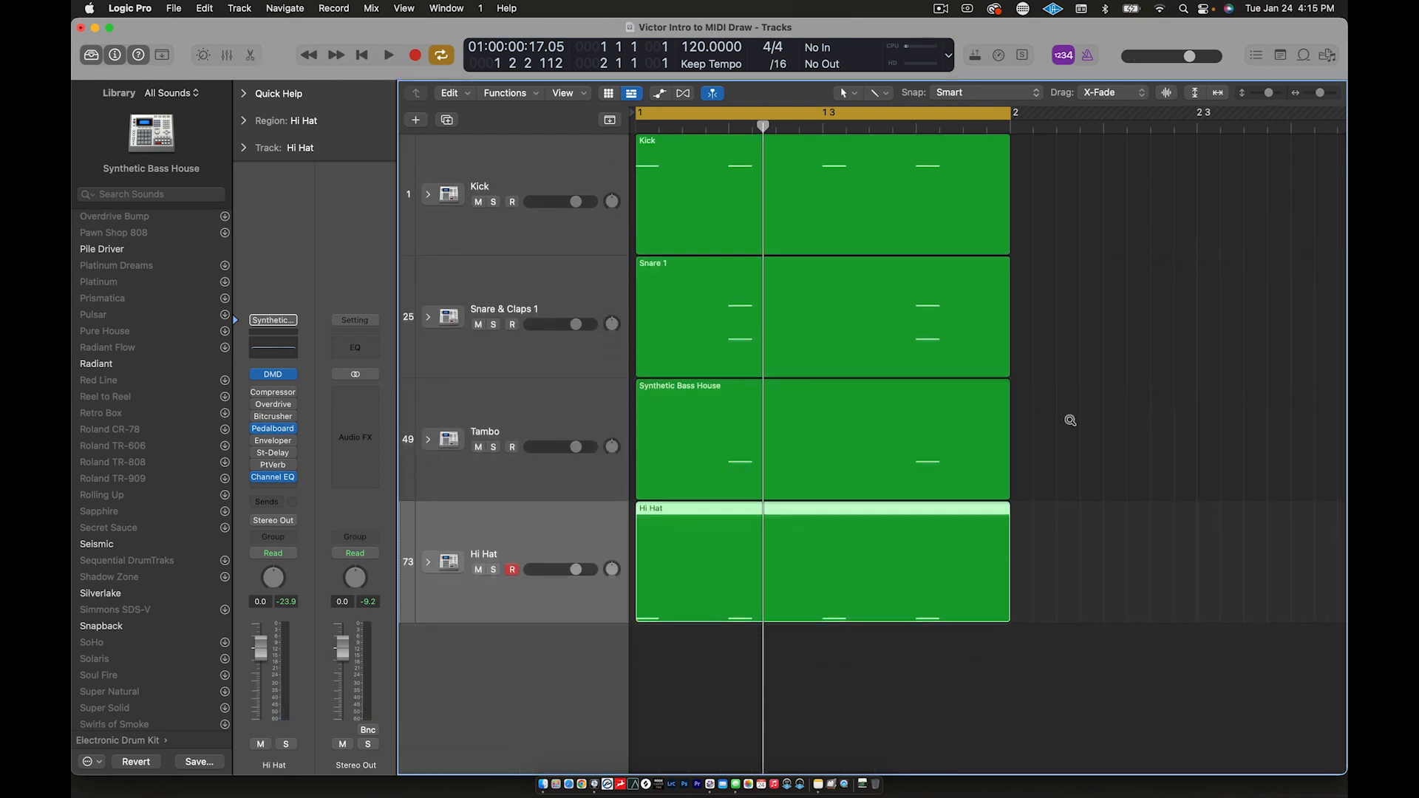
Select the Tambo, Snare & Claps 1 and Kick tracks in turn to review the beat.
click(546, 403)
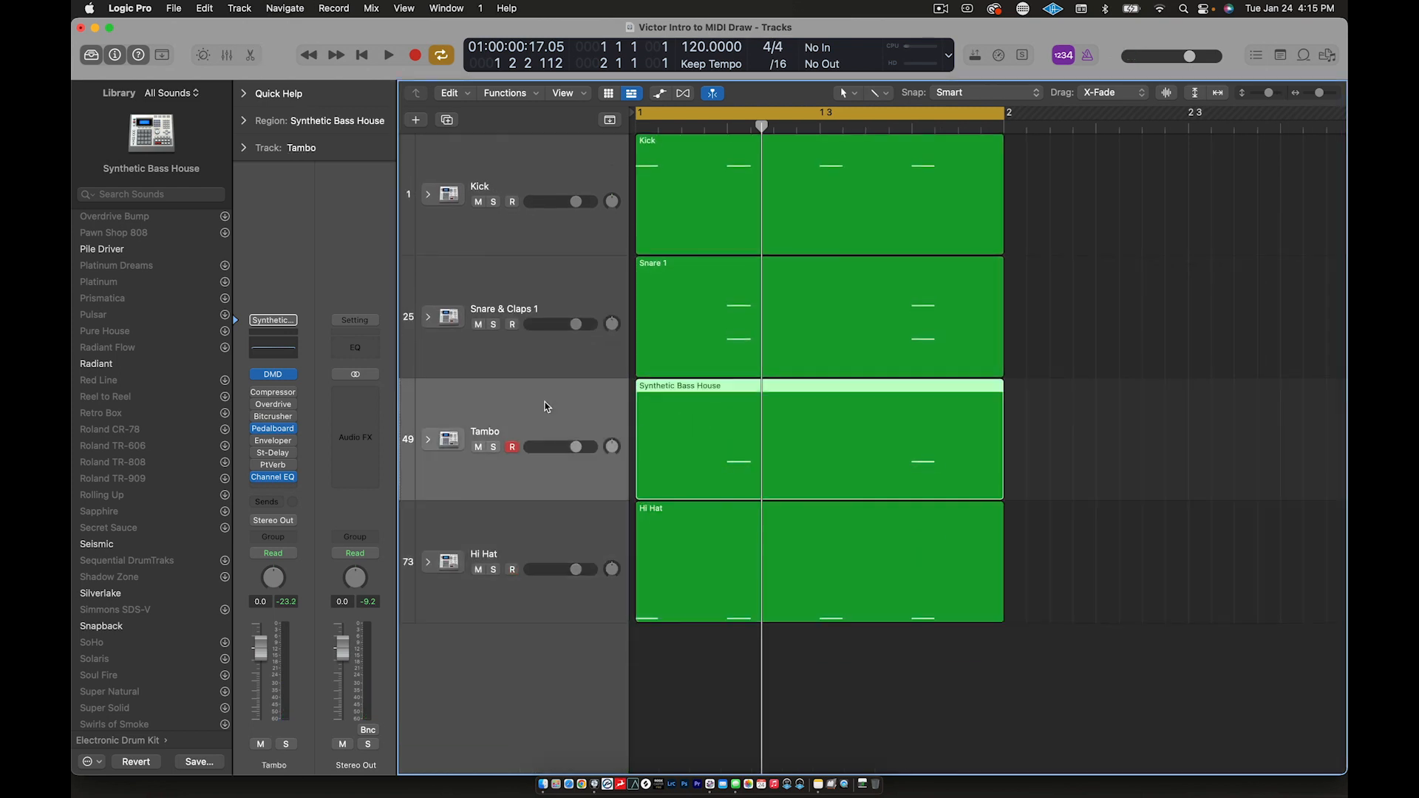
click(522, 292)
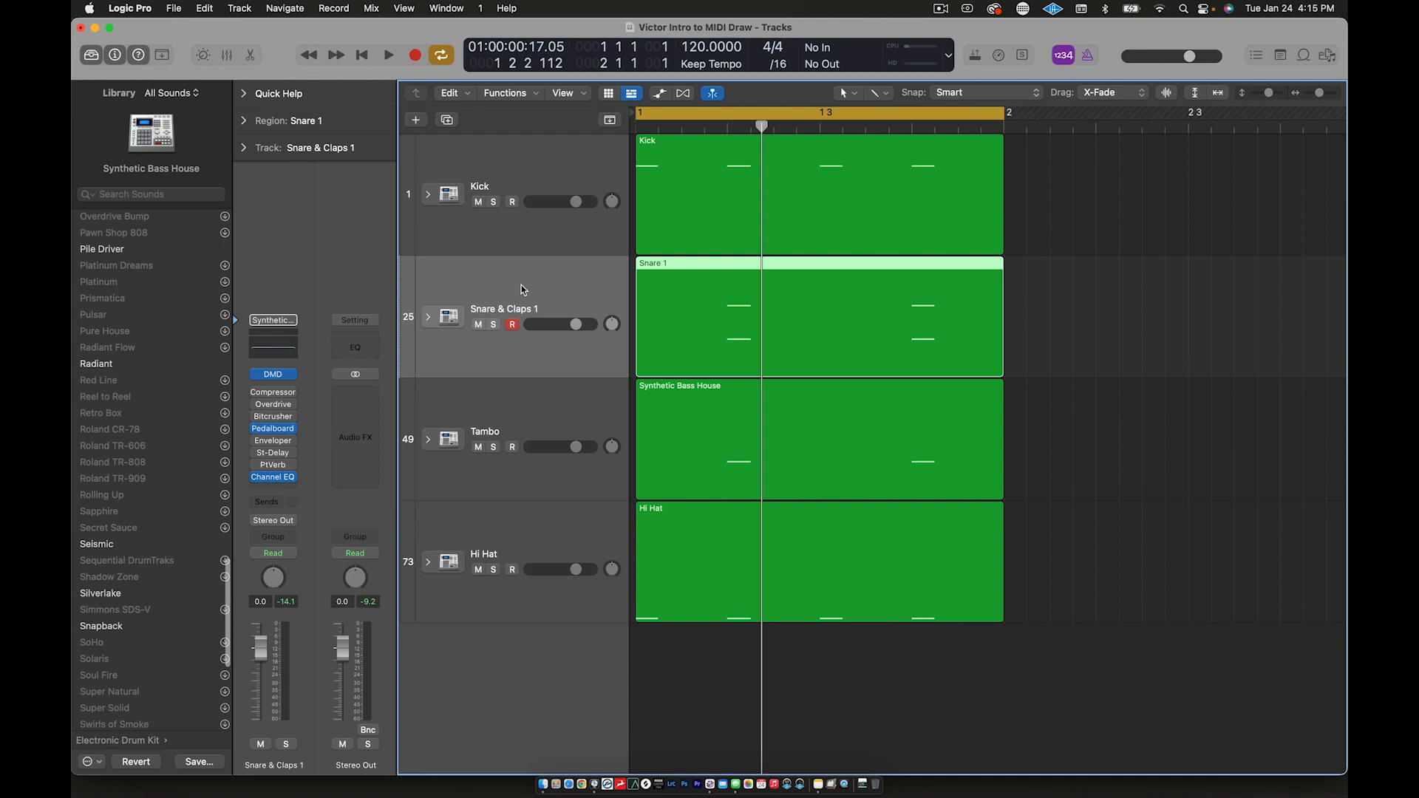
click(500, 167)
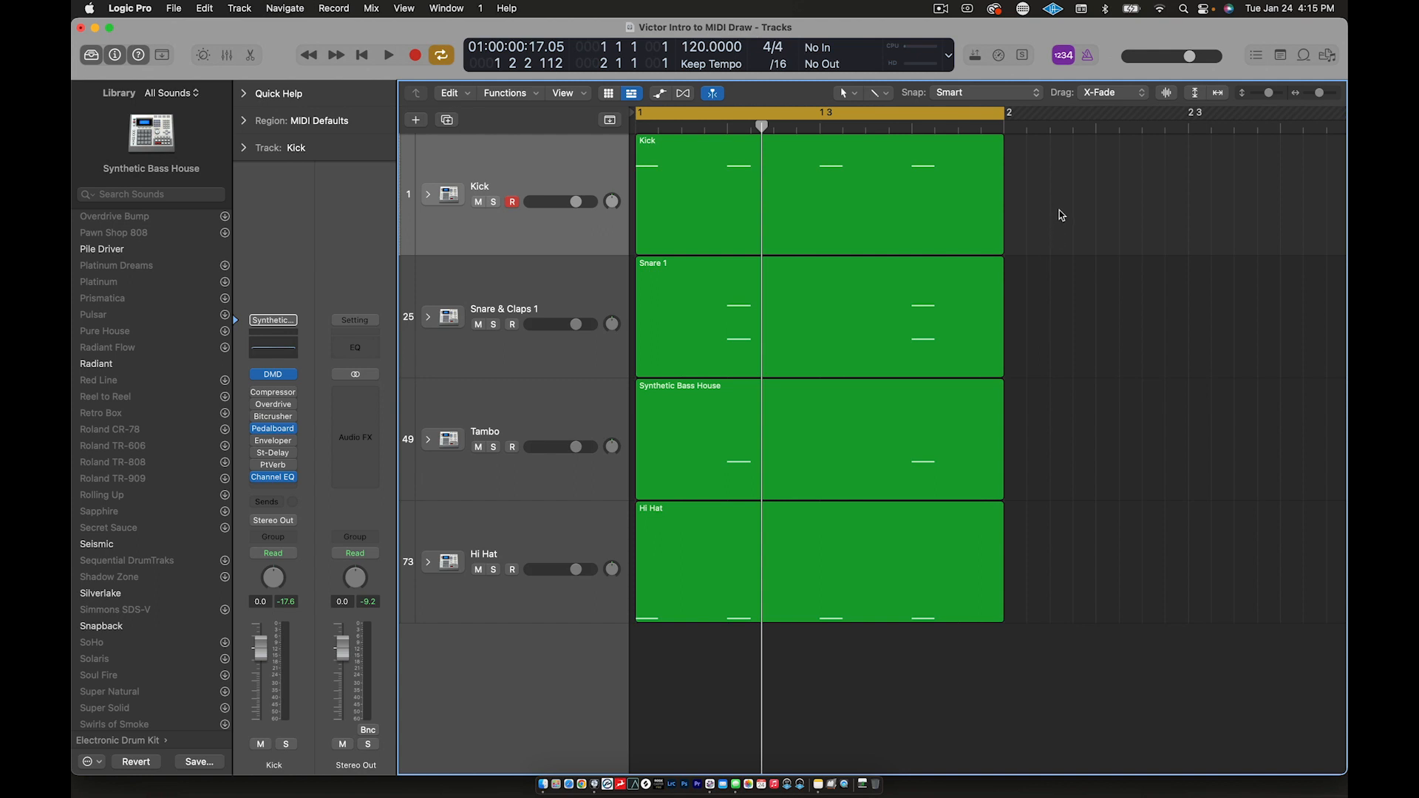
Check the primary and secondary tool choices for the Tracks area, keeping the Pointer Tool and Pencil Tool.
click(850, 93)
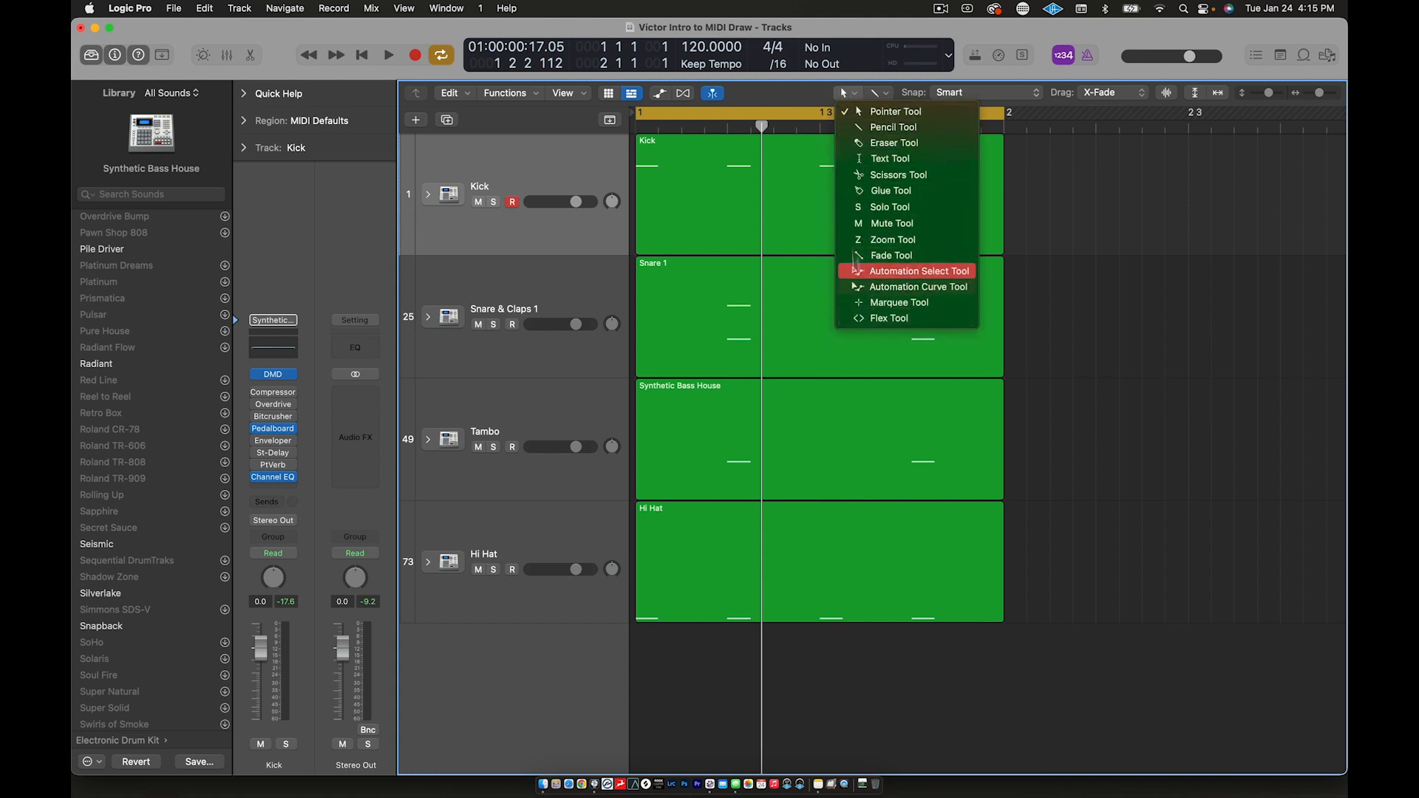
click(848, 95)
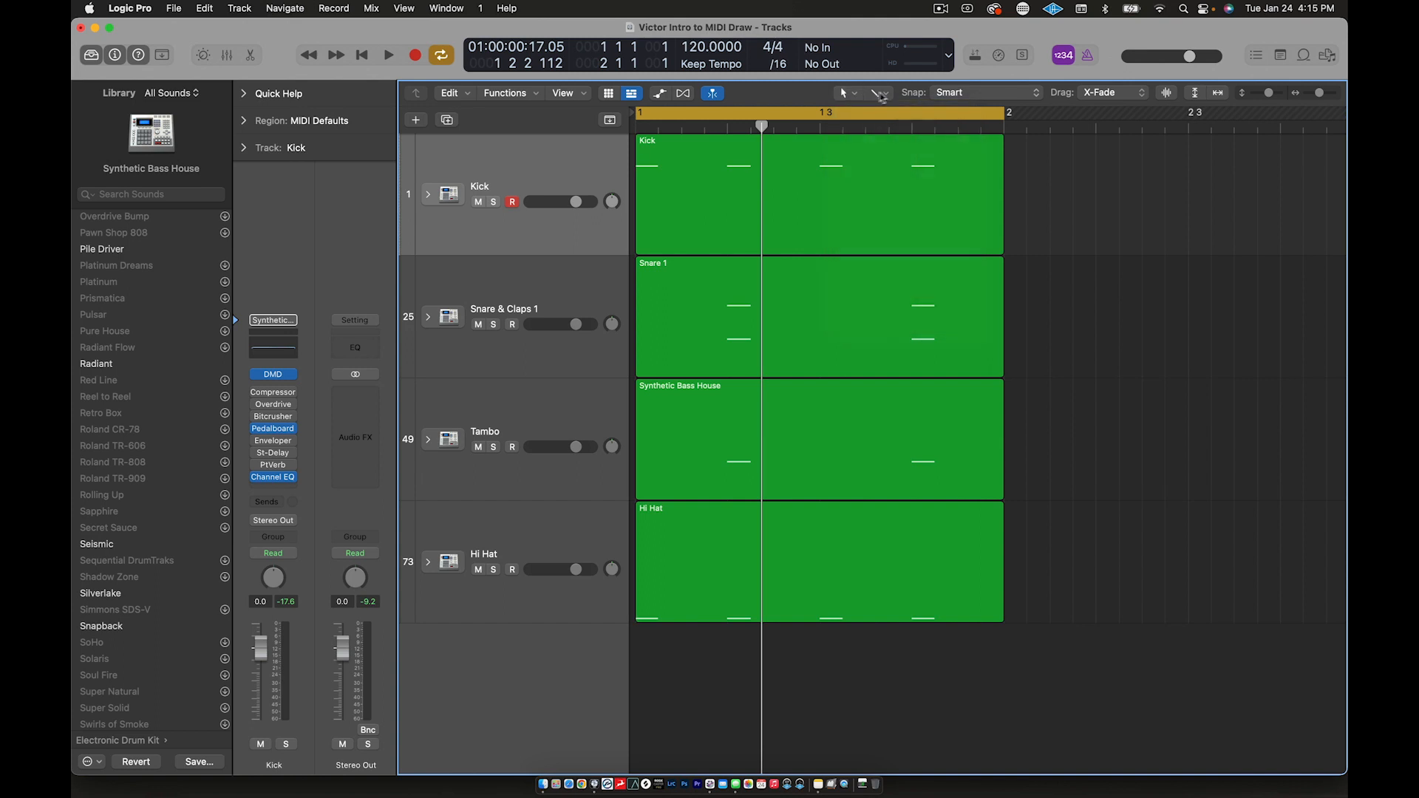
click(886, 96)
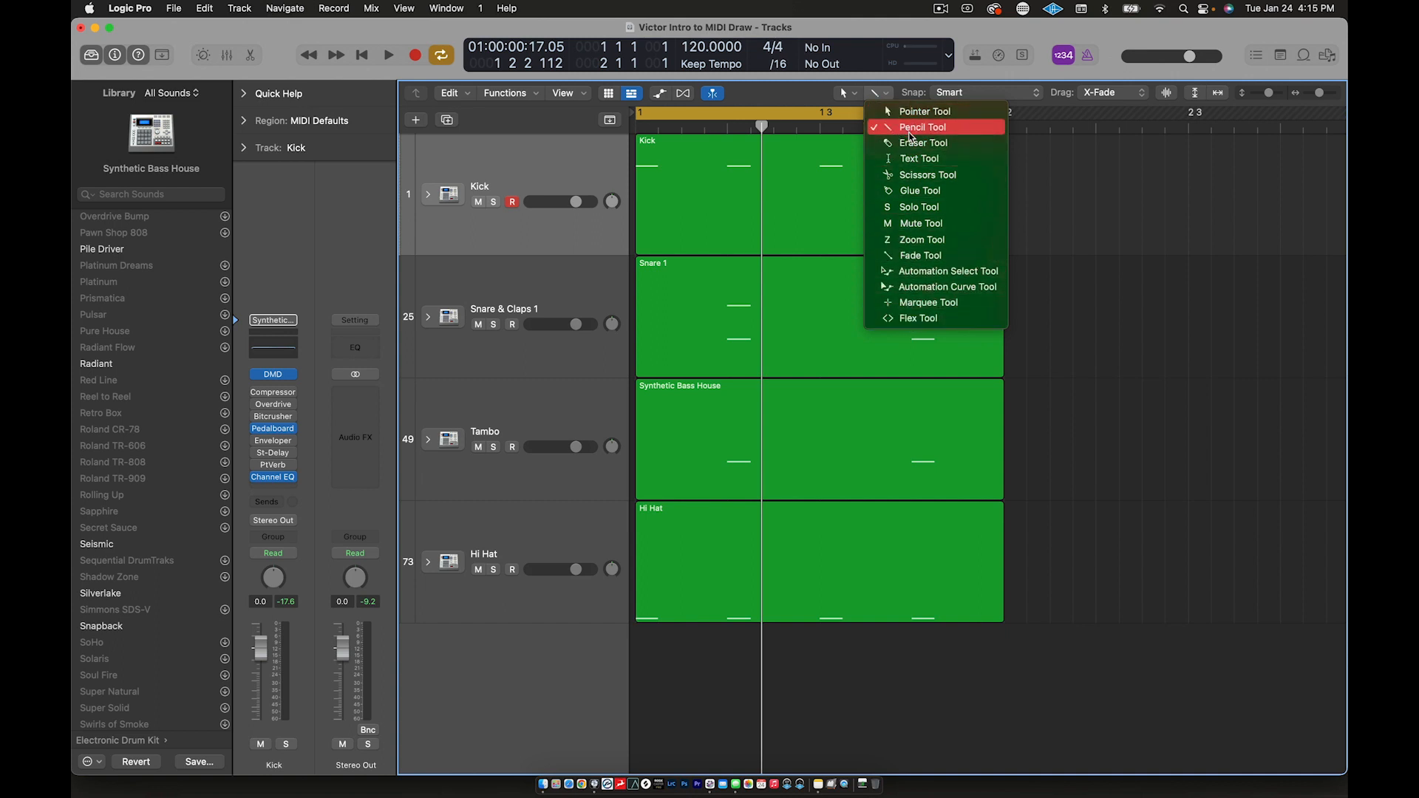
click(876, 95)
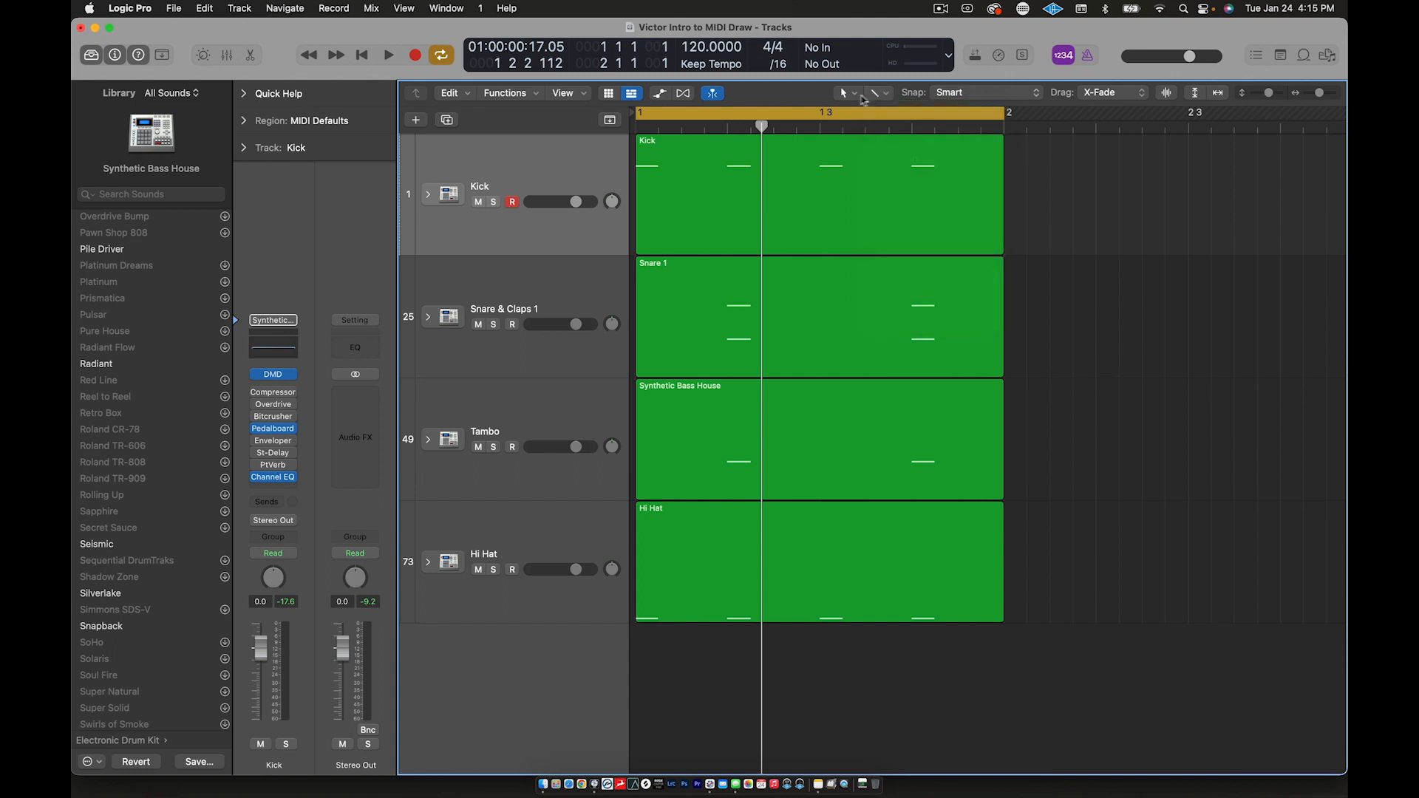
click(845, 92)
click(848, 96)
Open the Kick region in the Piano Roll and move the playhead to the end of the beat 2 note.
click(891, 211)
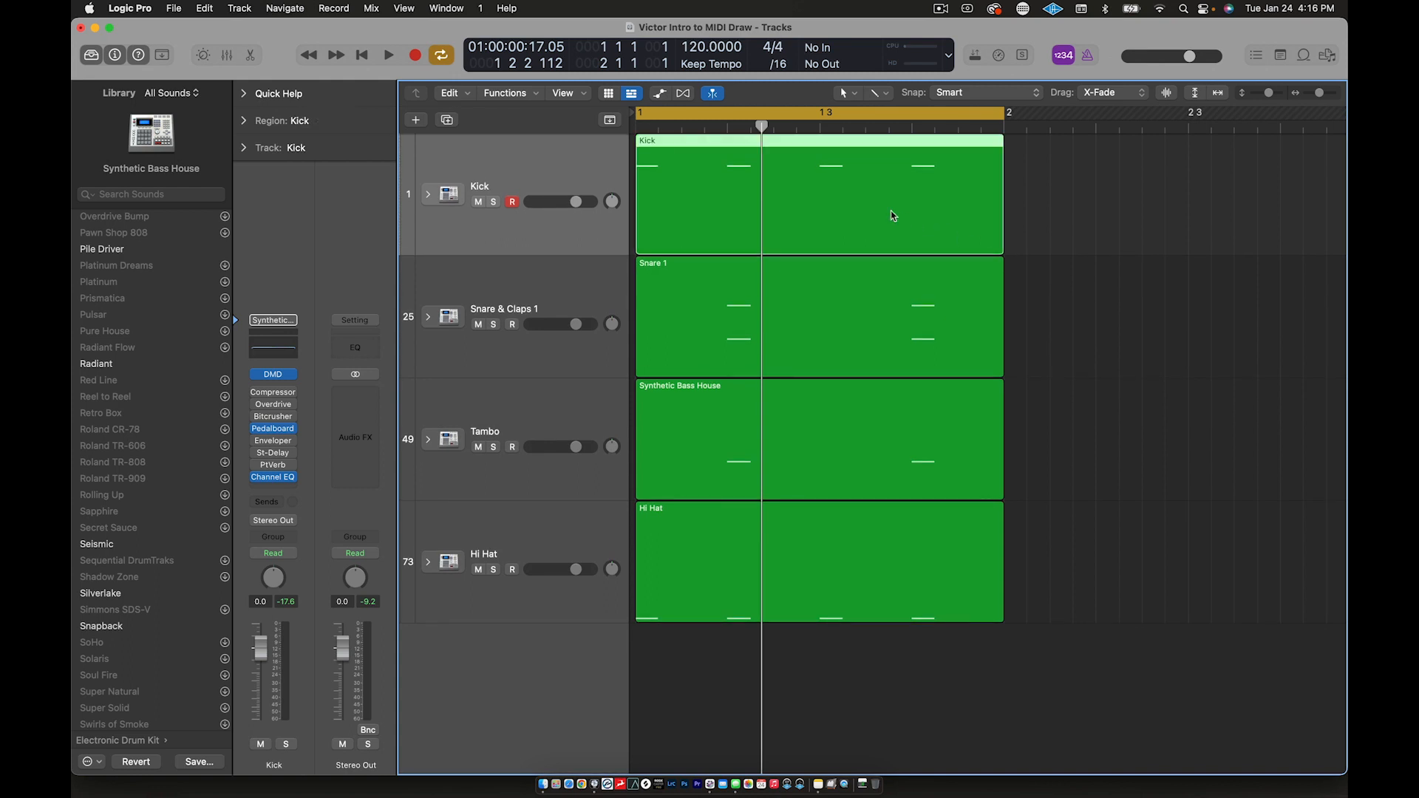
click(802, 578)
click(1061, 226)
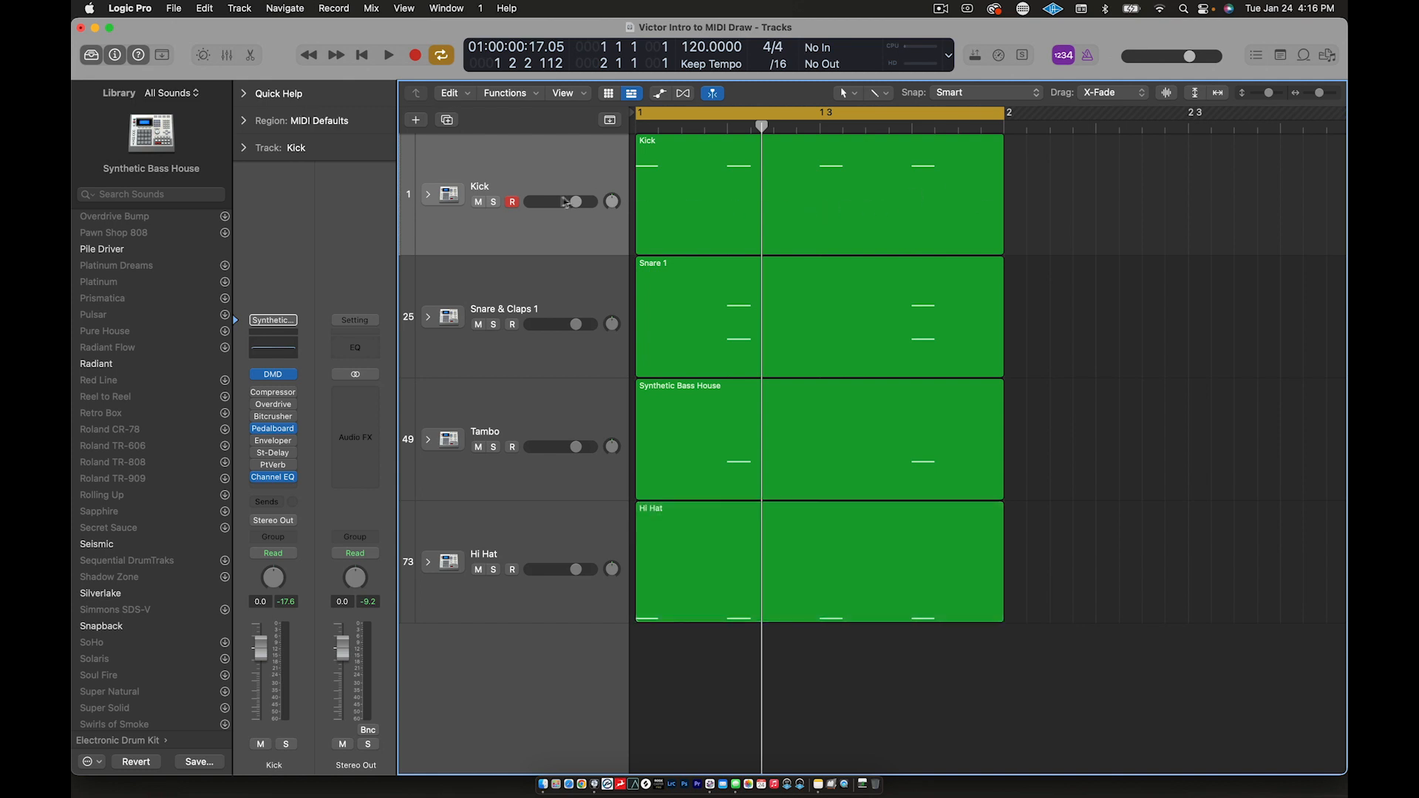
click(523, 171)
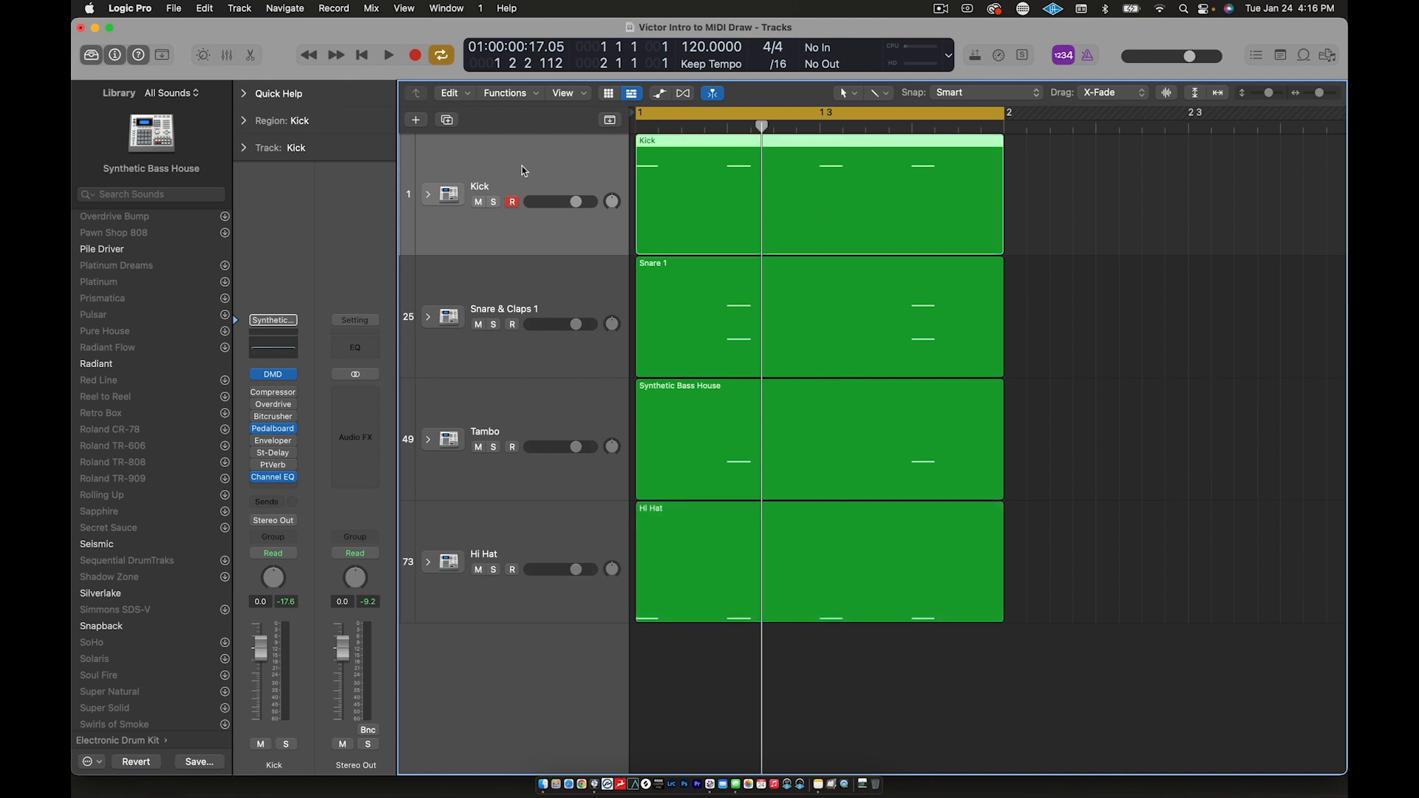
double_click(809, 196)
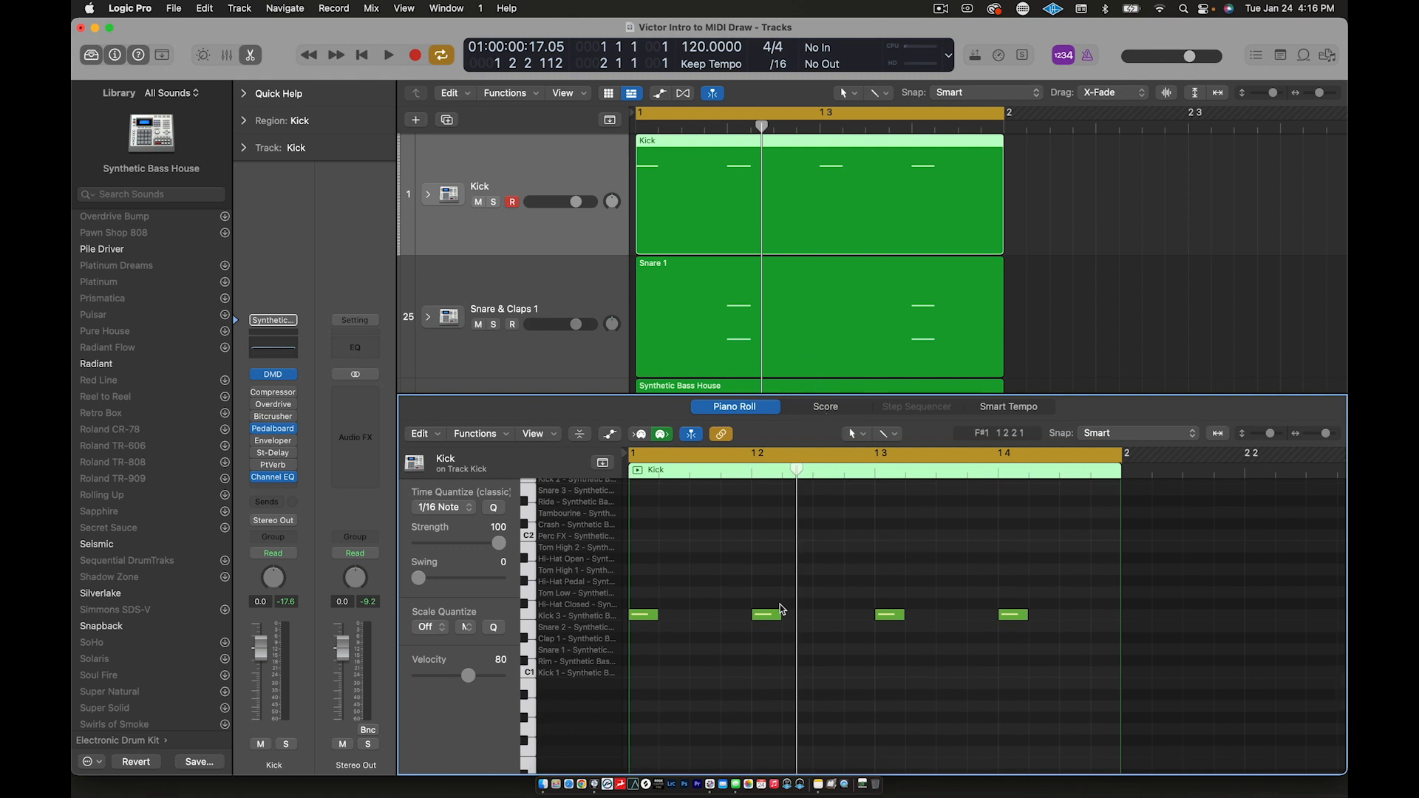
scroll(726, 593, left, 1)
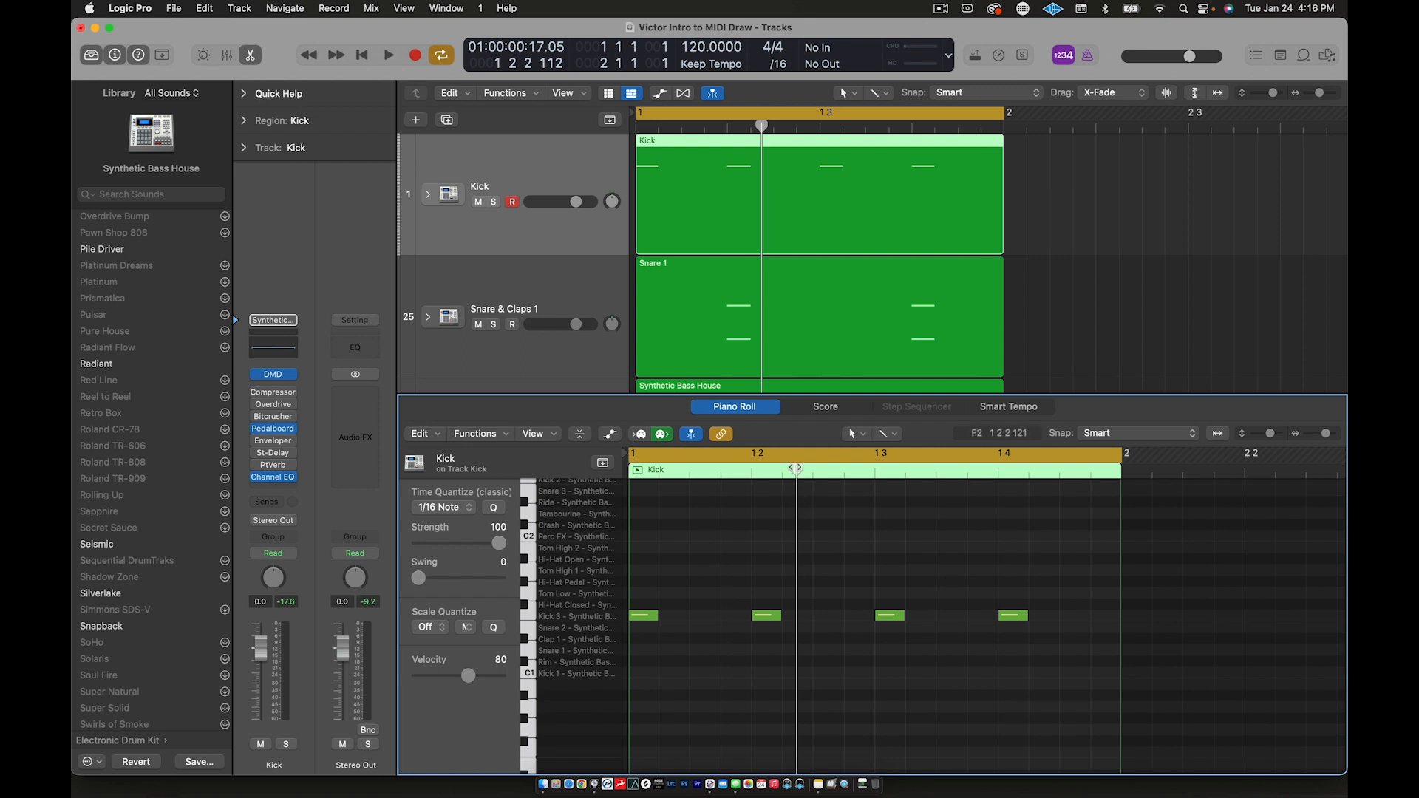
drag(796, 470, 781, 470)
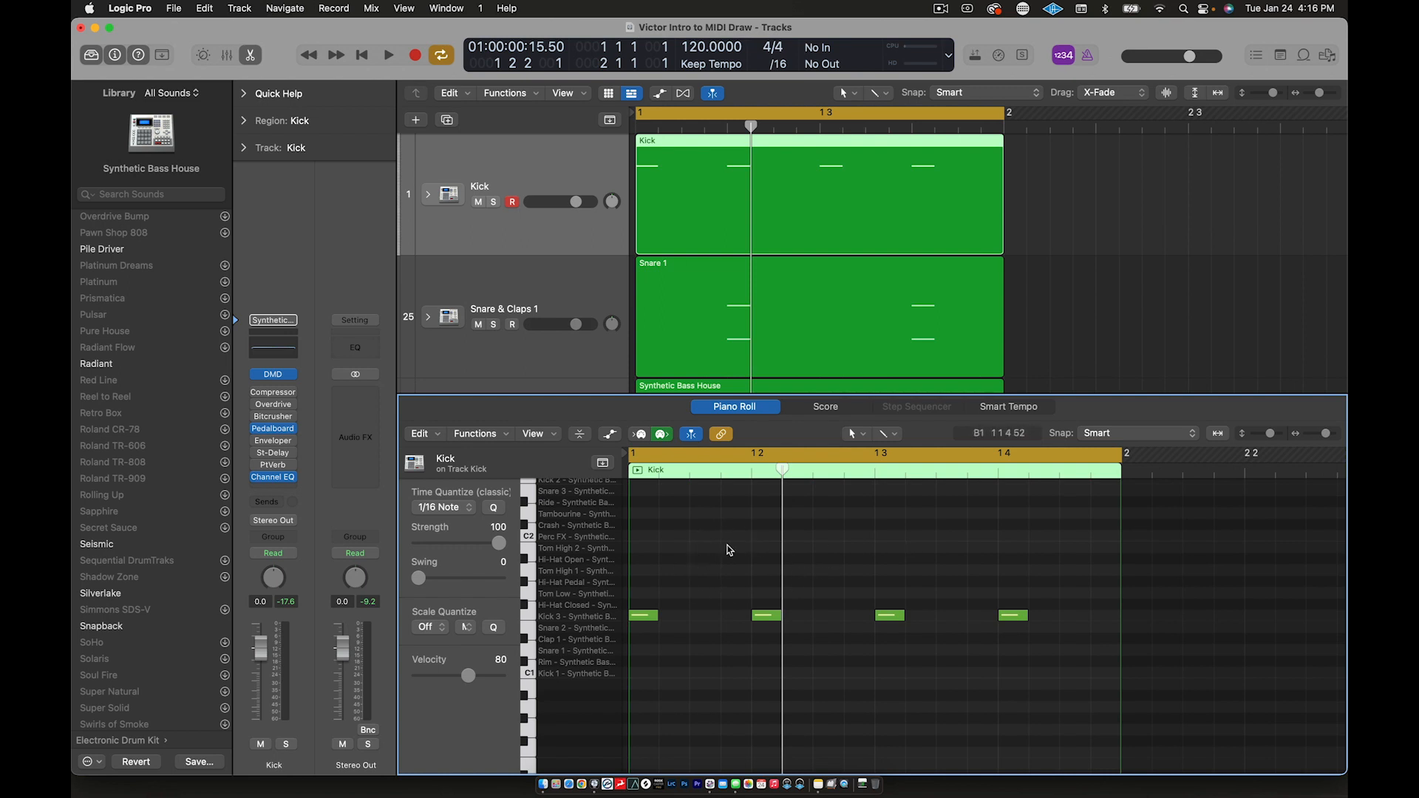
Audition drum sounds from the Kick track's named Piano Roll keys, including Kick 2, as alternatives for the kick.
scroll(721, 553, up, 2)
scroll(712, 560, up, 3)
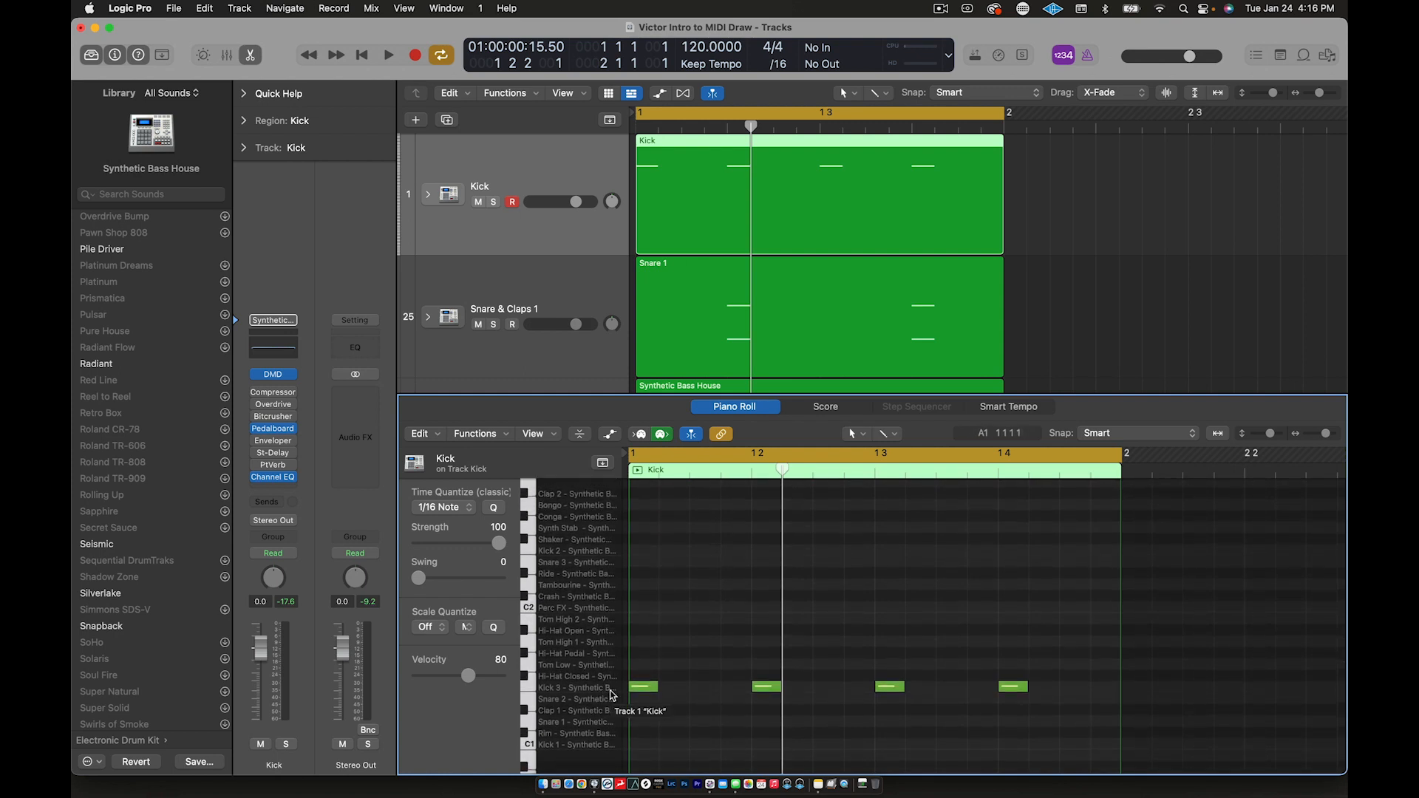
click(556, 699)
click(556, 700)
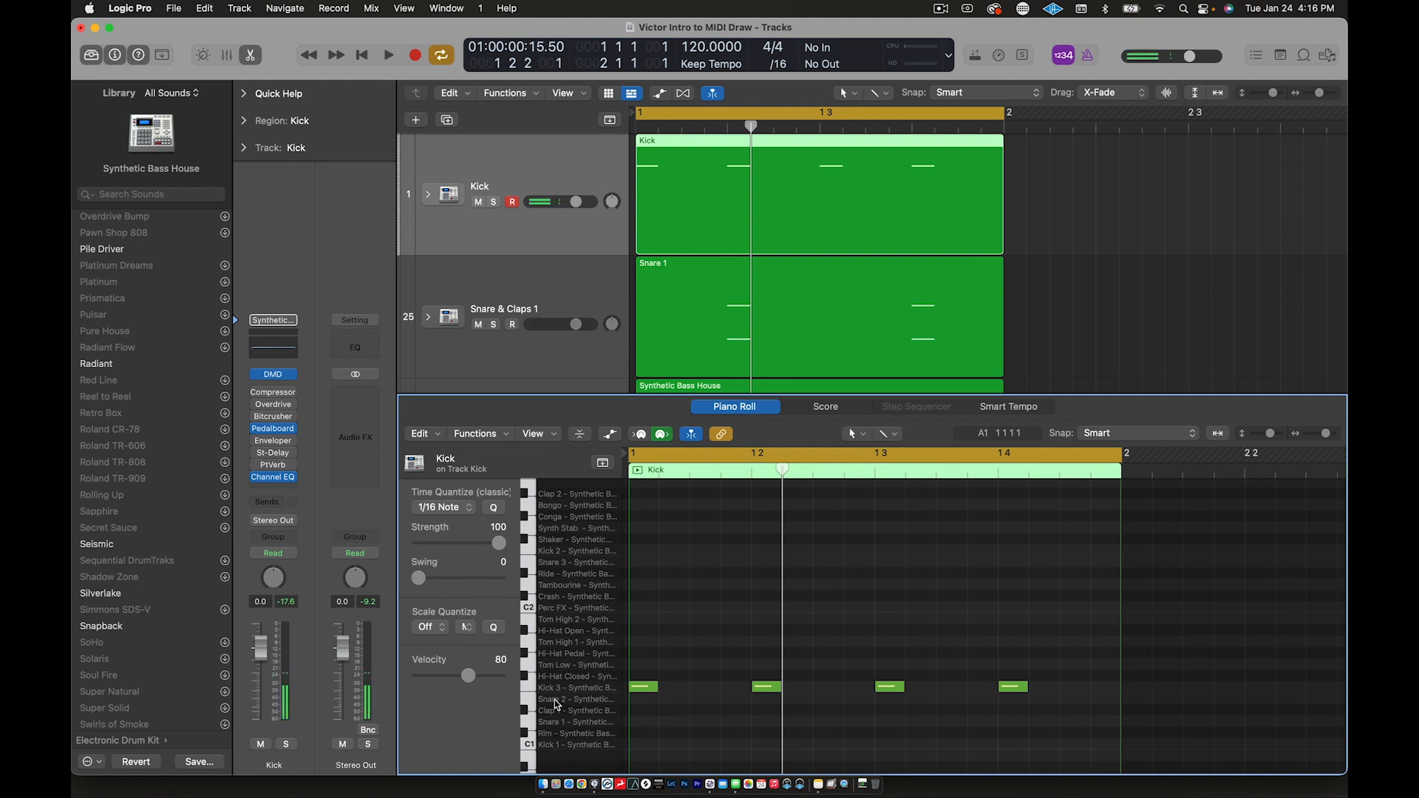
click(553, 554)
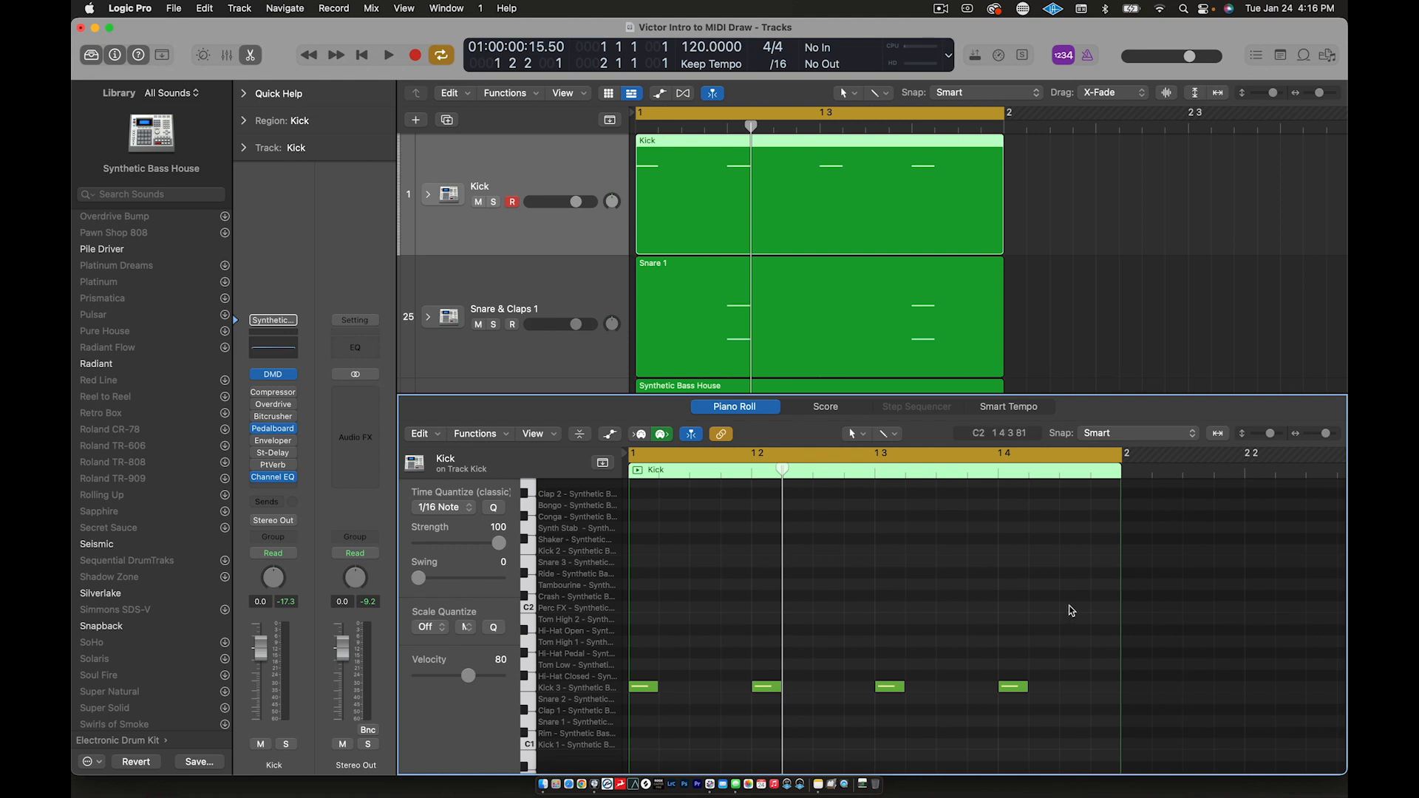
Move all four Kick 3 notes up an octave to Kick 2, and play the loop.
drag(1069, 630, 605, 723)
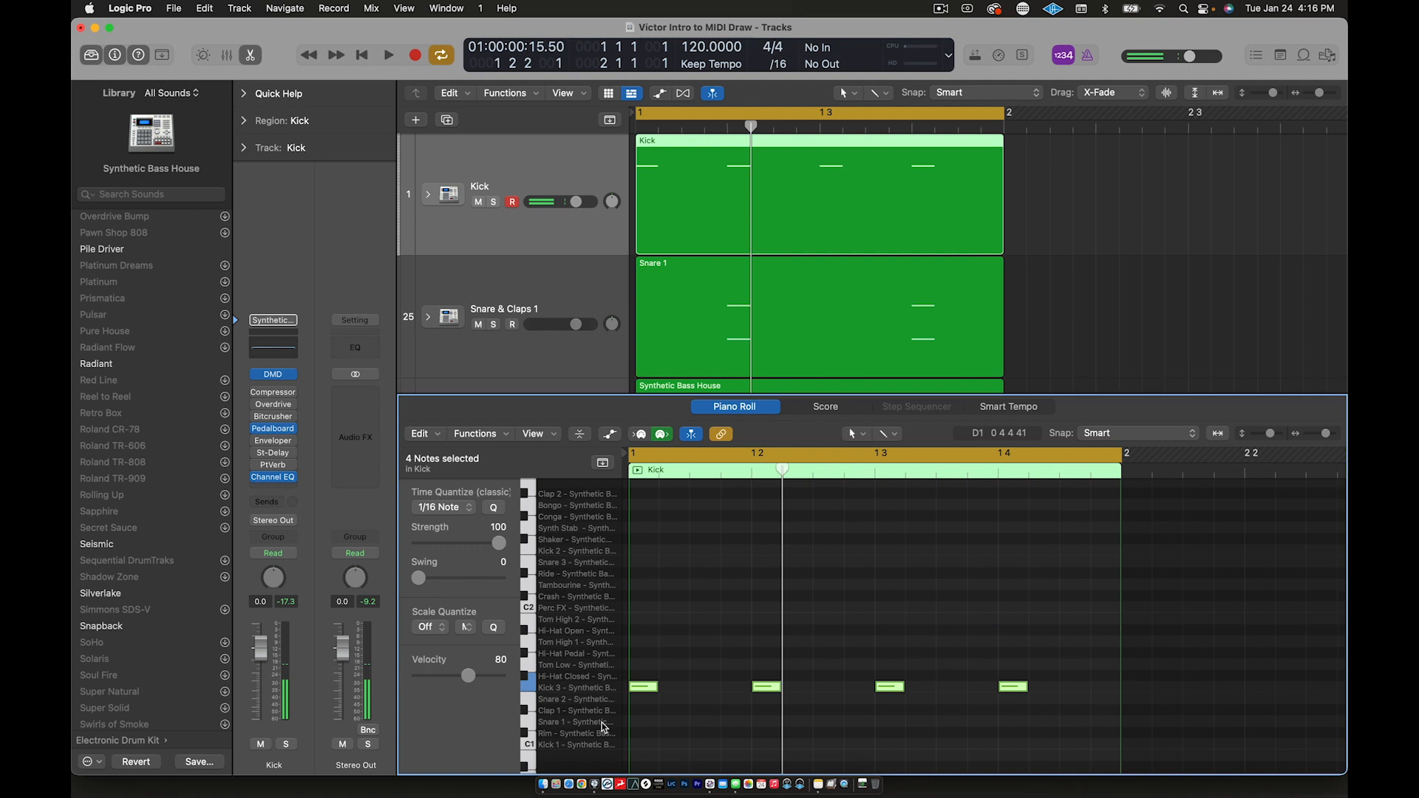
click(651, 691)
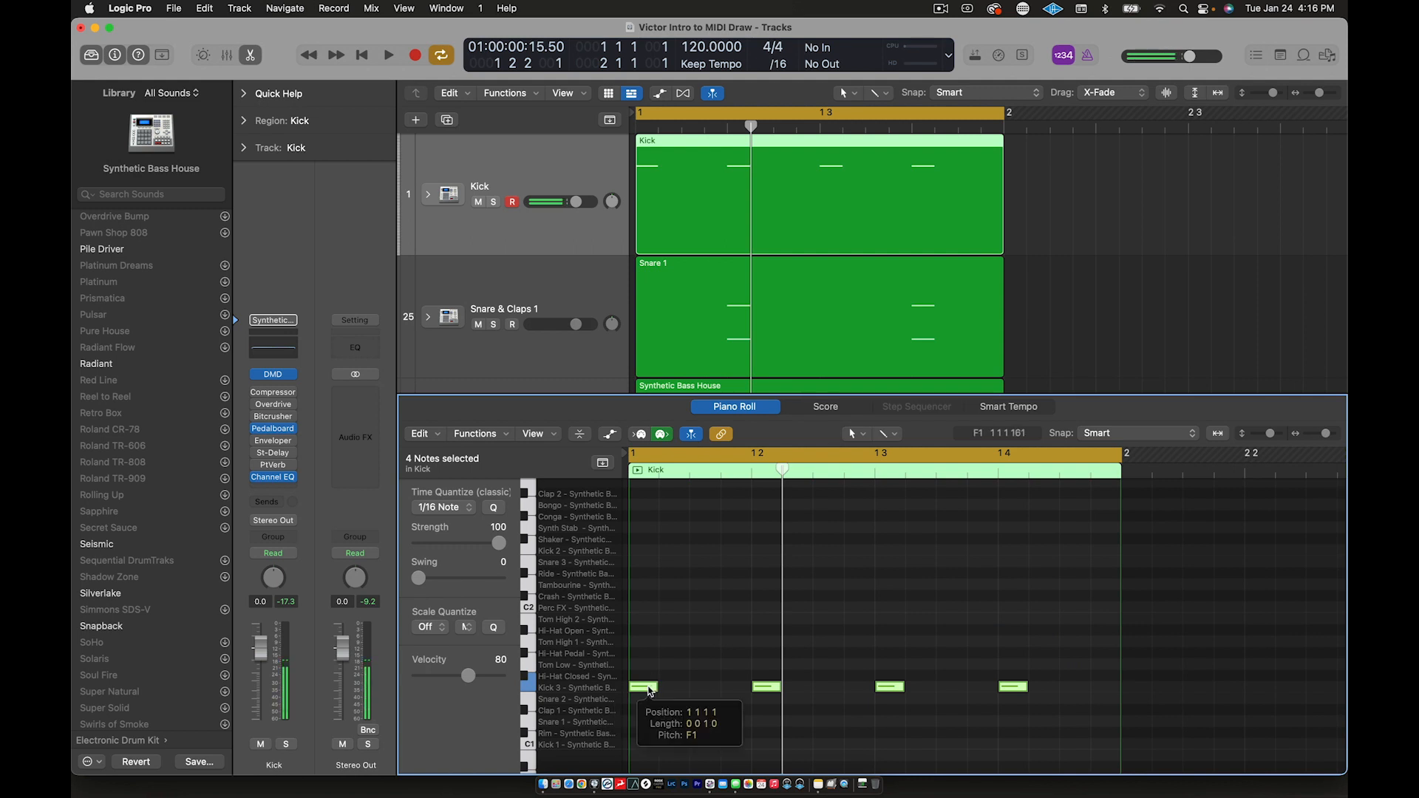
drag(651, 691, 647, 559)
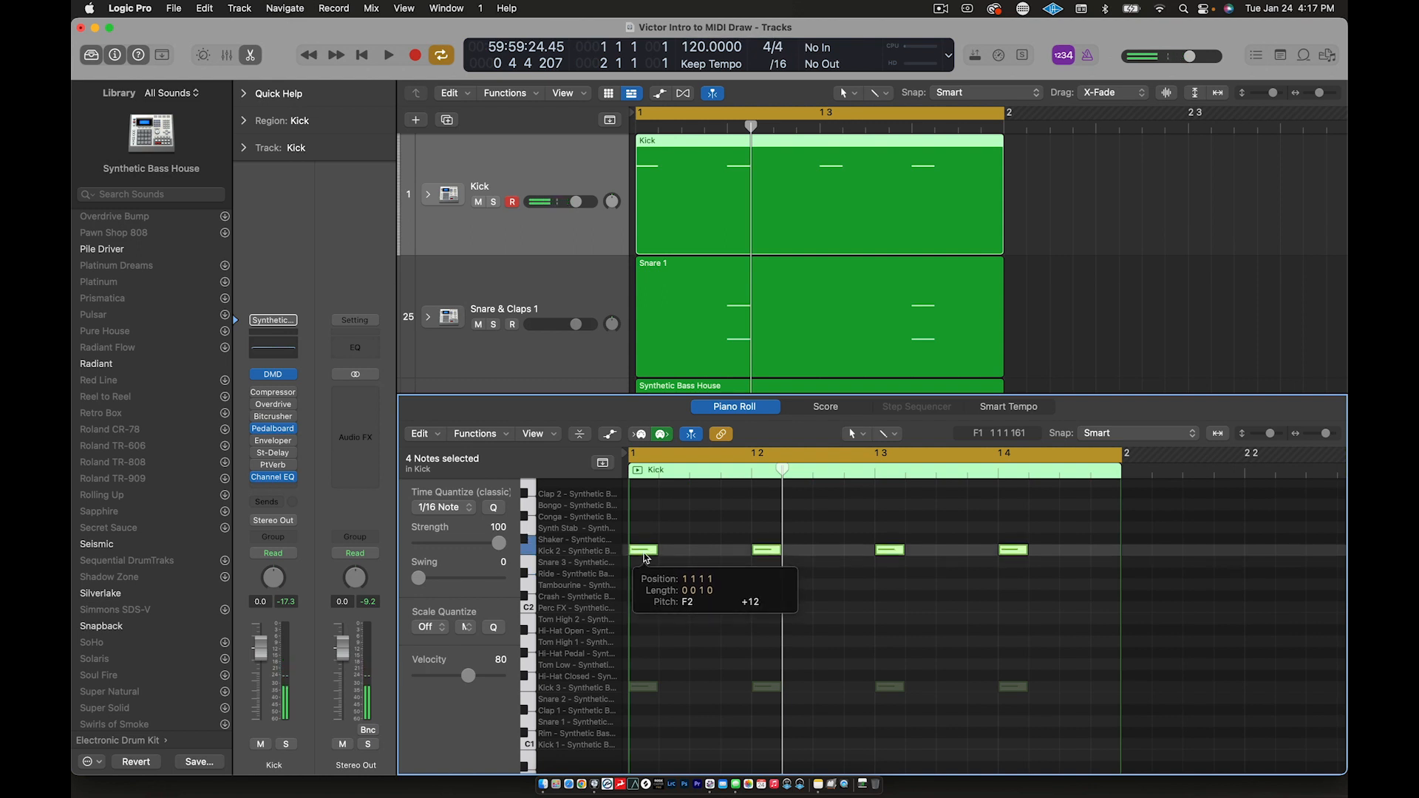
drag(647, 559, 647, 558)
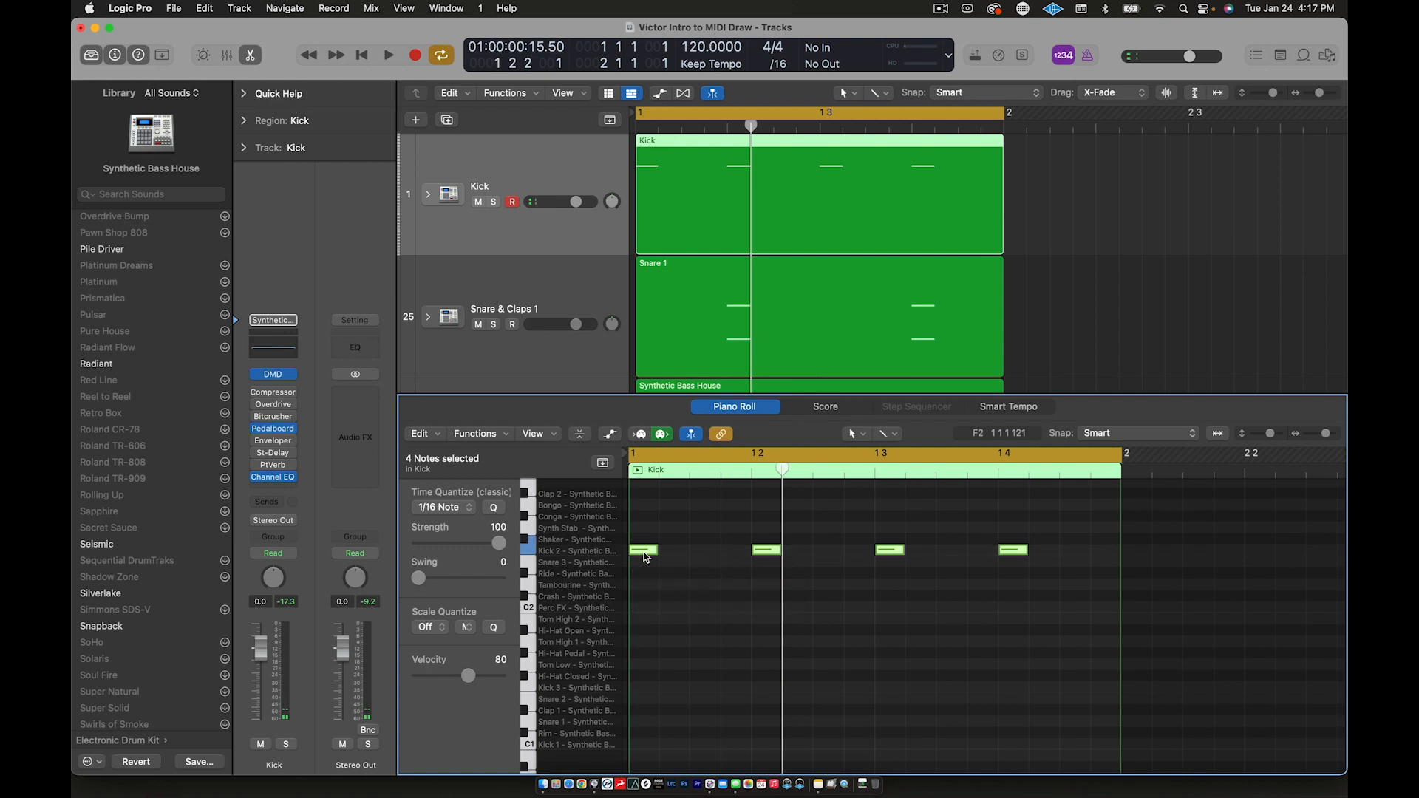
key(space)
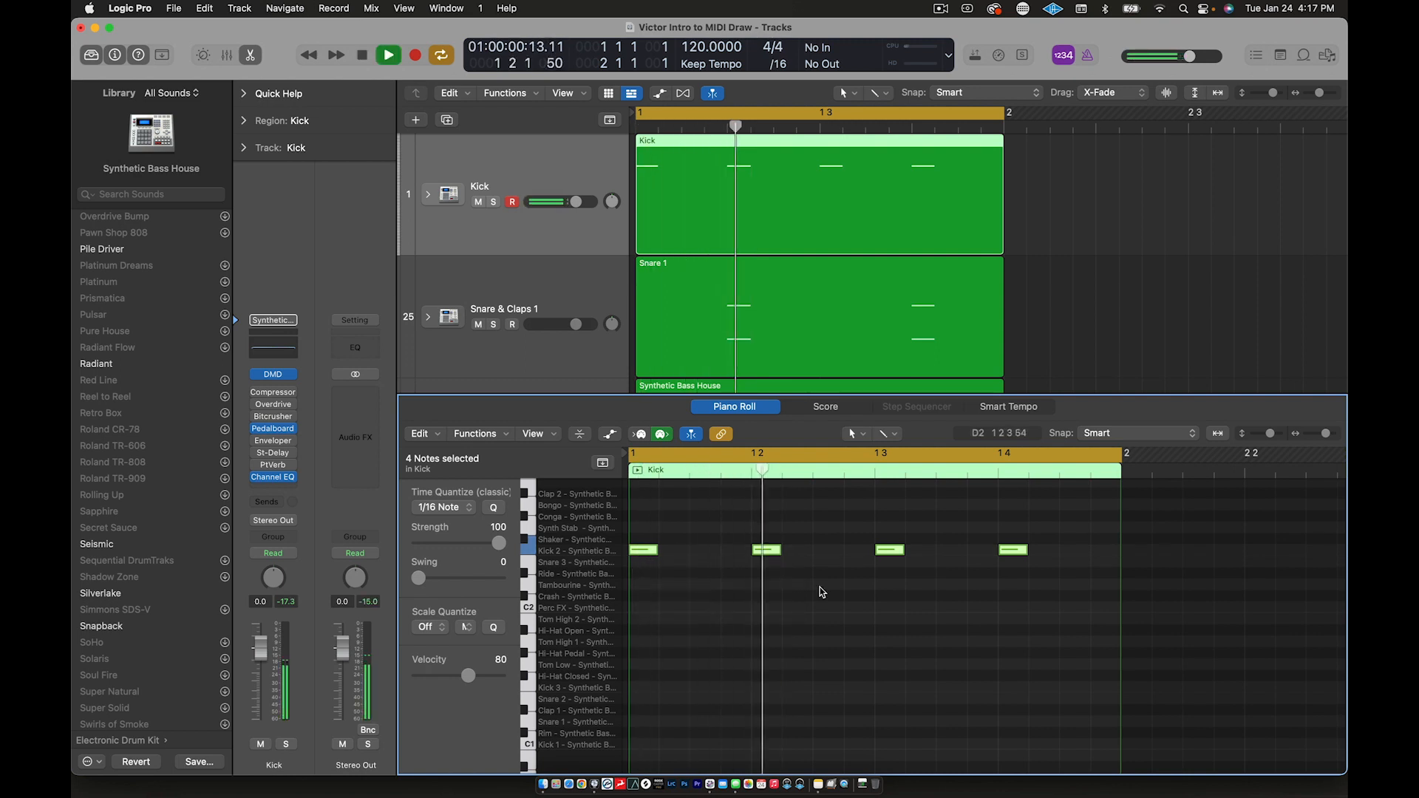
key(space)
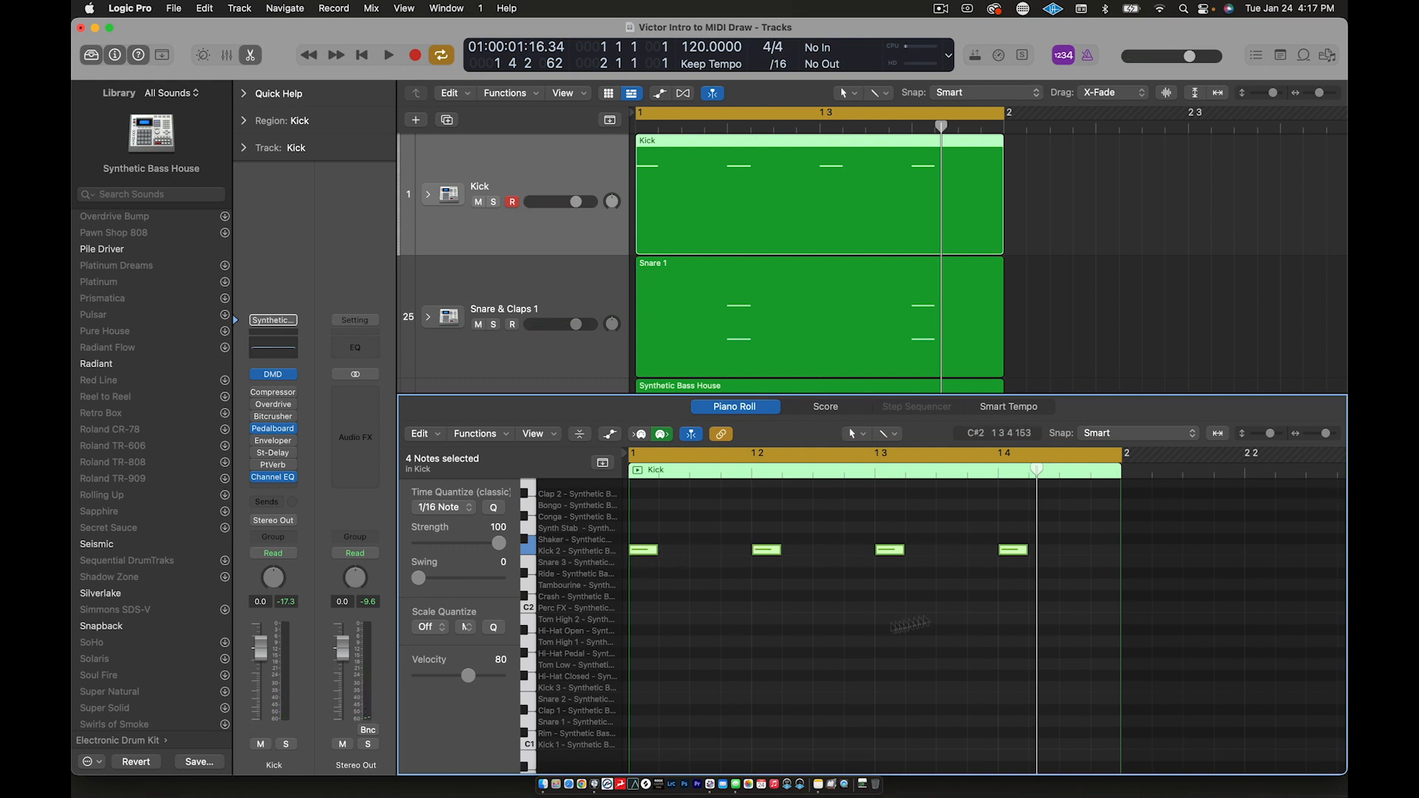
Transpose the four selected kick notes down an octave to Kick 3.
scroll(817, 639, down, 1)
scroll(817, 643, up, 1)
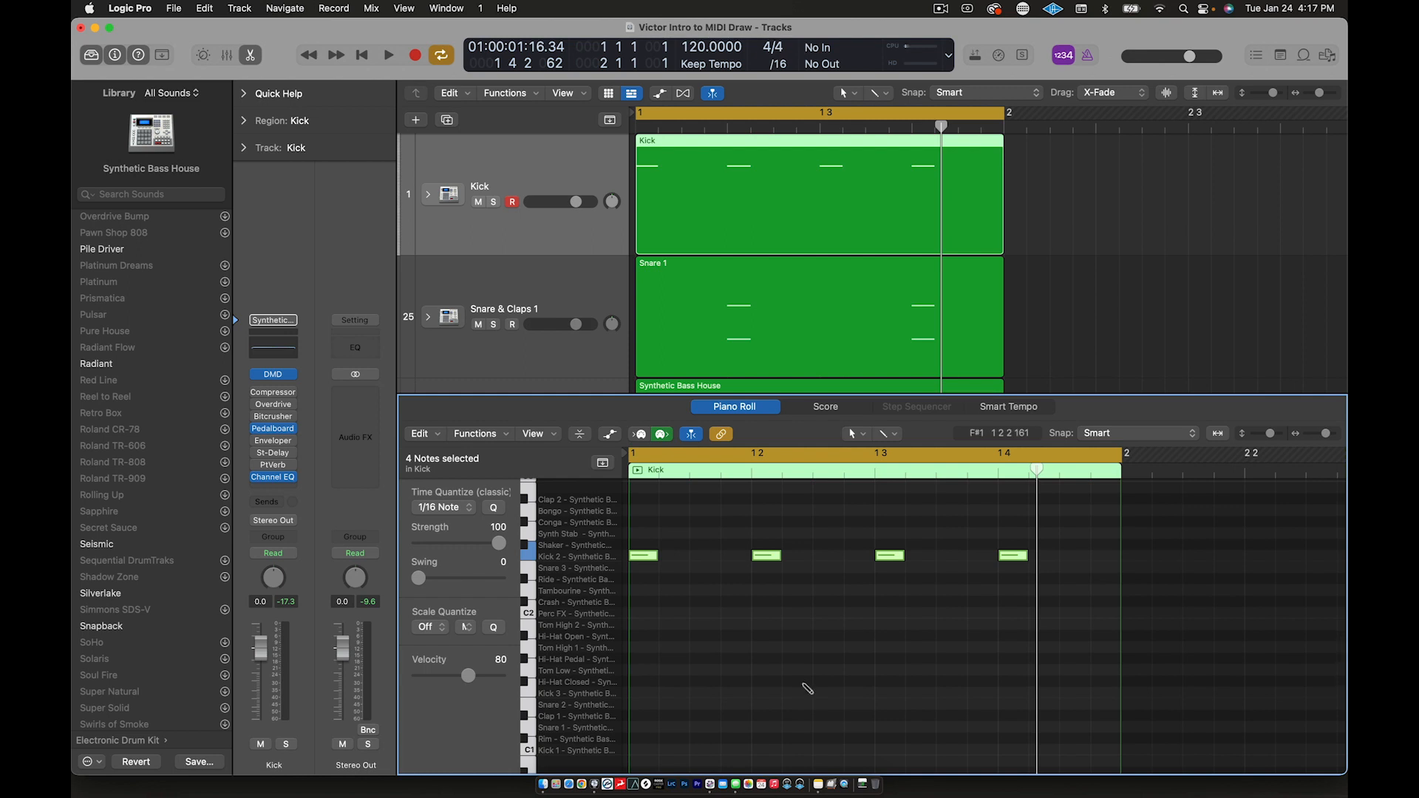
key(alt+shift+Down)
scroll(808, 690, down, 5)
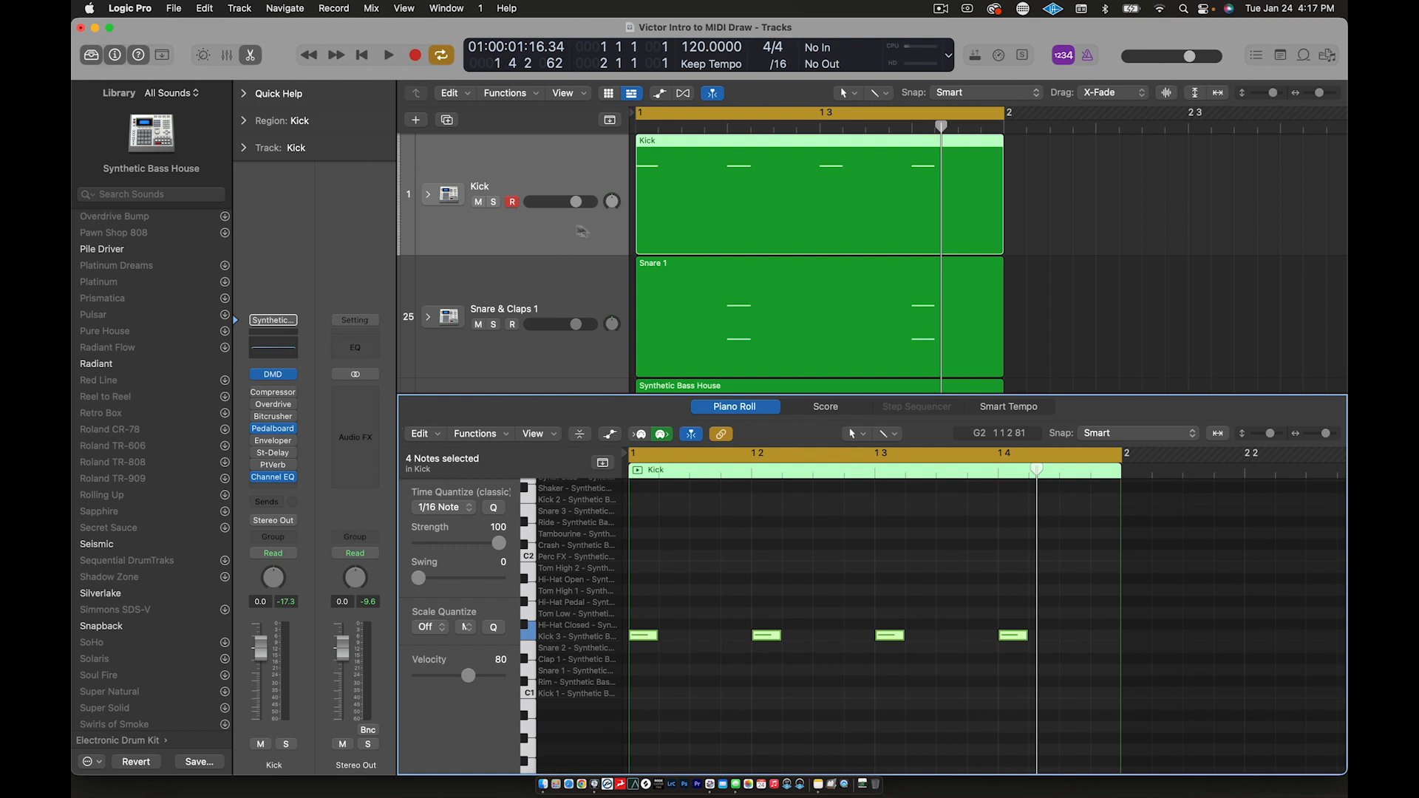
Load the Trap Door kit on the Kick track, and audition its Kick 1 and Kick 2 sounds.
click(544, 162)
scroll(111, 459, down, 8)
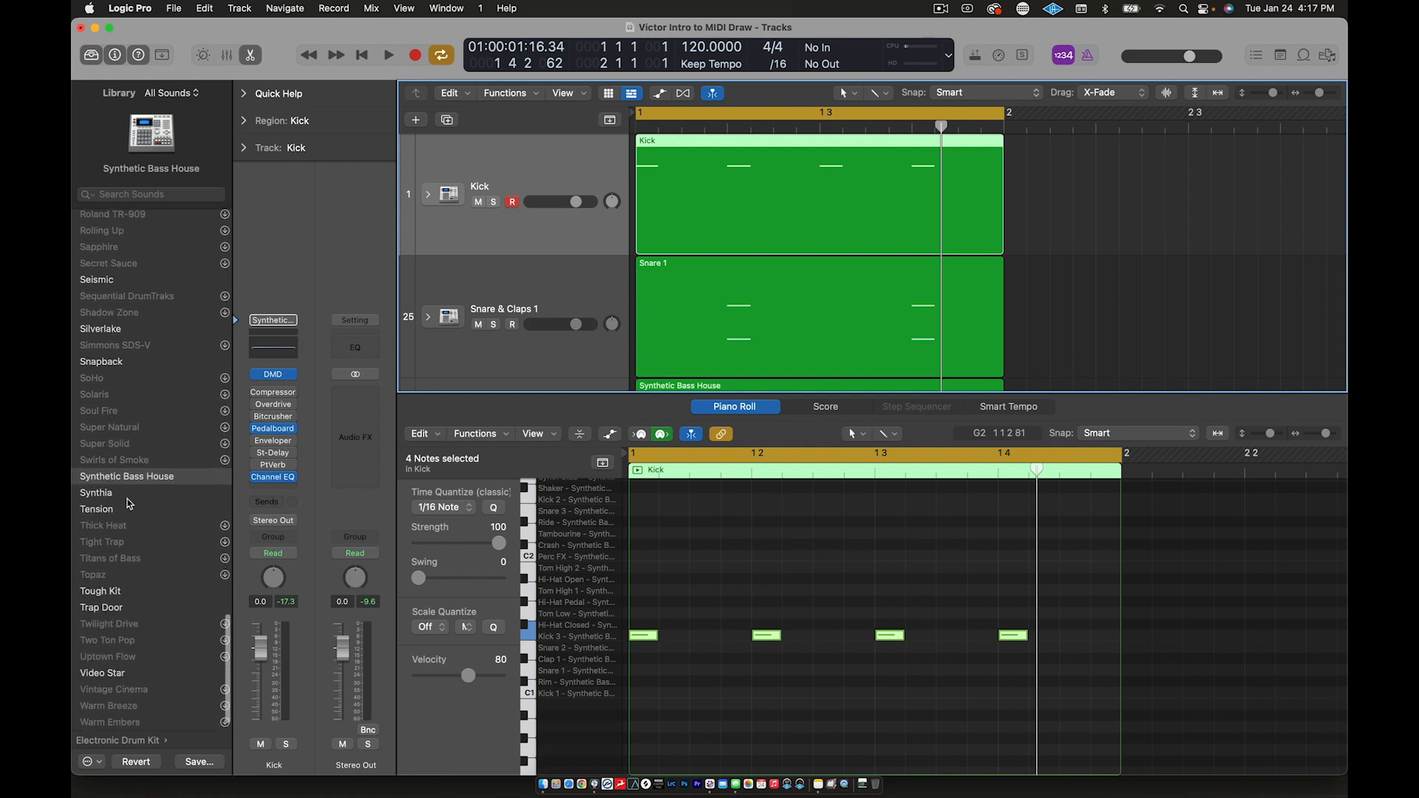
scroll(127, 503, down, 2)
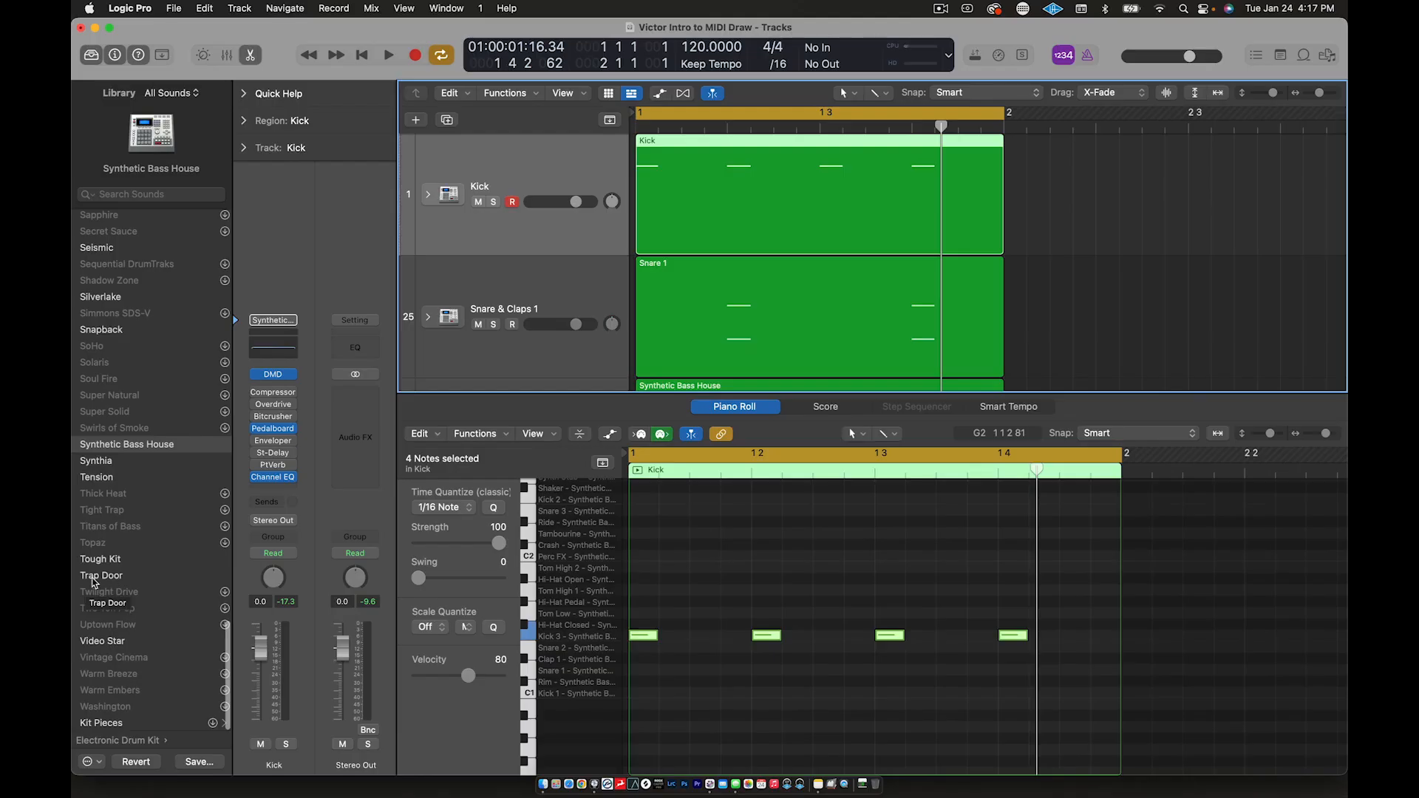
click(100, 583)
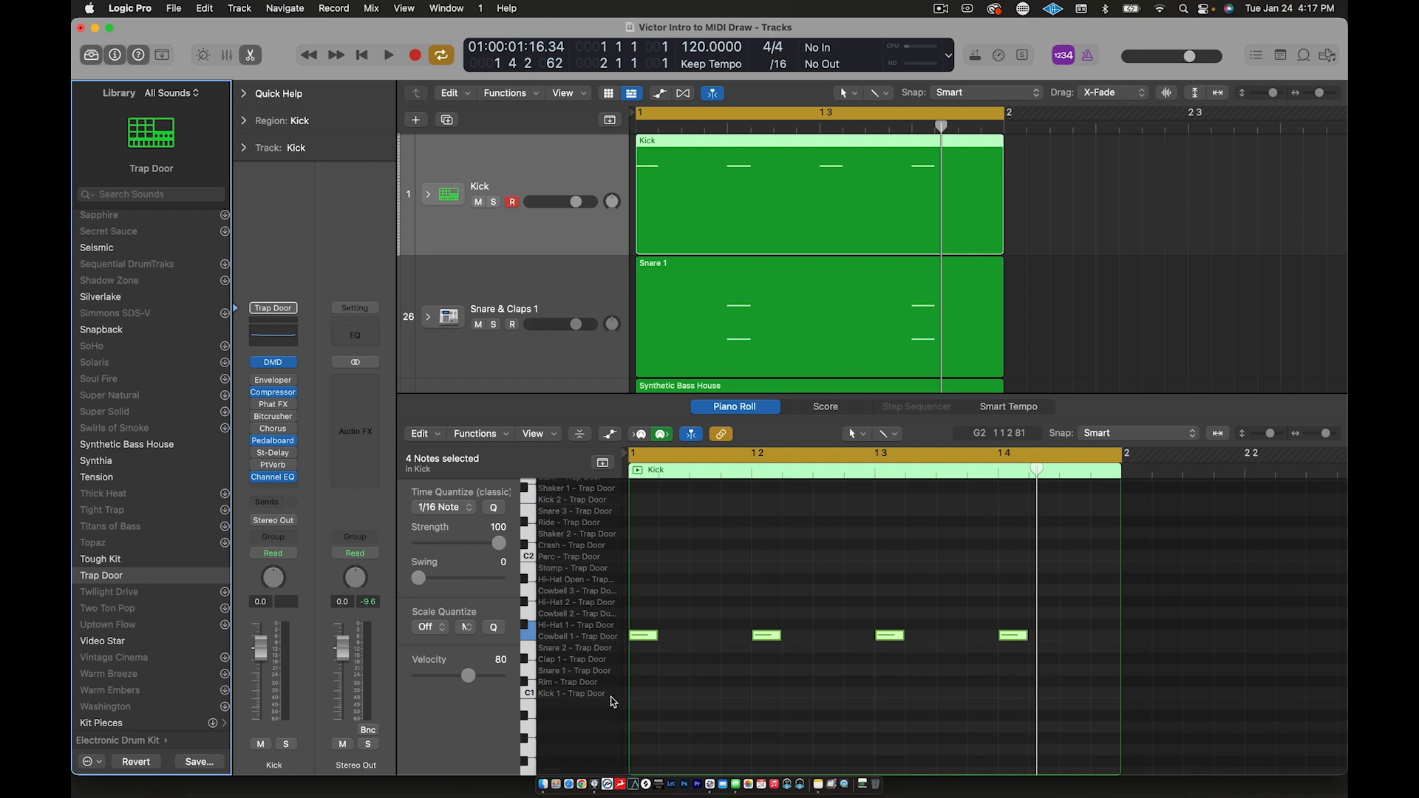
click(587, 695)
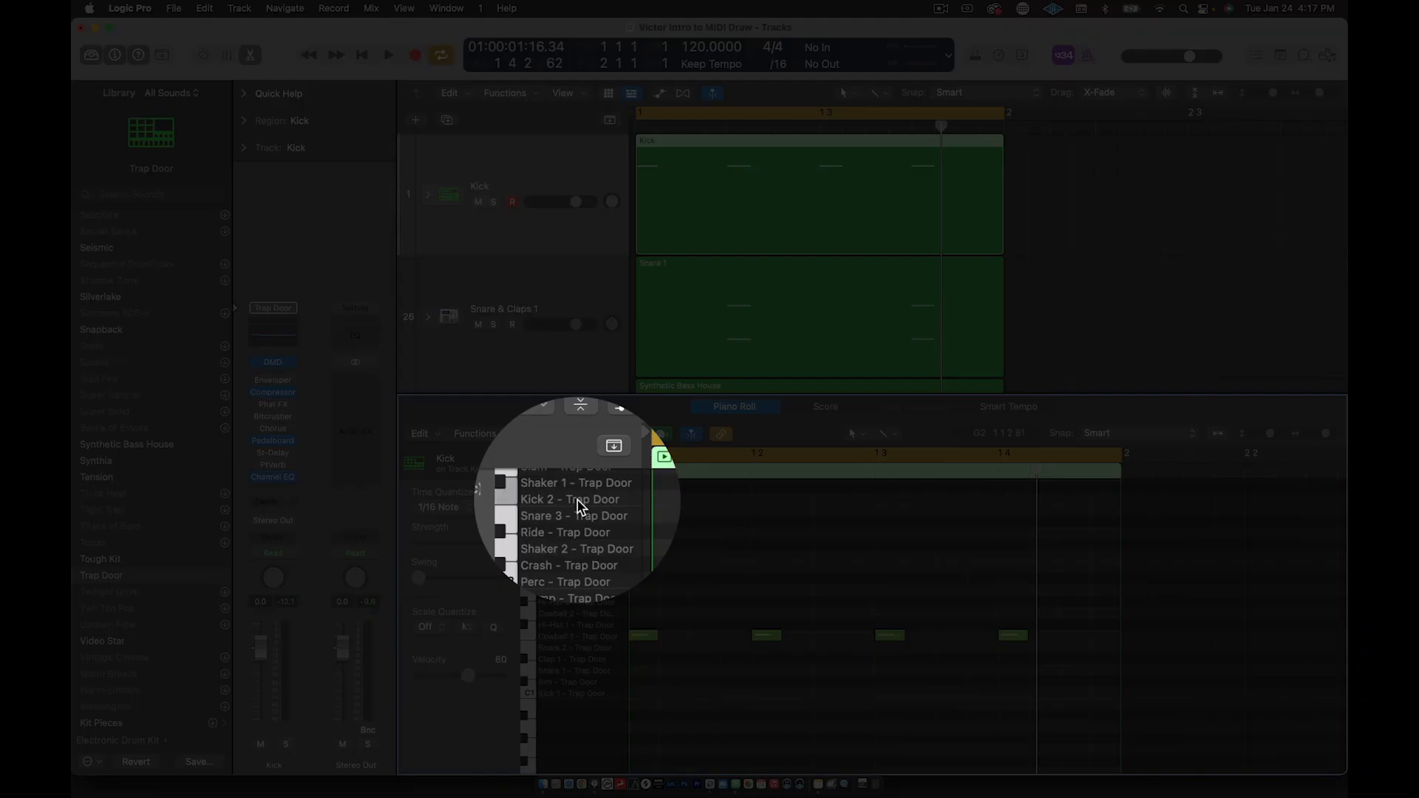
click(580, 504)
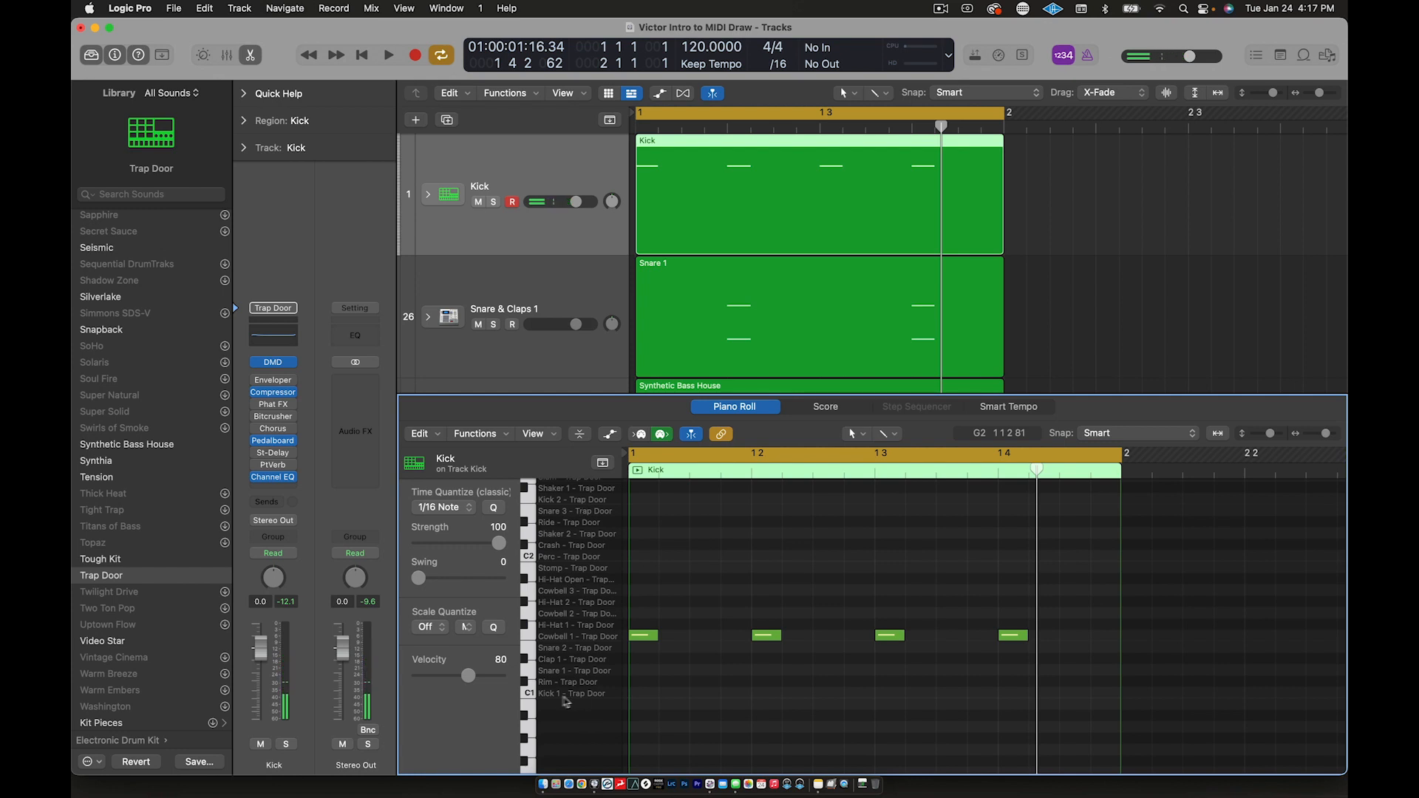
Try all four kick notes on the Trap Door kit's Kick 1 at C1, play the loop, and undo the move.
drag(641, 598, 1062, 677)
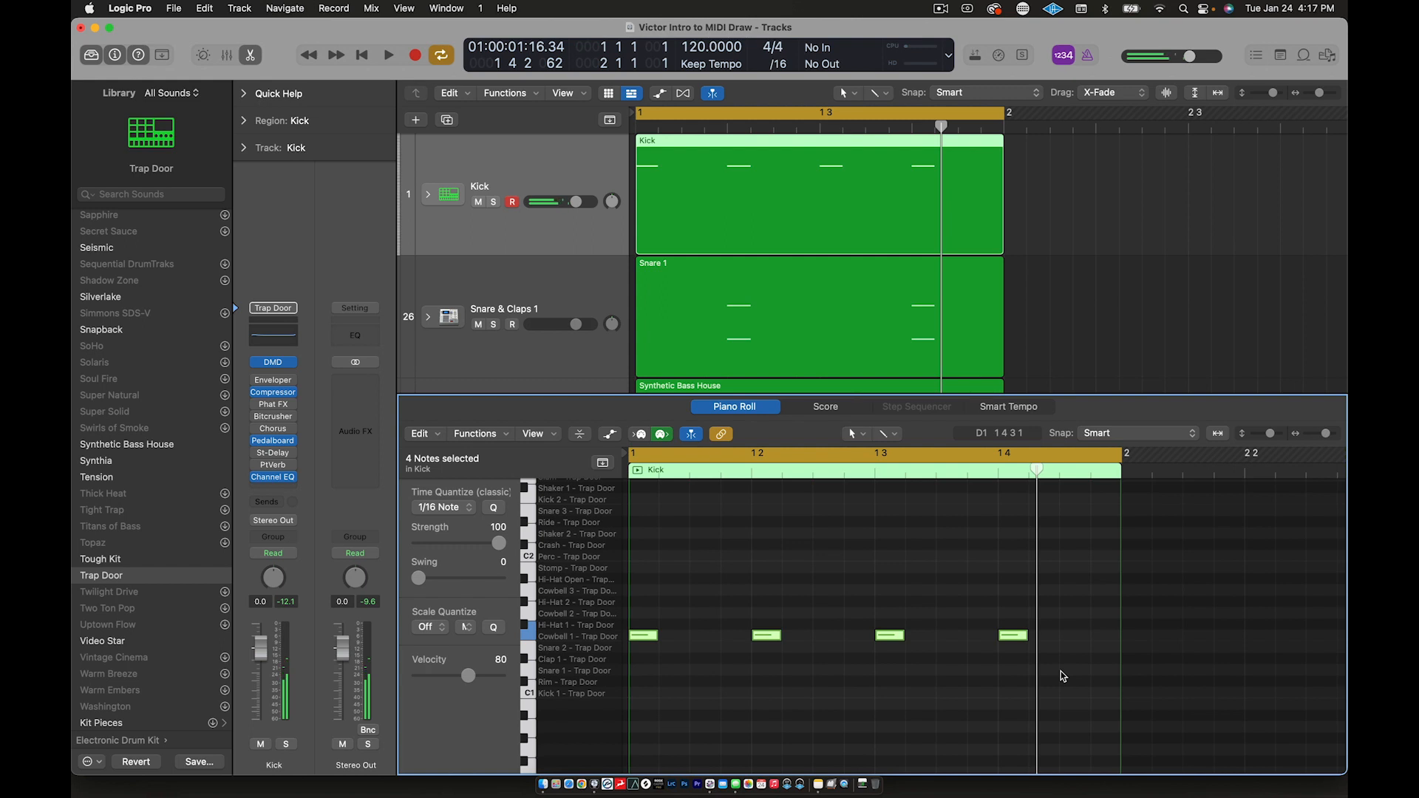
click(1062, 677)
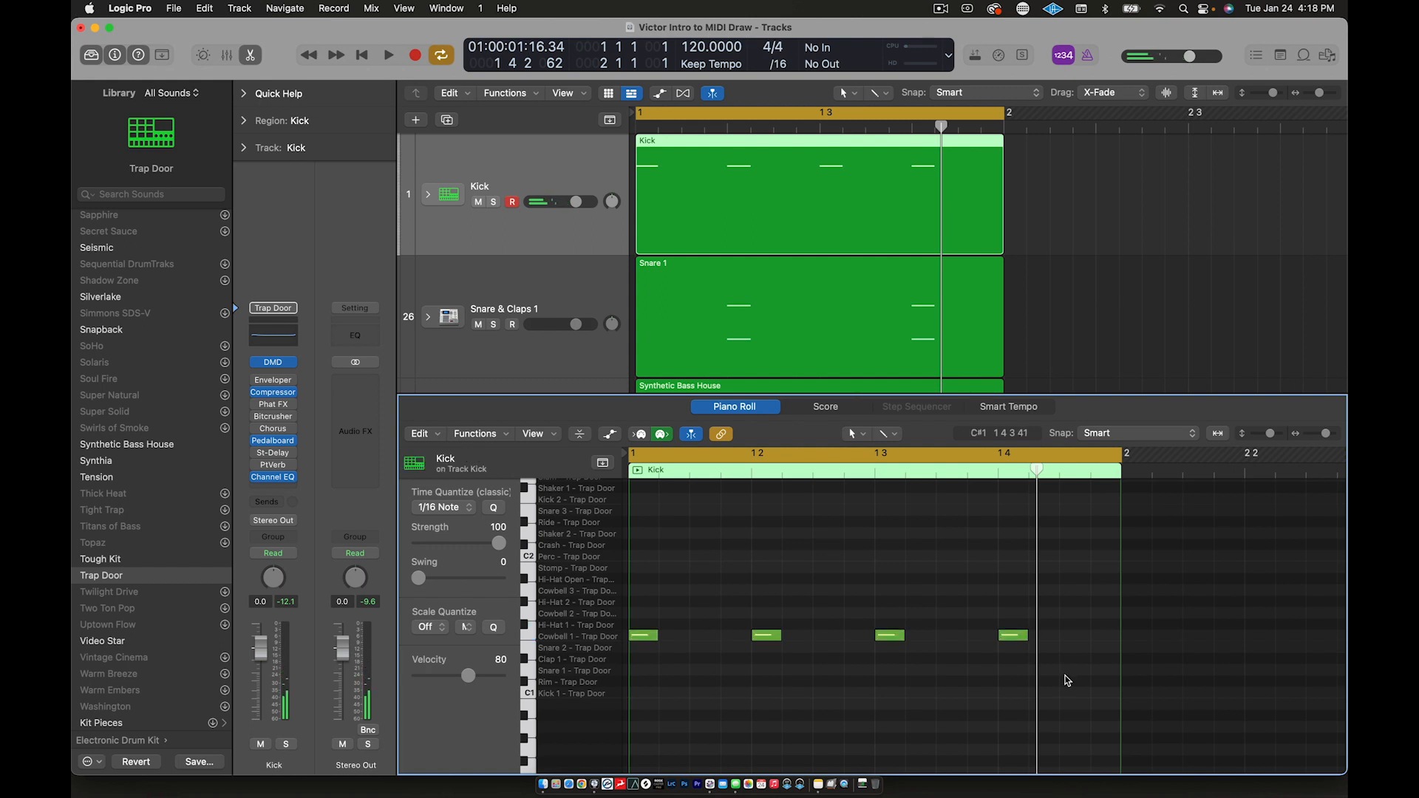
click(1016, 637)
shift+click(896, 638)
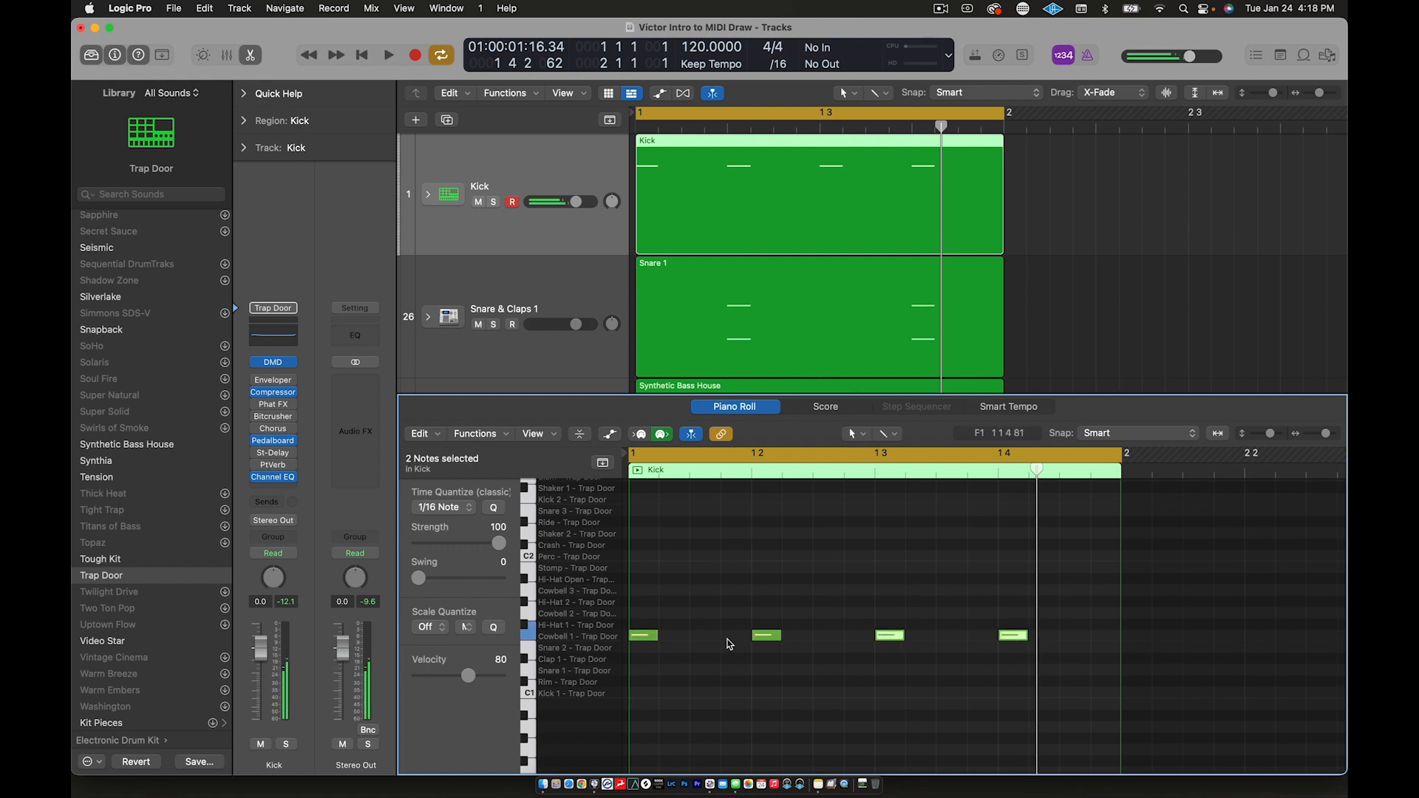
shift+click(772, 637)
shift+click(645, 636)
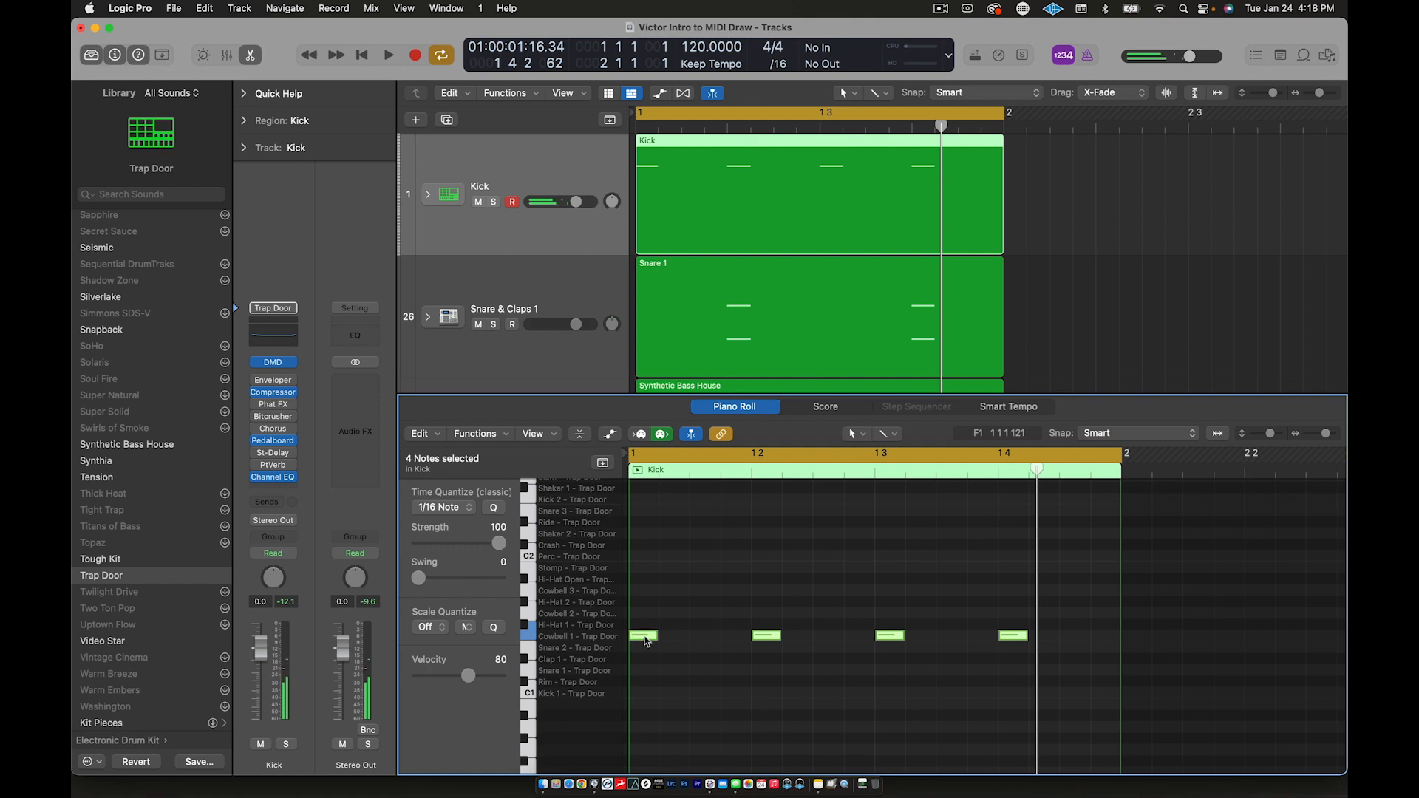
drag(644, 641, 645, 695)
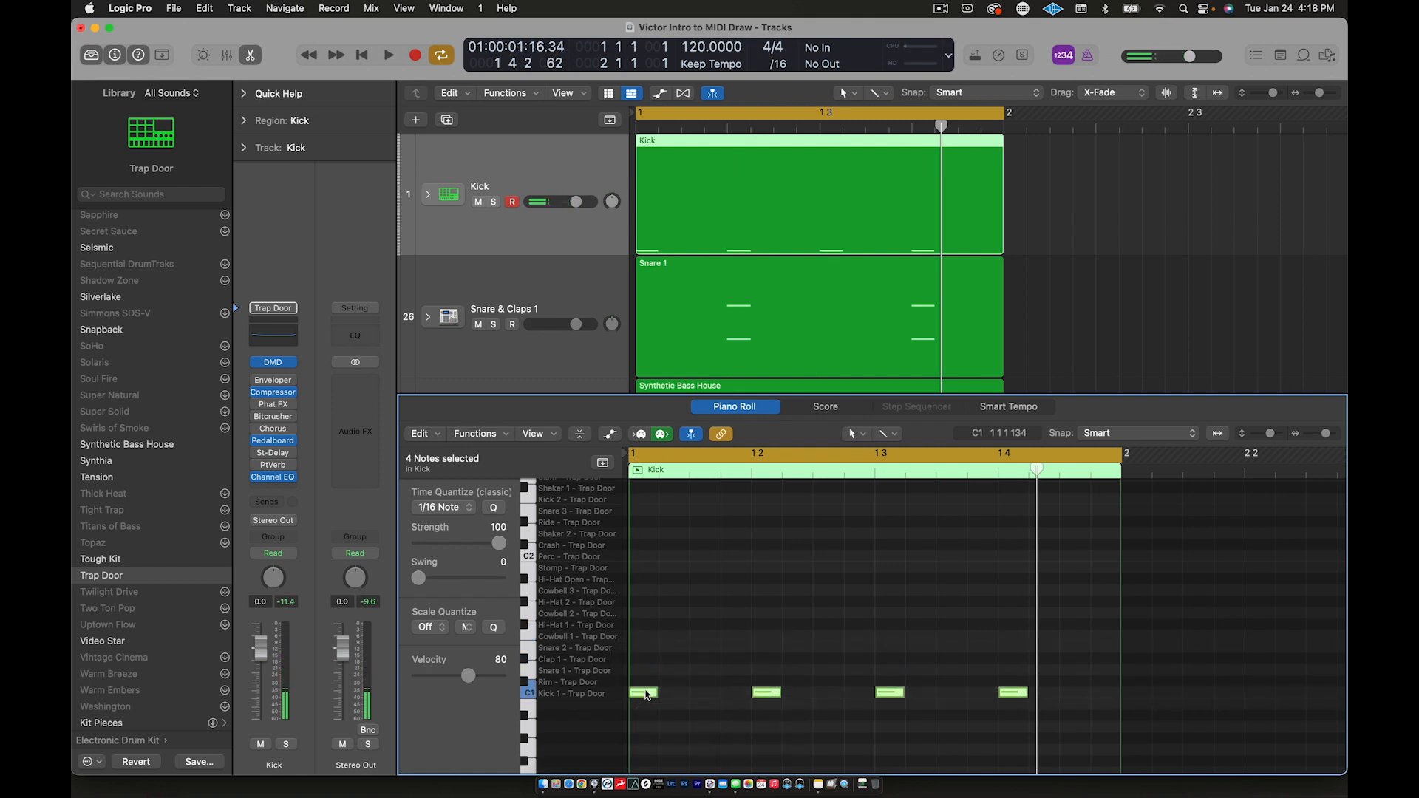
key(space)
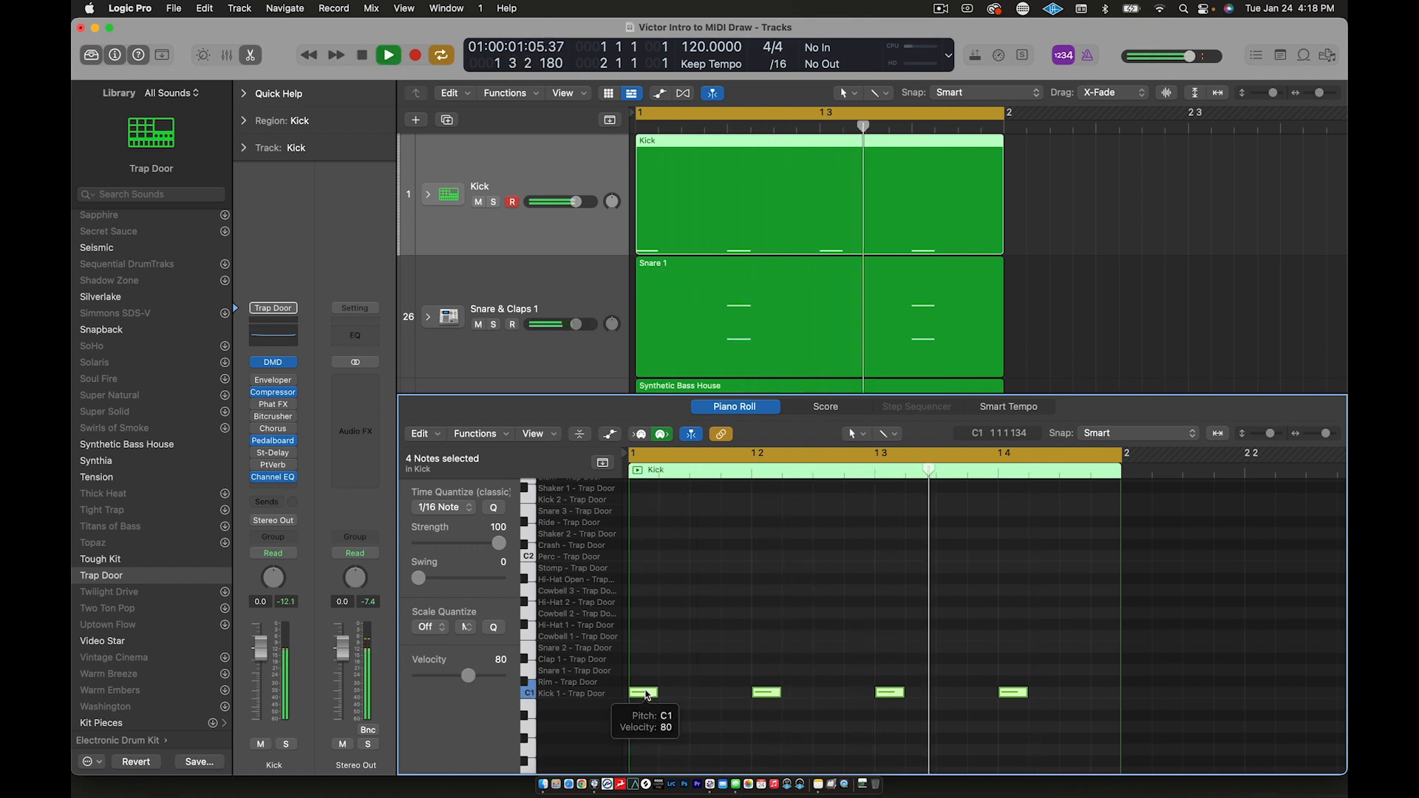
key(space)
key(super+z)
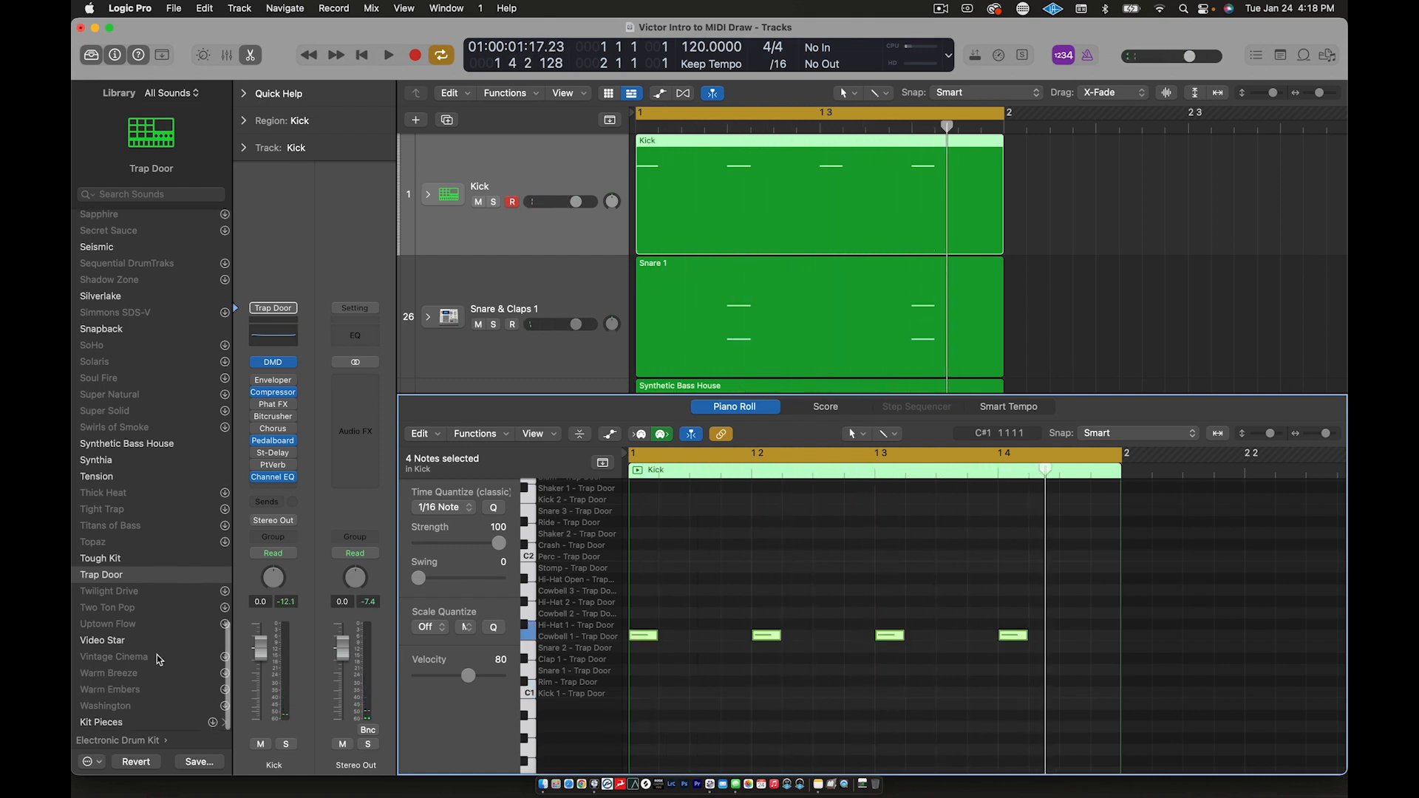
Load the Synthetic Bass House kit back onto the Kick track, and play the loop.
scroll(131, 499, up, 1)
click(127, 483)
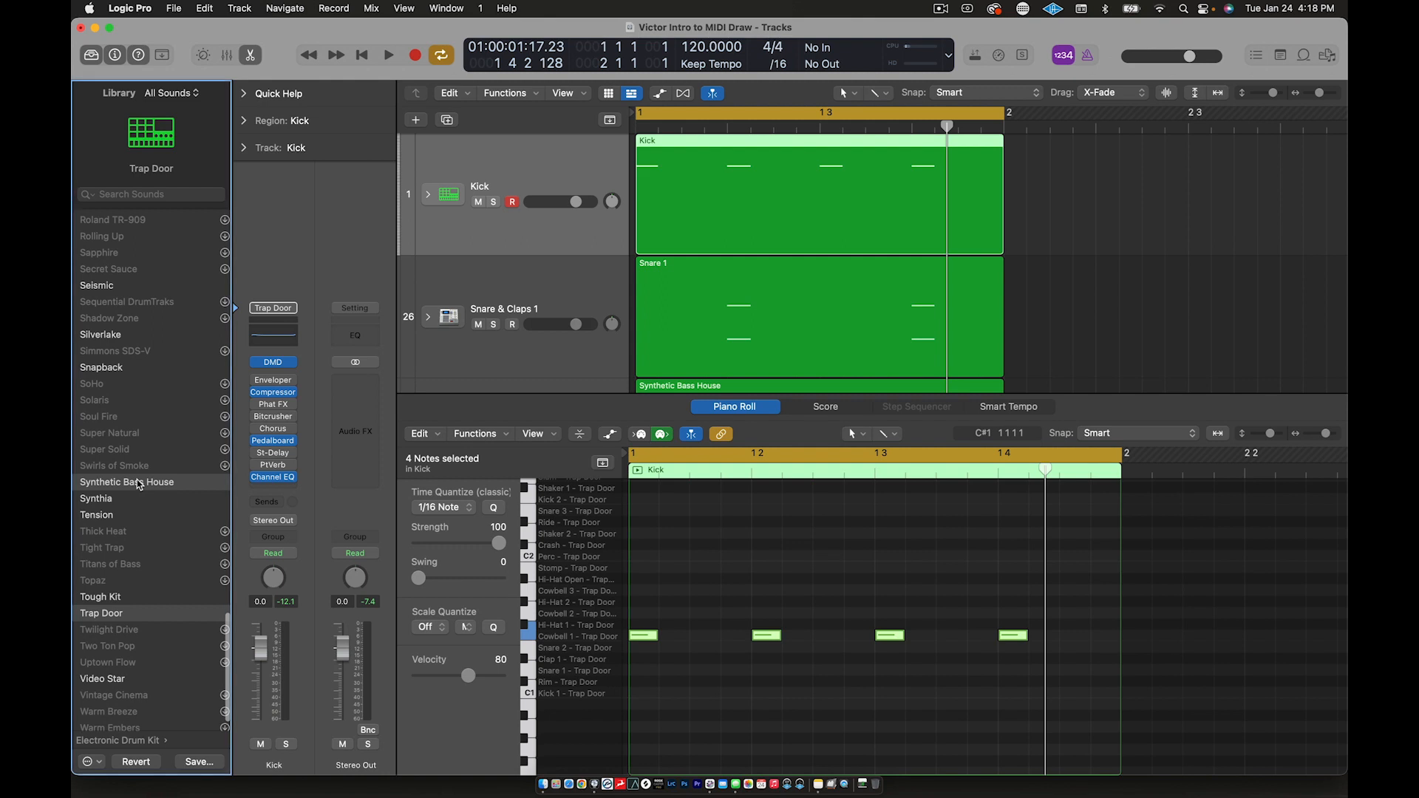
click(791, 573)
key(space)
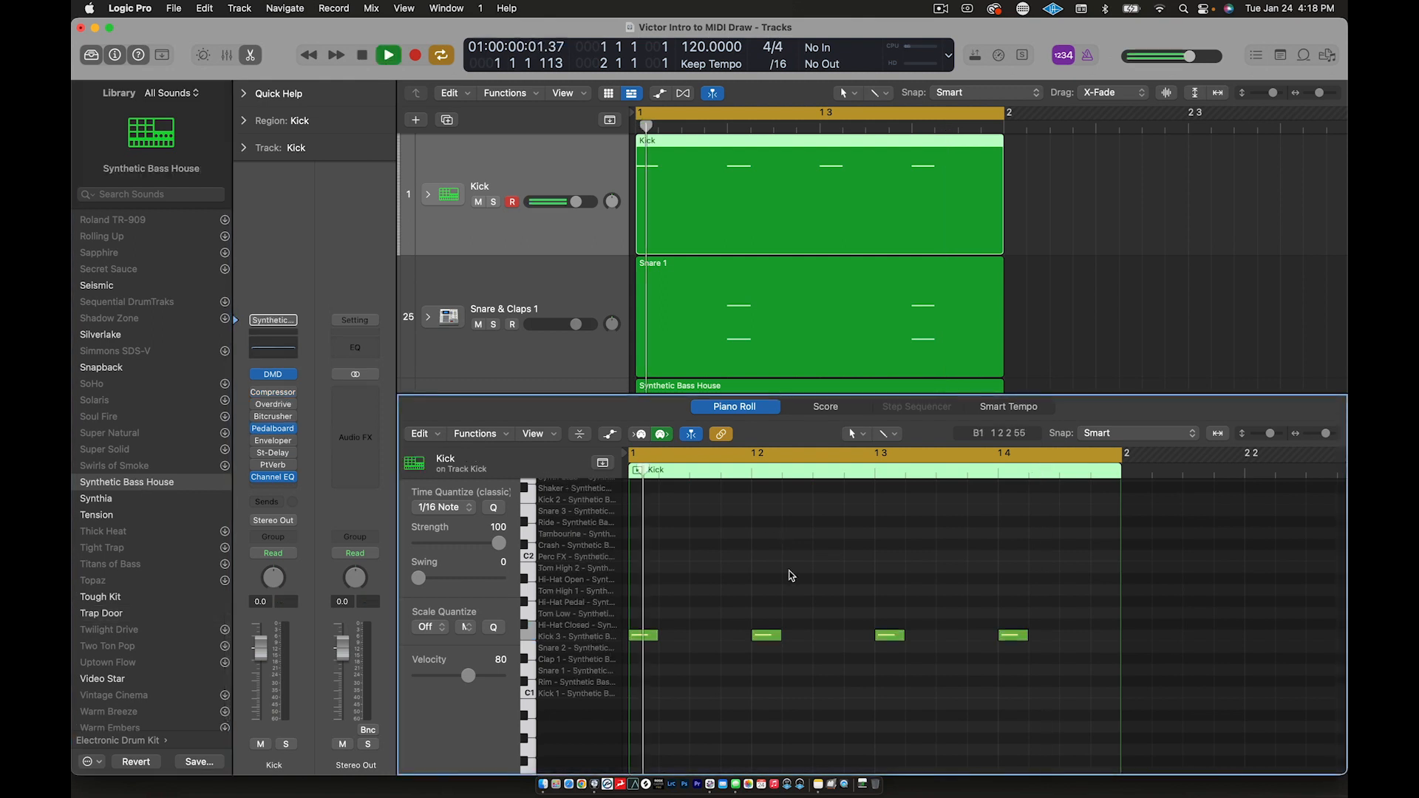
key(space)
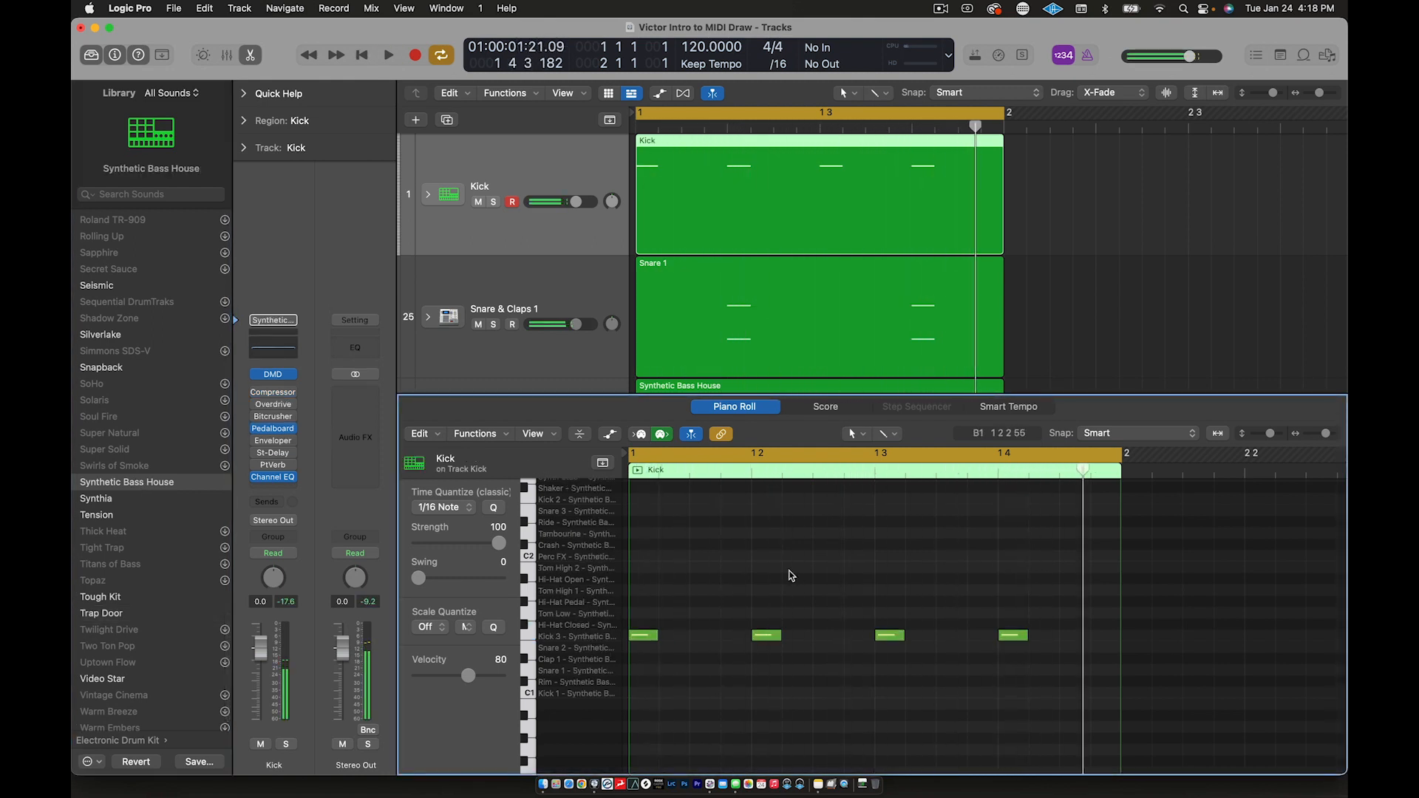
Close the Piano Roll, and box-select all four drum regions in the Tracks area before clearing the selection.
click(765, 409)
click(1090, 384)
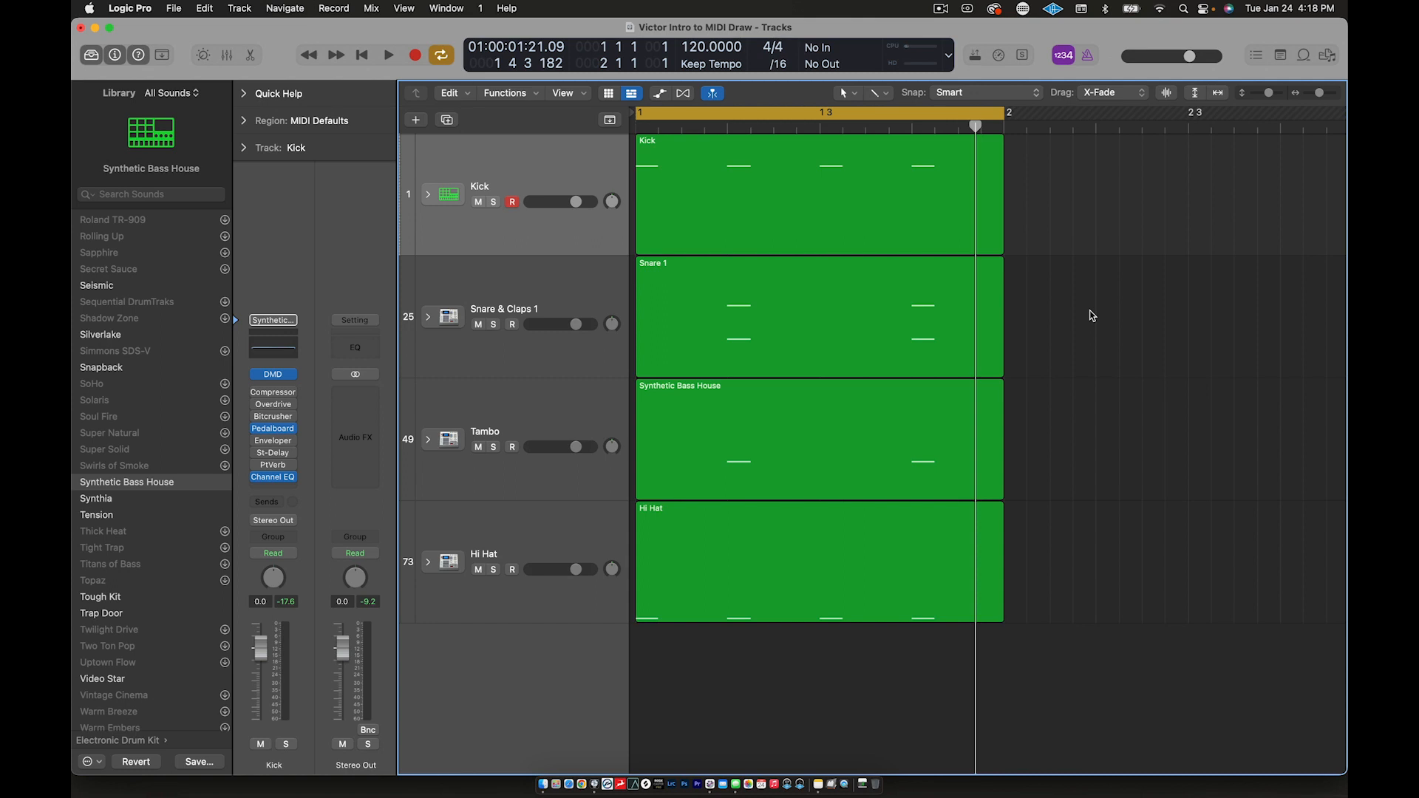
drag(1092, 206, 839, 561)
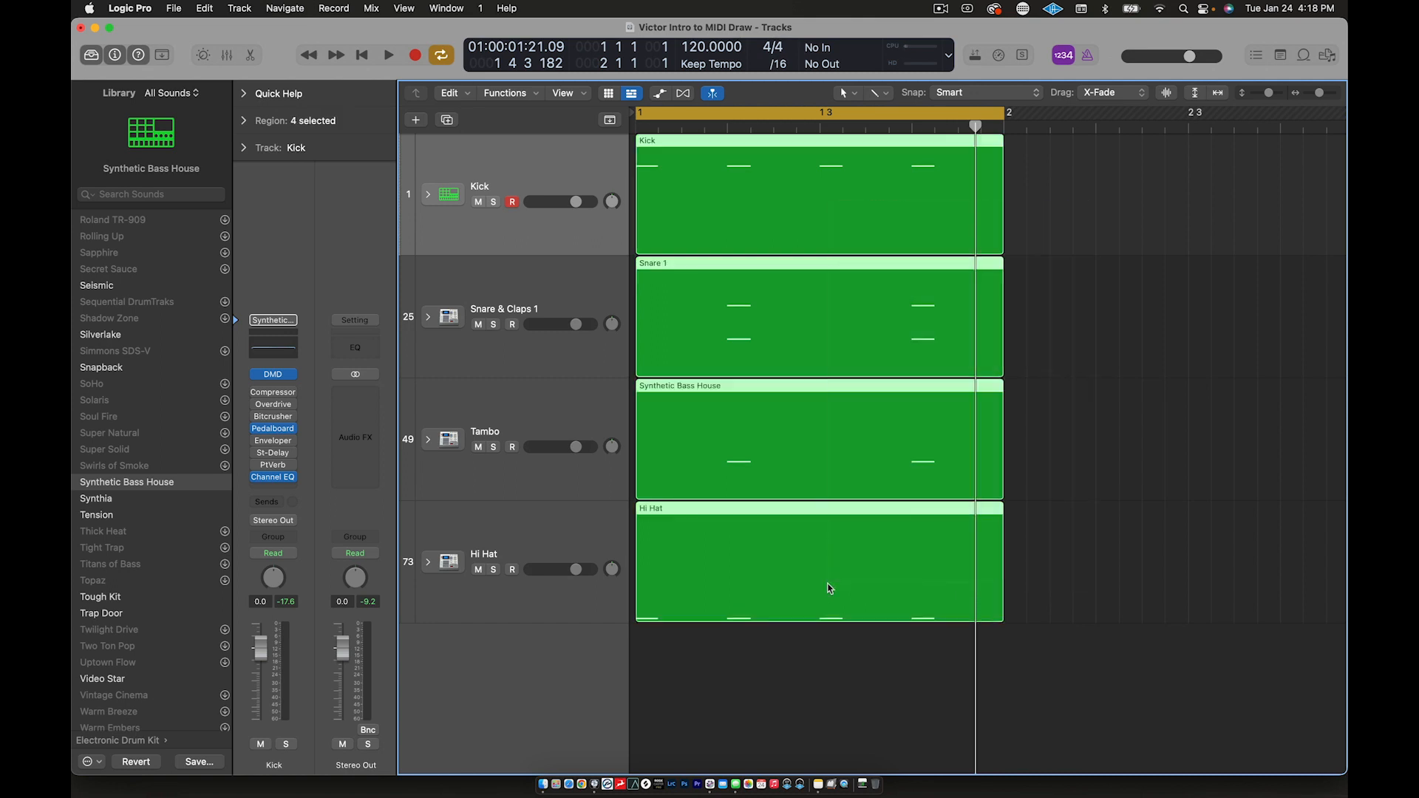
click(1118, 296)
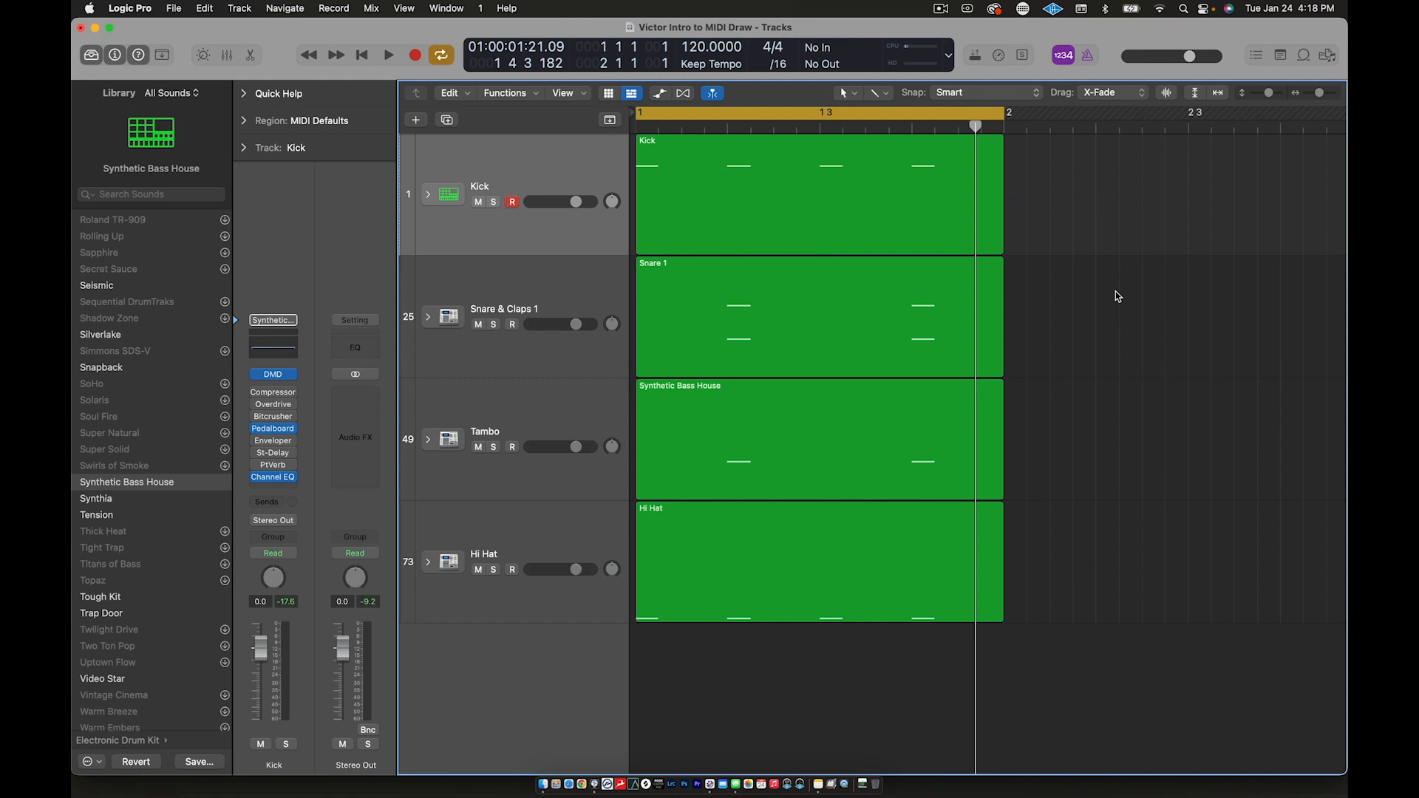
drag(1077, 206, 802, 556)
click(716, 695)
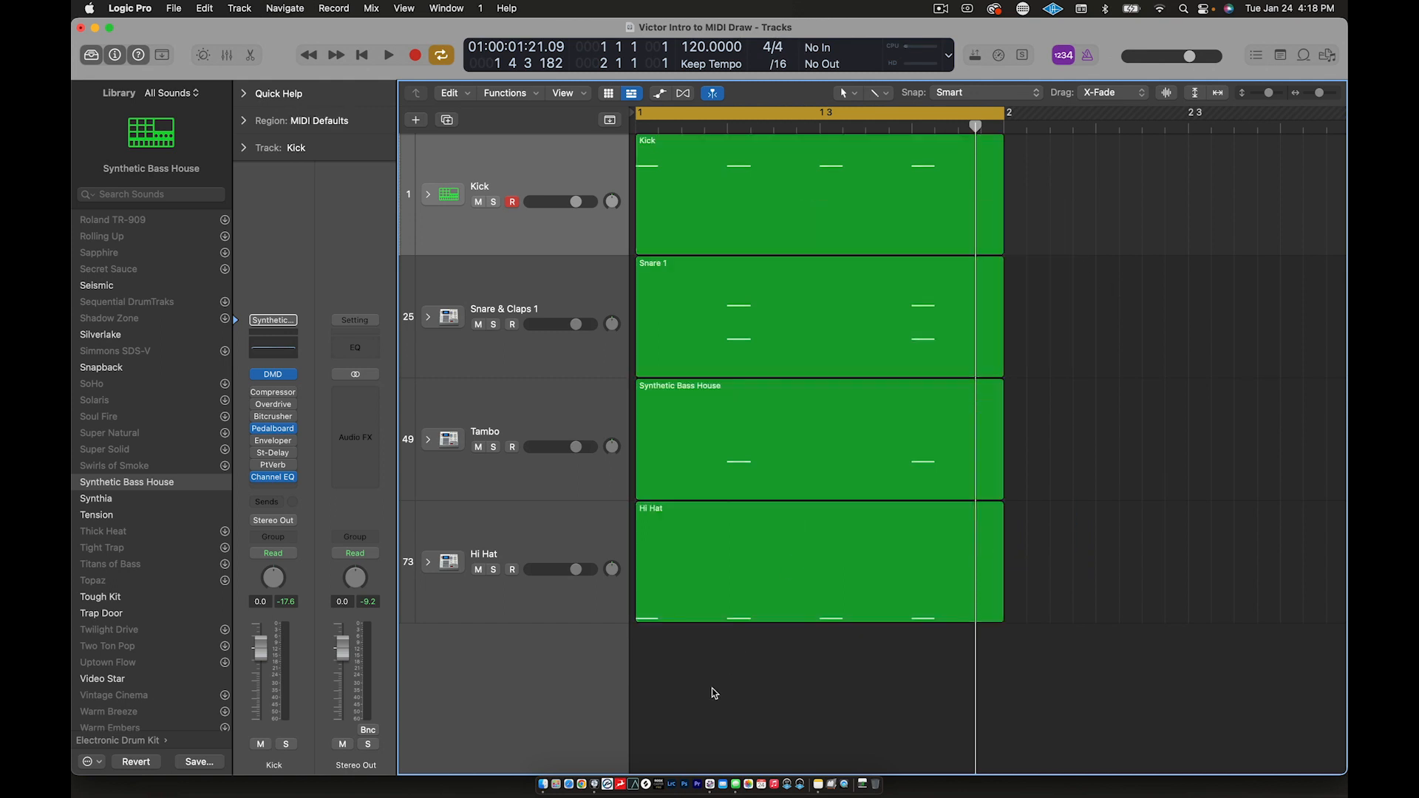